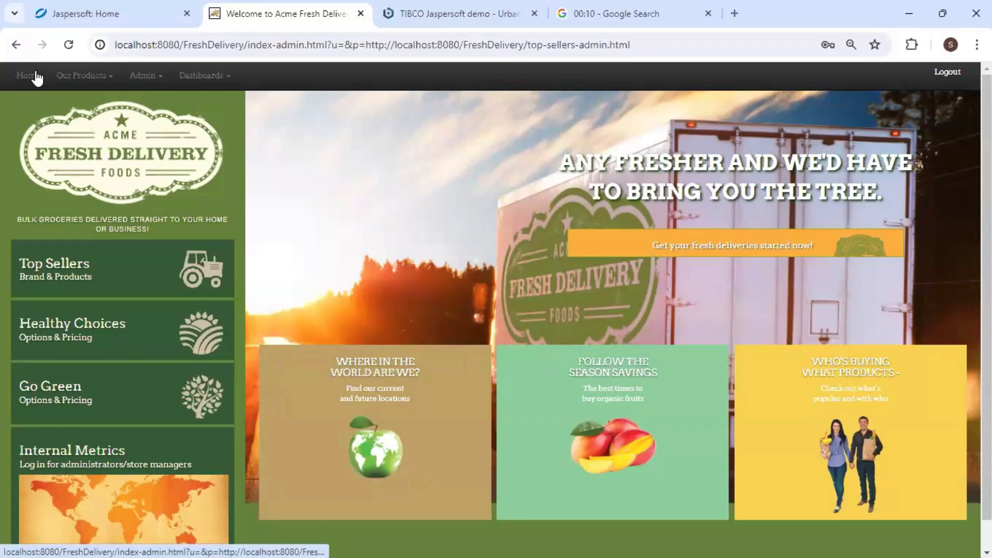
# From Top Sellers, open a New Embedded Dashboard and dismiss the Test_Dashboard resource-not-found alert.
pyautogui.click(62, 278)
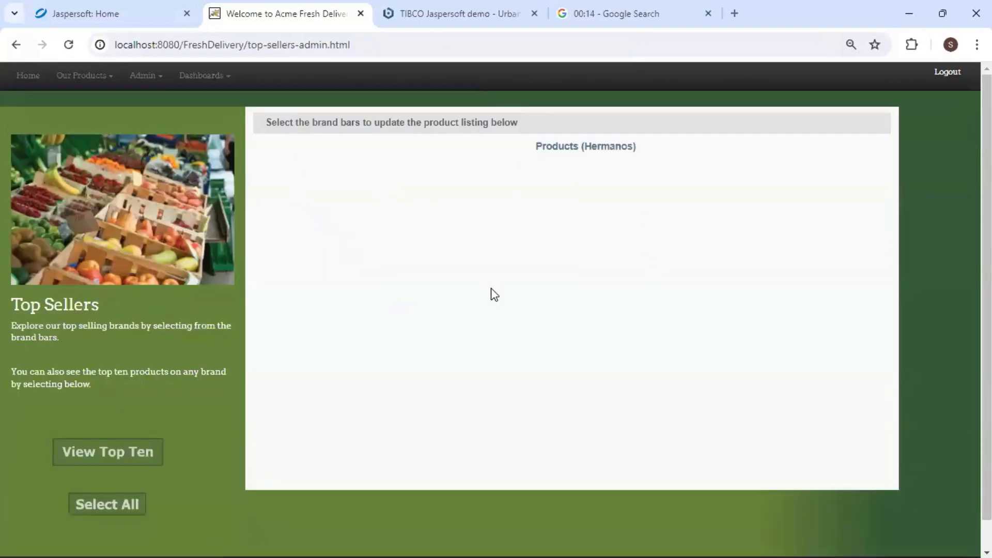
pyautogui.click(202, 80)
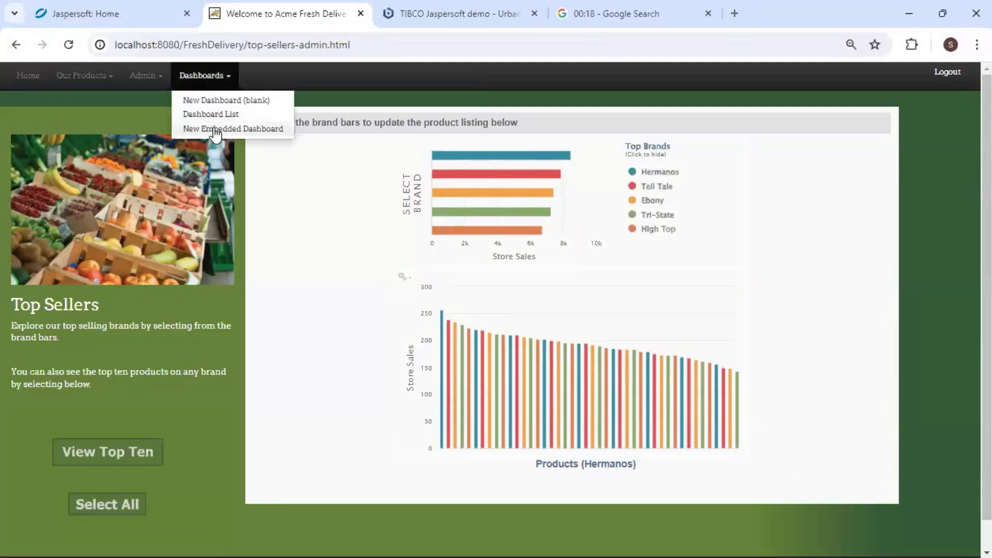
pyautogui.click(214, 138)
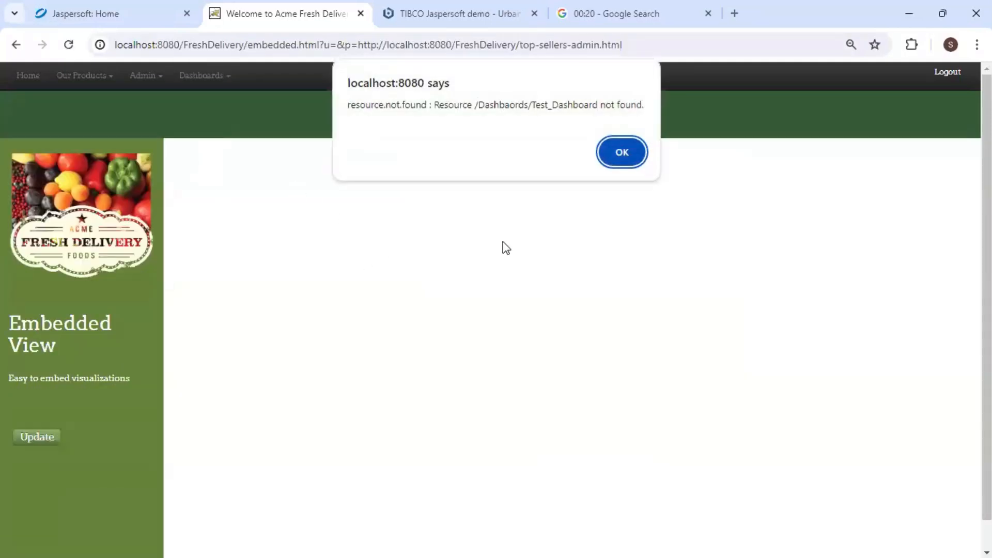
pyautogui.click(621, 157)
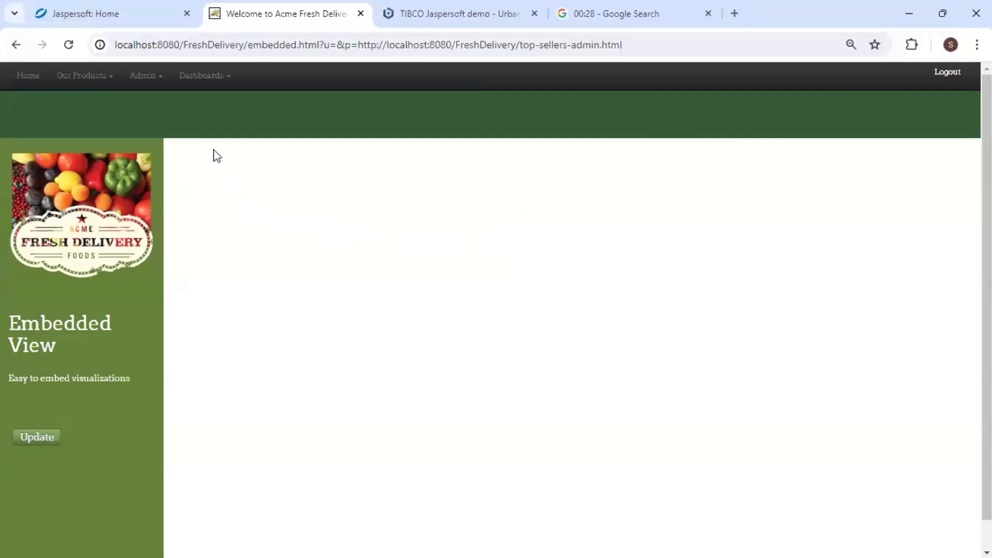
# On the Jaspersoft server home page, create a new data source, keeping JDBC type and the PostgreSQL driver.
pyautogui.click(129, 17)
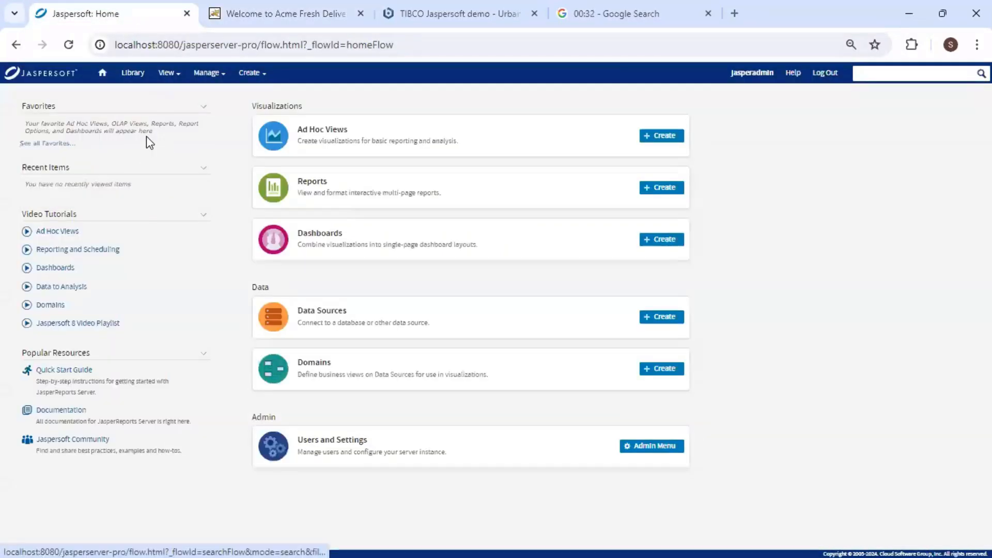
pyautogui.click(104, 75)
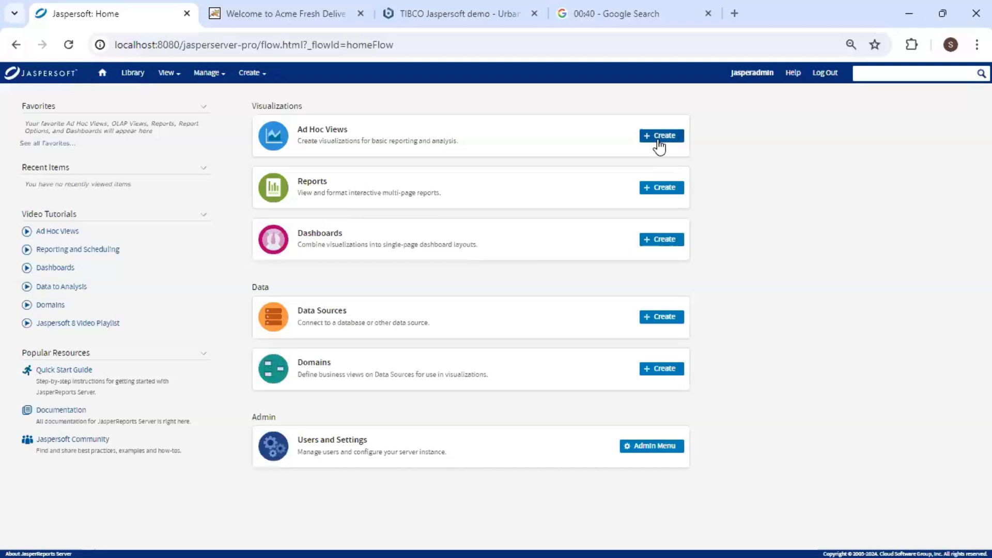
pyautogui.click(660, 320)
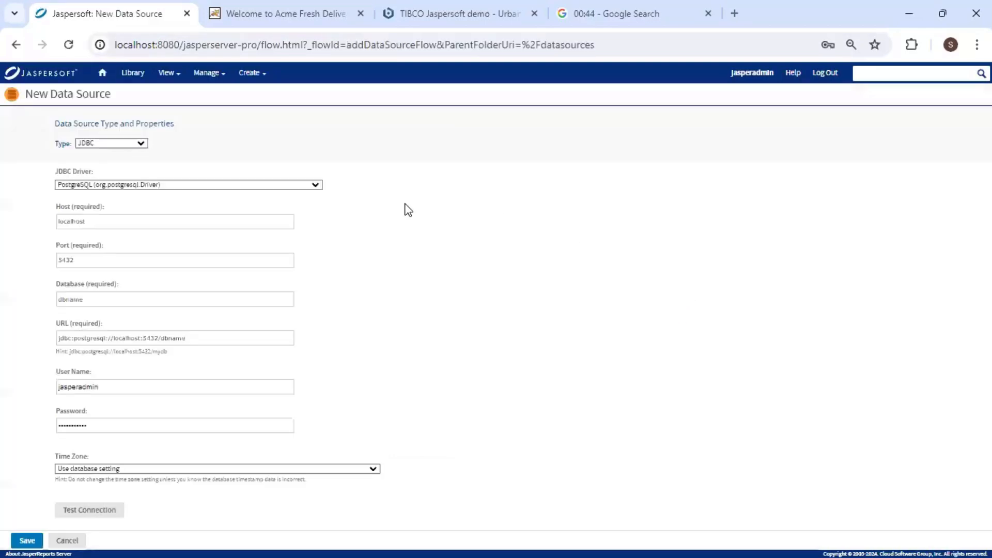
pyautogui.click(141, 144)
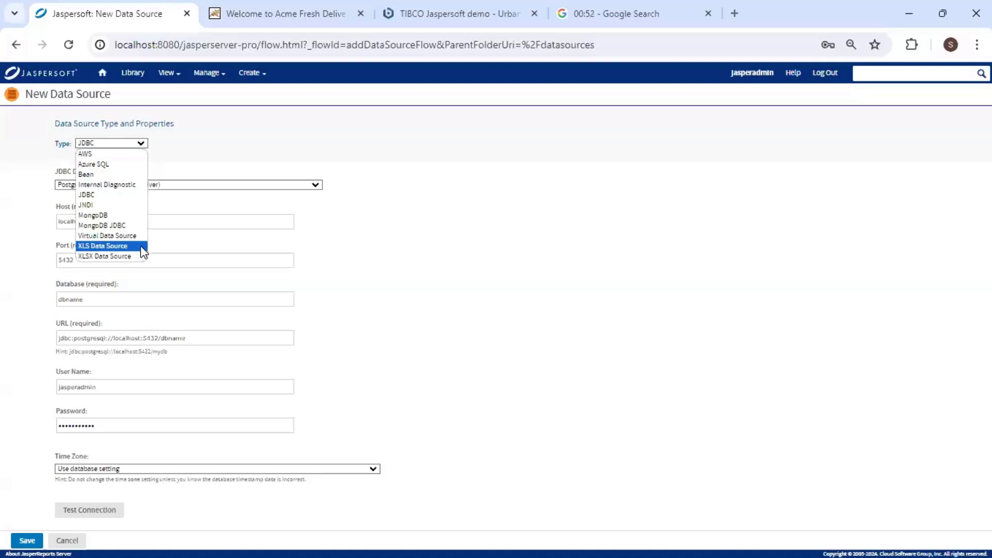
pyautogui.click(166, 158)
pyautogui.click(316, 186)
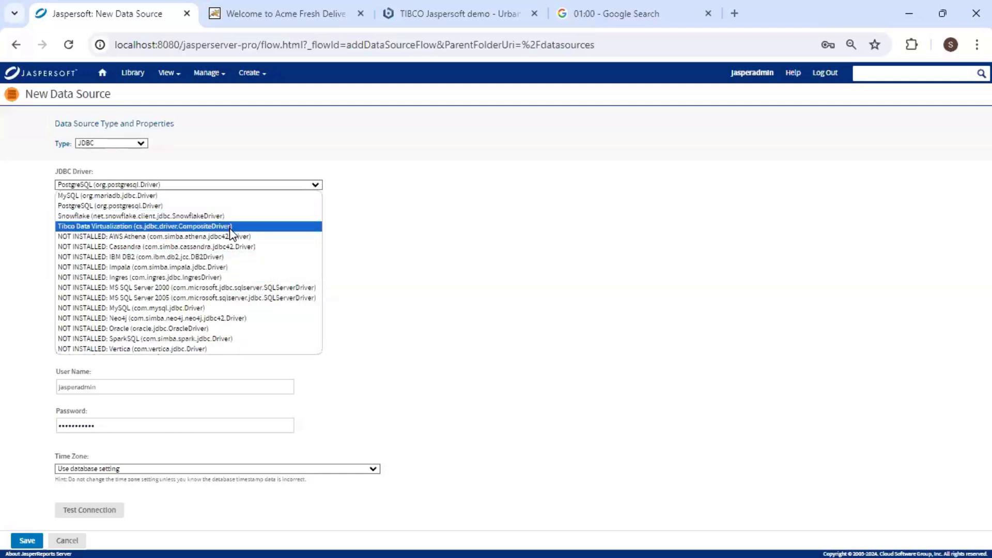
pyautogui.click(240, 206)
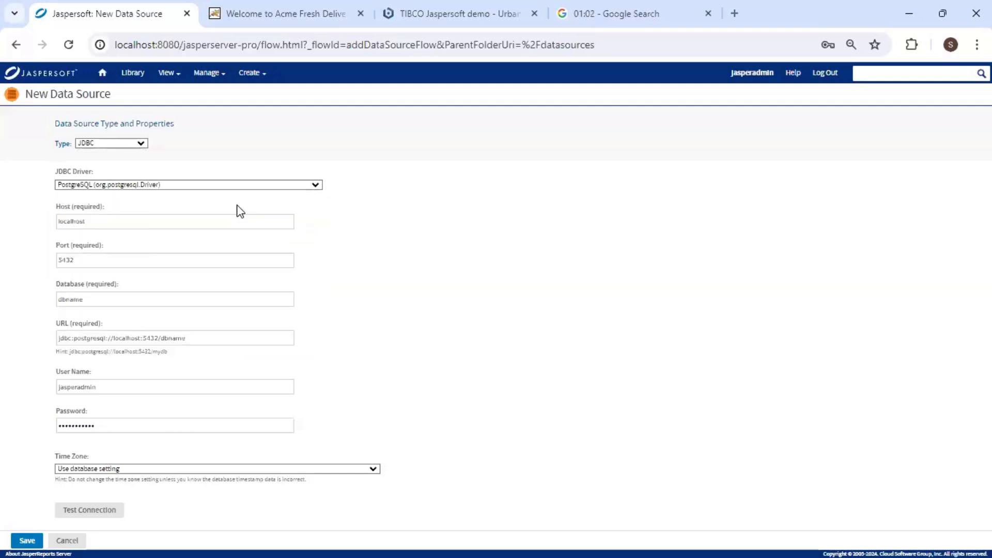
# Keep host localhost and port 5432, and set the database name to foodmart.
pyautogui.click(143, 221)
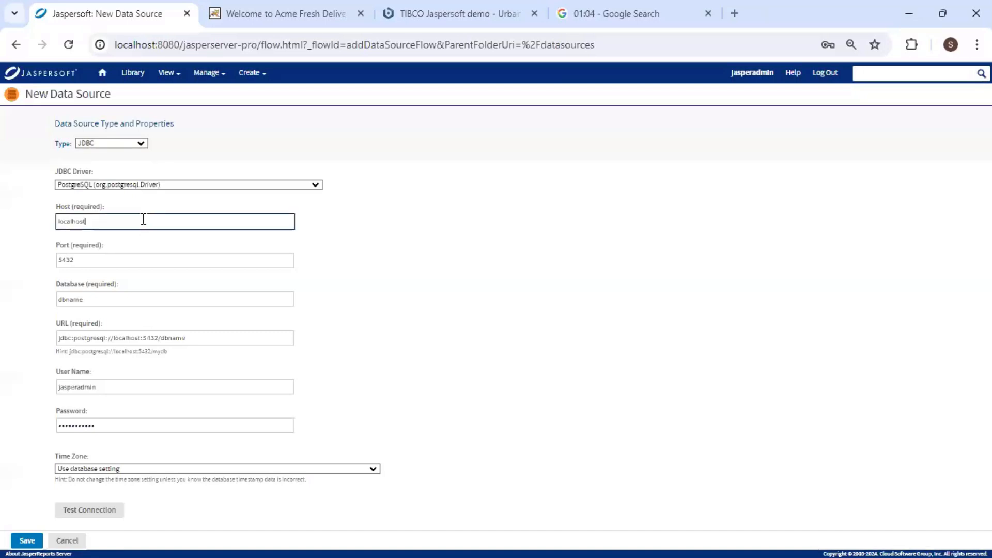
pyautogui.click(95, 261)
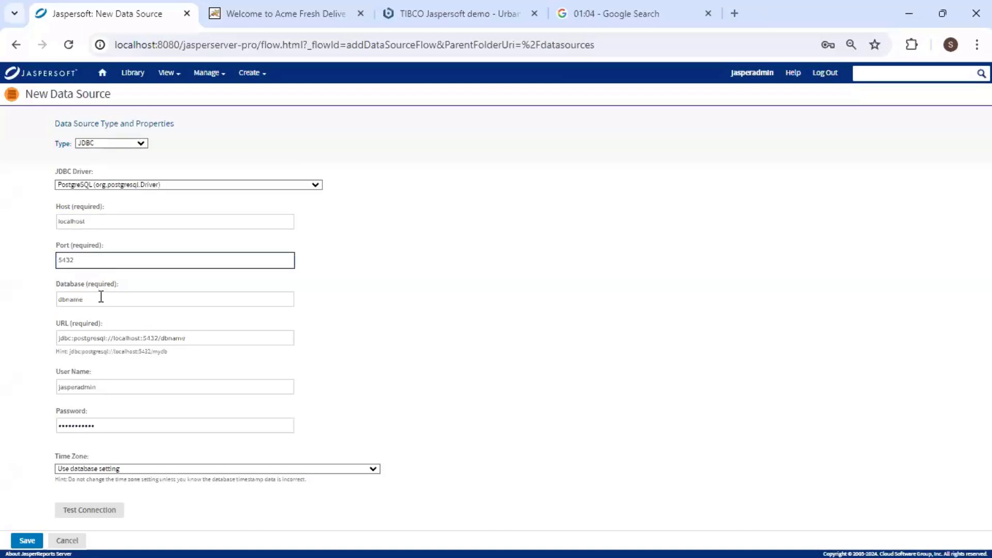
pyautogui.doubleClick(100, 299)
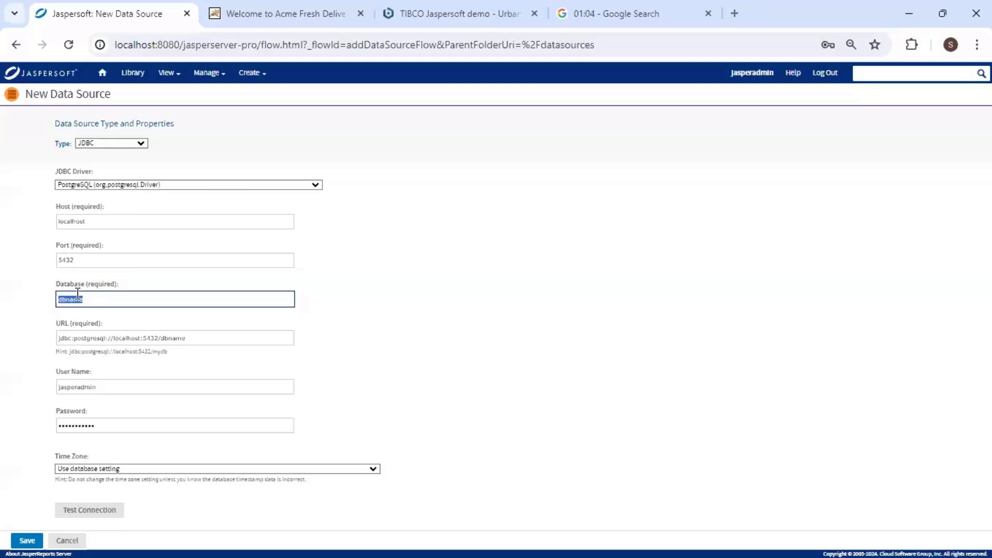
pyautogui.write('foo')
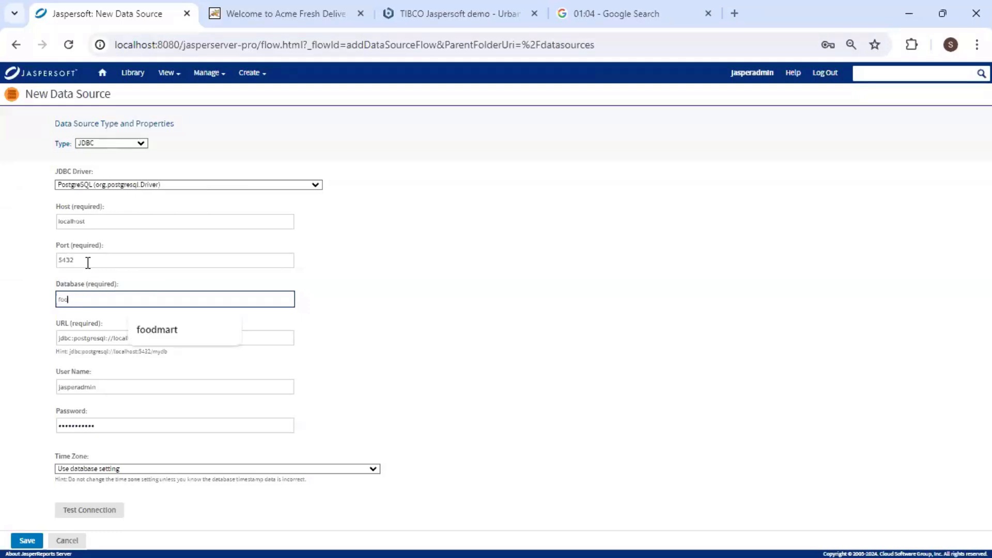
pyautogui.write('dmart')
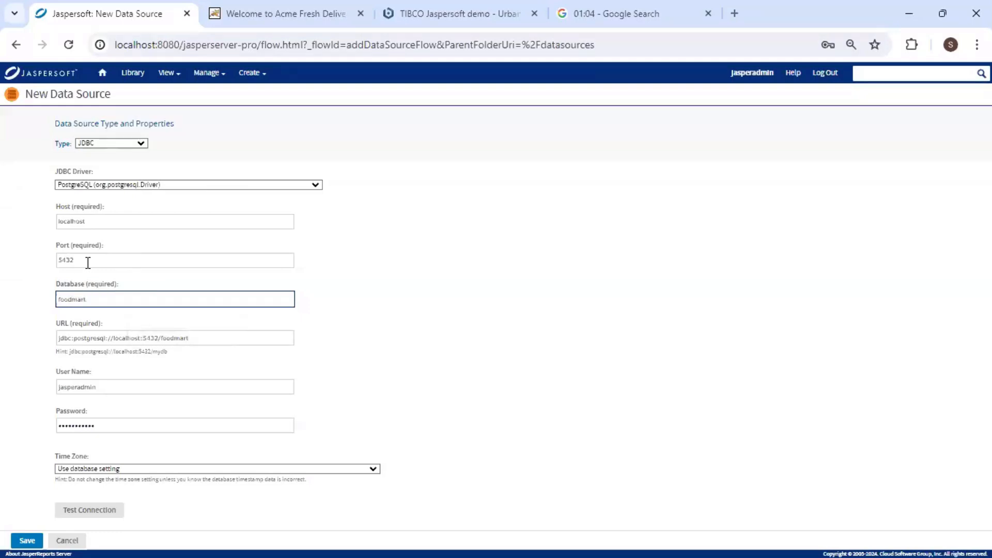
pyautogui.click(197, 339)
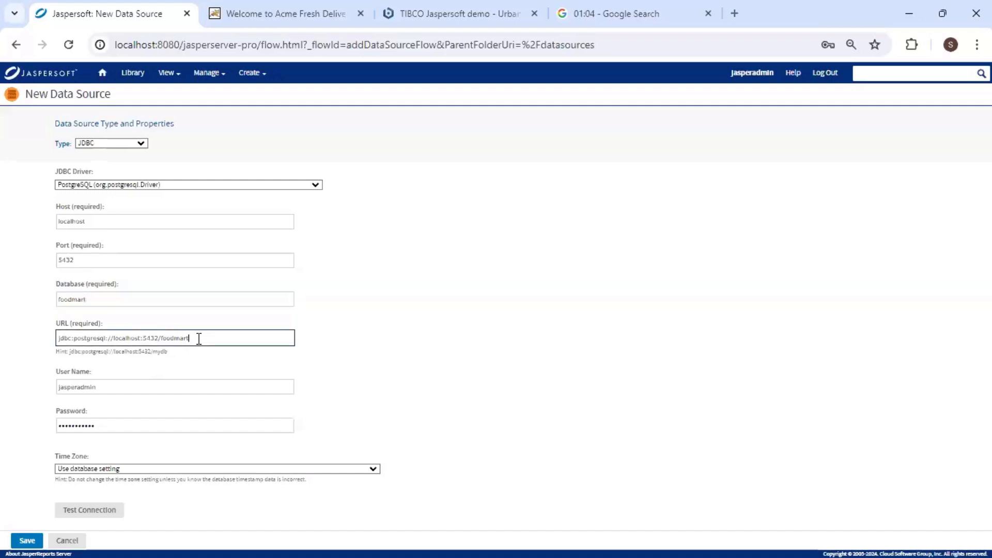
pyautogui.moveTo(221, 338); pyautogui.dragTo(30, 350)
pyautogui.hotkey('ctrl', 'c')
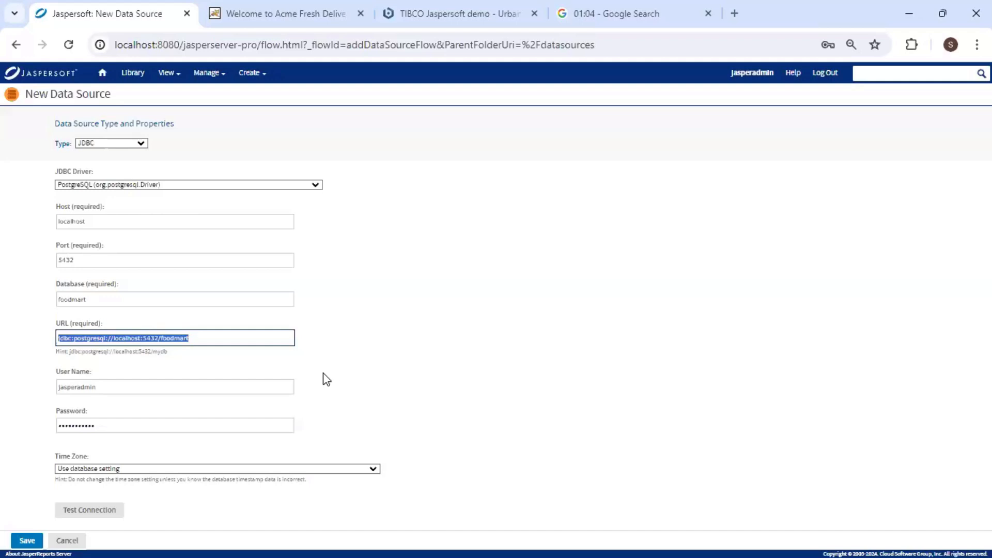
# Enter the database user name and password, then test the connection.
pyautogui.doubleClick(87, 387)
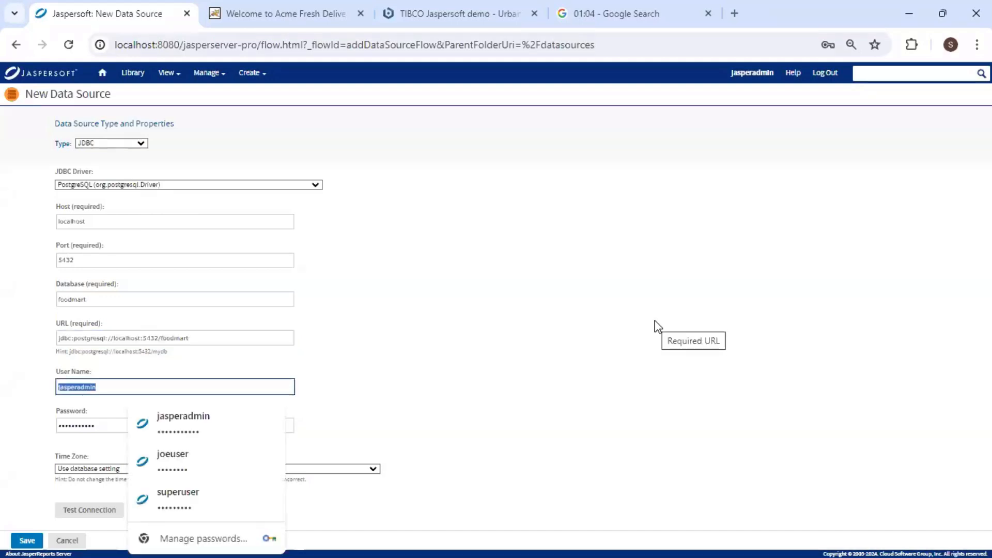
pyautogui.write('postgr')
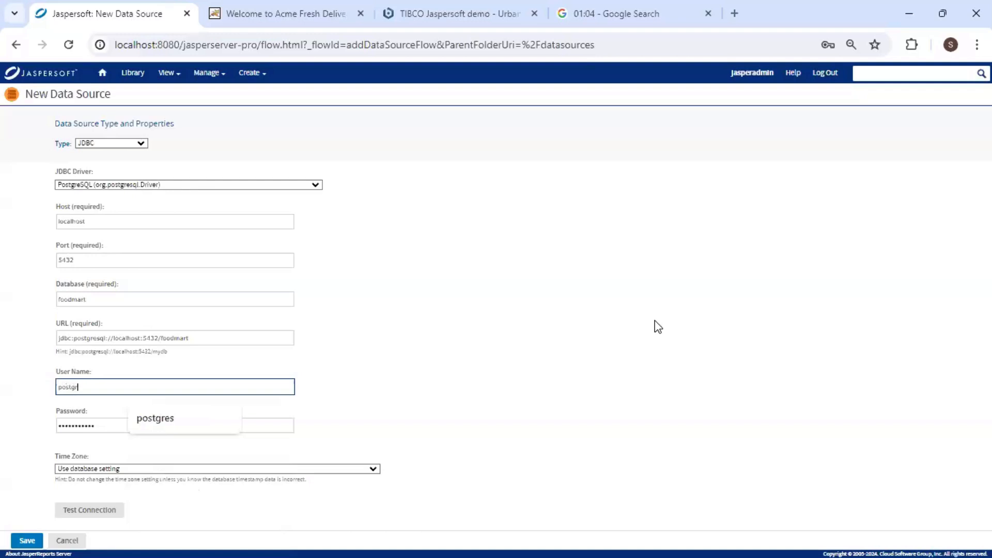
pyautogui.write('es')
pyautogui.doubleClick(78, 426)
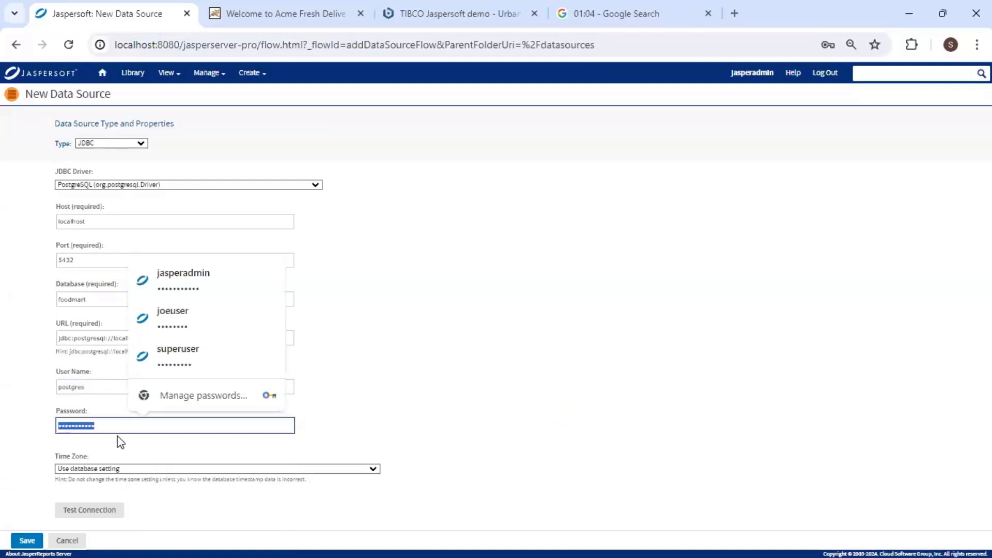
pyautogui.write('post')
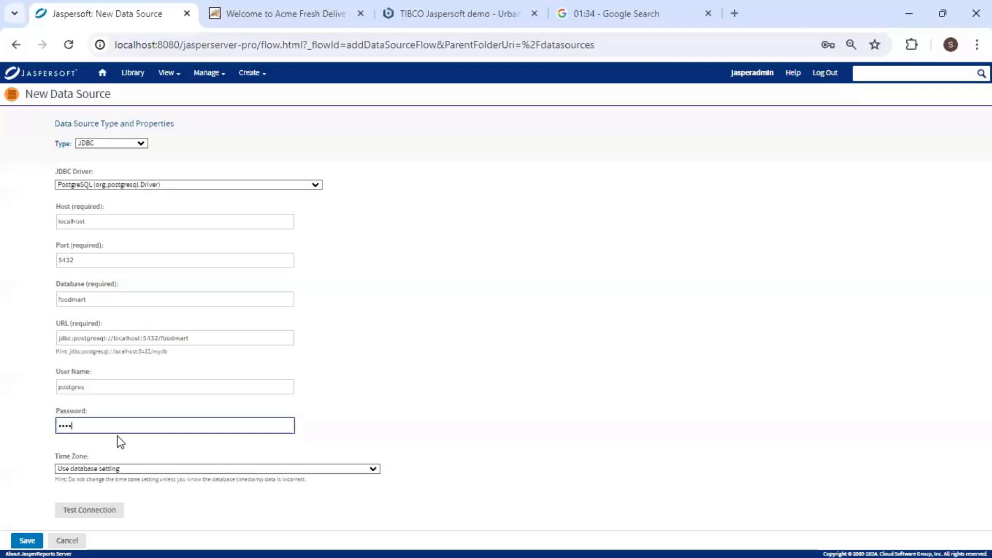
pyautogui.write('gres')
pyautogui.click(90, 512)
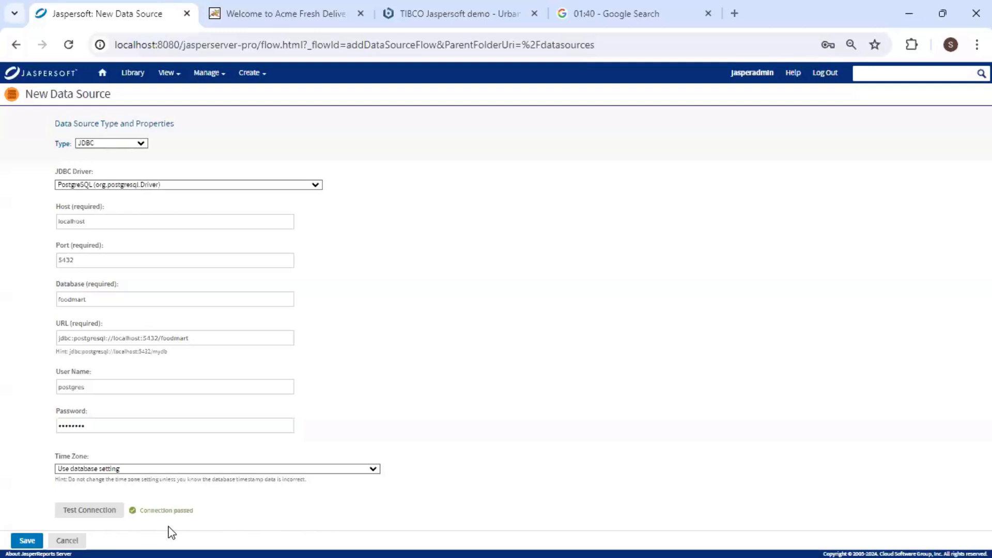
# Save the data source as Demo in the Data Sources folder.
pyautogui.click(27, 541)
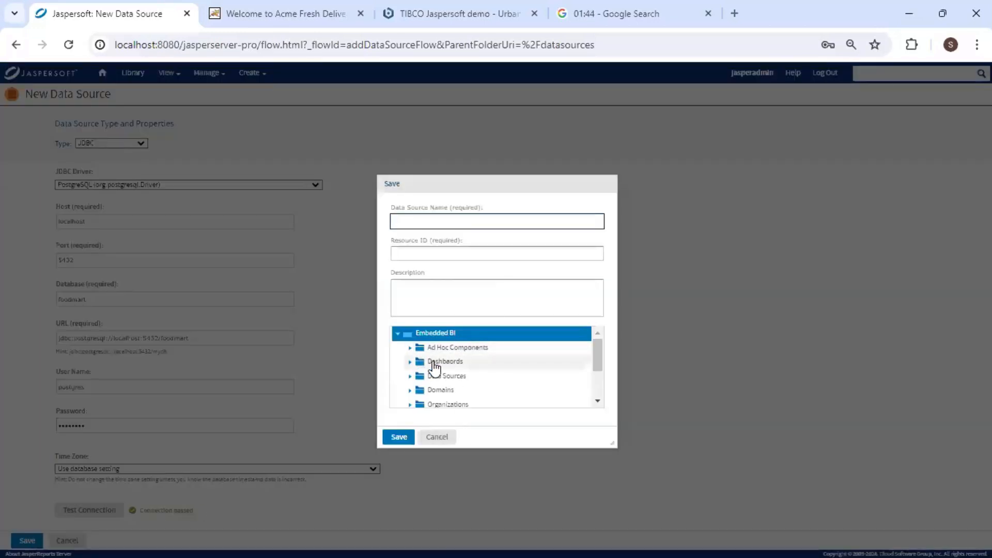
pyautogui.click(451, 380)
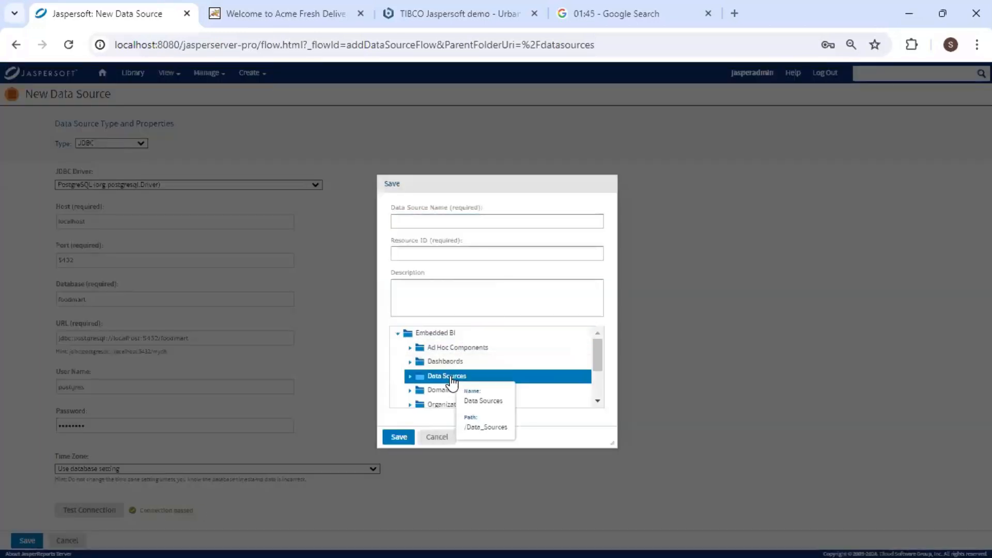
pyautogui.click(436, 222)
pyautogui.write('Demo Expense Domain')
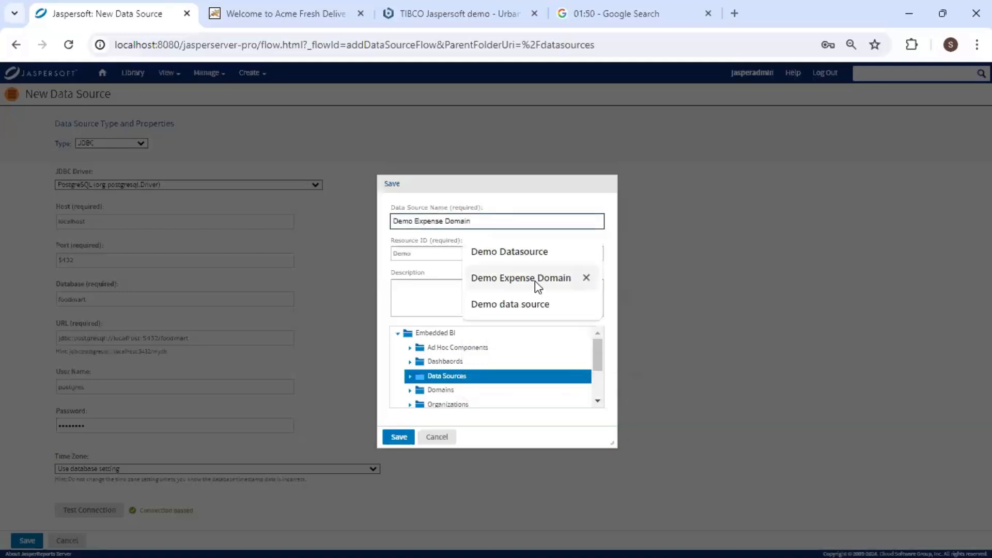
pyautogui.click(526, 255)
pyautogui.press('Return')
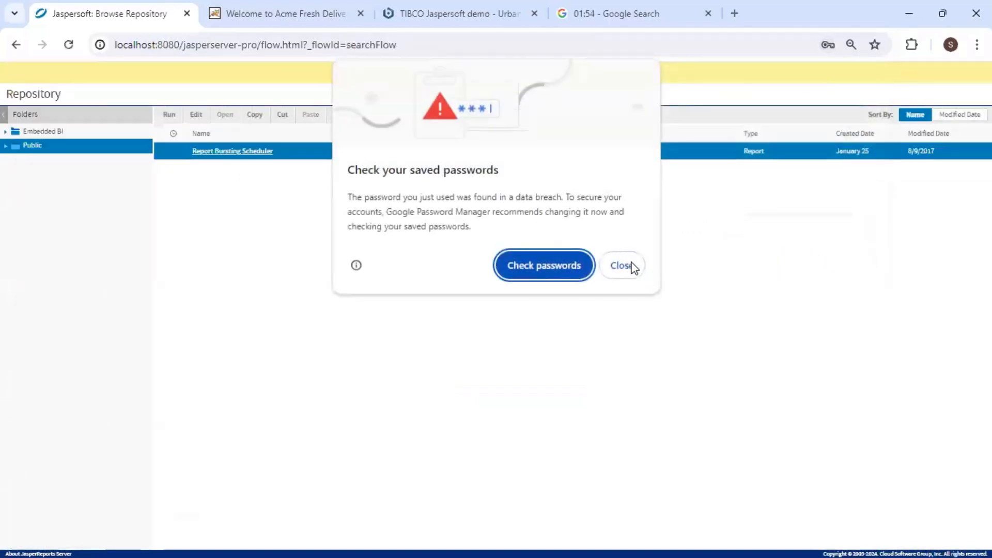
# Close the browser's password prompts and open Embedded BI > Data Sources in the repository.
pyautogui.click(628, 264)
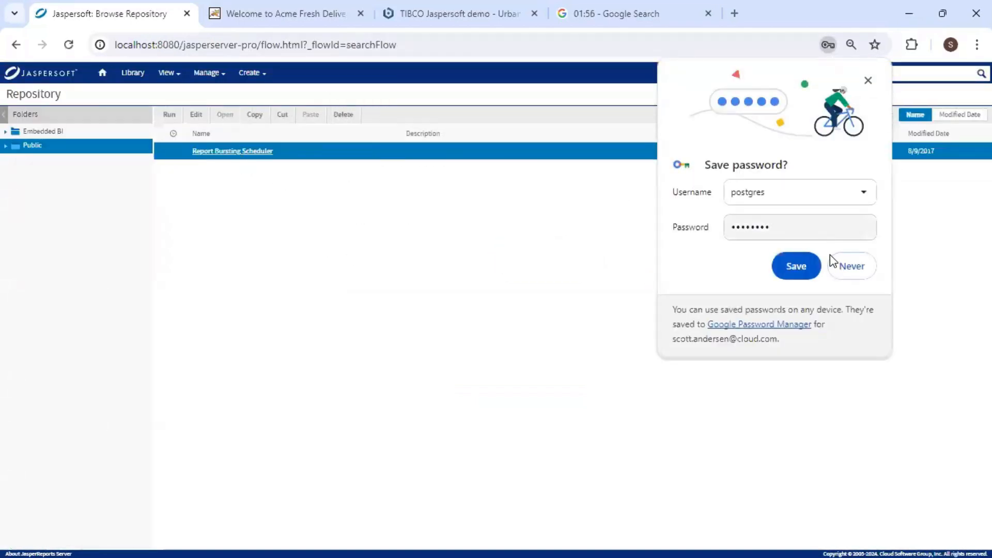
pyautogui.click(869, 82)
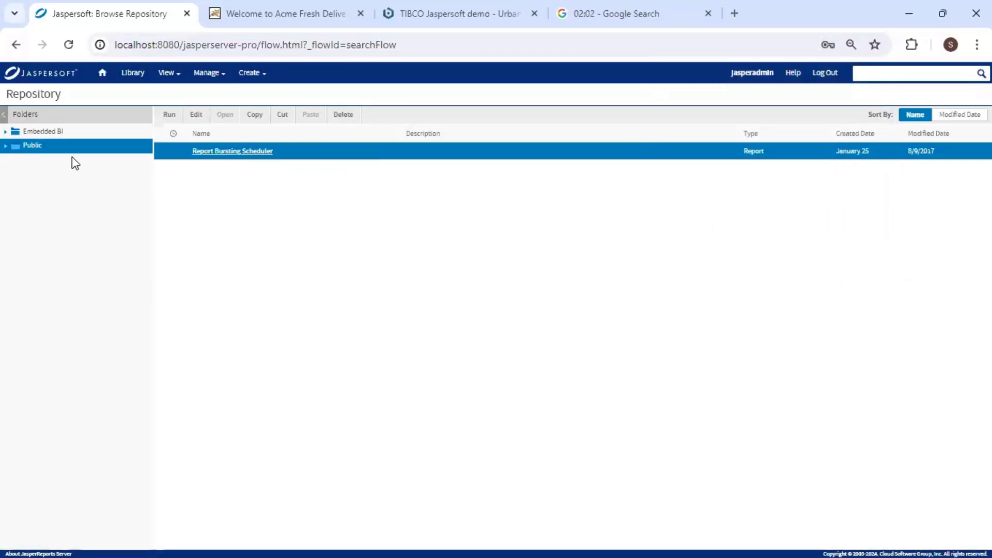
pyautogui.click(7, 132)
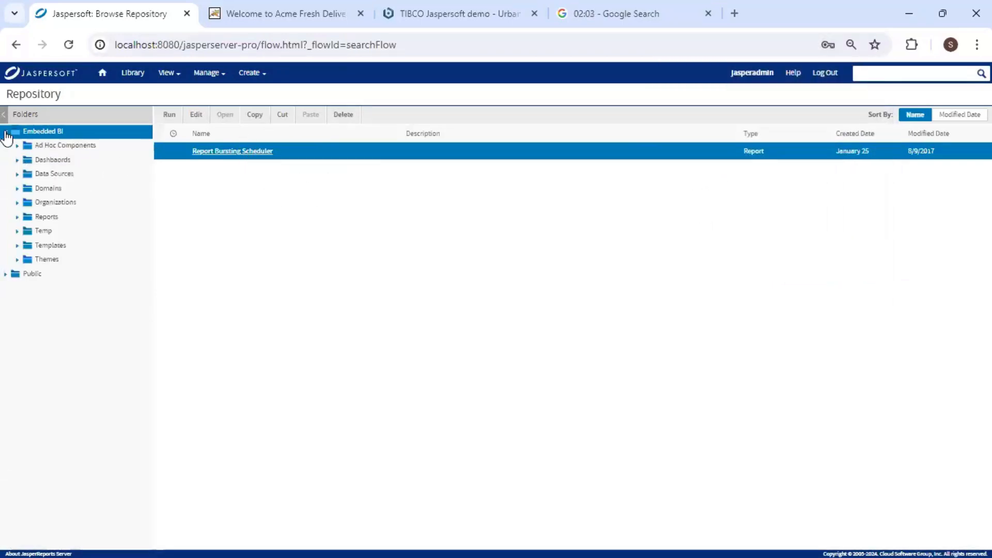
pyautogui.click(19, 173)
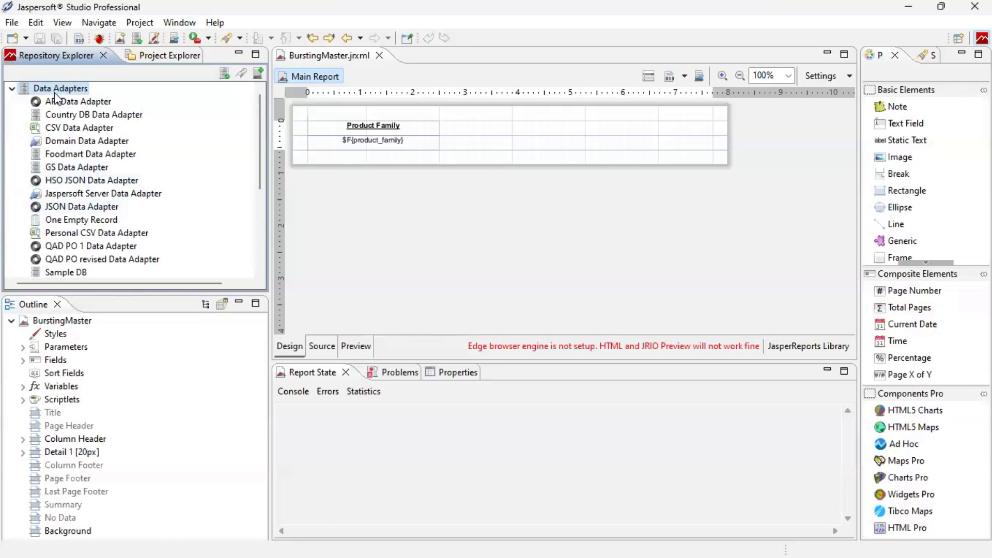
# Create a new Database JDBC Connection data adapter using the PostgreSQL (org.postgresql.Driver) driver.
pyautogui.rightClick(60, 92)
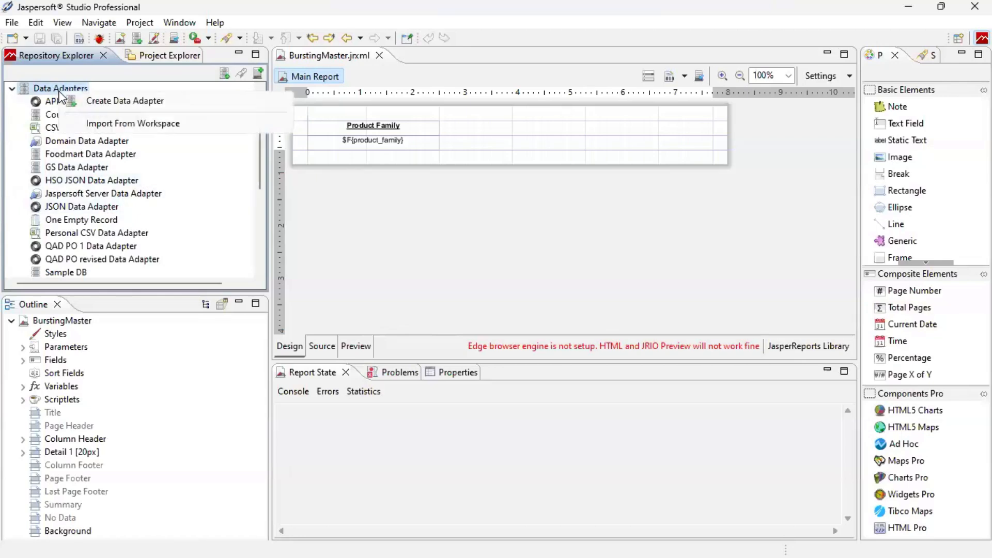
pyautogui.click(118, 103)
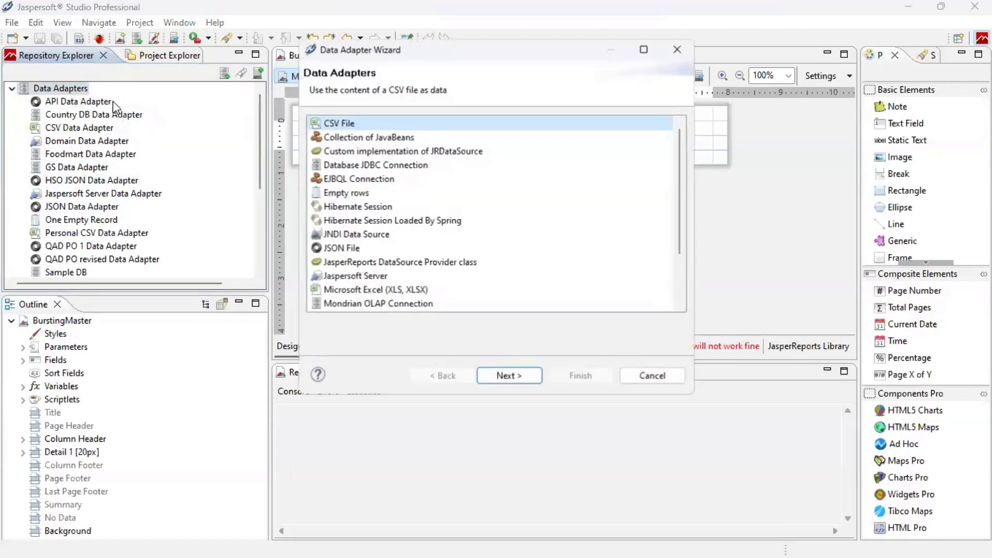
pyautogui.click(380, 164)
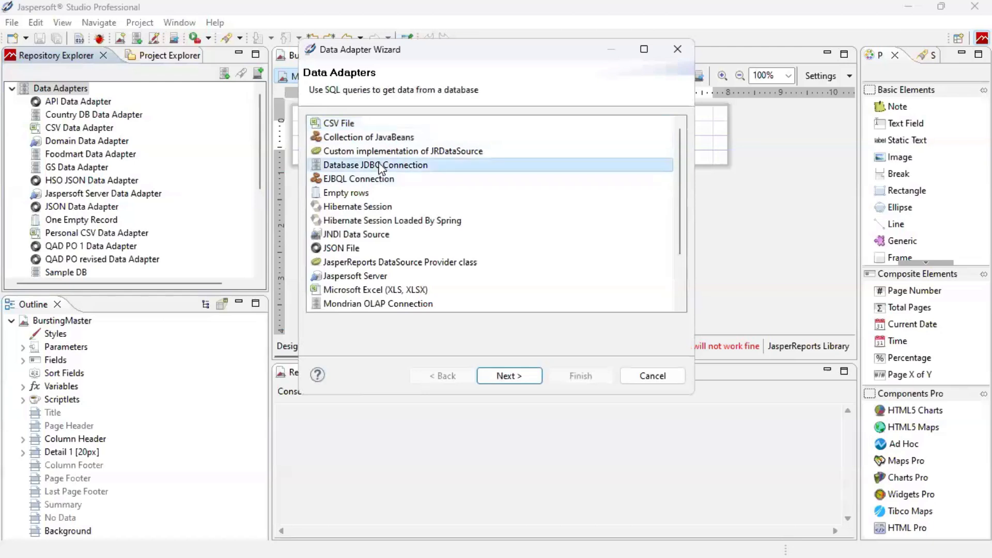
pyautogui.click(514, 378)
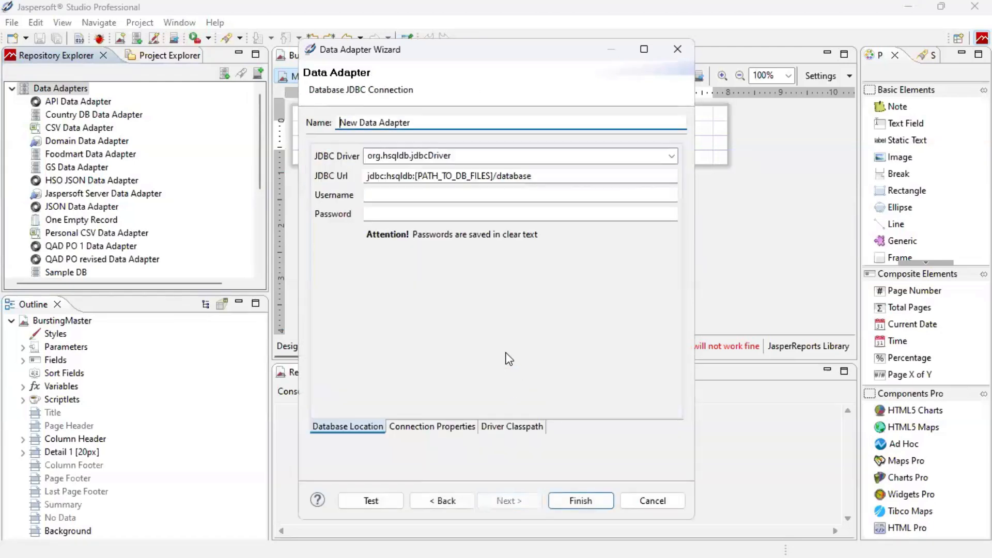
pyautogui.click(536, 156)
pyautogui.click(672, 156)
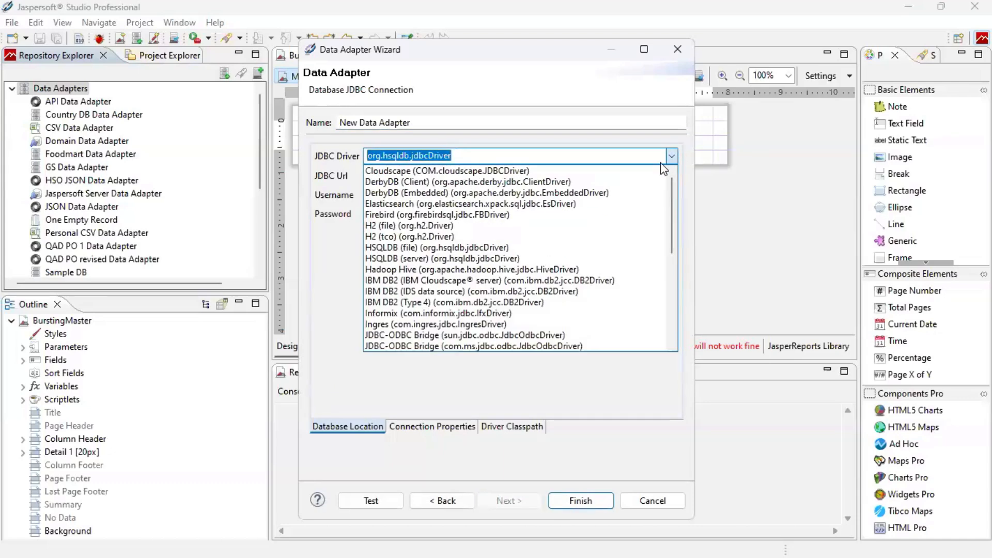
pyautogui.scroll(-2, 511, 313)
pyautogui.scroll(-3, 508, 305)
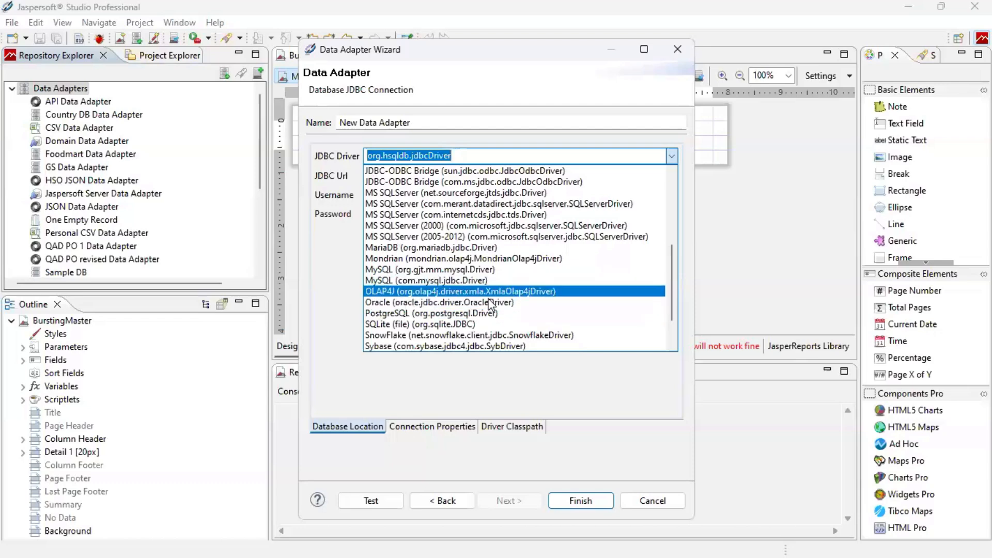
pyautogui.click(489, 313)
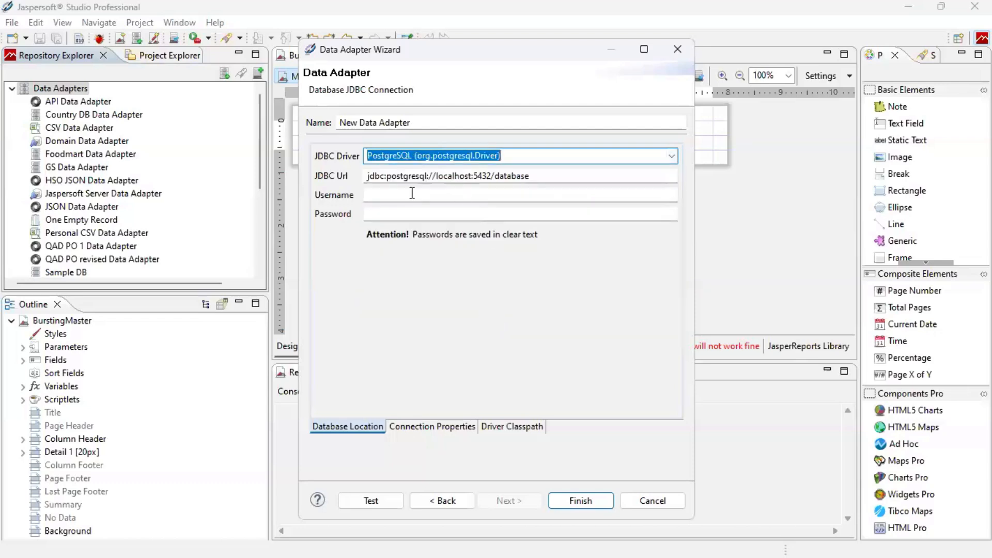
# Set the JDBC URL to jdbc:postgresql://localhost:5432/foodmart, enter the login, and test successfully.
pyautogui.click(560, 177)
pyautogui.hotkey('ctrl', 'a')
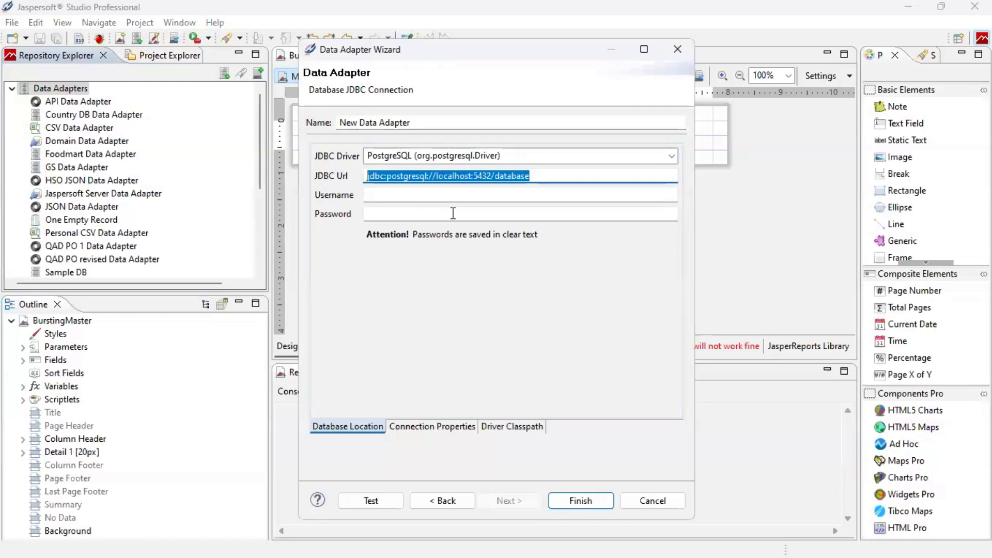
pyautogui.hotkey('ctrl', 'v')
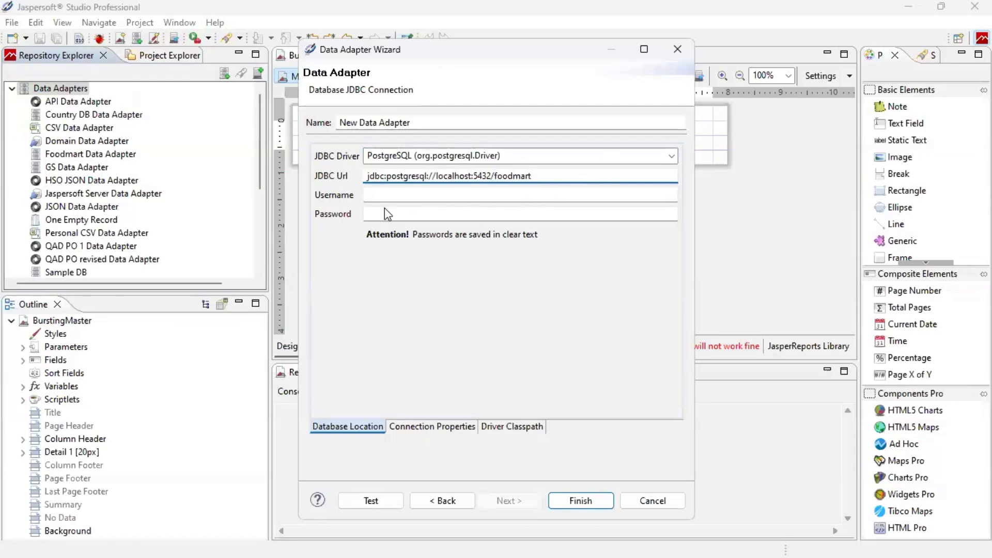
pyautogui.click(400, 194)
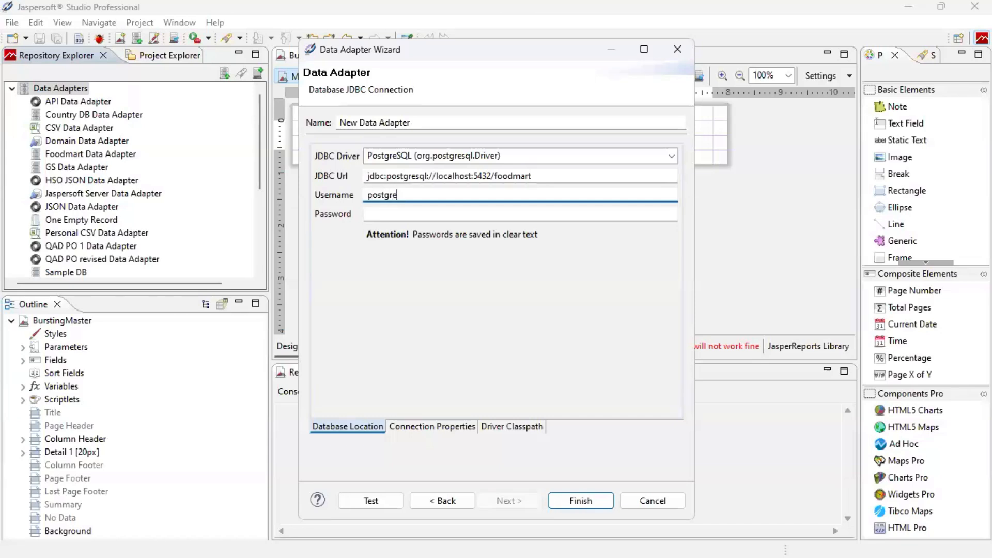
pyautogui.click(408, 215)
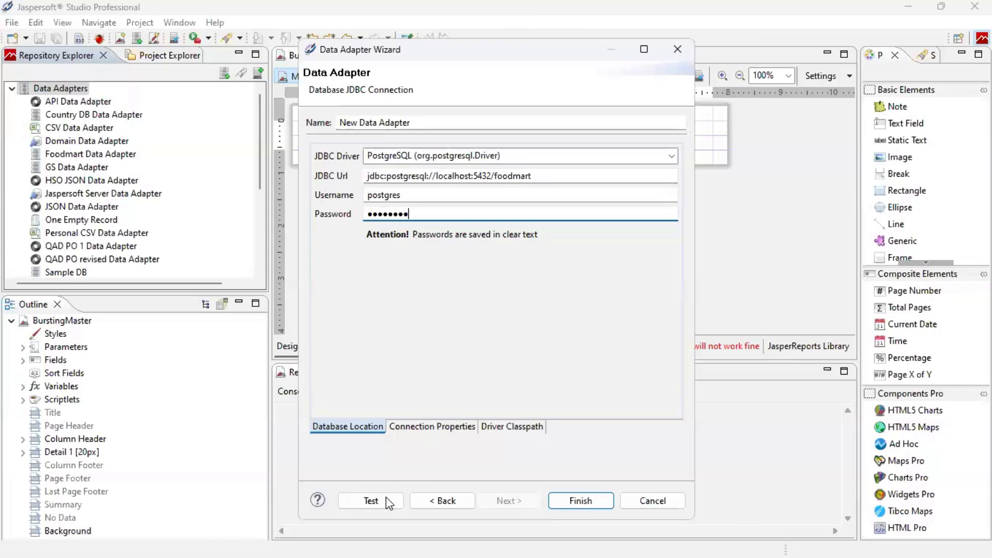
pyautogui.click(371, 501)
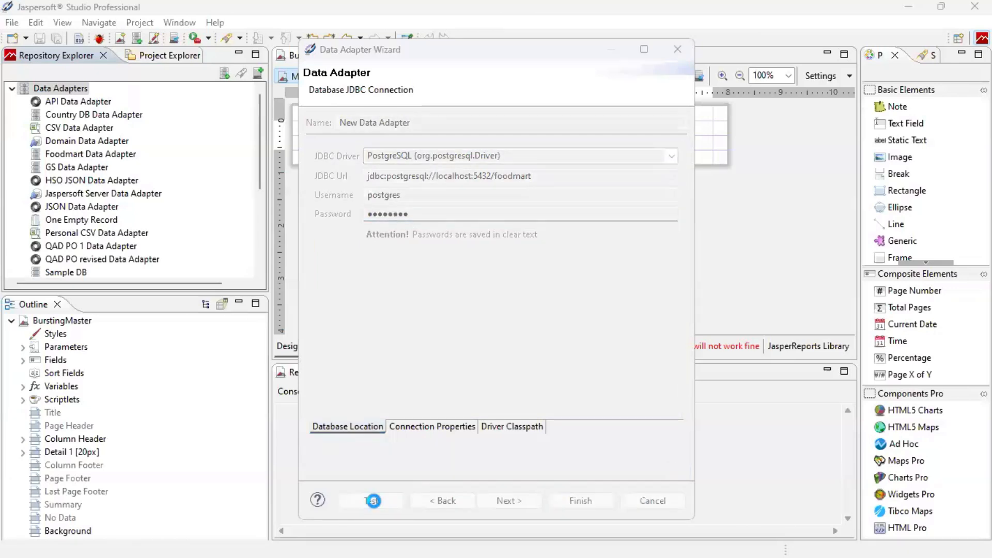
pyautogui.click(665, 292)
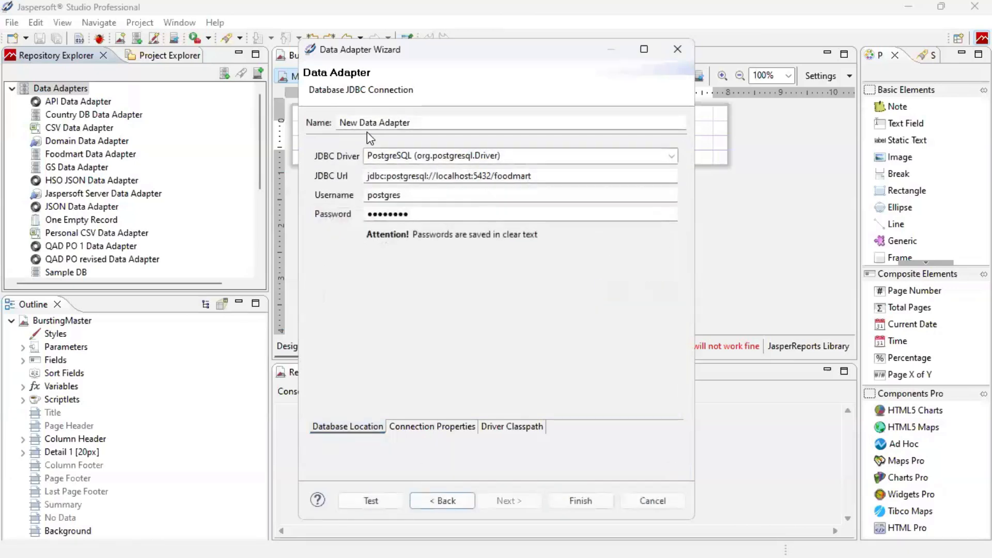
# Rename the adapter to Demo Data Adapter and save it.
pyautogui.doubleClick(351, 123)
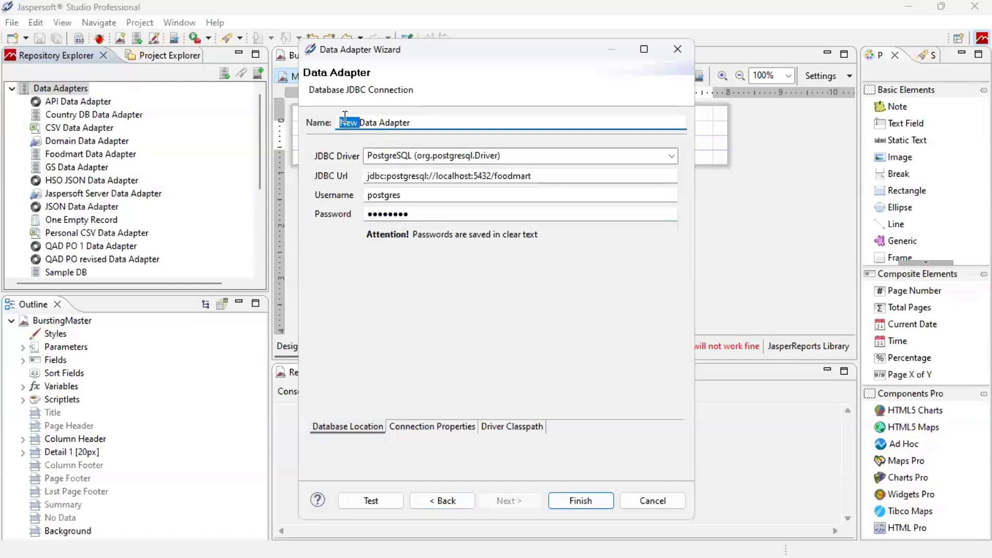
pyautogui.write('Demo')
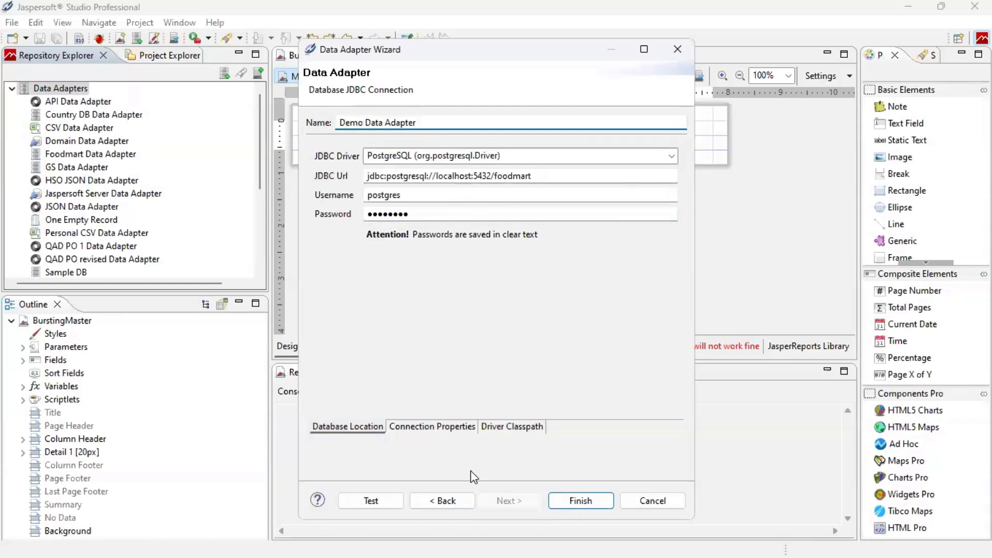
pyautogui.click(579, 501)
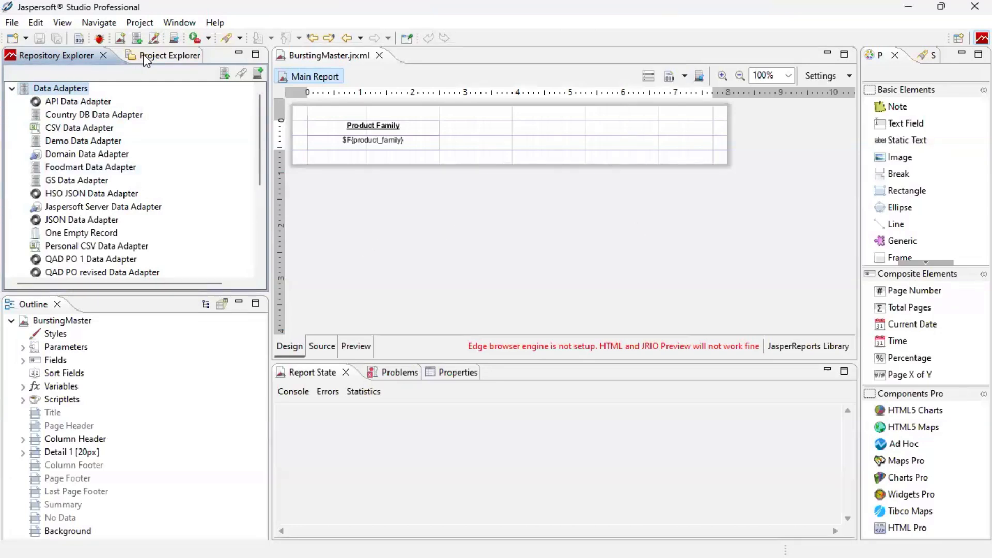
# Start a new Jasper Report in the MyReports project.
pyautogui.click(160, 60)
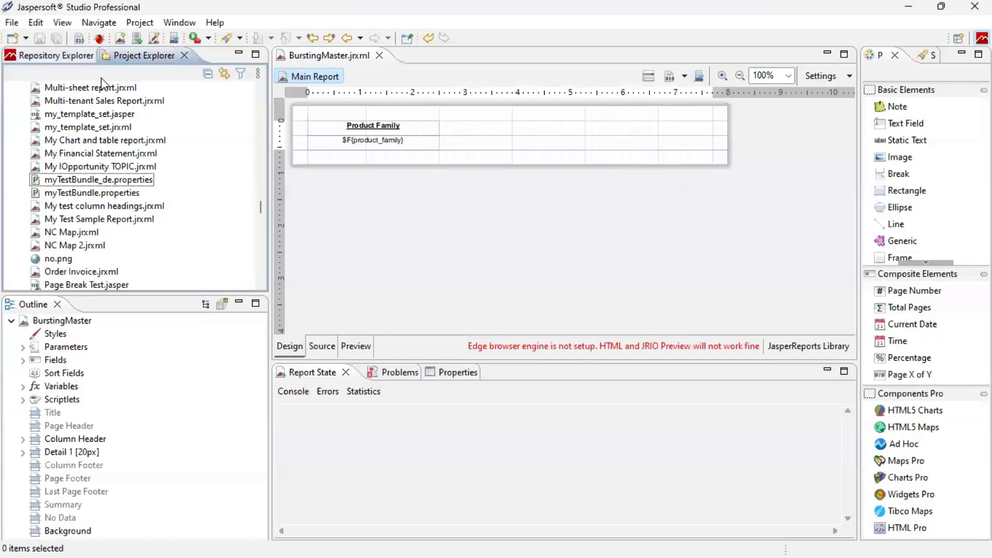
pyautogui.scroll(5, 106, 145)
pyautogui.scroll(6, 106, 145)
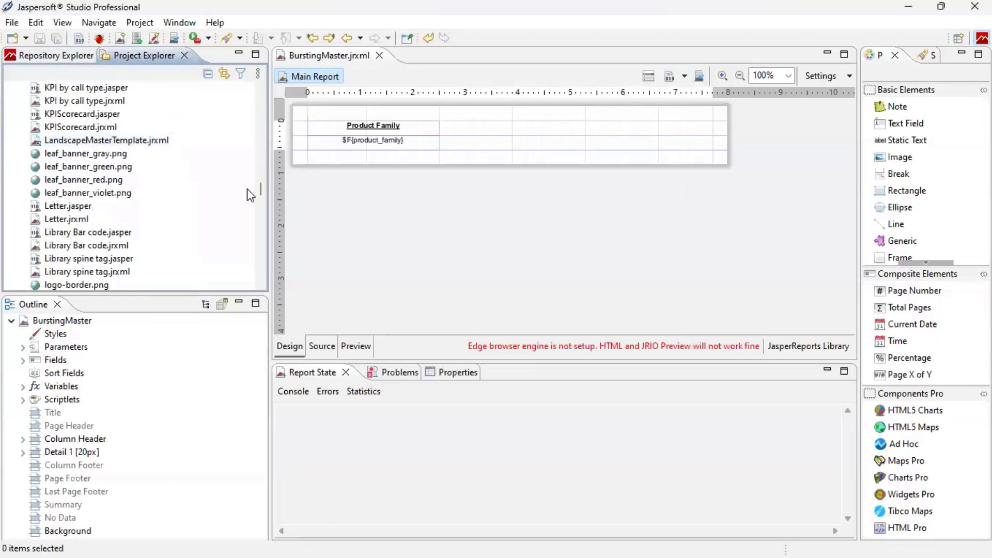
pyautogui.moveTo(261, 189); pyautogui.dragTo(261, 79)
pyautogui.rightClick(46, 129)
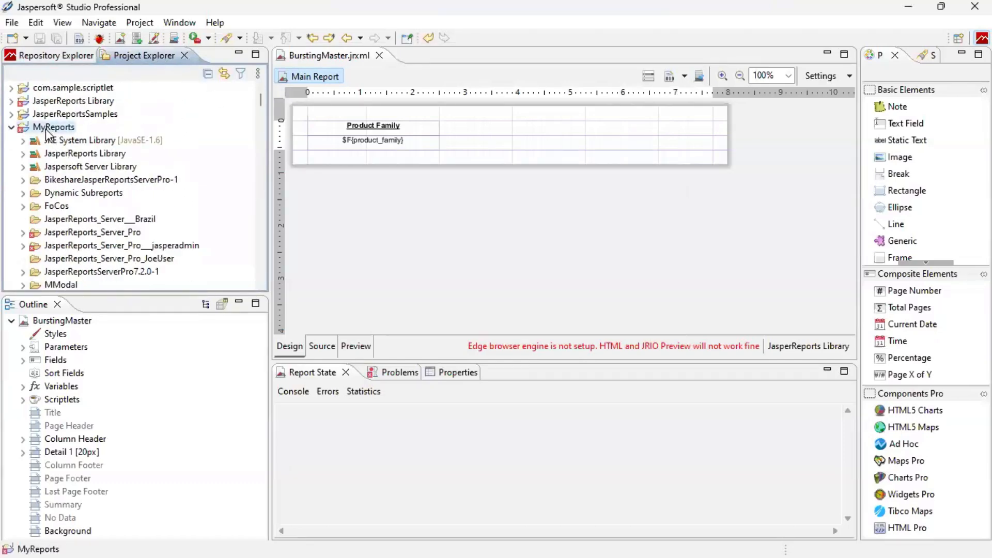
pyautogui.moveTo(132, 139)
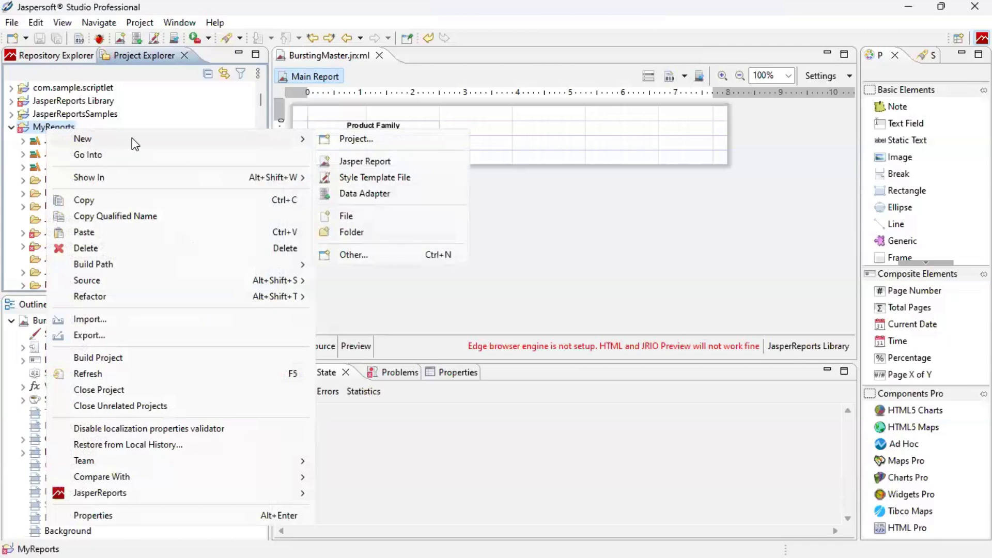
pyautogui.click(362, 162)
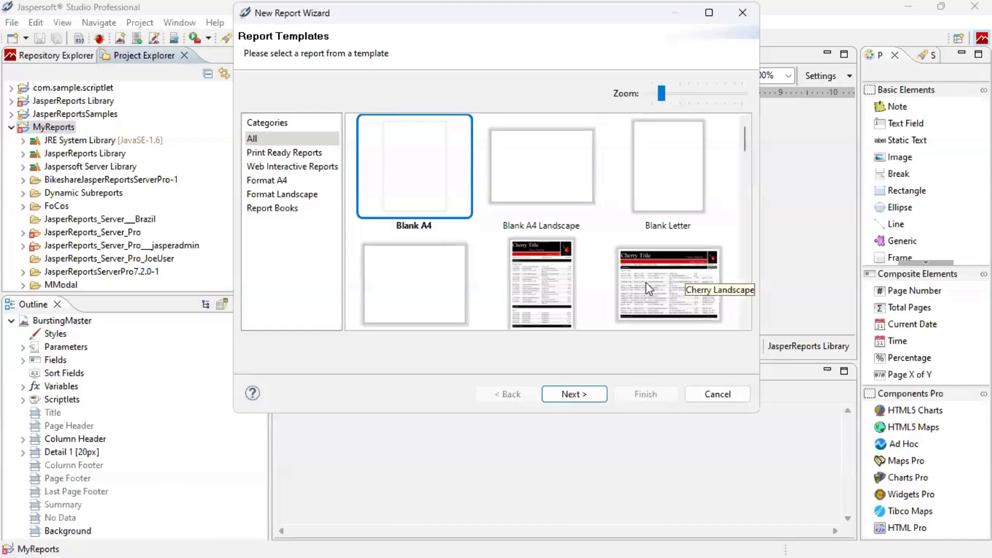
# Choose the Leaf Grey template from the report template gallery.
pyautogui.scroll(-2, 646, 282)
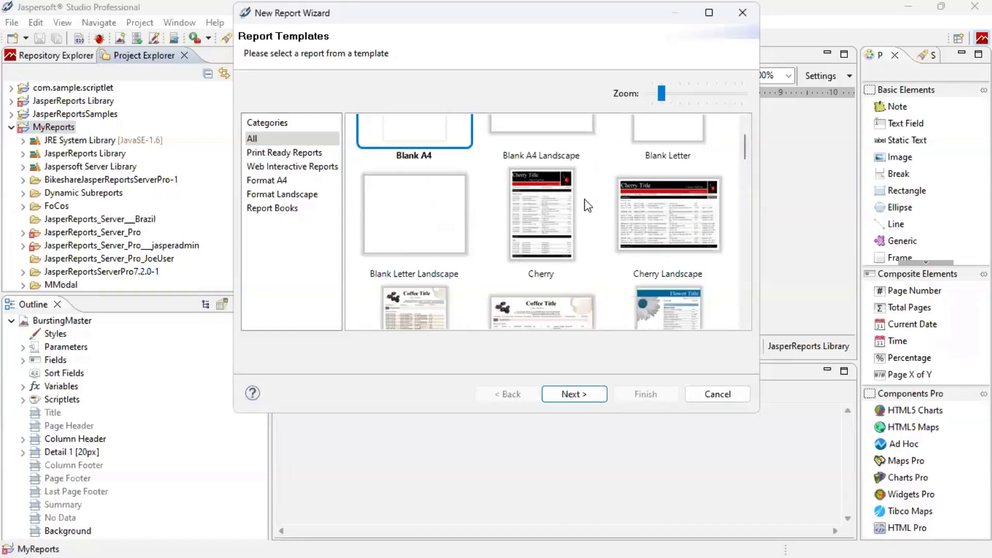
pyautogui.scroll(-5, 586, 201)
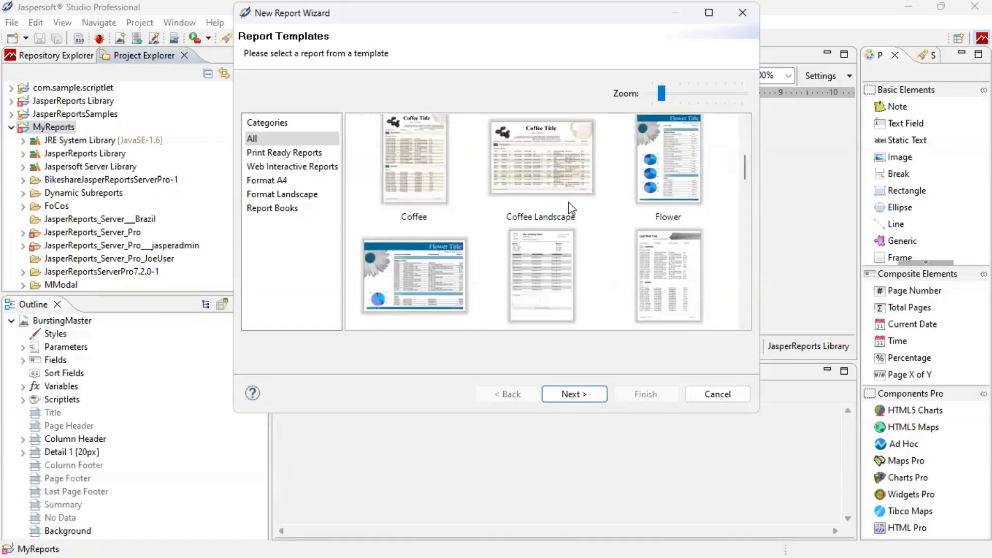
pyautogui.scroll(-2, 599, 236)
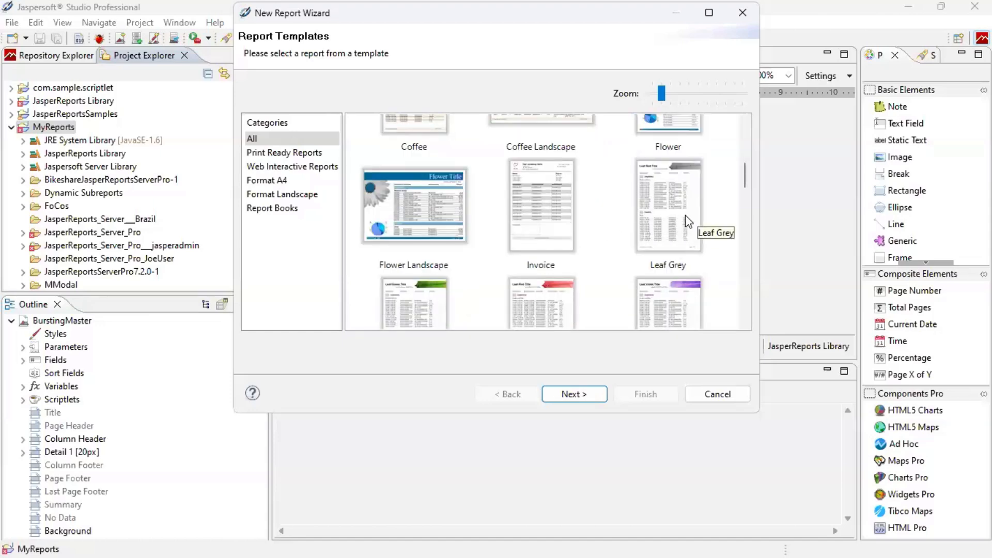
pyautogui.scroll(-4, 610, 224)
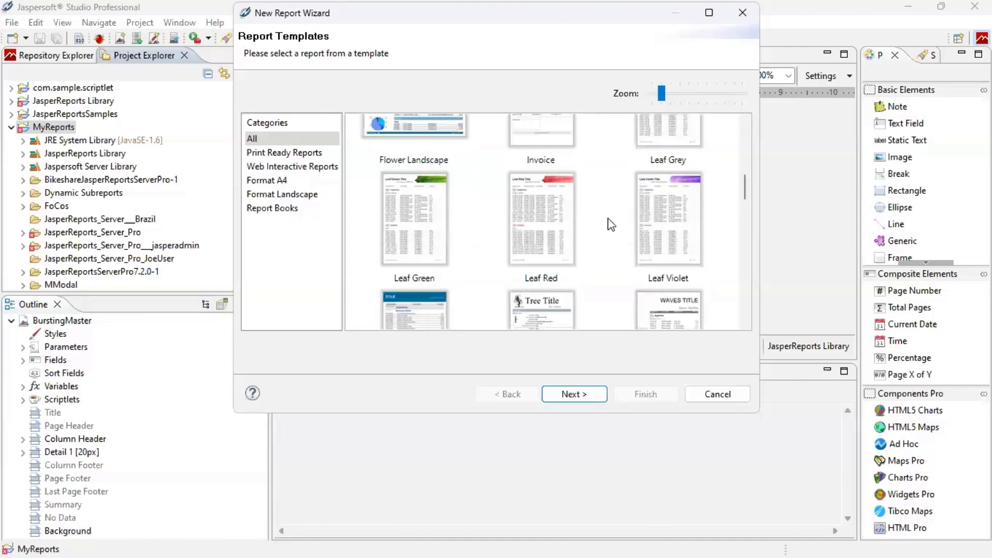
pyautogui.scroll(-6, 611, 224)
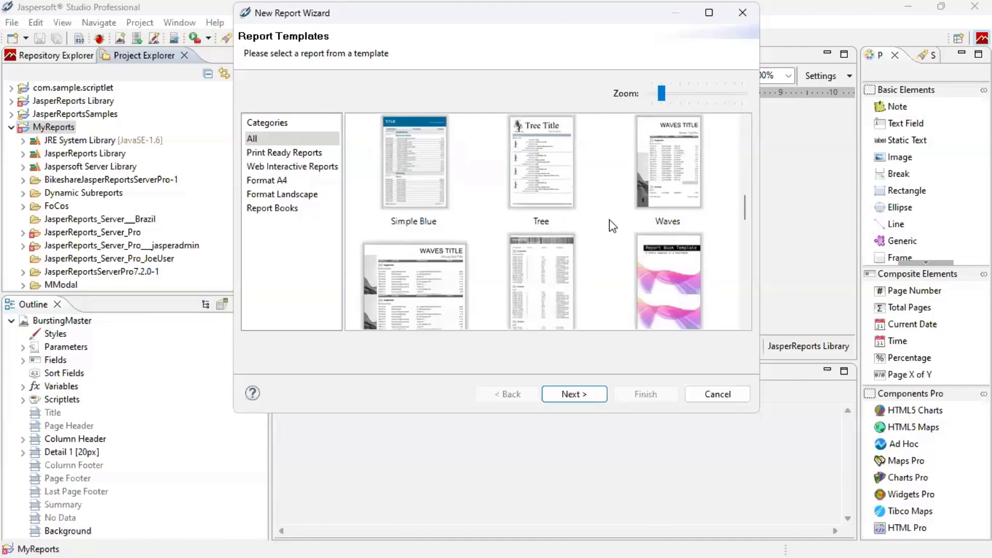
pyautogui.scroll(10, 611, 218)
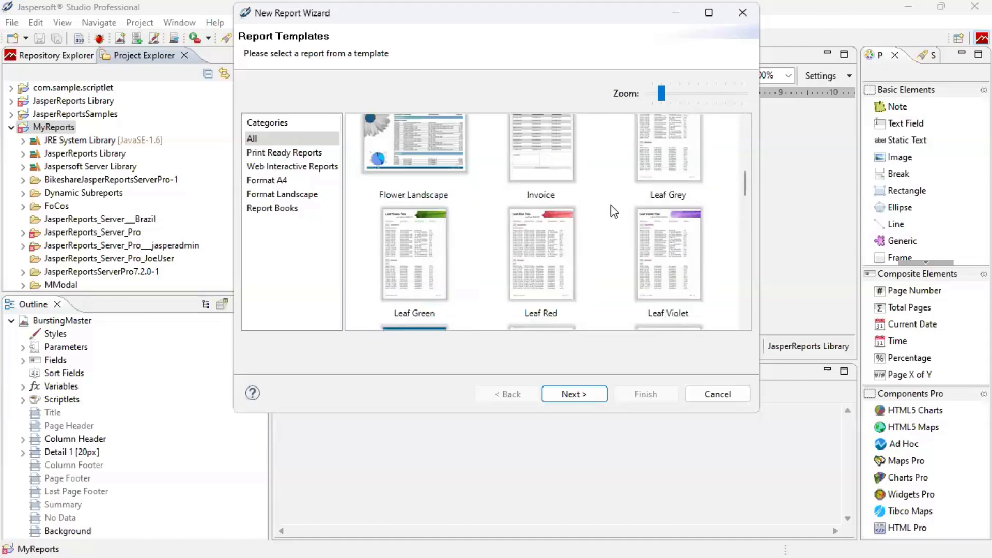
pyautogui.click(662, 237)
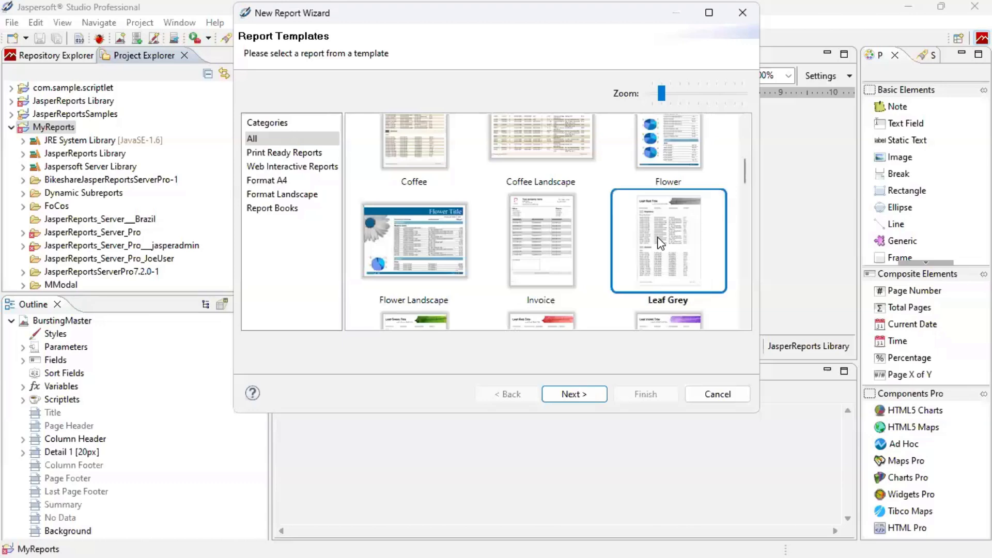
# Name the report file 'Expense by account type report' and continue to the Data Source page.
pyautogui.click(575, 394)
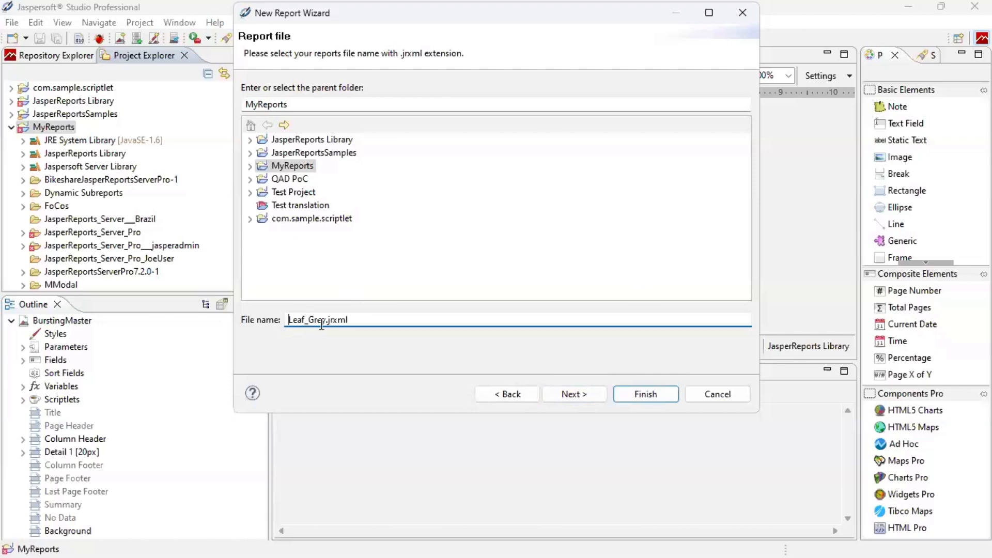
pyautogui.moveTo(326, 321); pyautogui.dragTo(266, 319)
pyautogui.write('Expense by account type report')
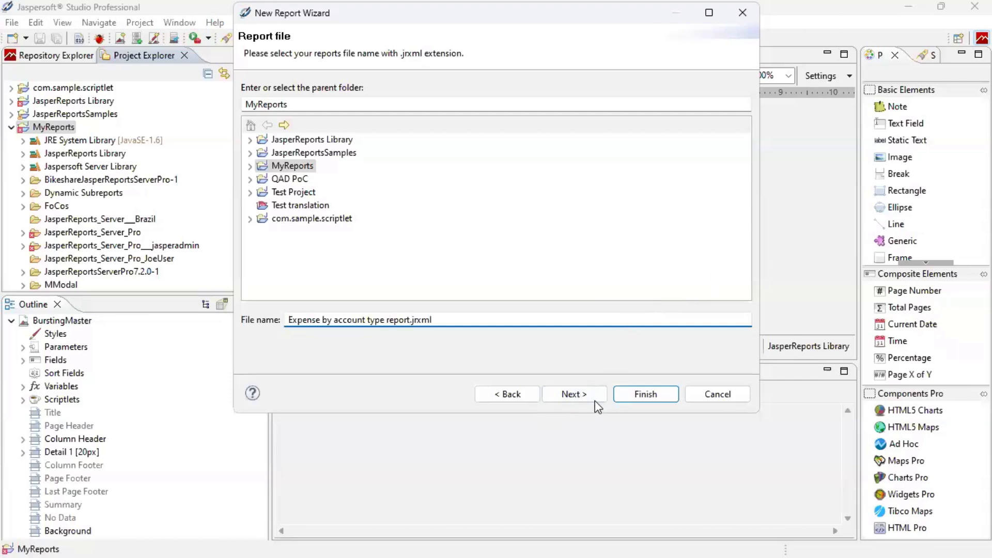
pyautogui.click(583, 389)
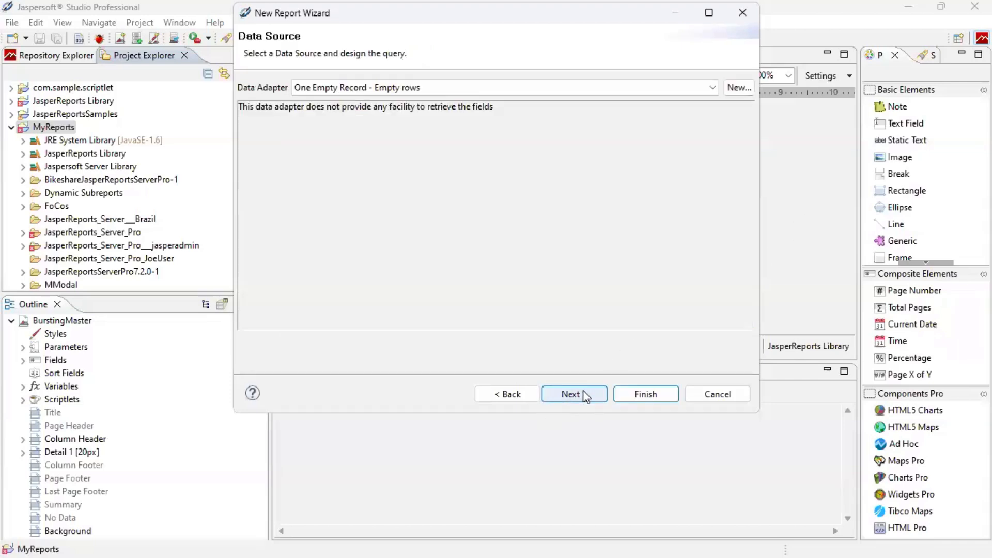
# Select Demo Data Adapter as the report's data source.
pyautogui.click(712, 87)
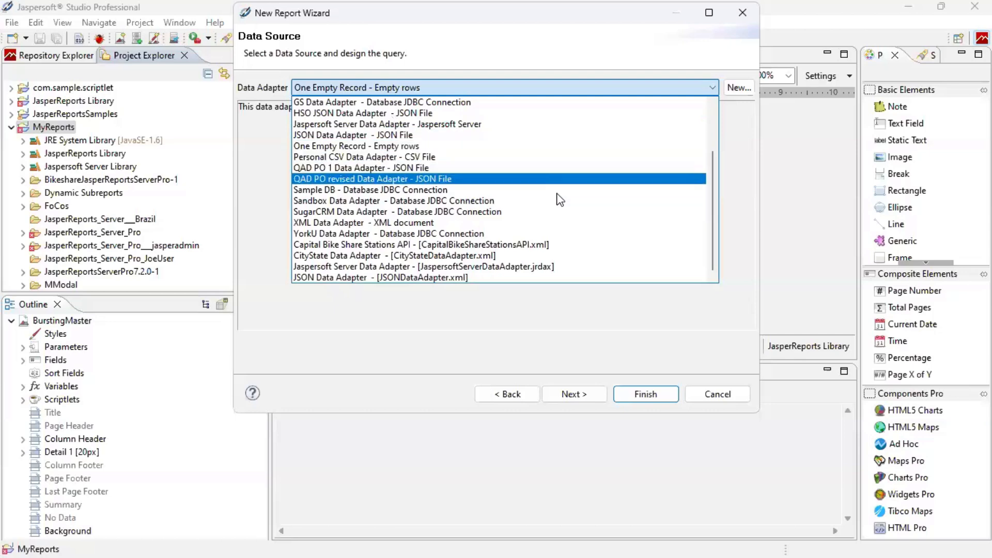
pyautogui.scroll(2, 552, 181)
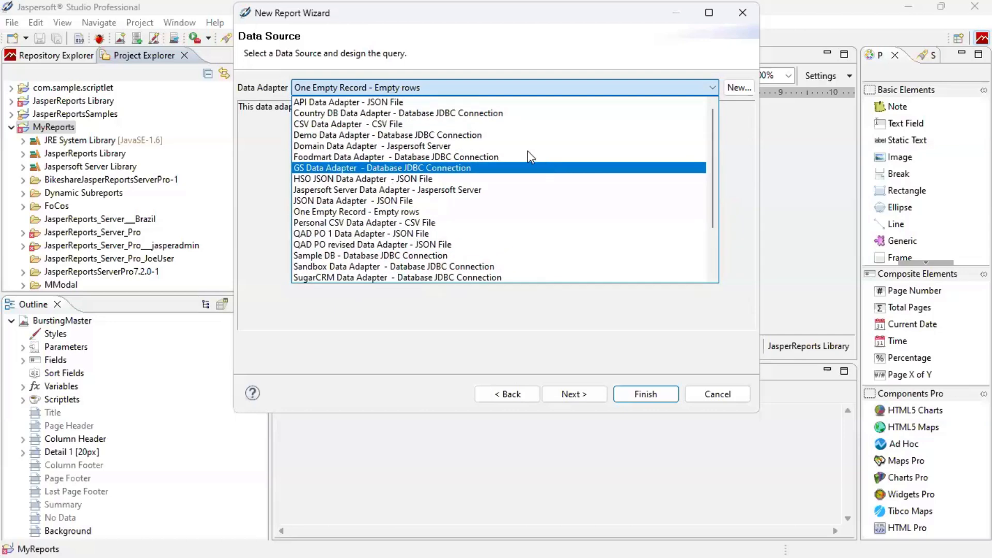
pyautogui.click(527, 135)
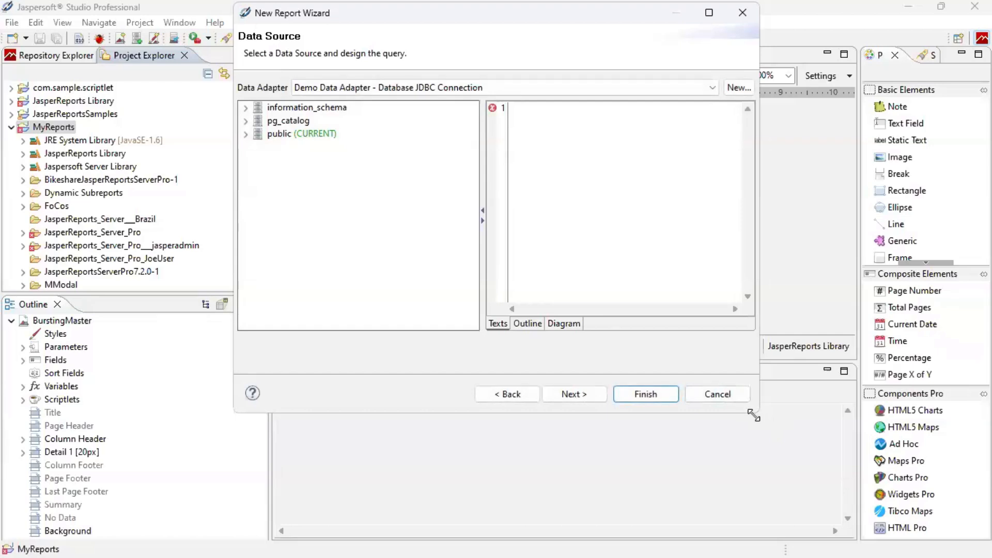
# Enlarge the wizard, list the public schema's tables, and show the query Diagram view.
pyautogui.moveTo(755, 415); pyautogui.dragTo(942, 520)
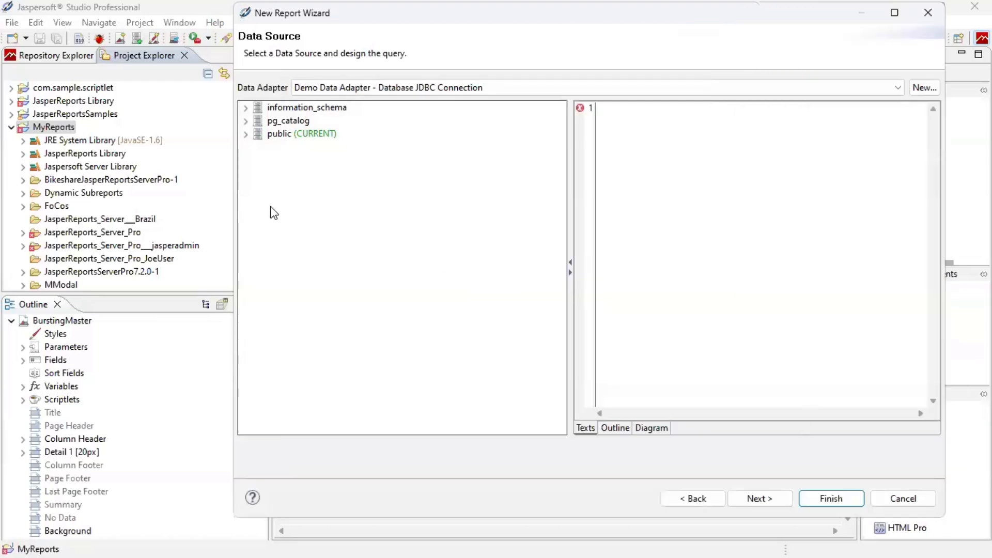
pyautogui.click(246, 135)
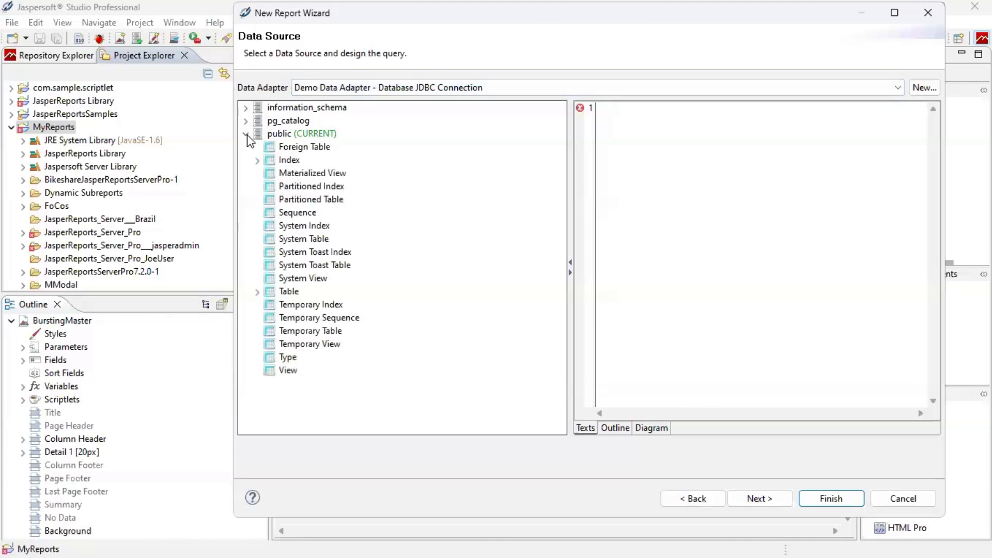
pyautogui.click(257, 292)
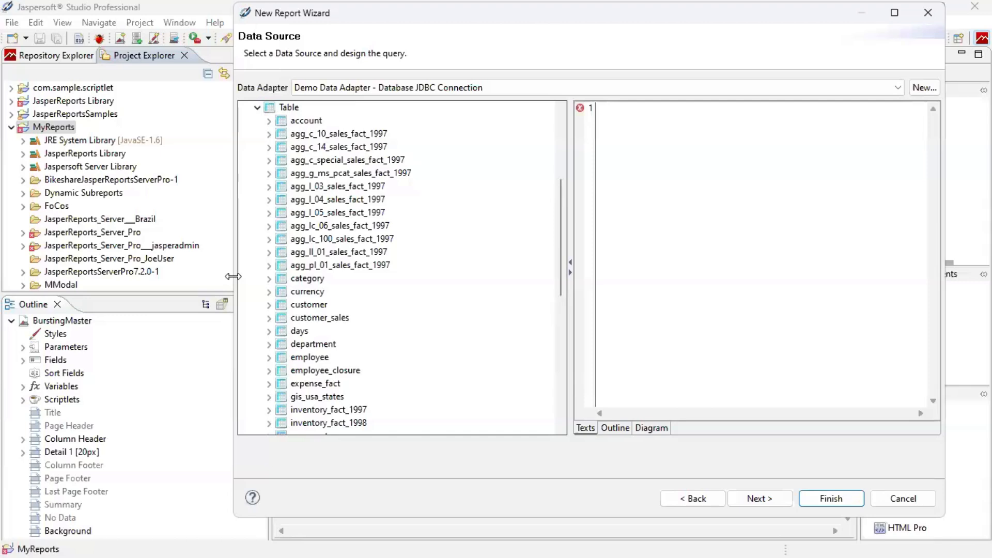
pyautogui.moveTo(230, 278); pyautogui.dragTo(112, 278)
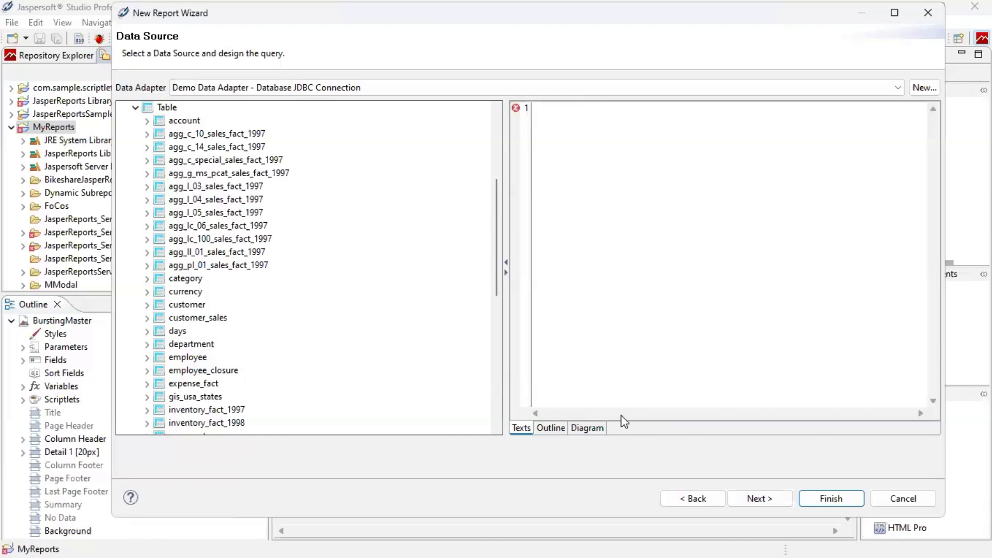
pyautogui.click(588, 431)
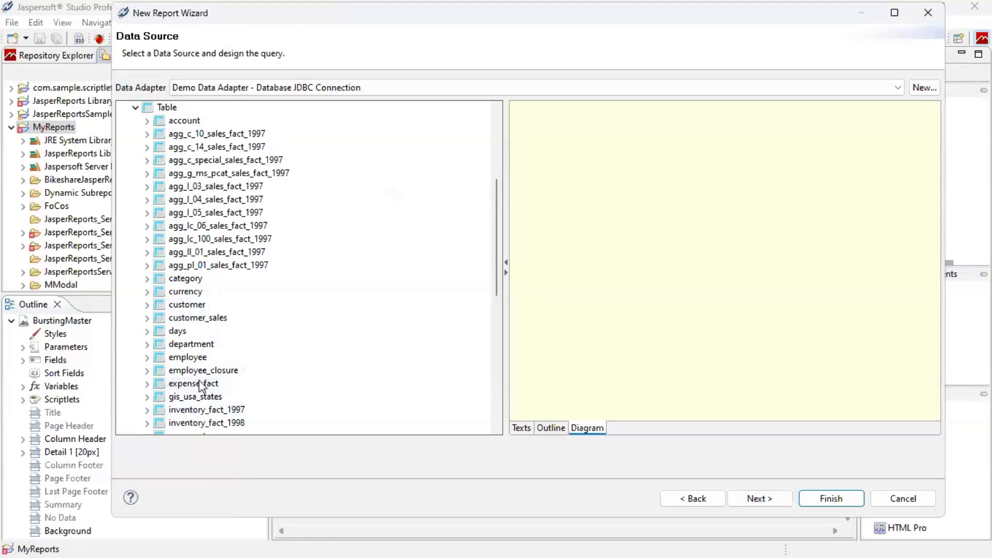
# Add the expense_fact, account, store and region tables to the query diagram.
pyautogui.moveTo(202, 387); pyautogui.dragTo(564, 197)
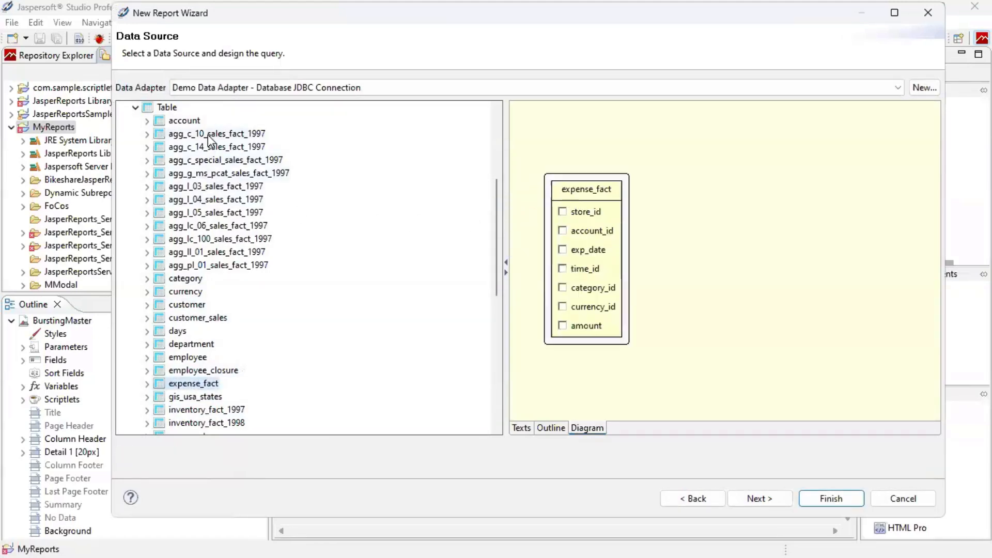
pyautogui.moveTo(197, 122); pyautogui.dragTo(726, 132)
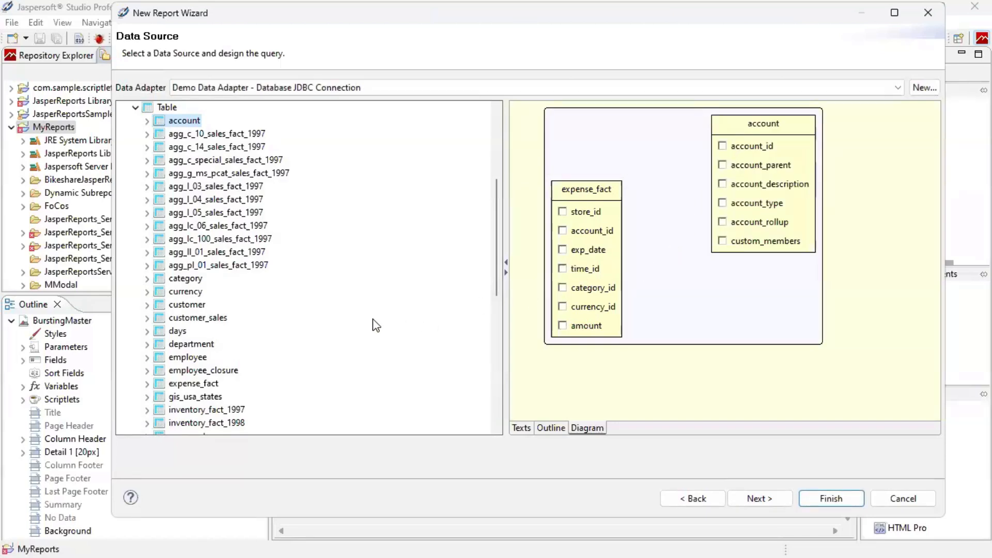
pyautogui.scroll(-6, 217, 372)
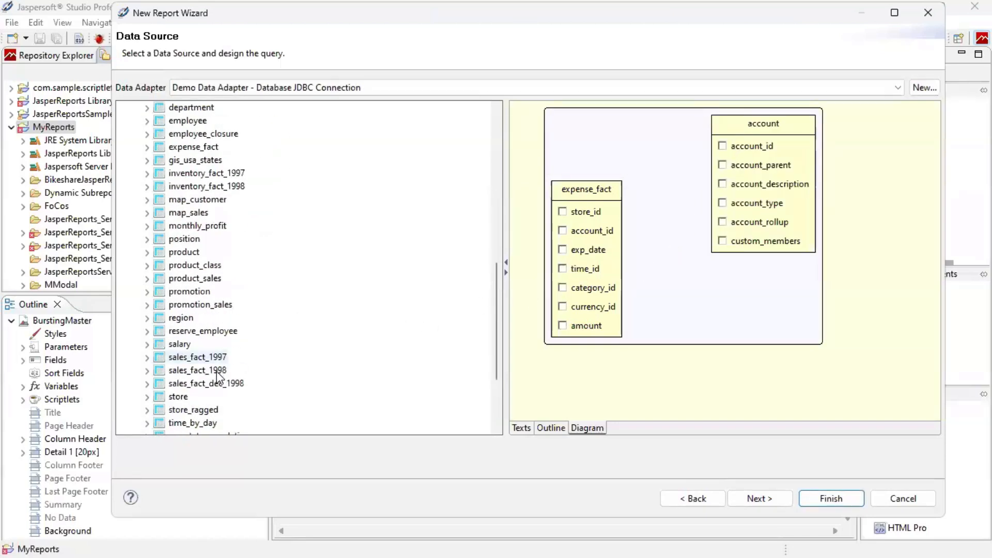
pyautogui.moveTo(178, 396); pyautogui.dragTo(712, 312)
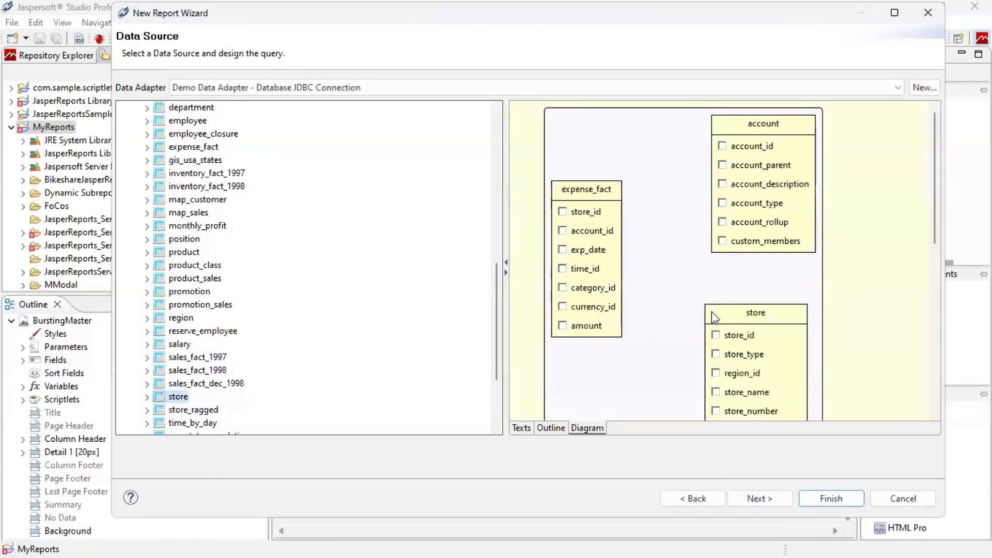
pyautogui.moveTo(186, 325); pyautogui.dragTo(889, 274)
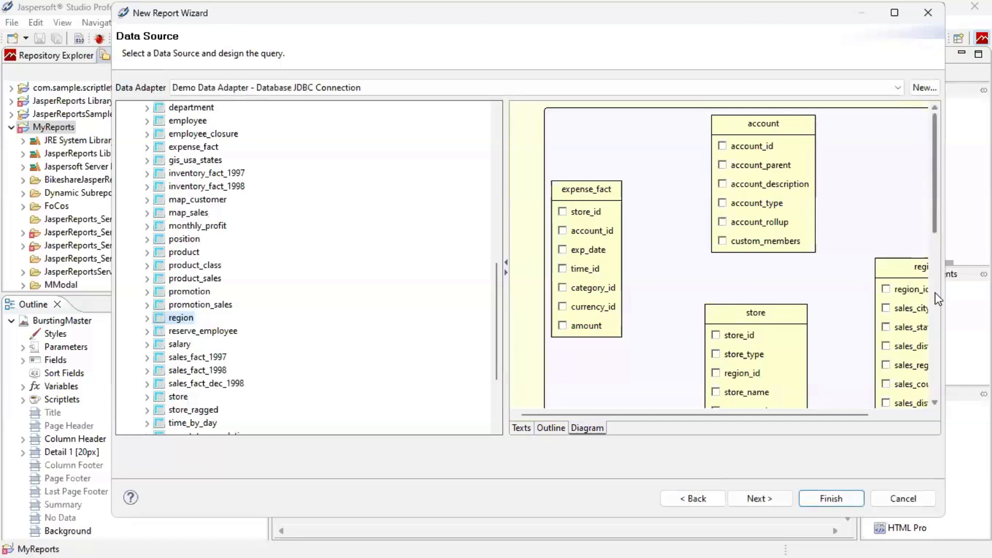
pyautogui.moveTo(946, 287); pyautogui.dragTo(986, 286)
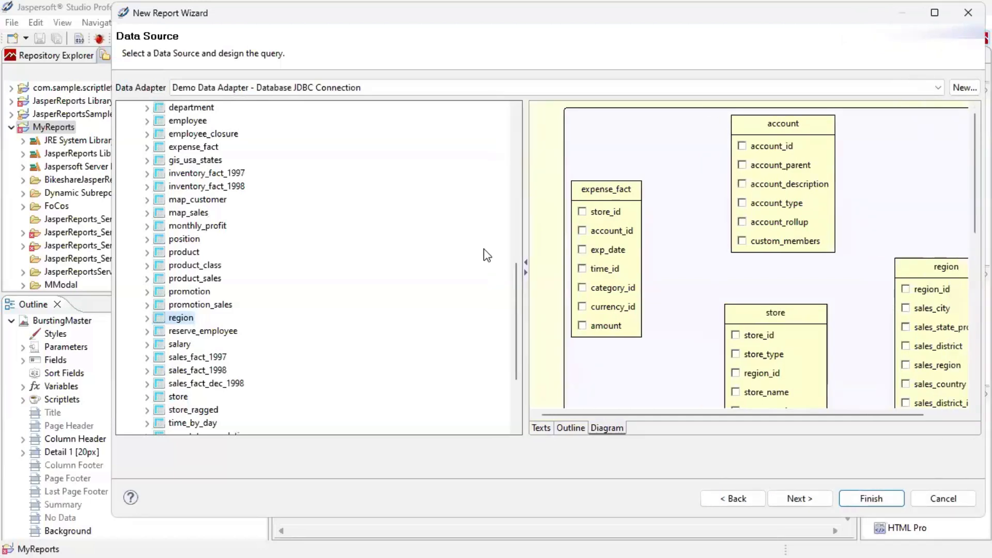
pyautogui.moveTo(525, 226); pyautogui.dragTo(350, 225)
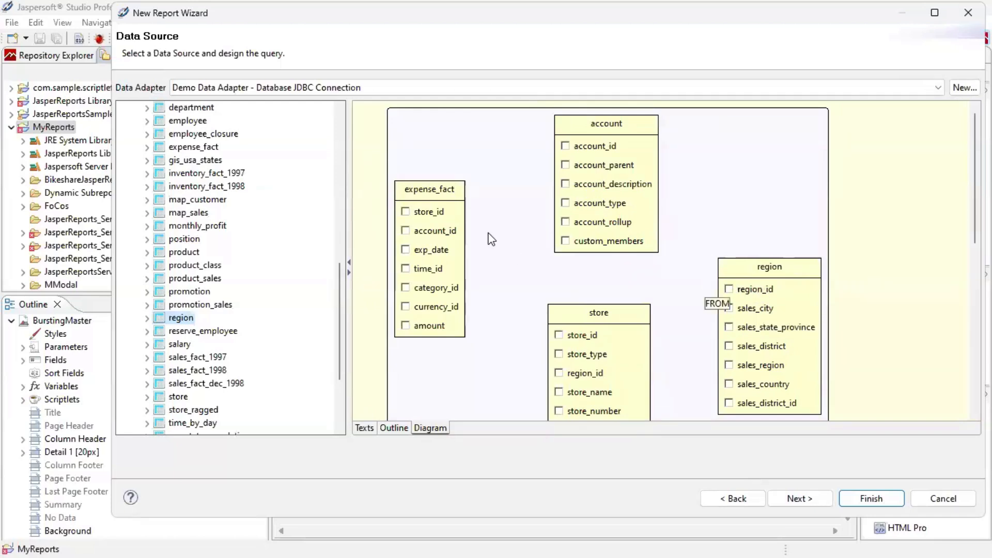
# Join the tables on account_id, store_id and region_id.
pyautogui.moveTo(596, 147); pyautogui.dragTo(439, 228)
pyautogui.moveTo(584, 335); pyautogui.dragTo(432, 213)
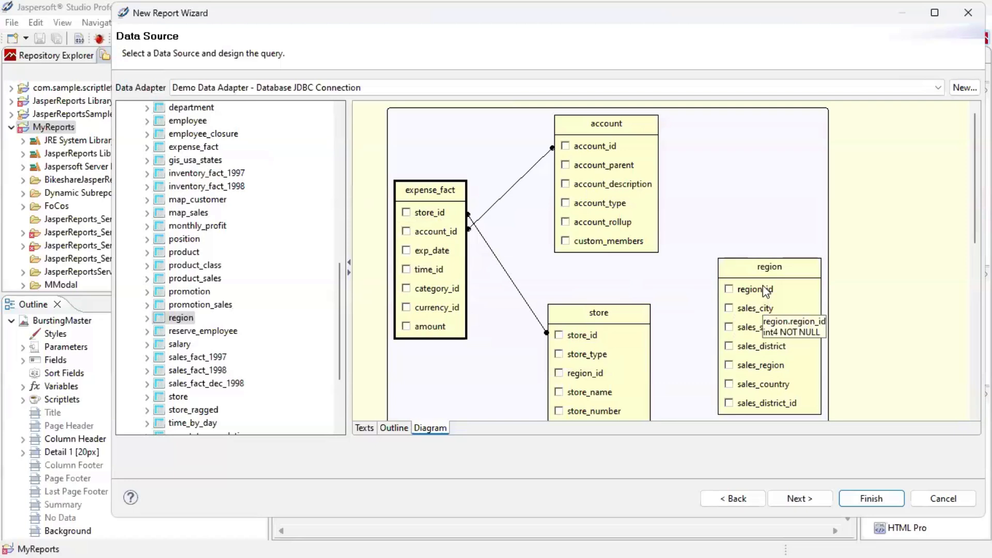
pyautogui.moveTo(761, 290); pyautogui.dragTo(611, 373)
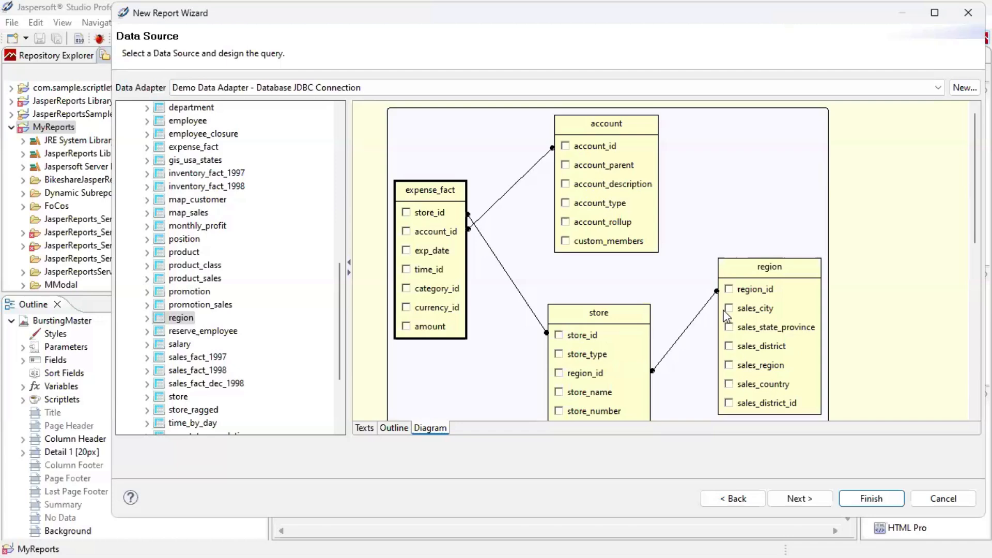
# Tick sales_region, store_type, account_description and amount for output, then view the generated SQL text.
pyautogui.click(730, 365)
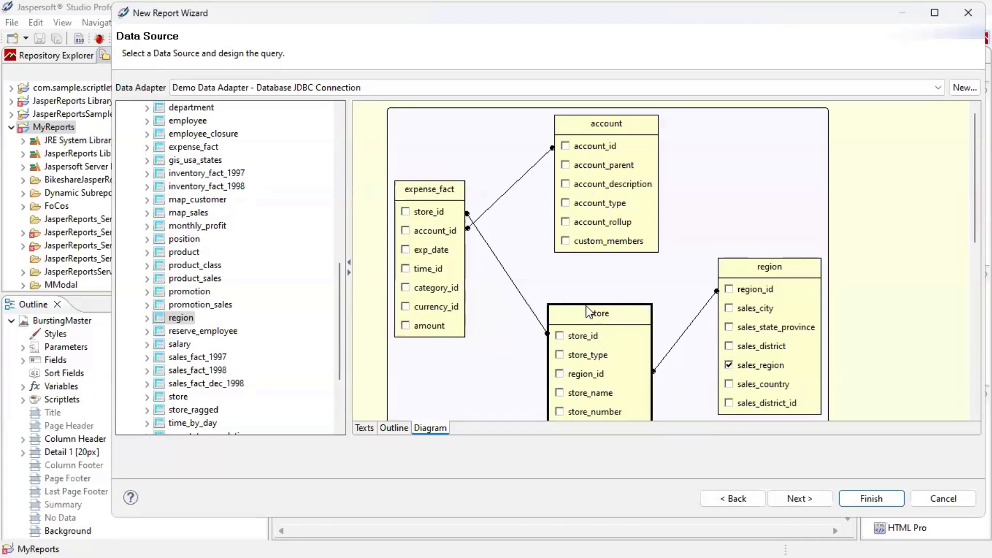
pyautogui.click(559, 356)
pyautogui.click(566, 184)
pyautogui.click(406, 326)
pyautogui.click(366, 429)
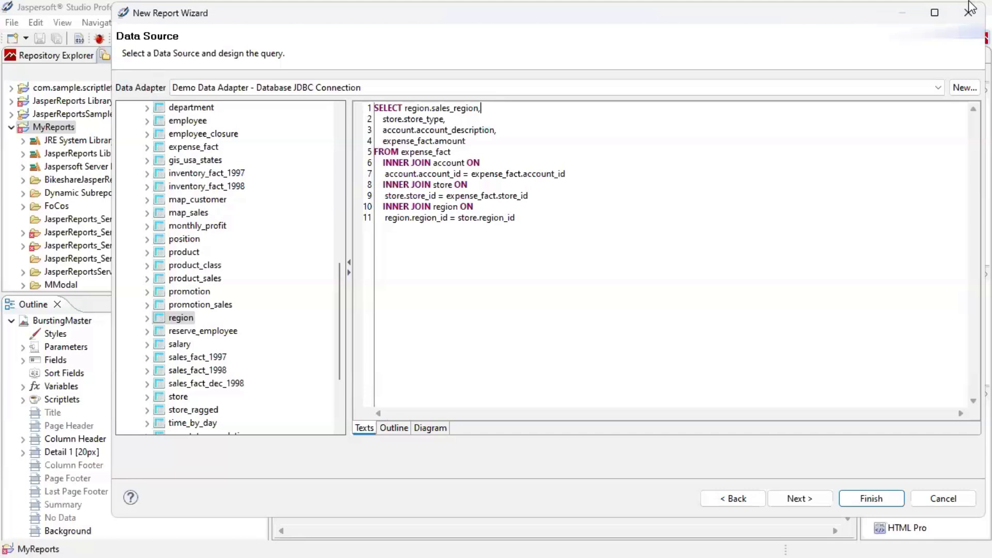
# Alias the columns Region, Store Type, Description and Amount, wrap amount in sum(), and begin group by.
pyautogui.write(', \'Region"')
pyautogui.write('Store')
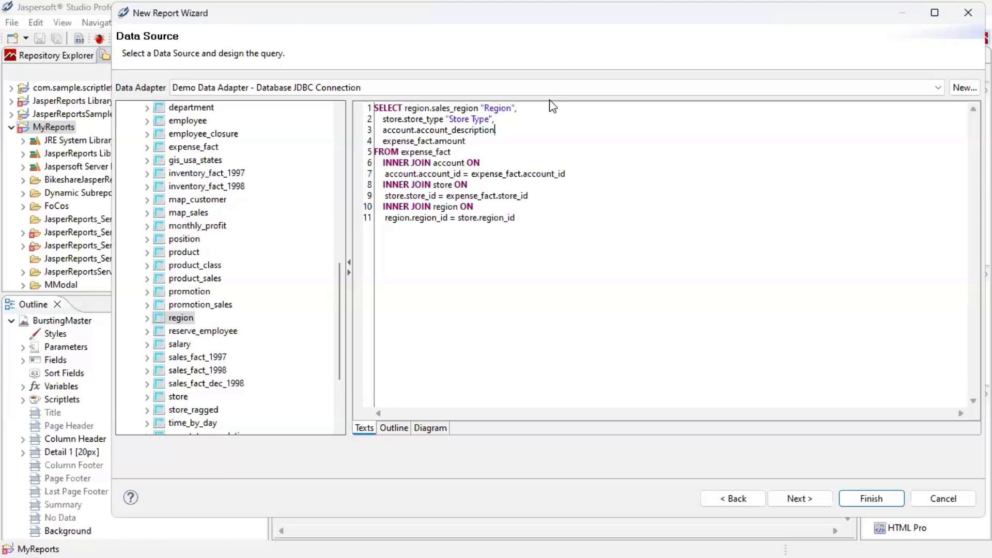
pyautogui.write('"')
pyautogui.write('De')
pyautogui.write('mount')
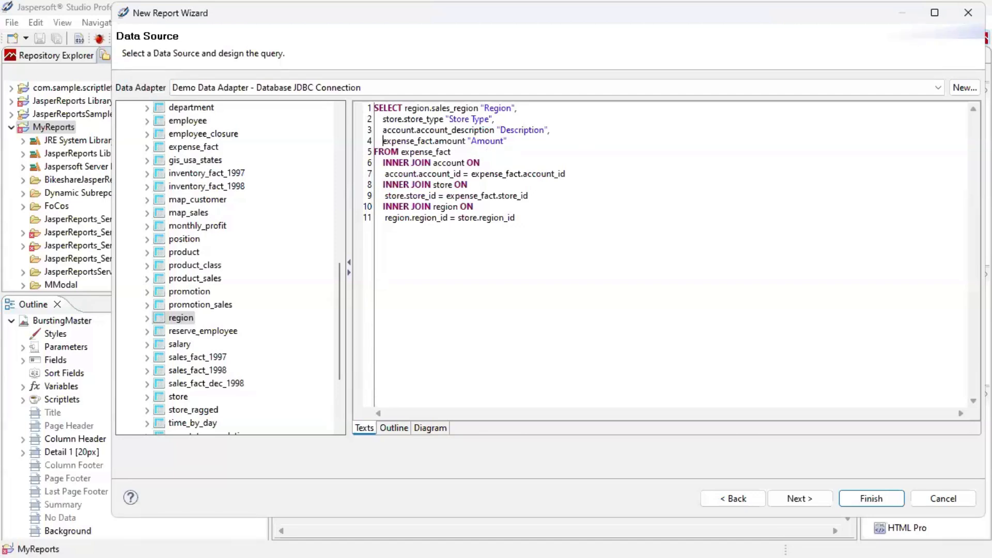
pyautogui.write('sum(')
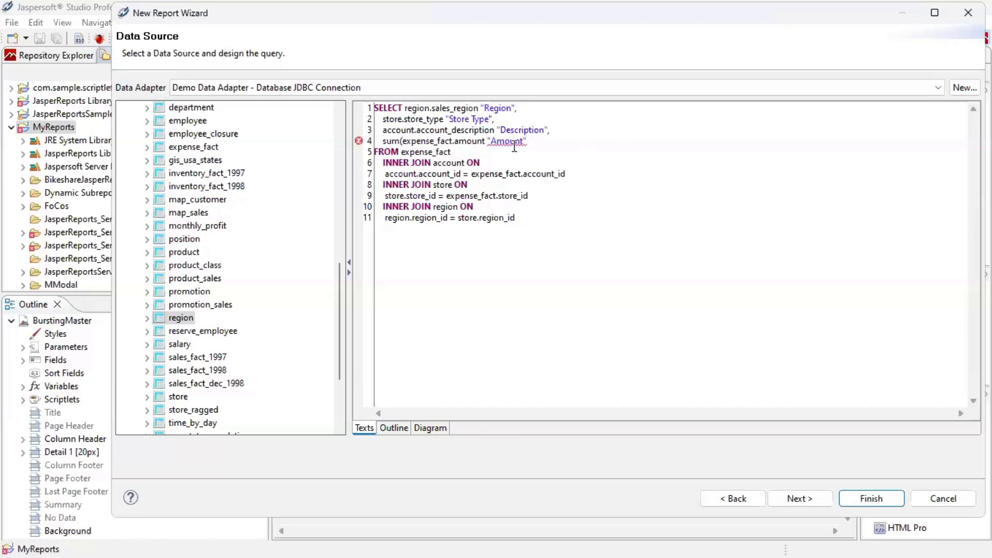
pyautogui.write(')')
pyautogui.write('p by')
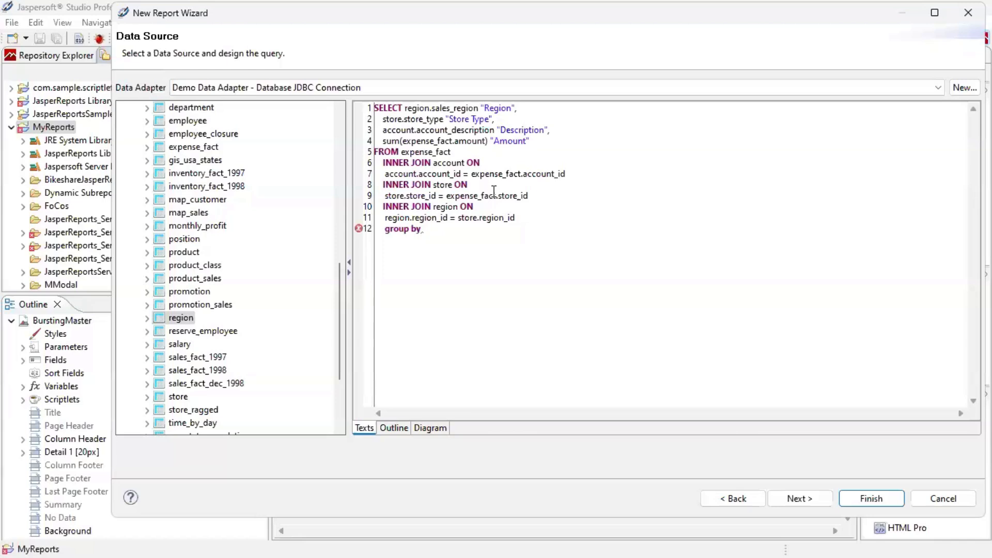
# Add sales_region, store_type and account_description to the group by clause.
pyautogui.click(148, 318)
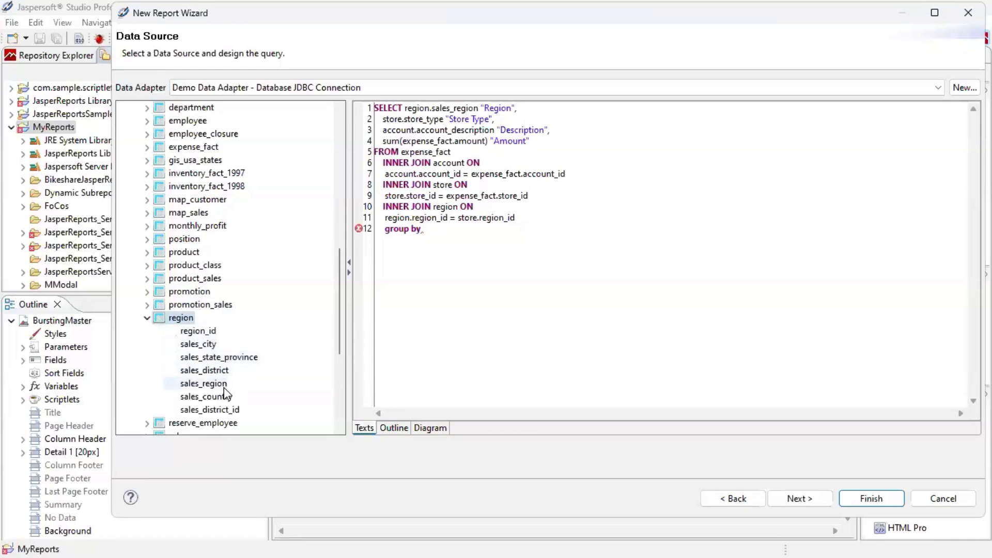
pyautogui.moveTo(219, 385)
pyautogui.mouseDown()
pyautogui.moveTo(399, 254)
pyautogui.moveTo(471, 230)
pyautogui.mouseUp()
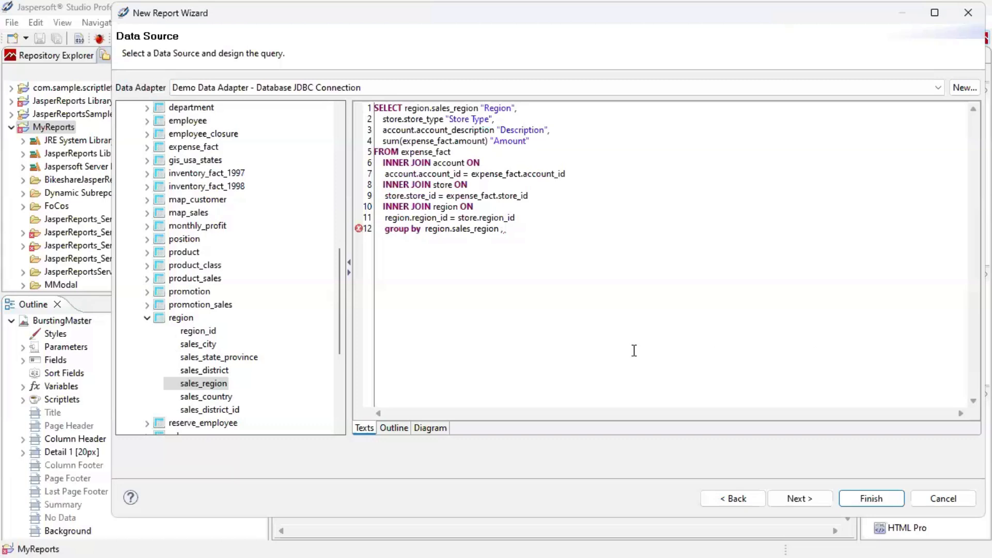
pyautogui.click(147, 319)
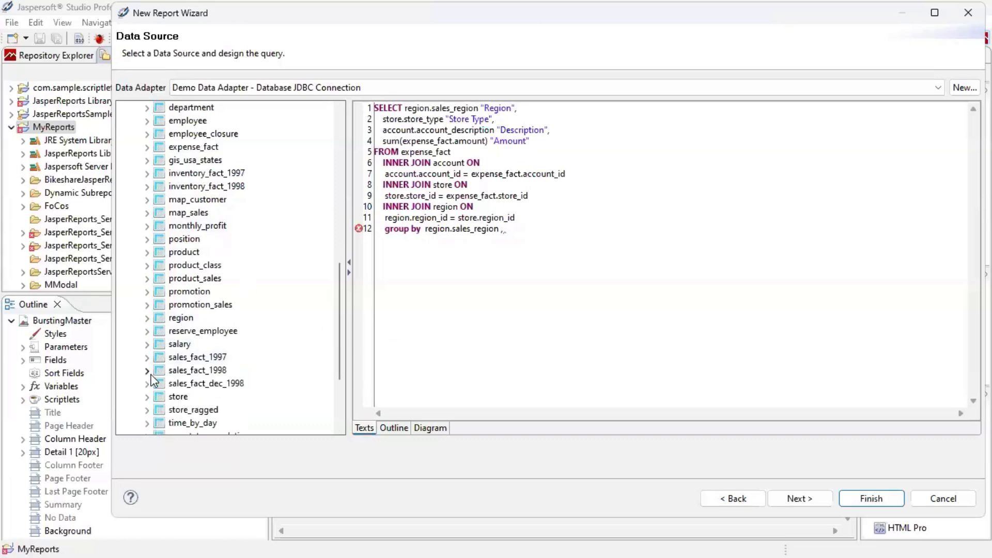
pyautogui.click(147, 397)
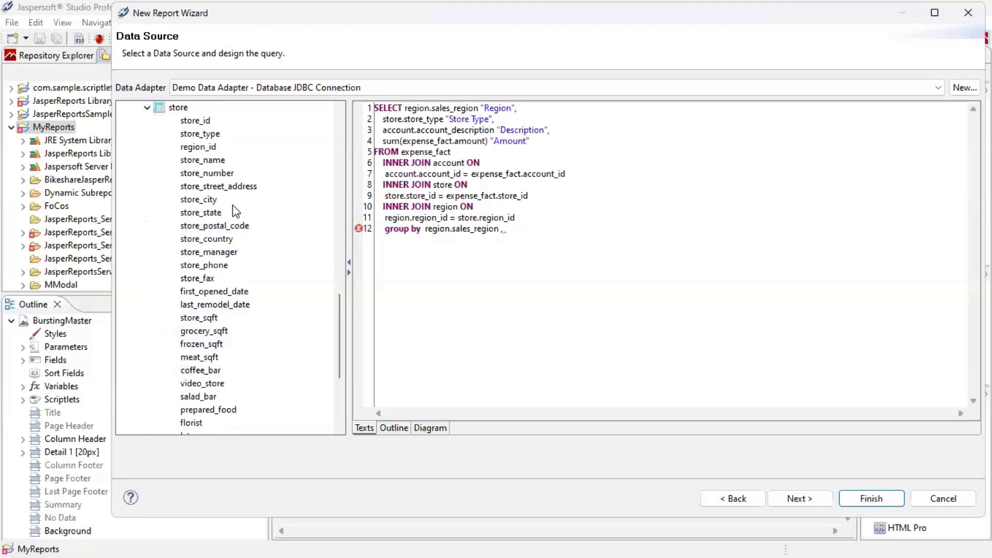
pyautogui.moveTo(210, 136); pyautogui.dragTo(560, 235)
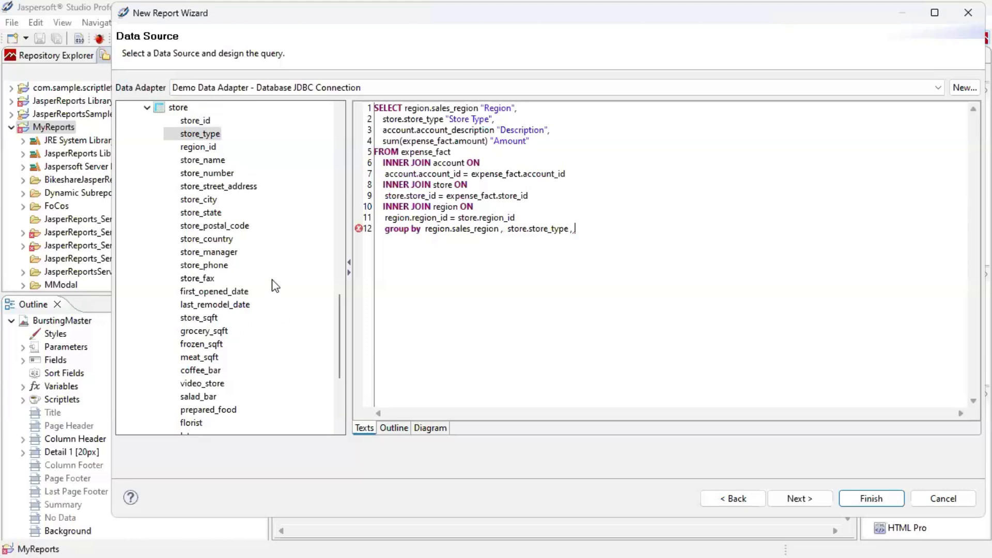
pyautogui.scroll(12, 266, 263)
pyautogui.scroll(2, 269, 253)
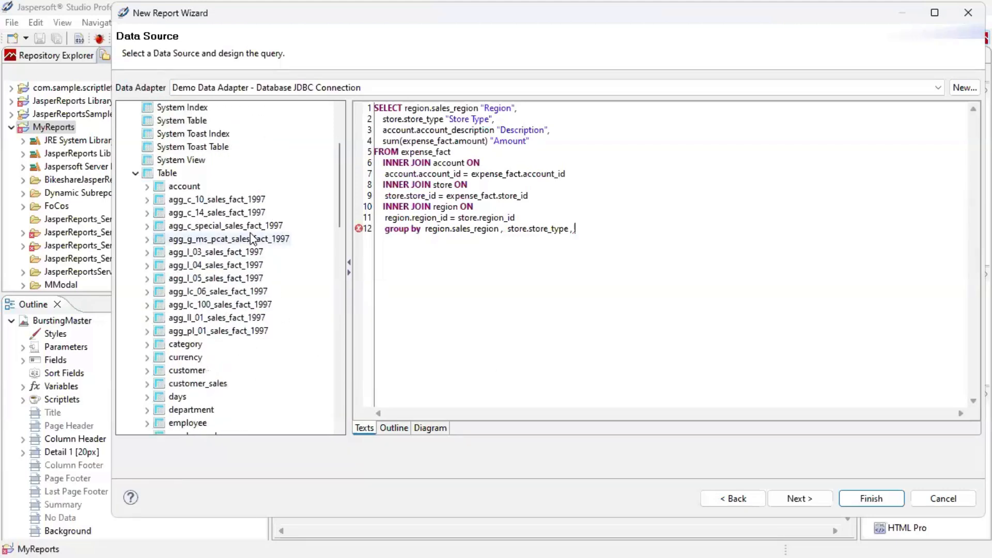
pyautogui.click(148, 186)
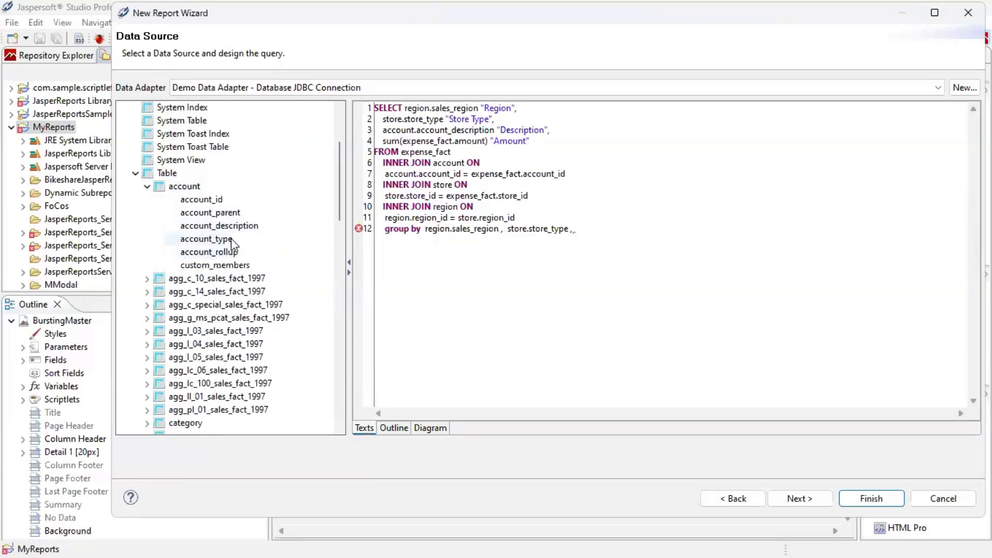
pyautogui.moveTo(242, 226); pyautogui.dragTo(620, 236)
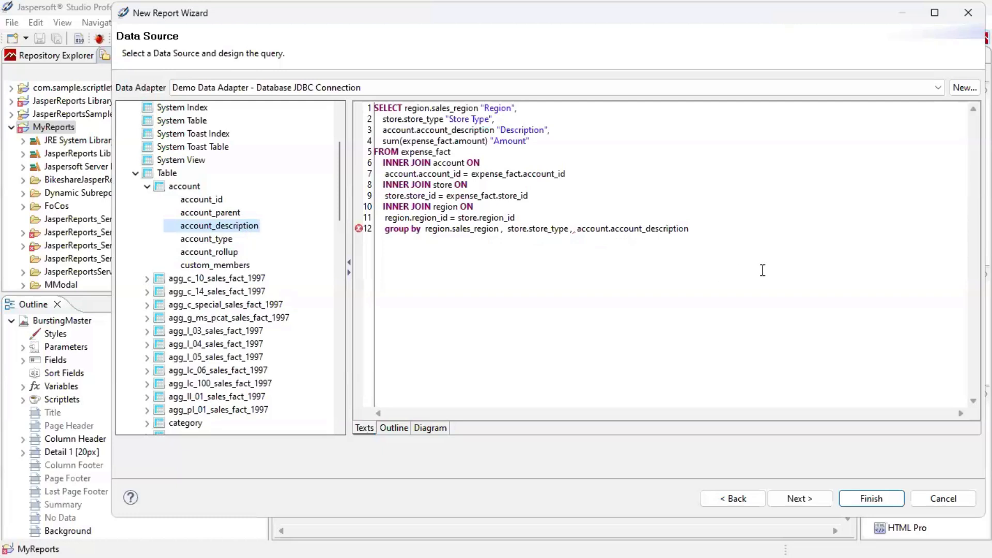
# Duplicate the group by line and change the copy to order by, fixing the typo.
pyautogui.moveTo(710, 220); pyautogui.dragTo(719, 229)
pyautogui.hotkey('ctrl', 'c')
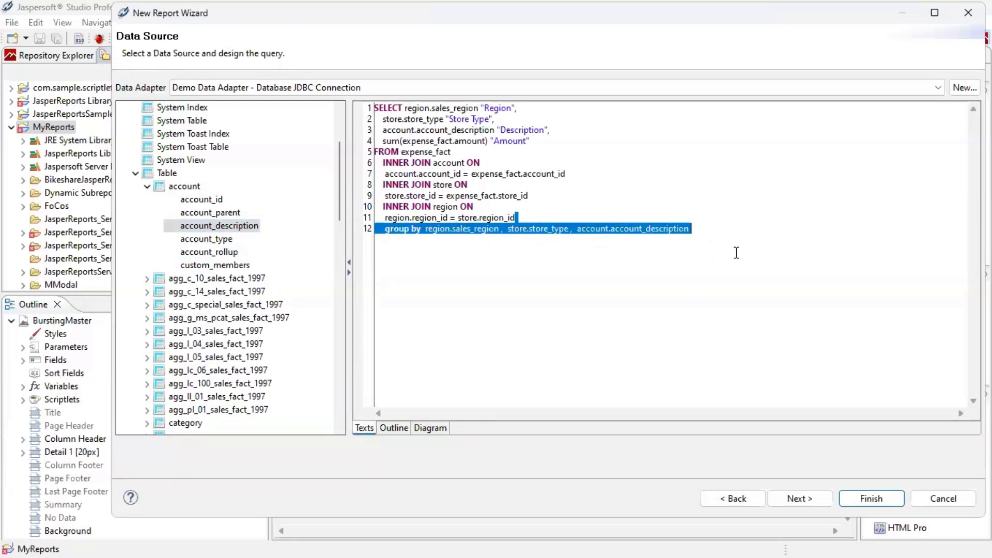
pyautogui.click(712, 232)
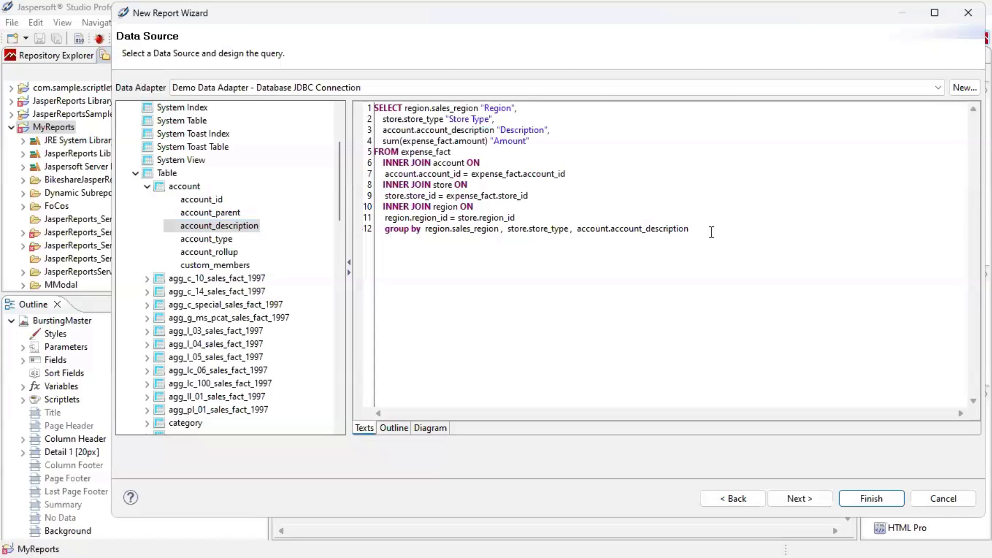
pyautogui.hotkey('ctrl', 'v')
pyautogui.doubleClick(393, 241)
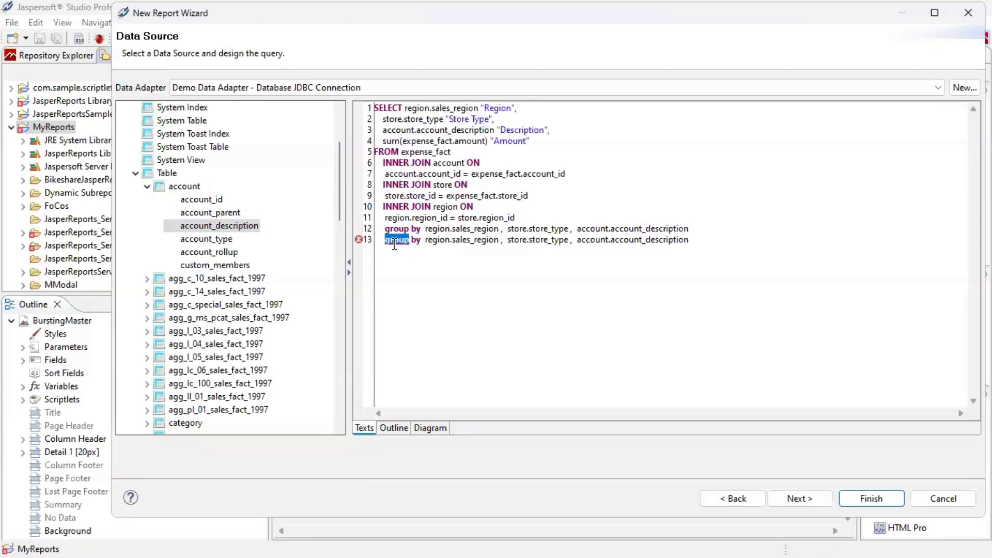
pyautogui.write('o')
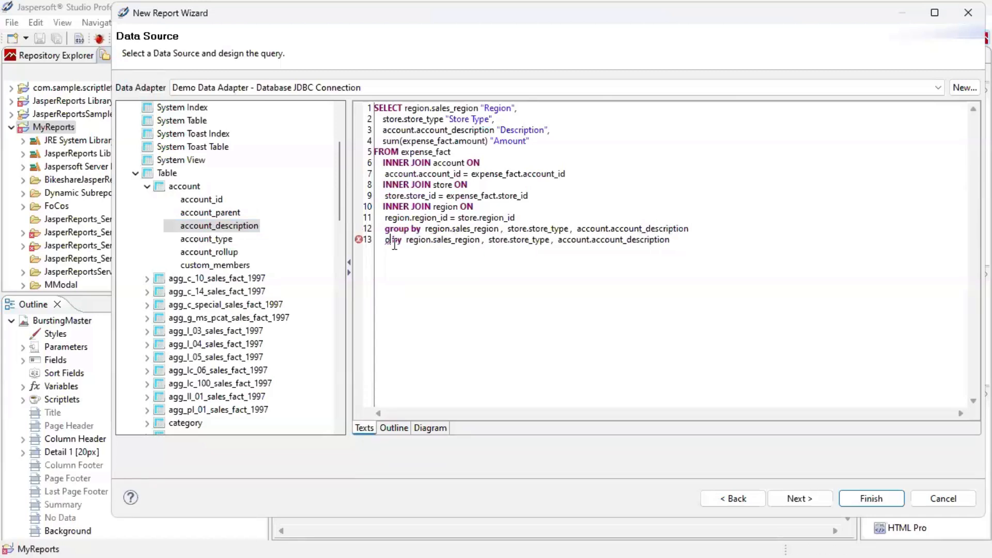
pyautogui.write('order')
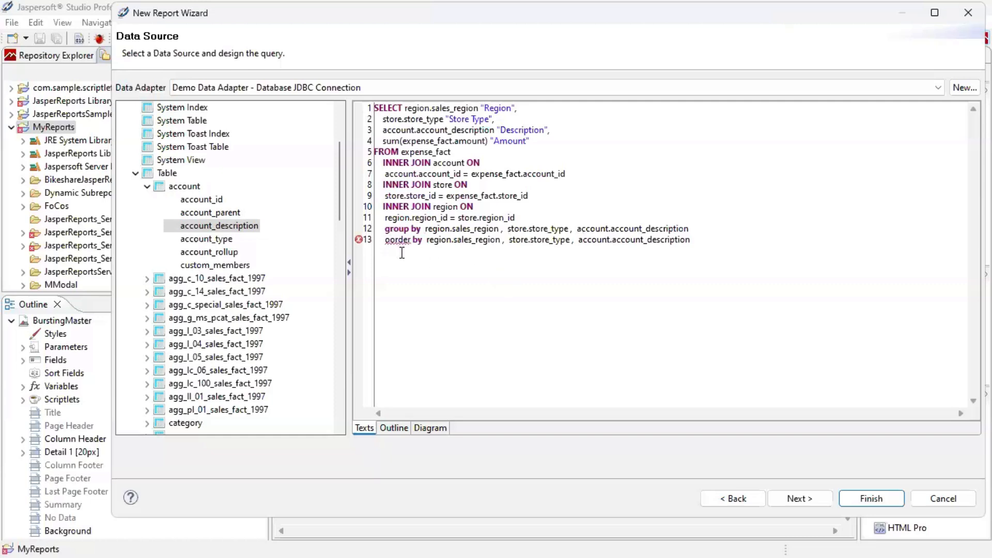
pyautogui.press('BackSpace')
pyautogui.moveTo(452, 274); pyautogui.dragTo(456, 272)
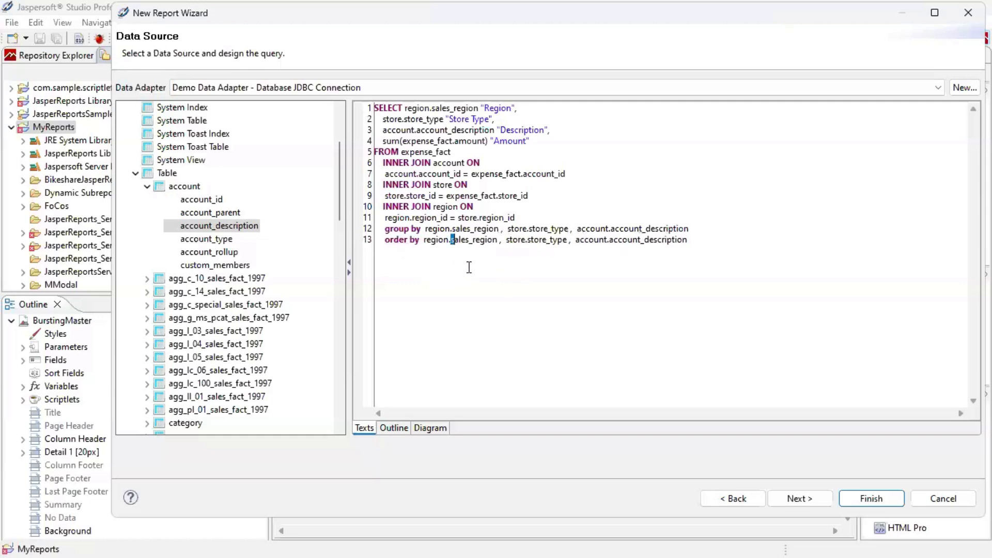
pyautogui.click(727, 239)
# Add all four fields, Region, Store Type, Description and Amount, keeping their order, and generate the report.
pyautogui.click(808, 499)
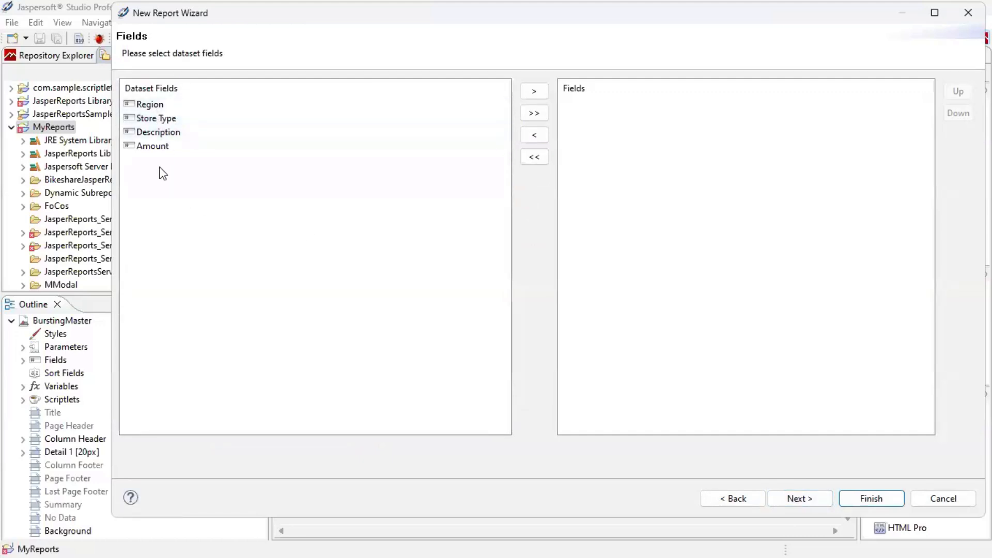
pyautogui.click(541, 111)
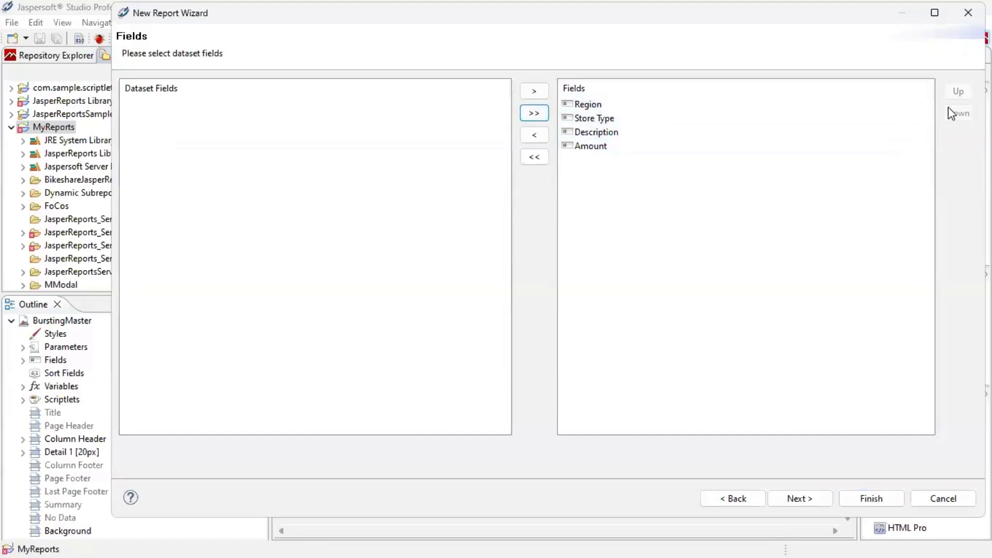
pyautogui.click(667, 147)
pyautogui.click(957, 91)
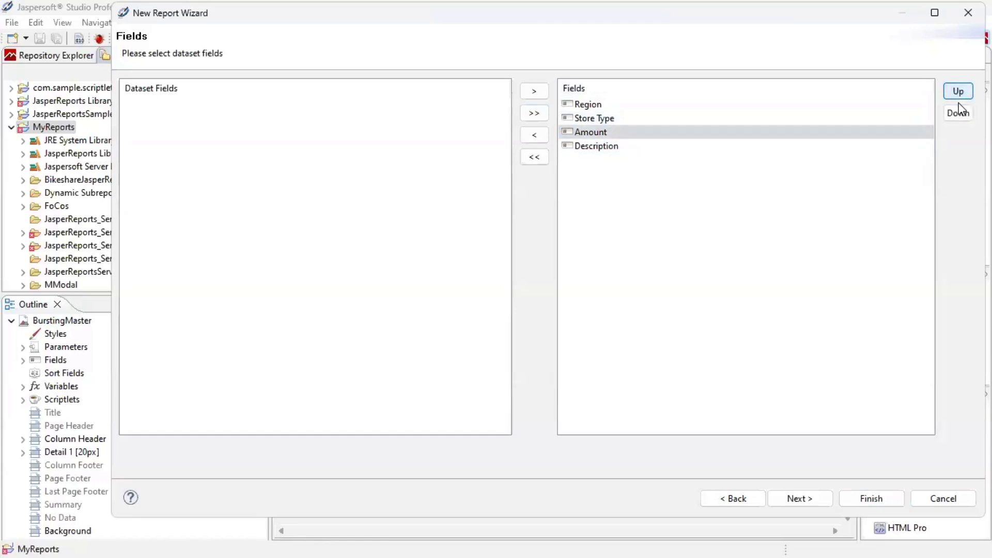
pyautogui.click(958, 112)
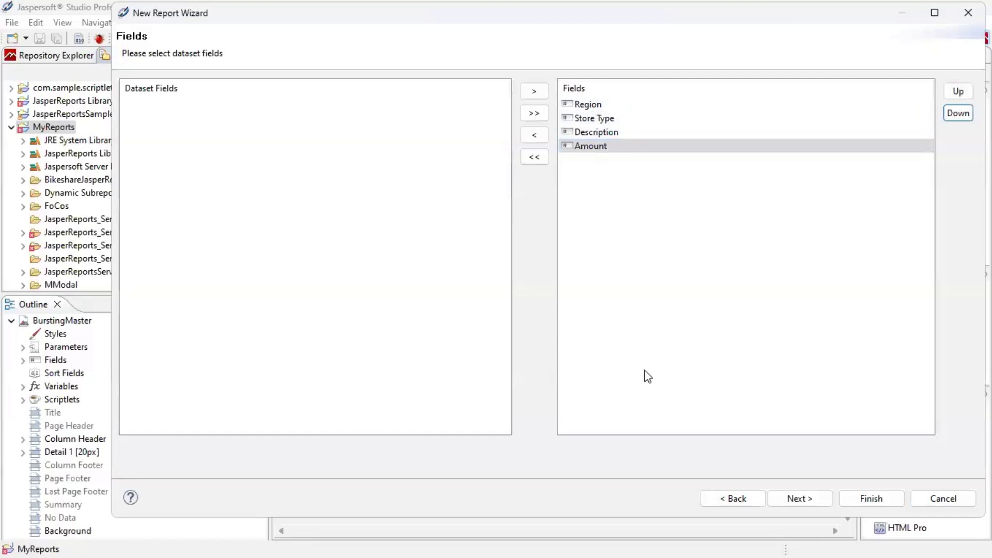
pyautogui.click(861, 492)
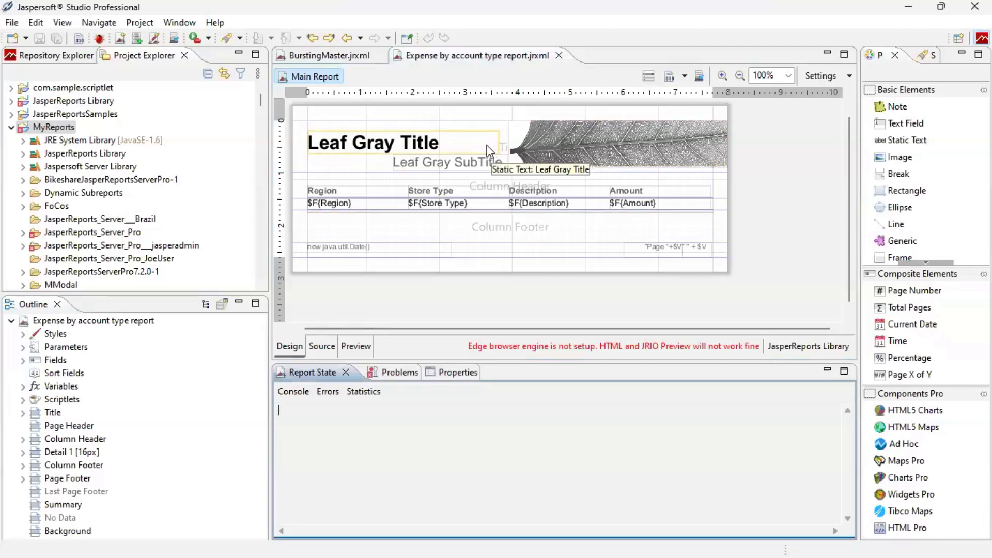
# Change the report title to 'Expense Detail'.
pyautogui.click(449, 144)
pyautogui.doubleClick(448, 137)
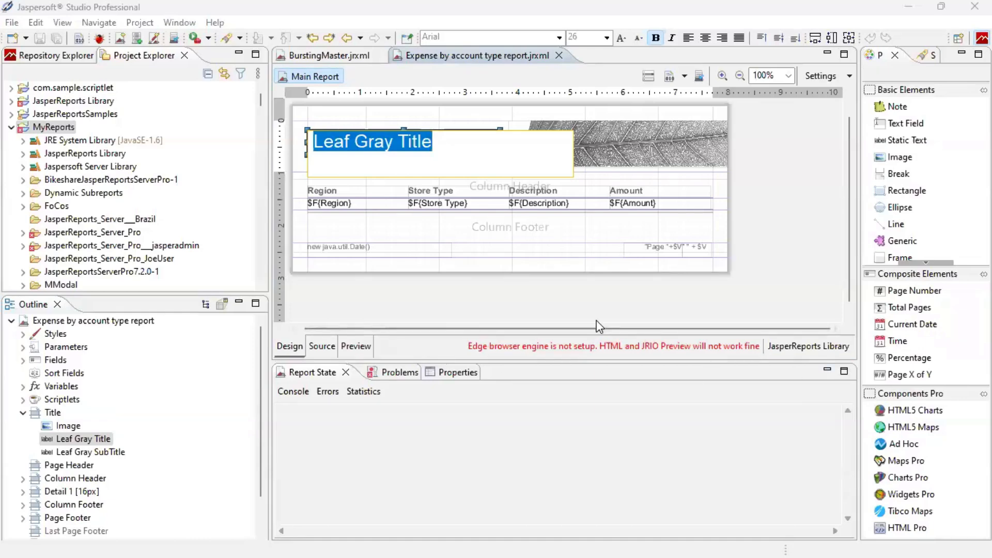
pyautogui.write('Expense')
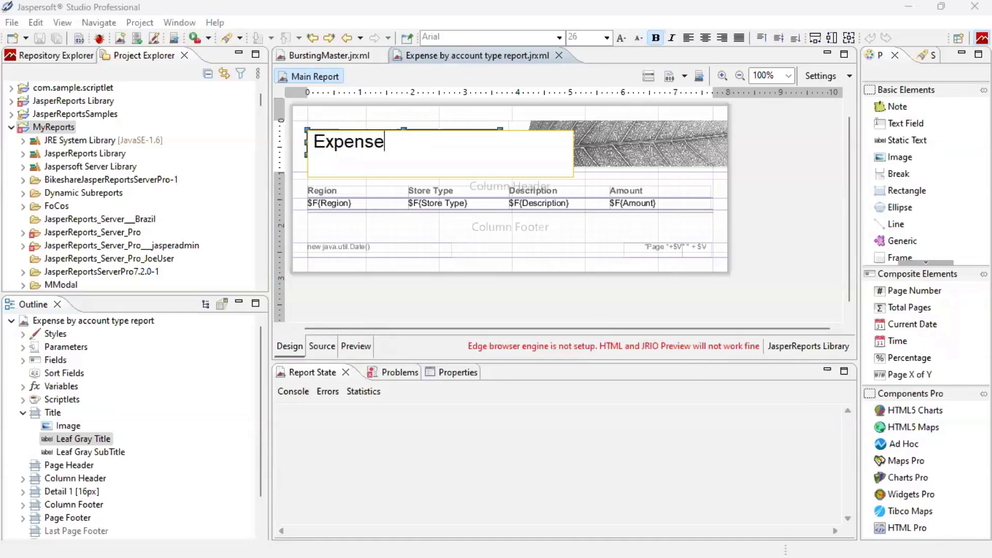
pyautogui.write(' Detail')
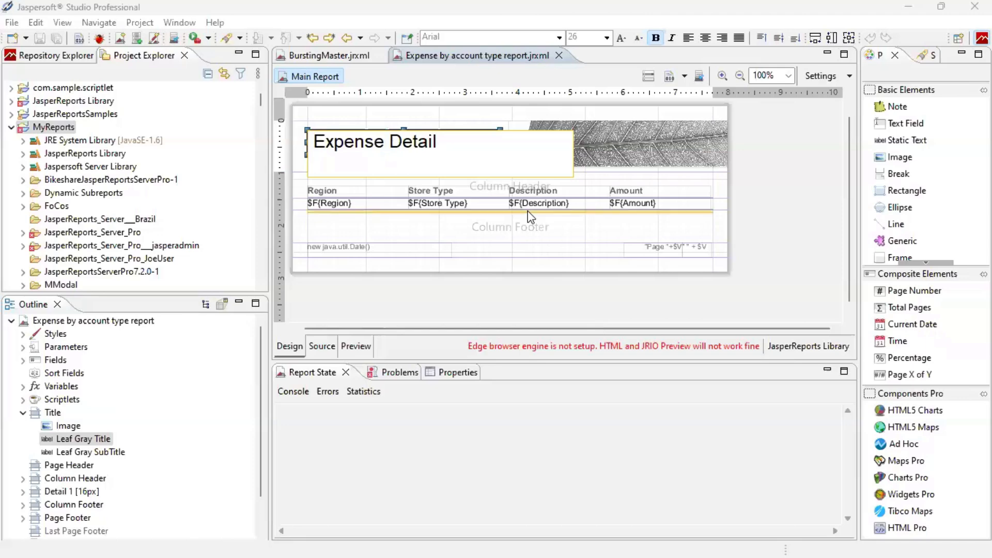
pyautogui.click(571, 233)
# Set the subtitle to 'by store type, account', move it left under the title and widen it.
pyautogui.doubleClick(462, 161)
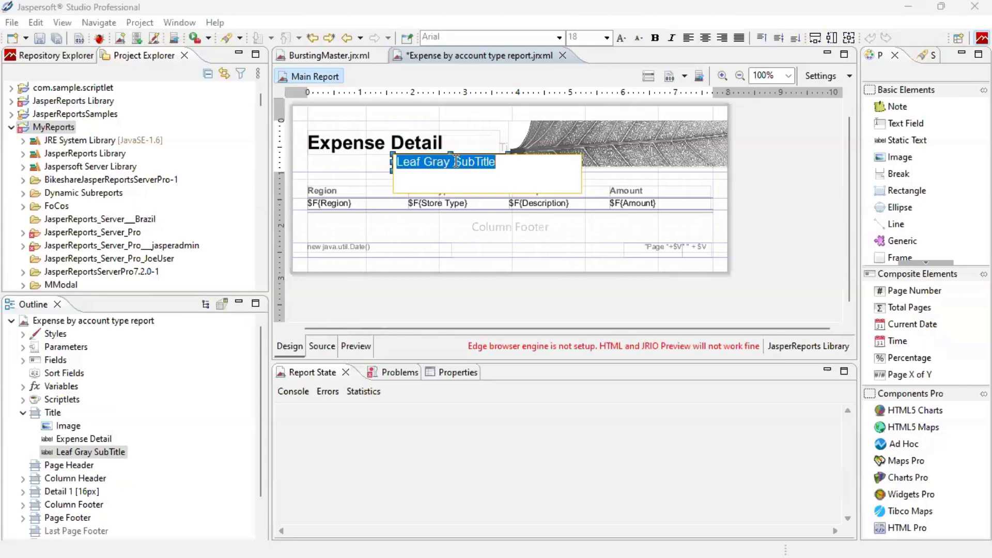
pyautogui.write('by store')
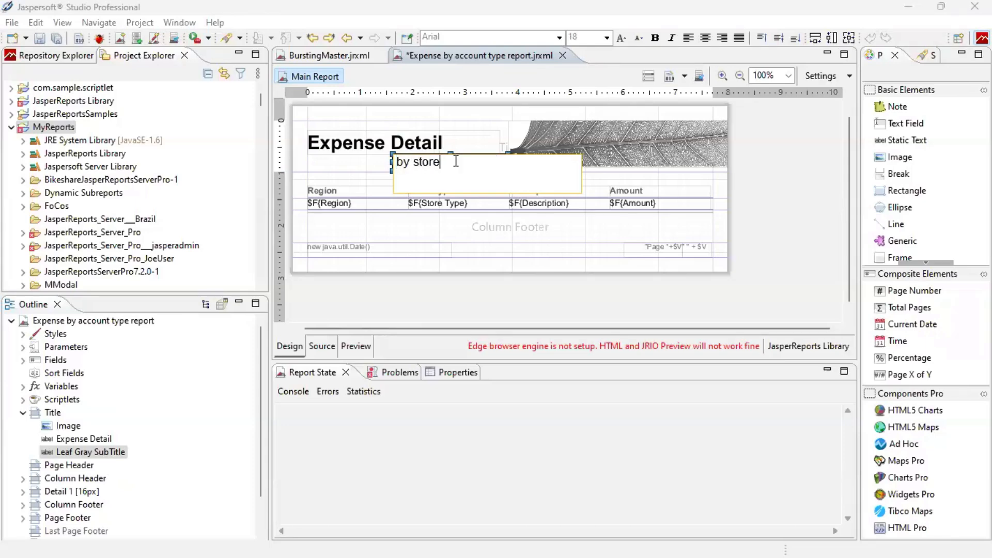
pyautogui.write(' type, account')
pyautogui.click(453, 239)
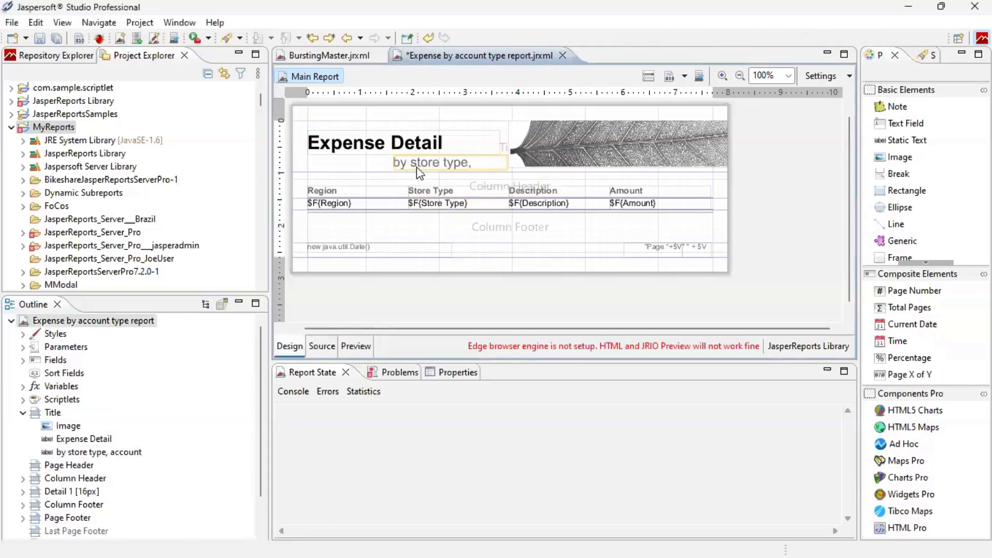
pyautogui.moveTo(419, 173); pyautogui.dragTo(352, 172)
pyautogui.moveTo(437, 161); pyautogui.dragTo(500, 161)
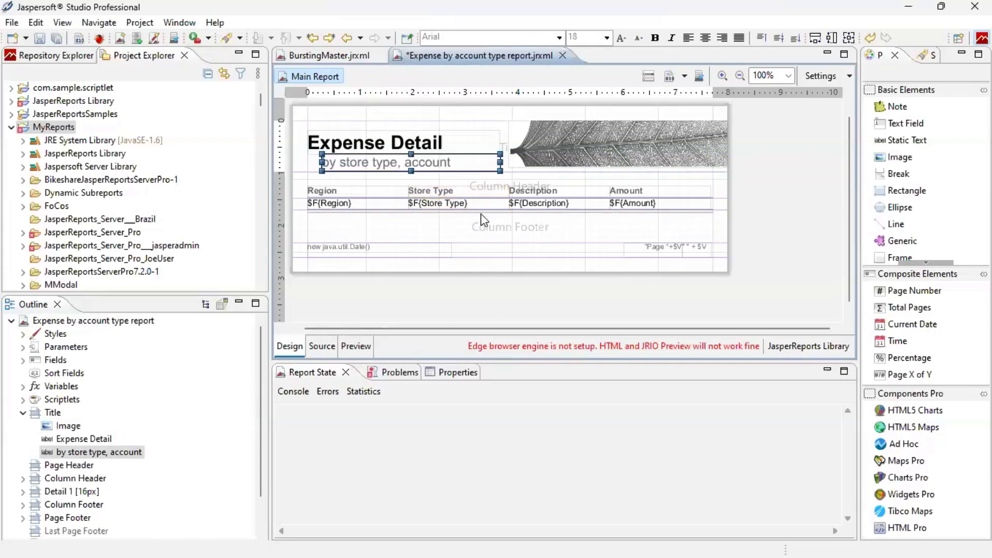
# Centre the Region, Store Type, Description and Amount column headings horizontally and vertically.
pyautogui.click(324, 189)
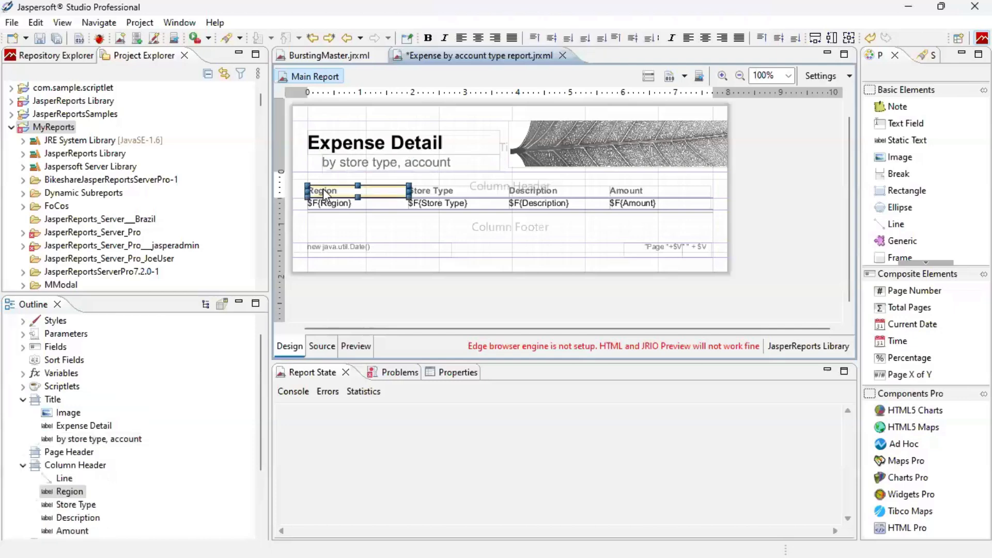
pyautogui.keyDown('shift'); pyautogui.click(466, 192); pyautogui.keyUp('shift')
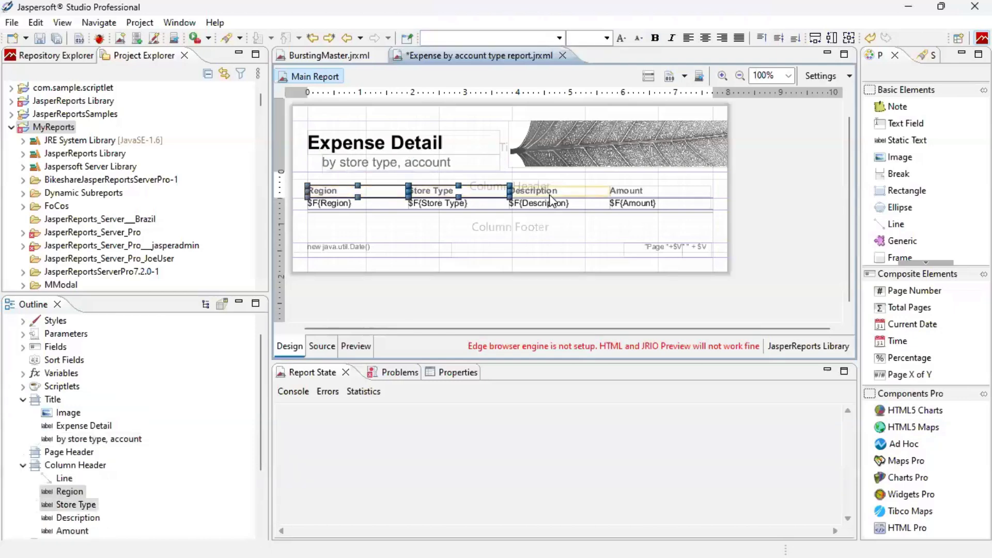
pyautogui.keyDown('shift'); pyautogui.click(551, 193); pyautogui.keyUp('shift')
pyautogui.keyDown('shift'); pyautogui.click(666, 185); pyautogui.keyUp('shift')
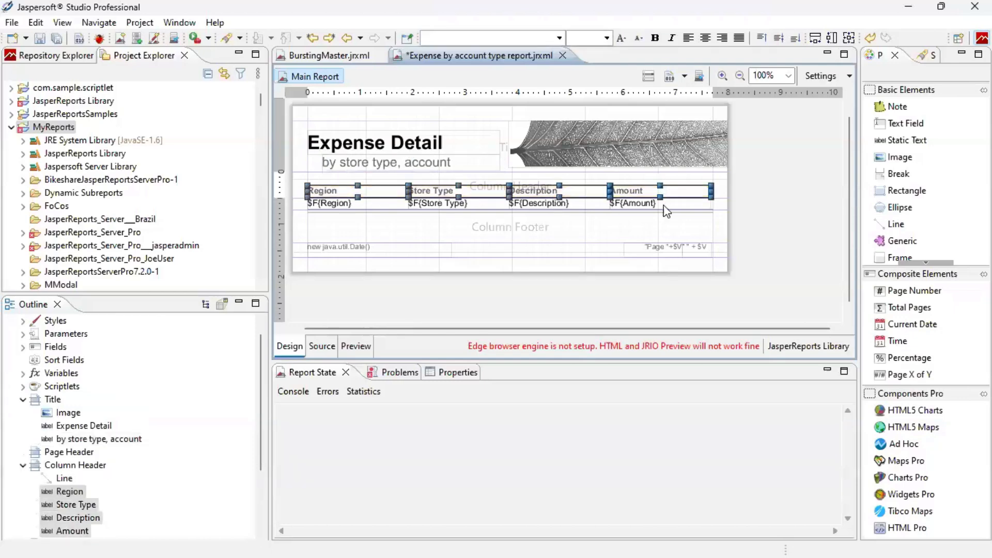
pyautogui.click(457, 373)
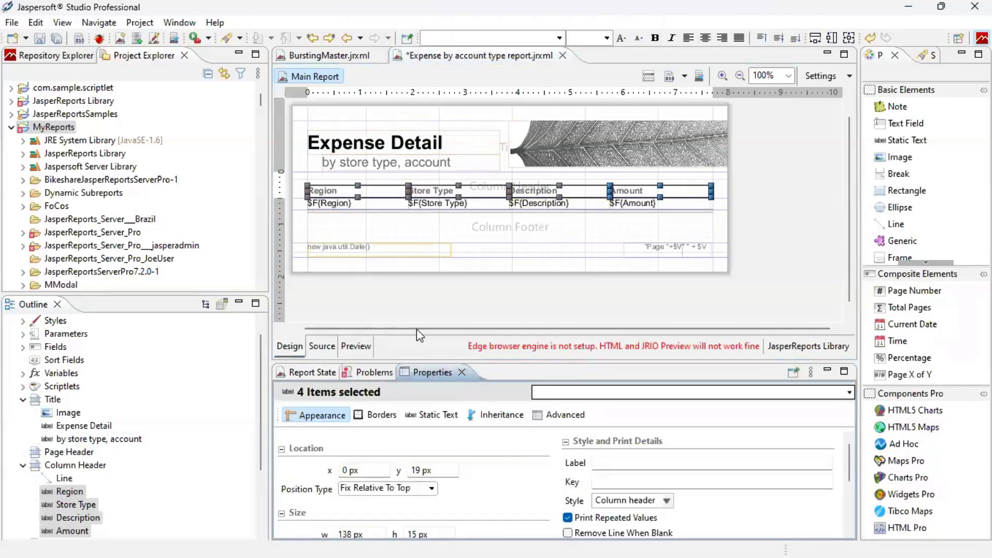
pyautogui.click(435, 416)
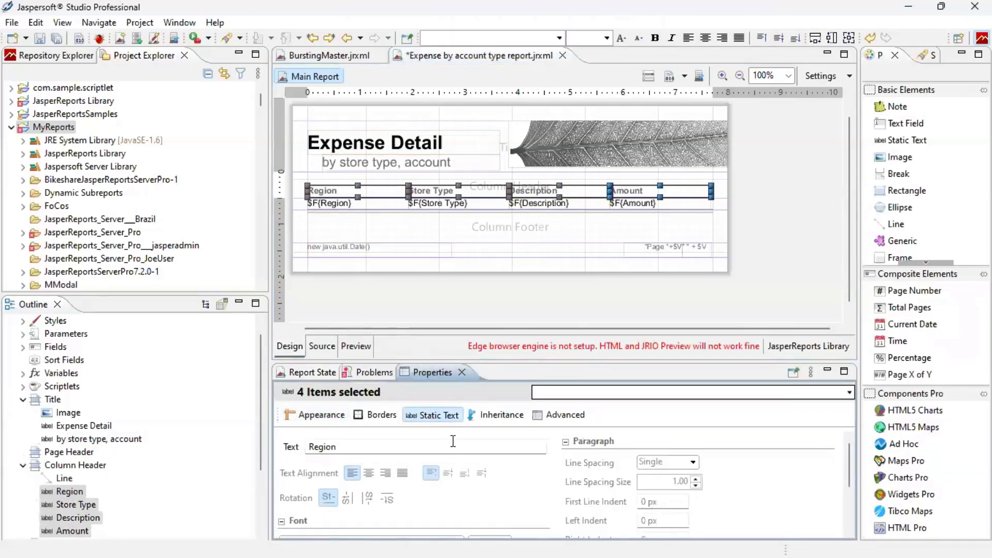
pyautogui.scroll(-1, 444, 462)
pyautogui.click(368, 441)
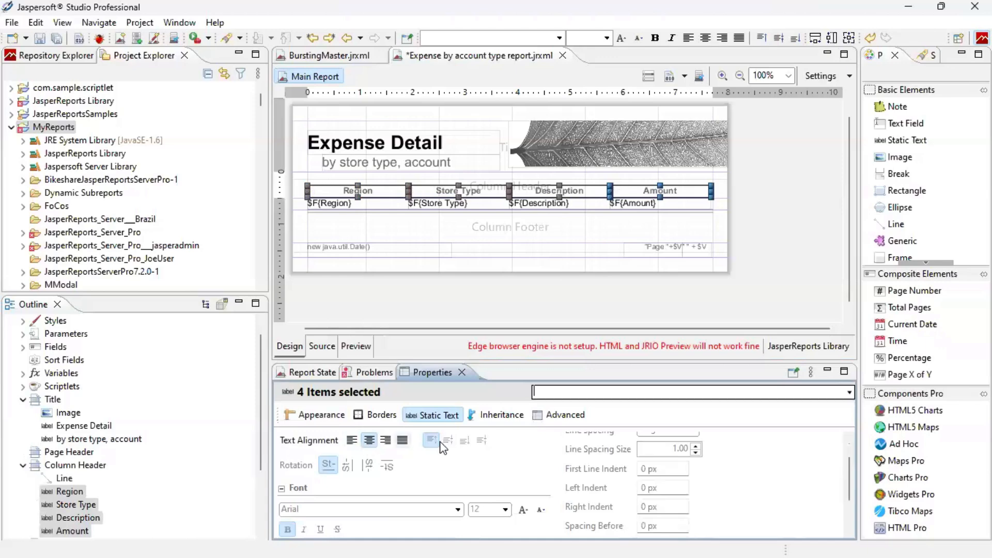
pyautogui.click(448, 441)
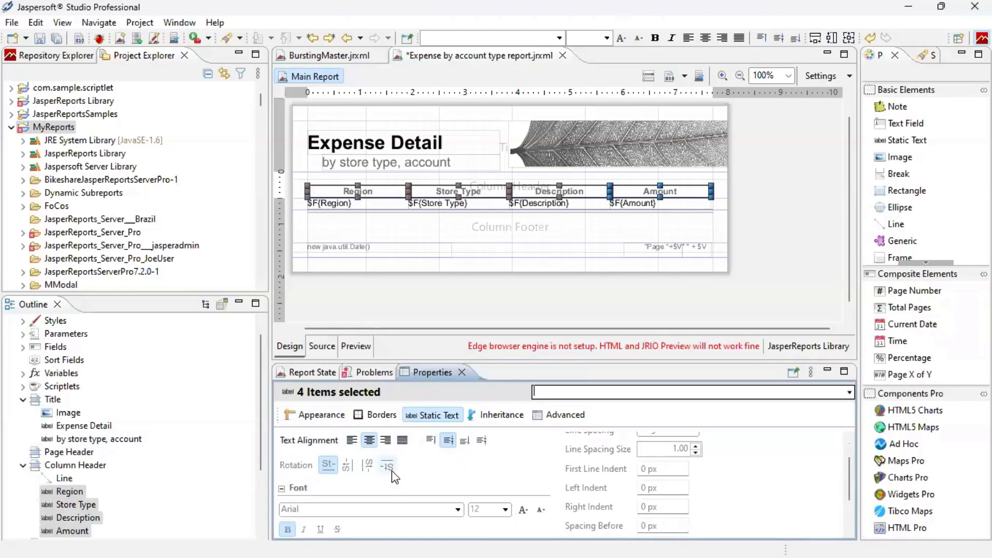
# Centre the four detail fields horizontally and vertically under their headings.
pyautogui.scroll(-3, 395, 478)
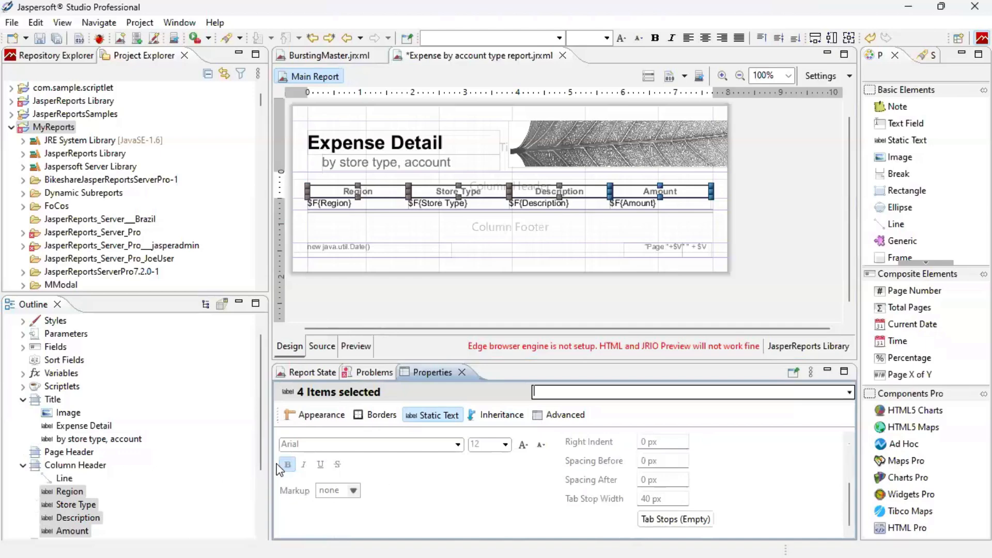
pyautogui.click(368, 206)
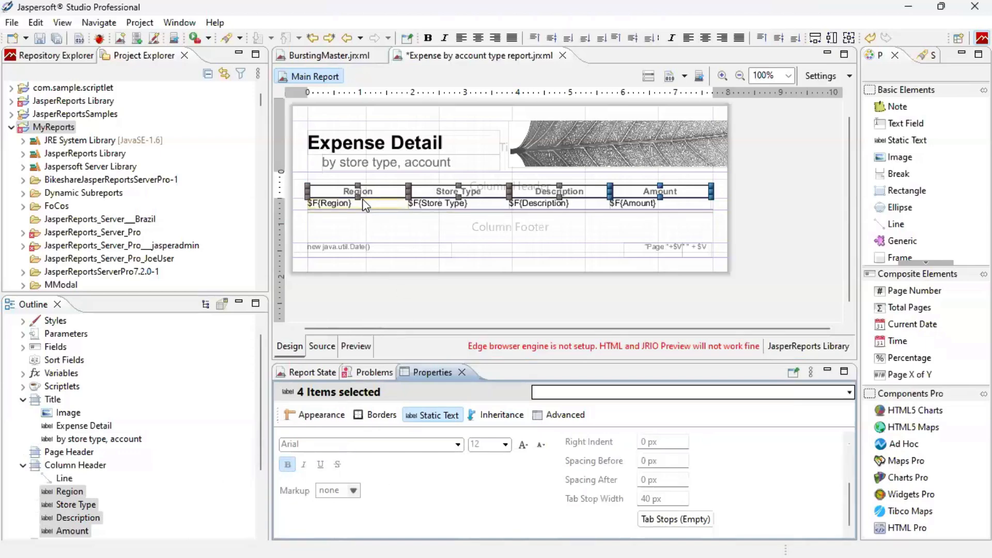
pyautogui.keyDown('shift'); pyautogui.click(450, 204); pyautogui.keyUp('shift')
pyautogui.keyDown('shift'); pyautogui.click(564, 206); pyautogui.keyUp('shift')
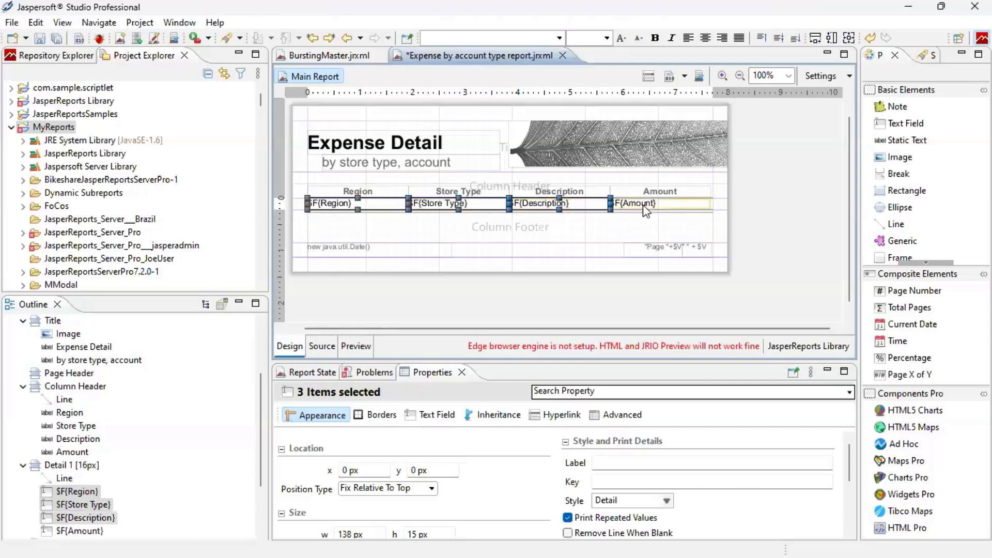
pyautogui.keyDown('shift'); pyautogui.click(643, 205); pyautogui.keyUp('shift')
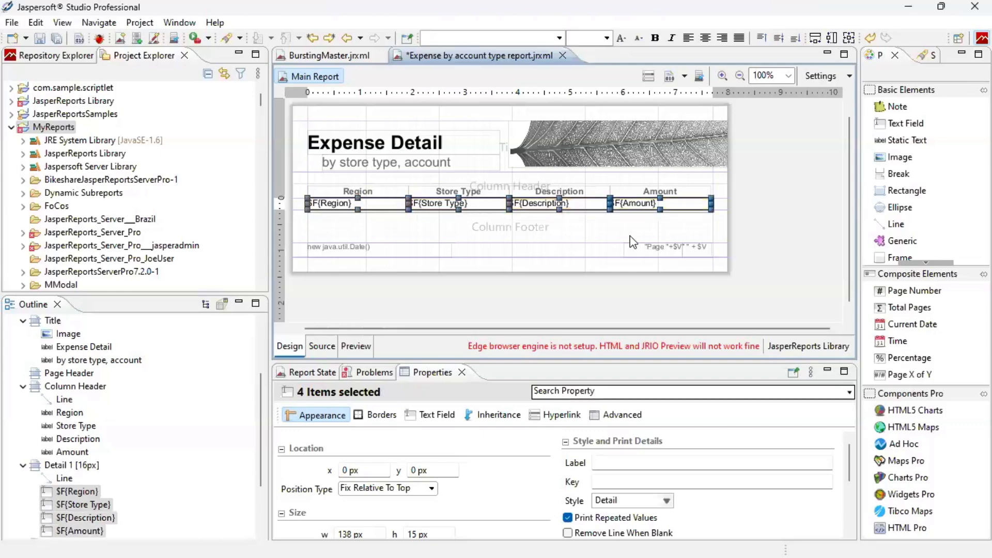
pyautogui.click(433, 415)
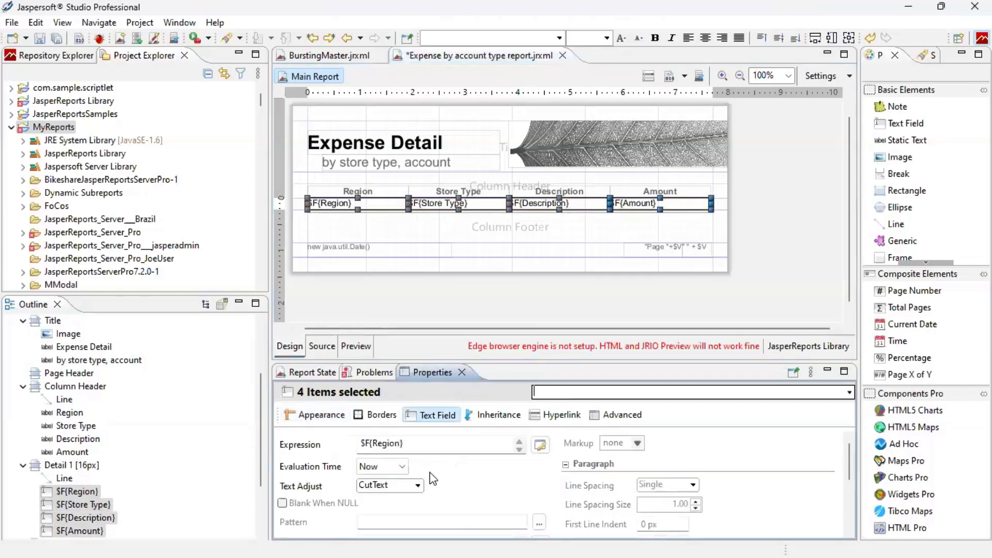
pyautogui.scroll(-2, 450, 480)
pyautogui.scroll(-2, 450, 479)
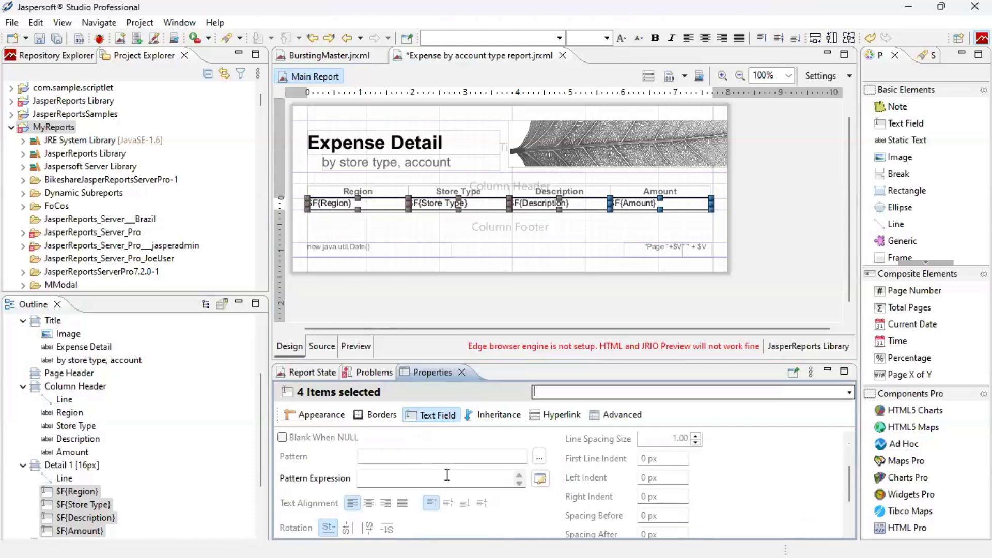
pyautogui.click(369, 503)
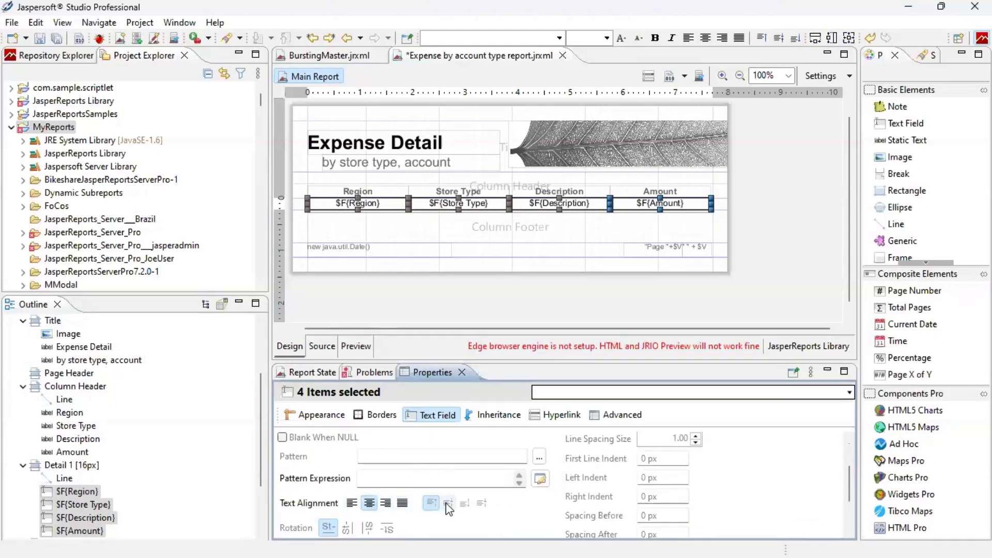
pyautogui.click(448, 503)
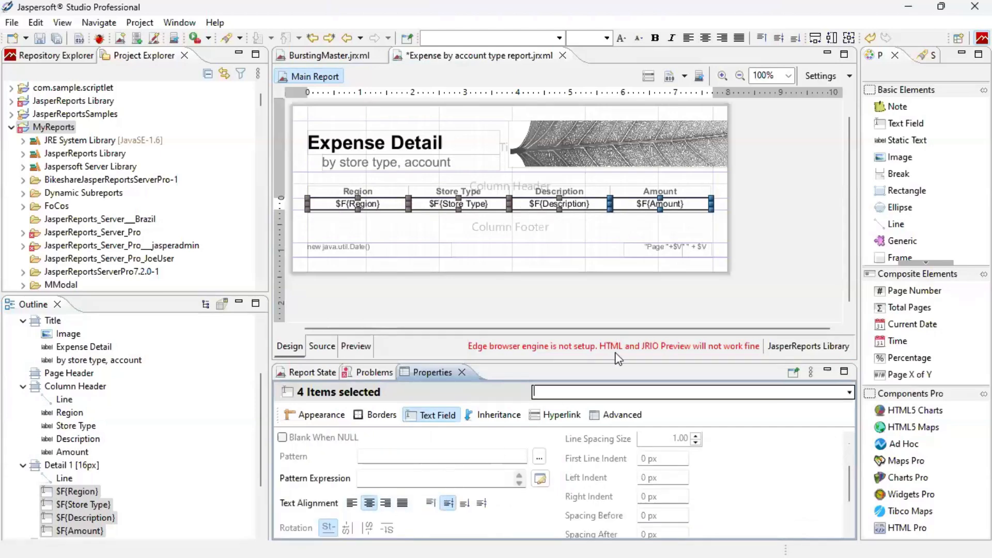
pyautogui.click(684, 208)
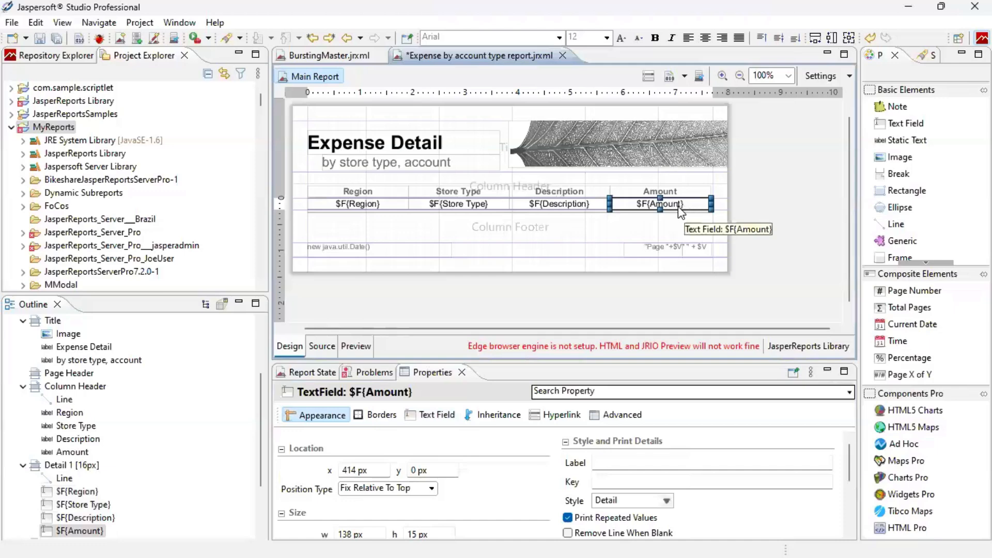
# Give $F{Amount} the dollar currency pattern ¤#,##0.##;¤-#,##0.## with thousands separator.
pyautogui.click(431, 416)
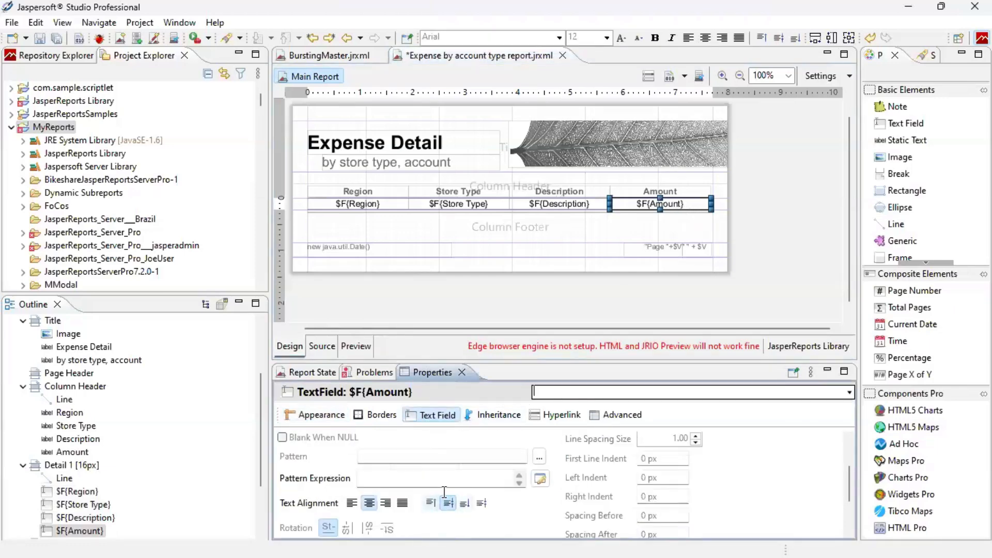
pyautogui.click(539, 458)
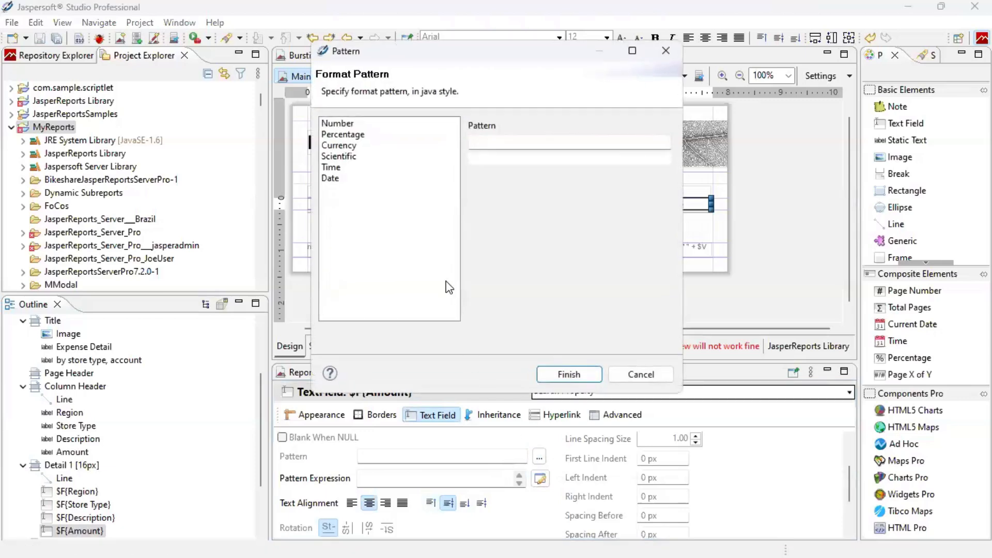
pyautogui.click(365, 146)
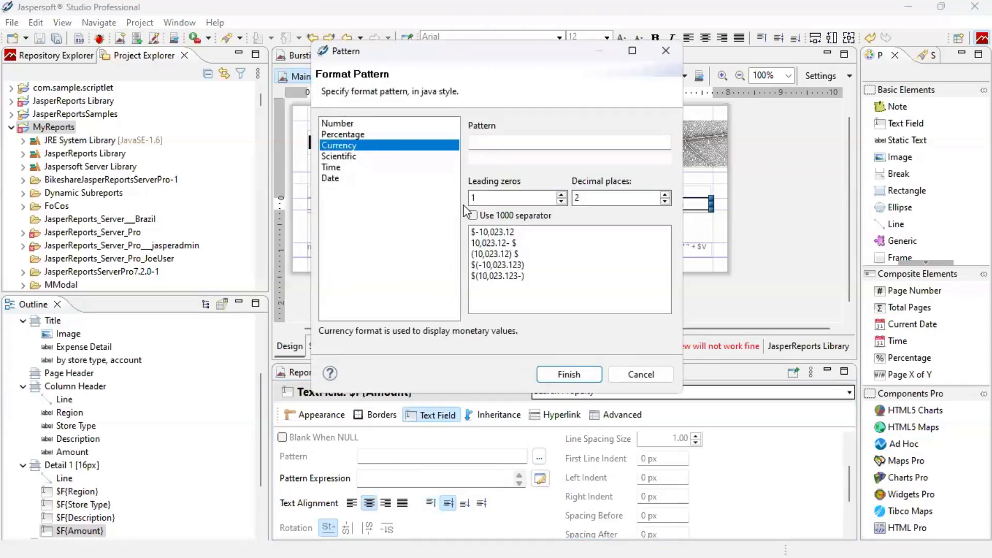
pyautogui.click(498, 233)
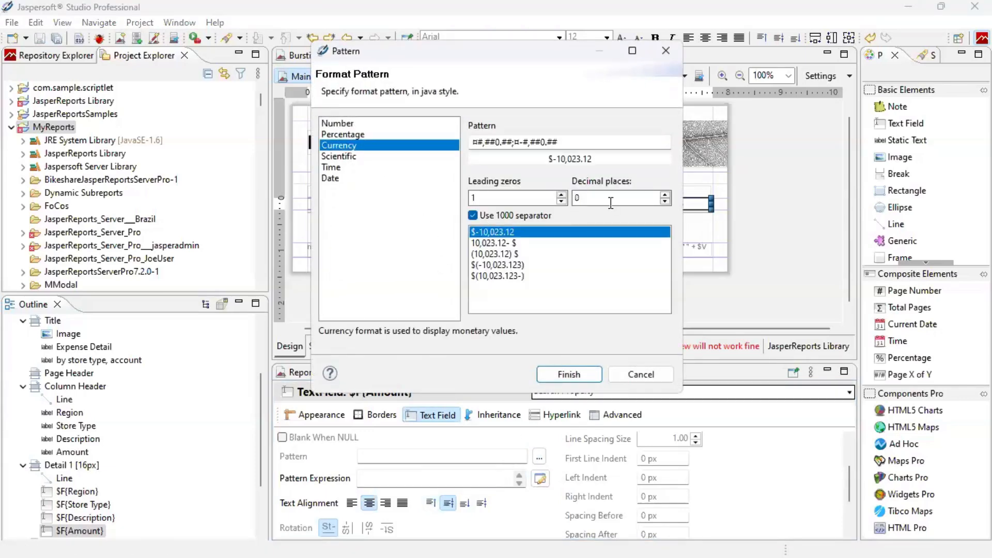
pyautogui.click(569, 375)
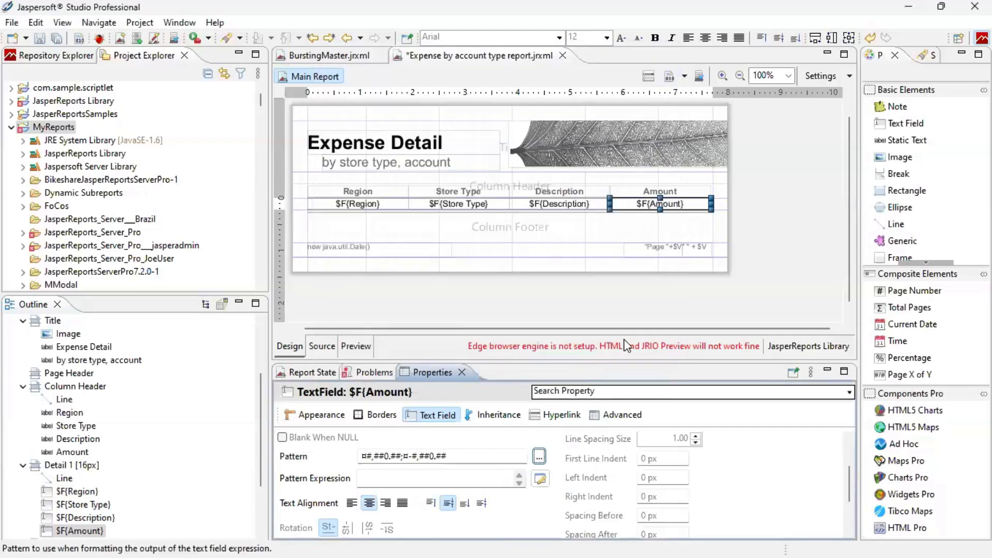
pyautogui.click(565, 231)
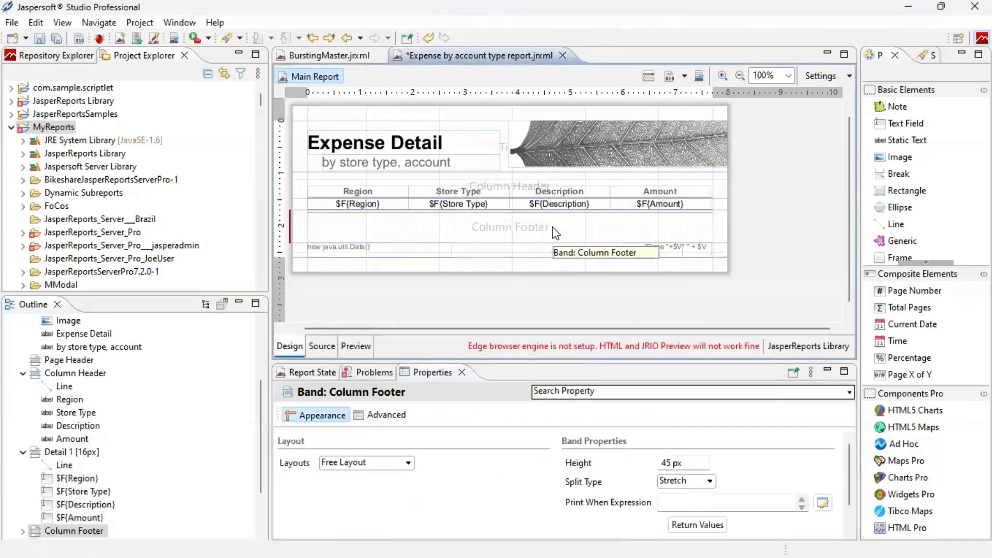
# Delete the Column Footer band and preview the report with amounts like $2,232.
pyautogui.press('Delete')
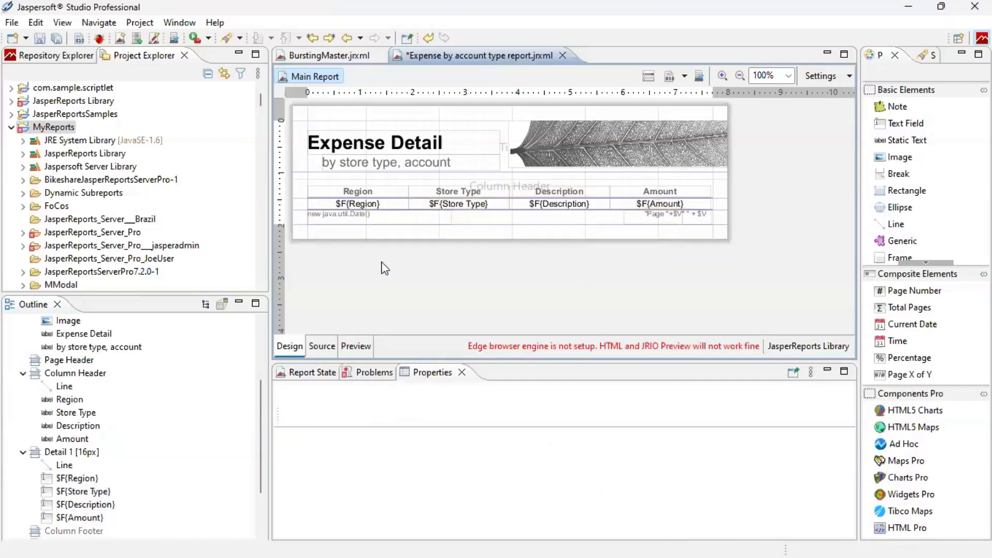
pyautogui.click(363, 349)
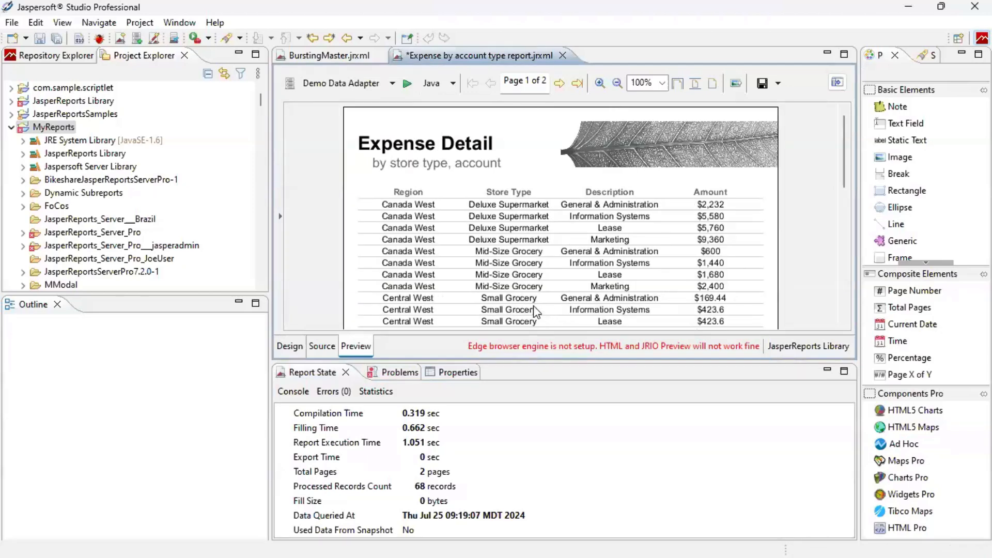
# Create a java.lang.String parameter named Region with default value "North West".
pyautogui.click(297, 346)
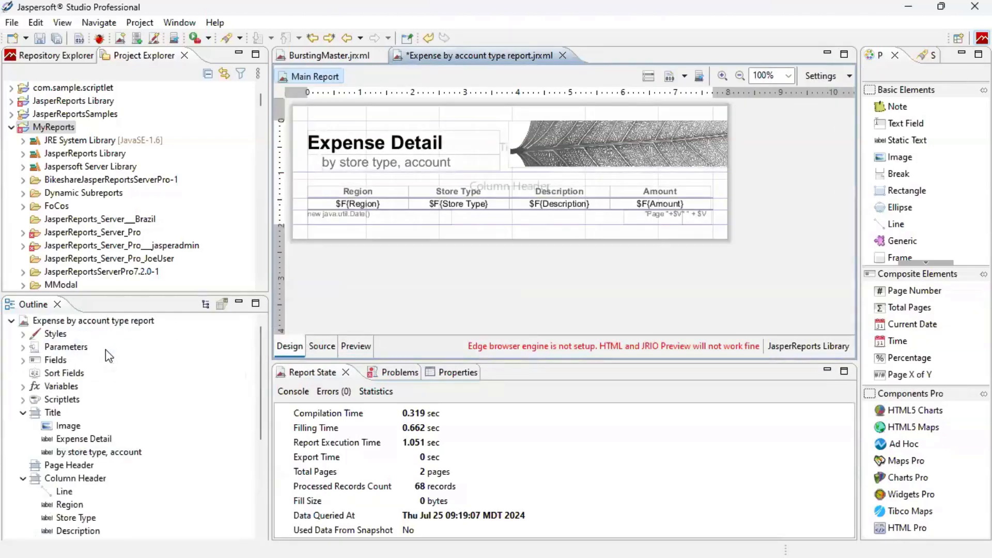
pyautogui.rightClick(70, 346)
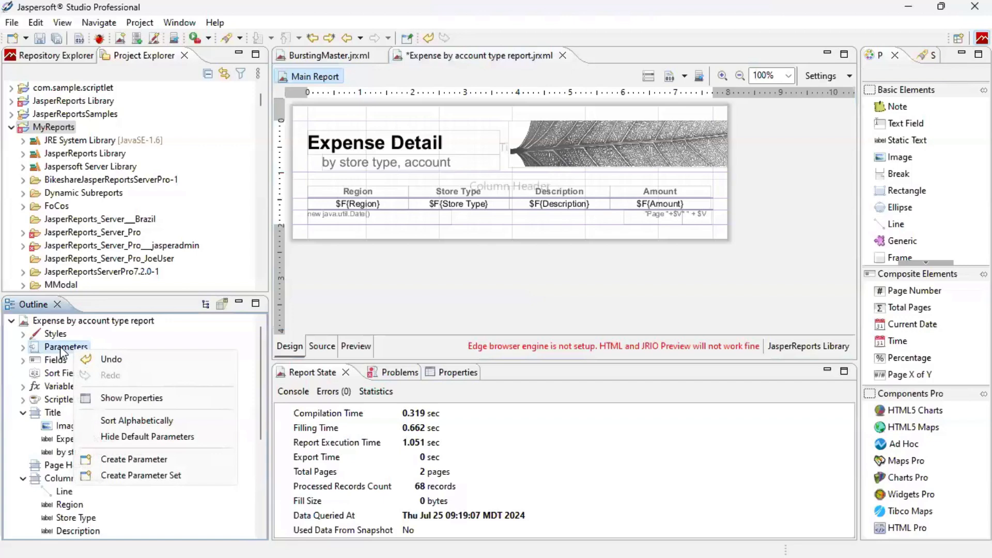
pyautogui.click(214, 459)
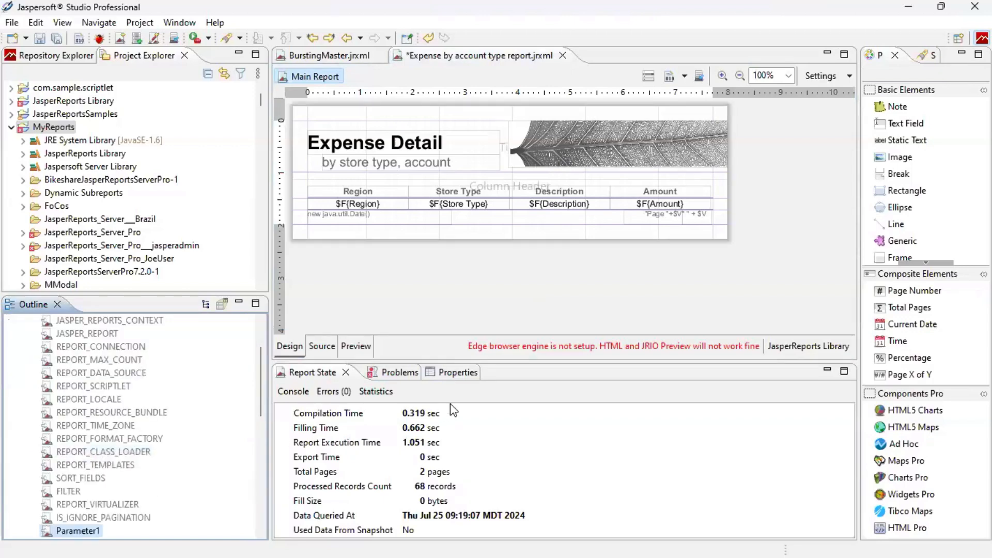
pyautogui.click(463, 378)
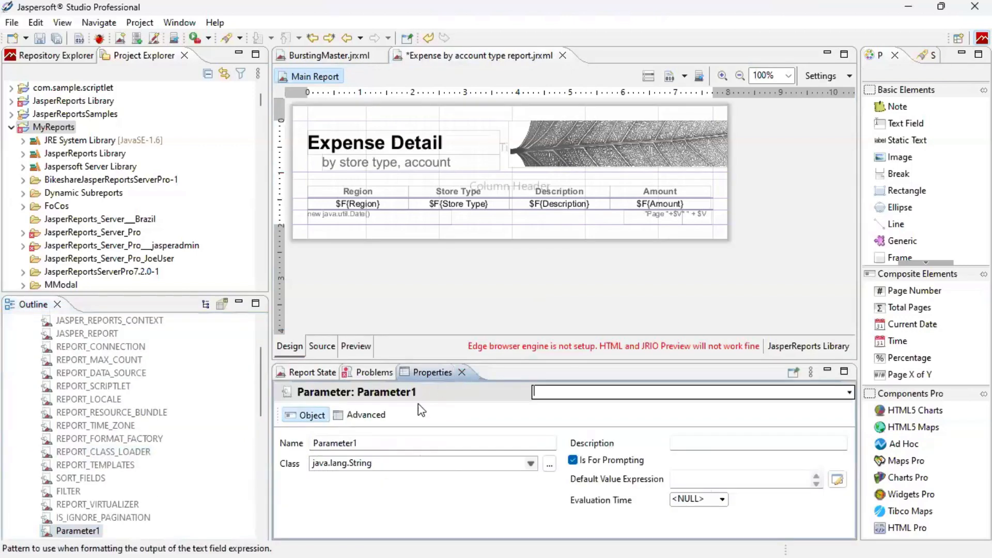
pyautogui.doubleClick(371, 445)
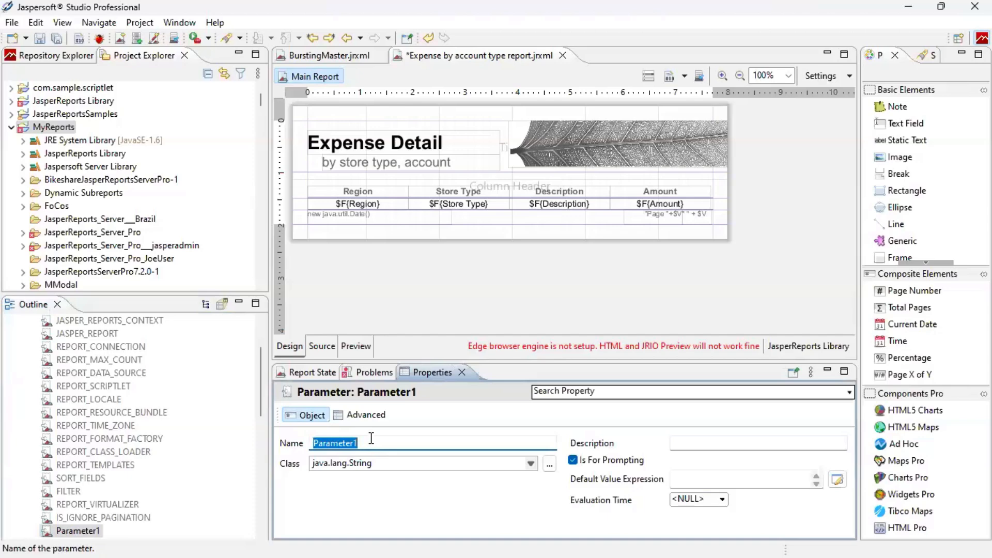
pyautogui.write('Region')
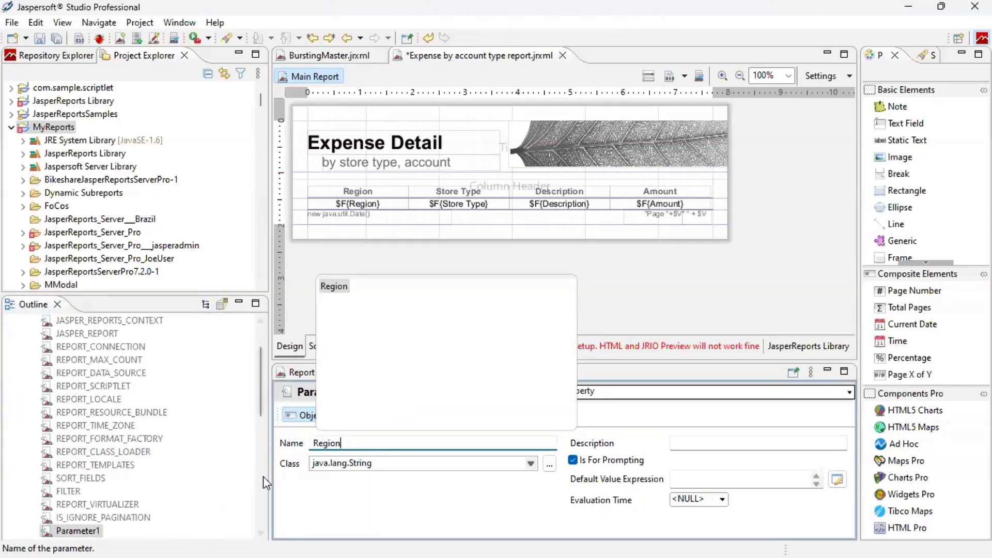
pyautogui.click(406, 464)
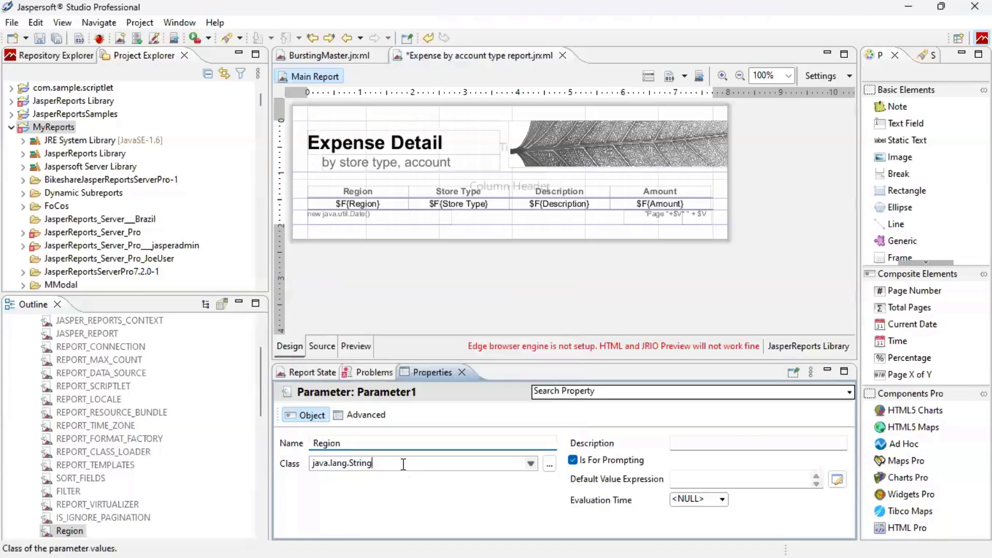
pyautogui.click(530, 463)
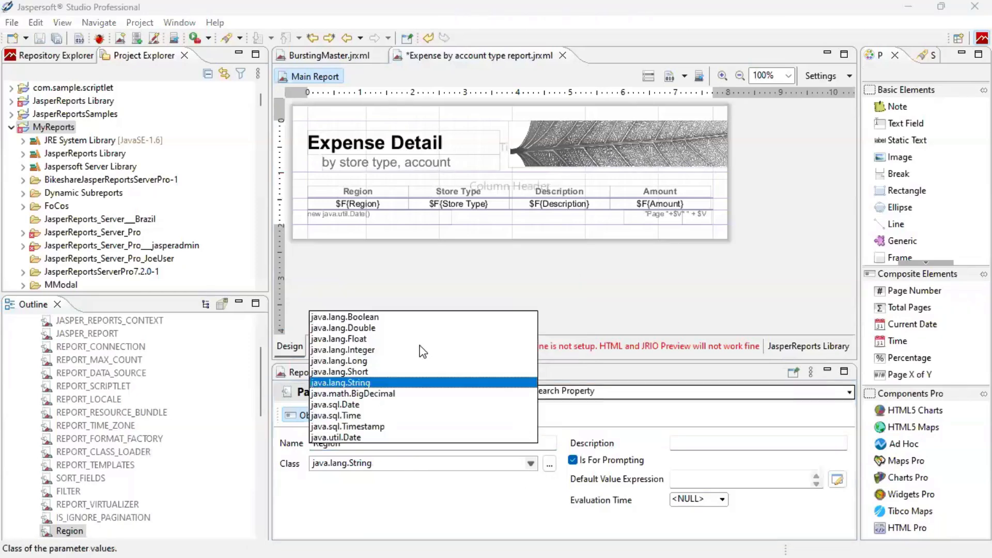
pyautogui.click(443, 469)
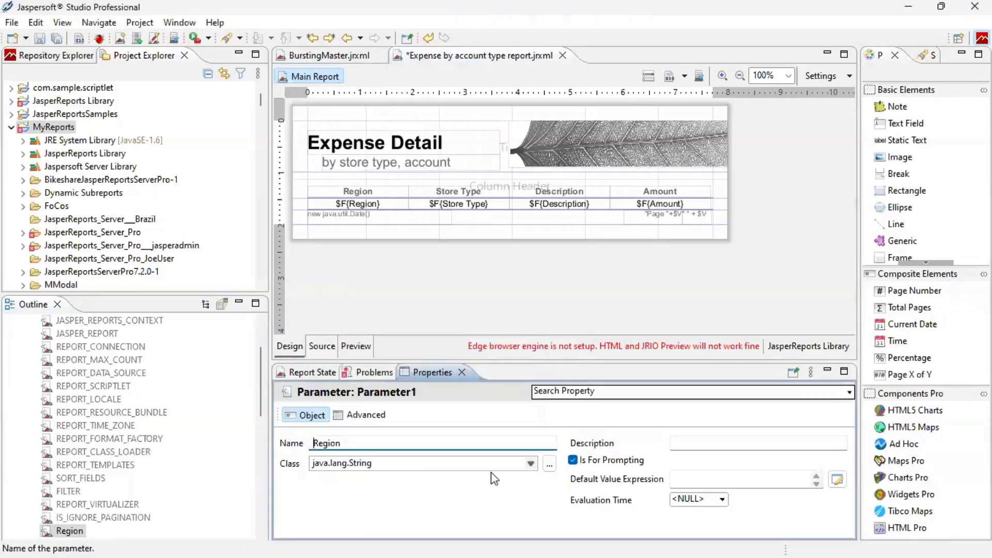
pyautogui.click(682, 481)
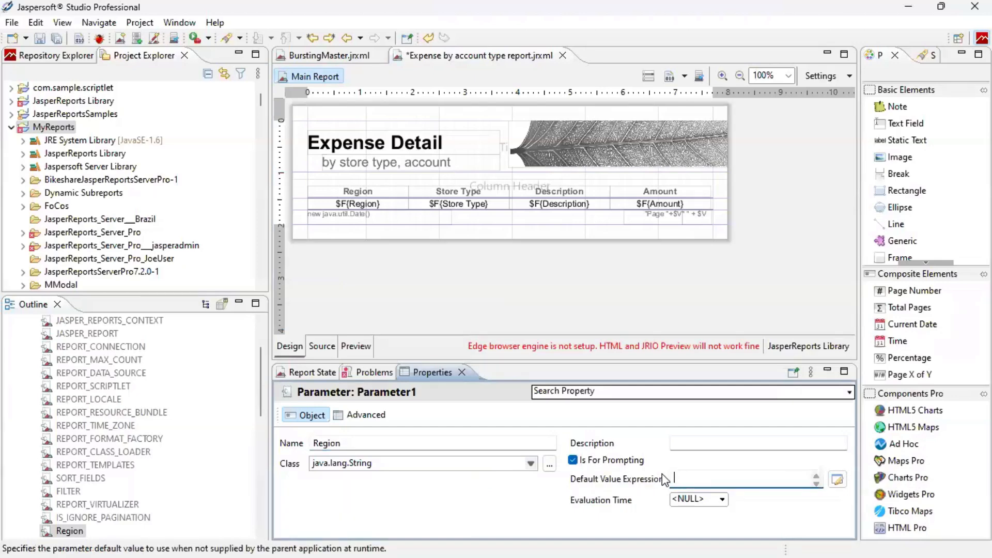
pyautogui.write('"')
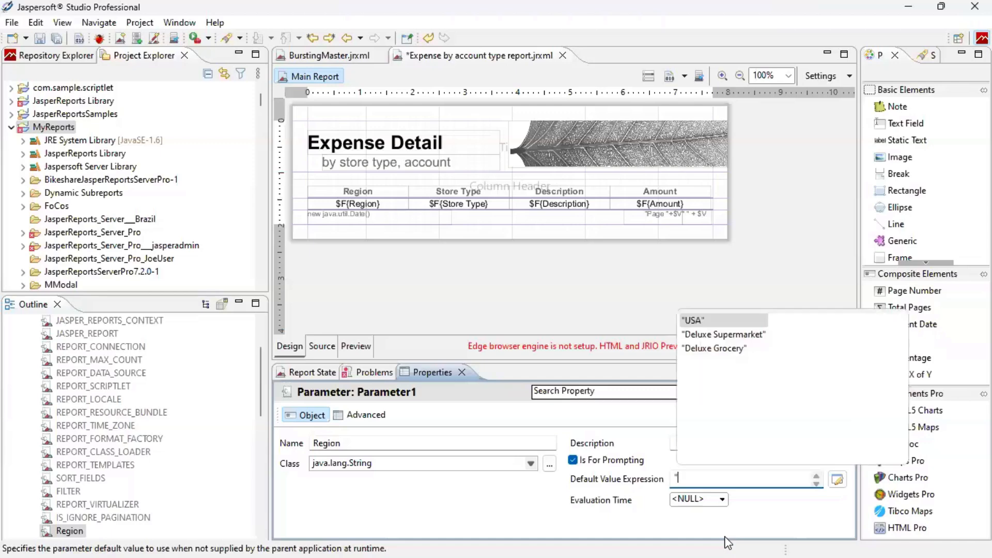
pyautogui.write('North')
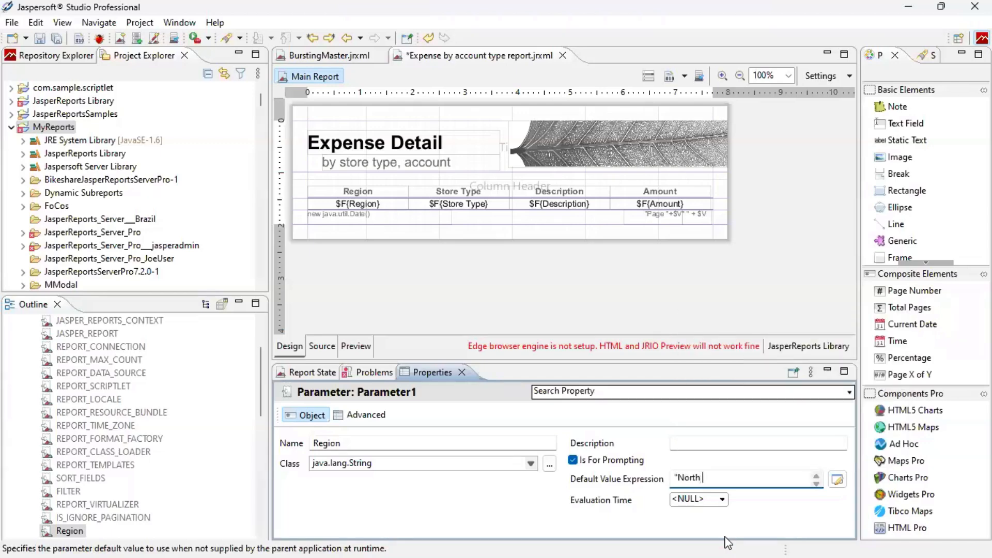
pyautogui.write(' West"')
# In the dataset query editor, start a 'where' line after the region join.
pyautogui.click(649, 79)
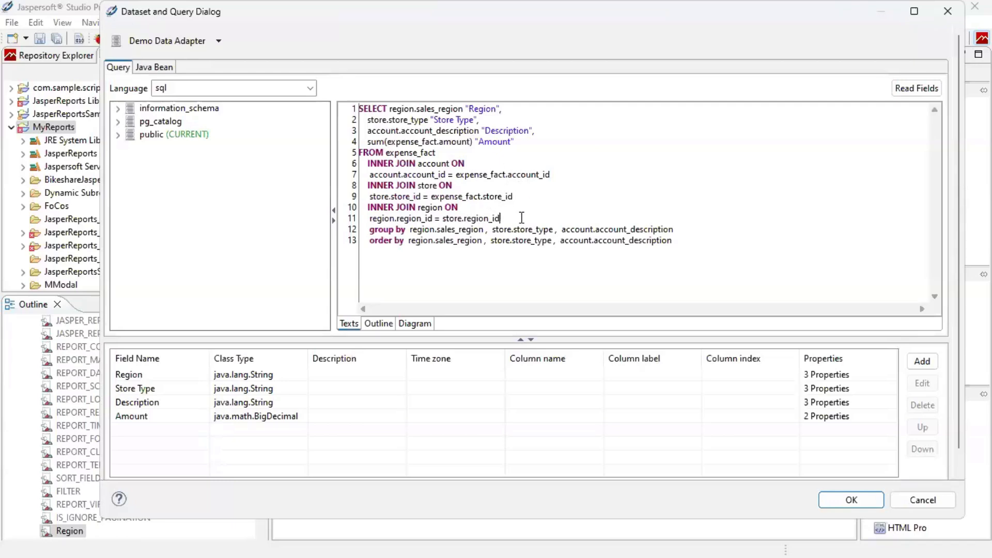
pyautogui.press('Return')
pyautogui.write('where')
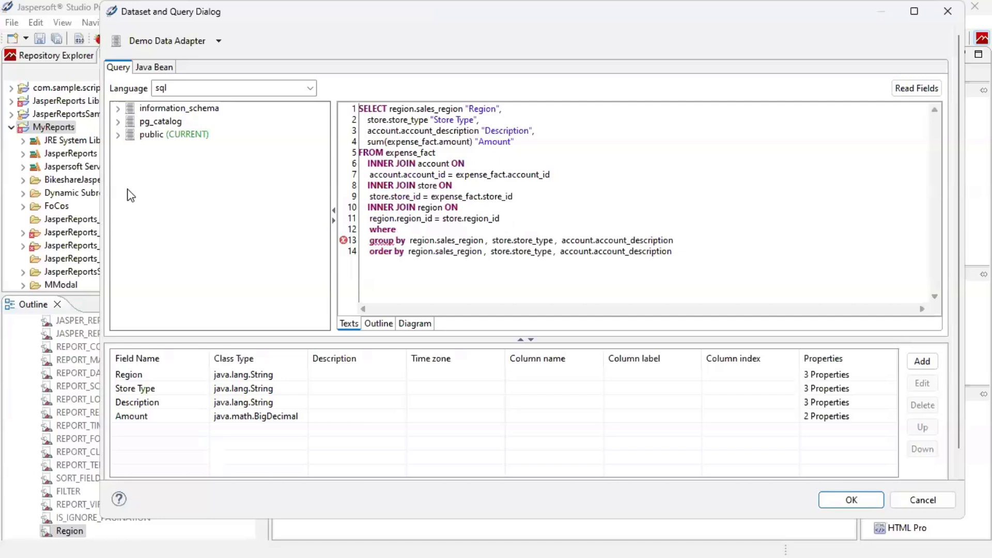
pyautogui.click(118, 135)
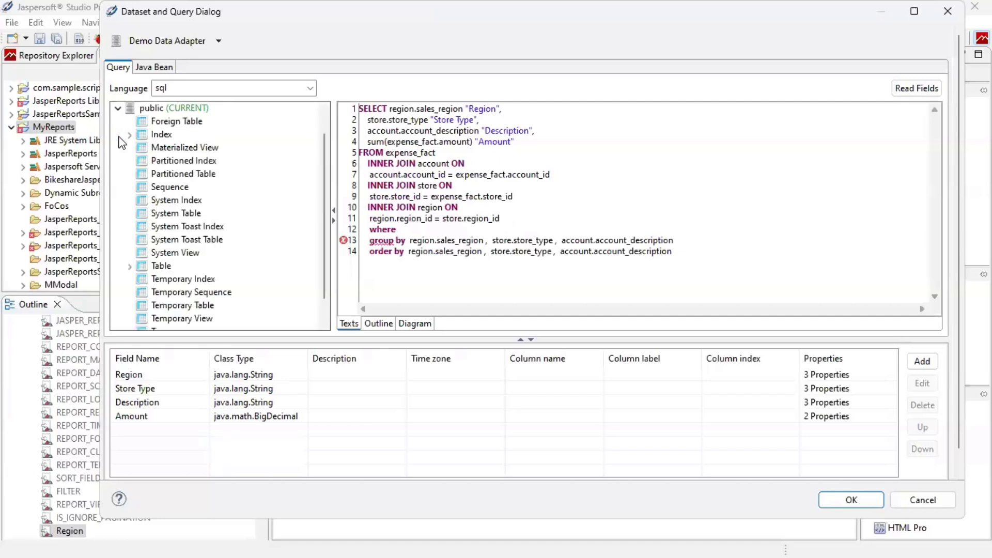
pyautogui.click(130, 265)
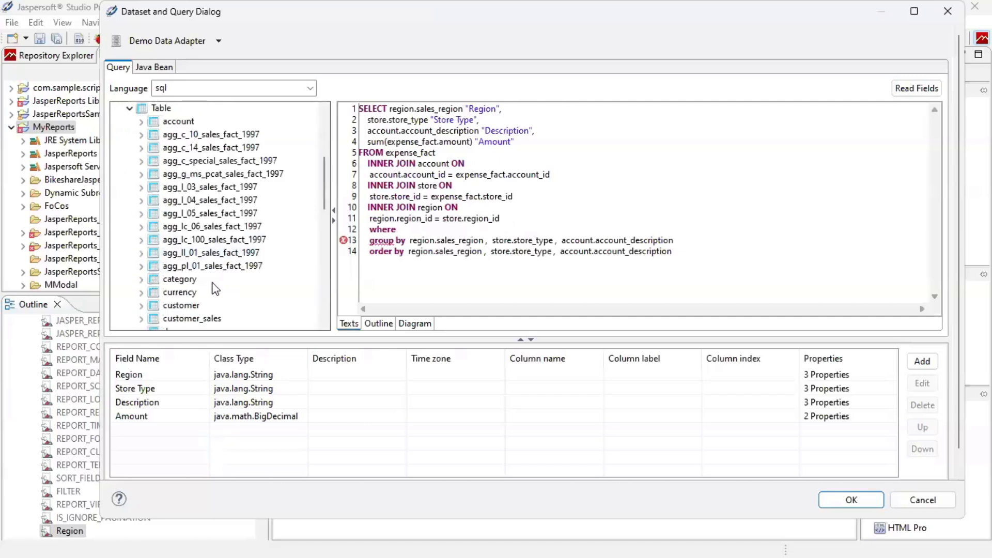
pyautogui.scroll(-5, 196, 302)
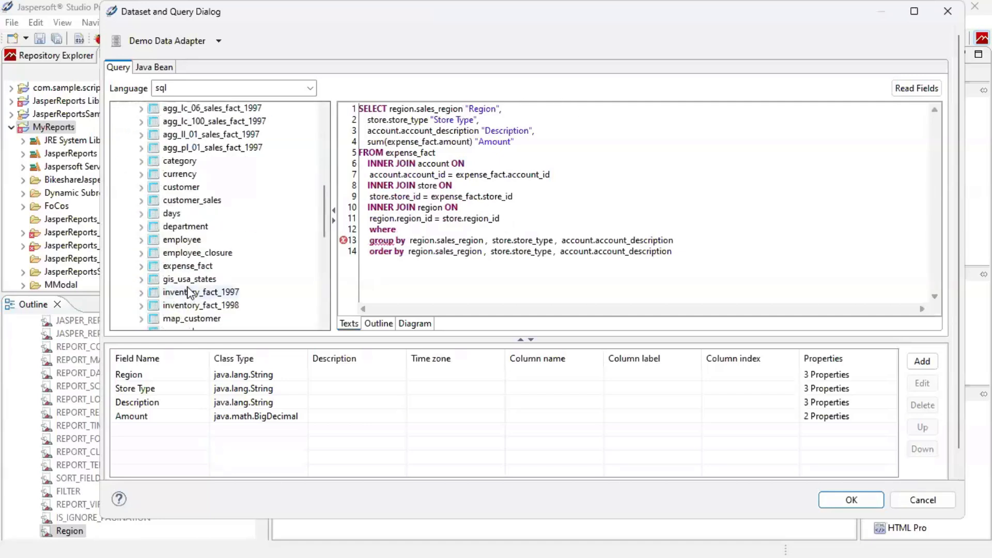
# Complete the clause as 'where region.sales_region =' by copying the column name from line 1.
pyautogui.doubleClick(390, 109)
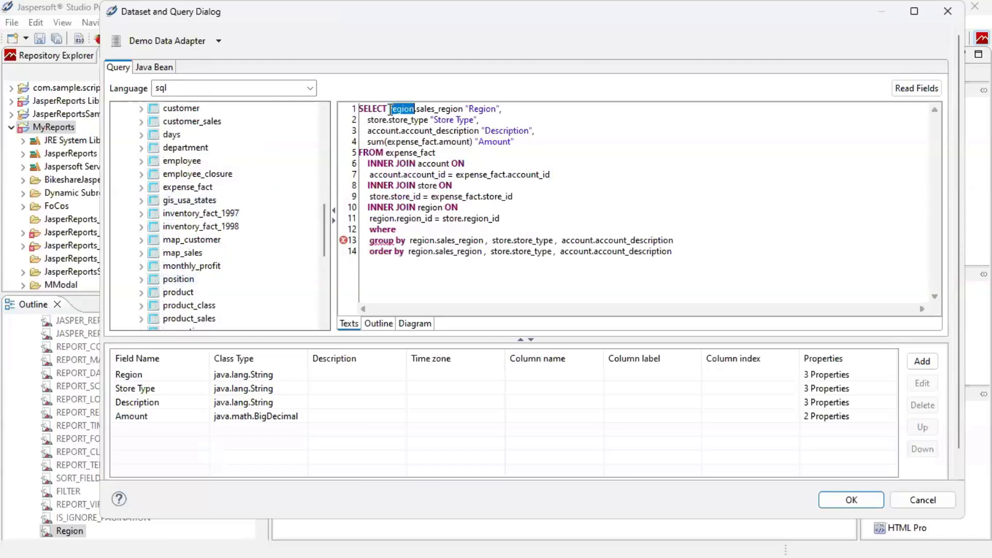
pyautogui.click(390, 110)
pyautogui.doubleClick(391, 109)
pyautogui.moveTo(393, 109); pyautogui.dragTo(446, 111)
pyautogui.hotkey('ctrl', 'c')
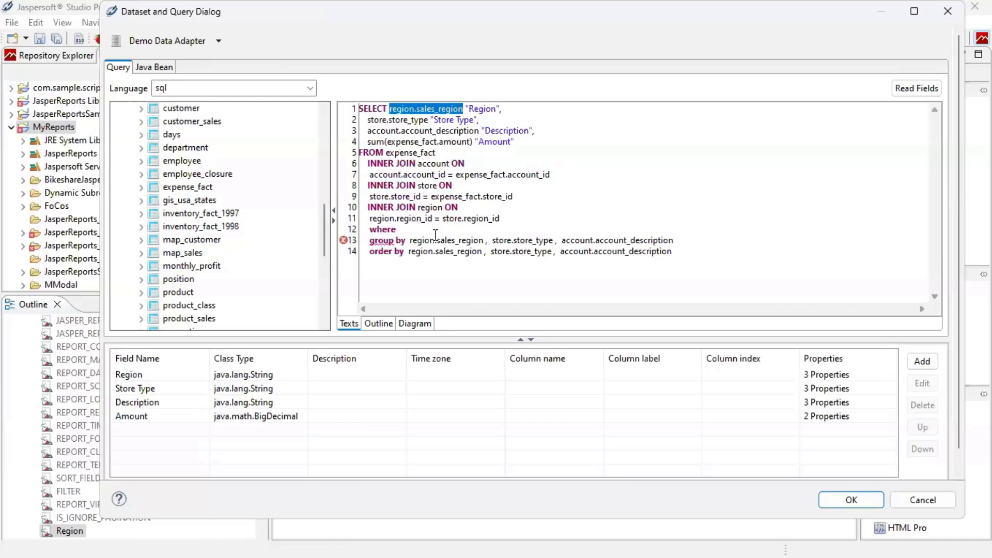
pyautogui.click(418, 229)
pyautogui.hotkey('ctrl', 'v')
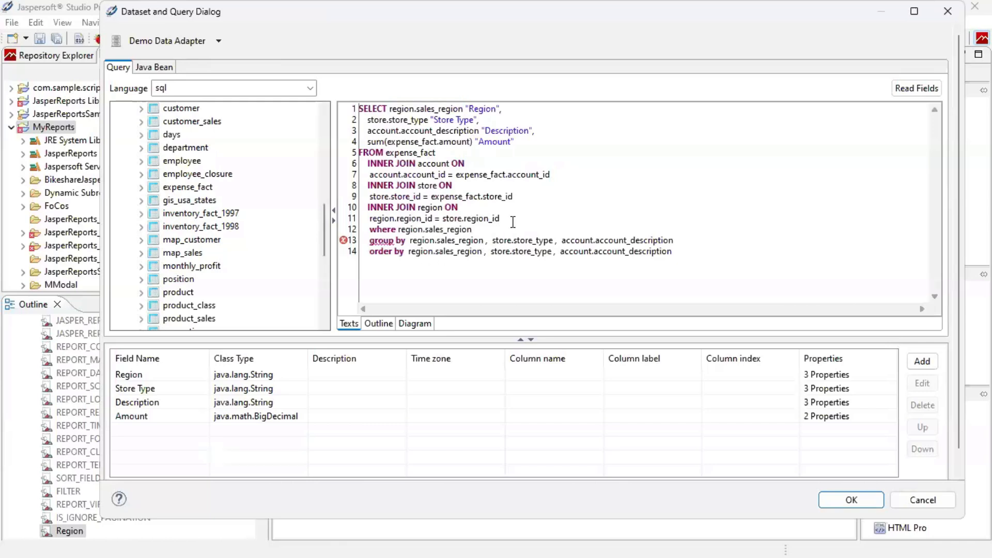
pyautogui.write('=')
pyautogui.scroll(-2, 947, 426)
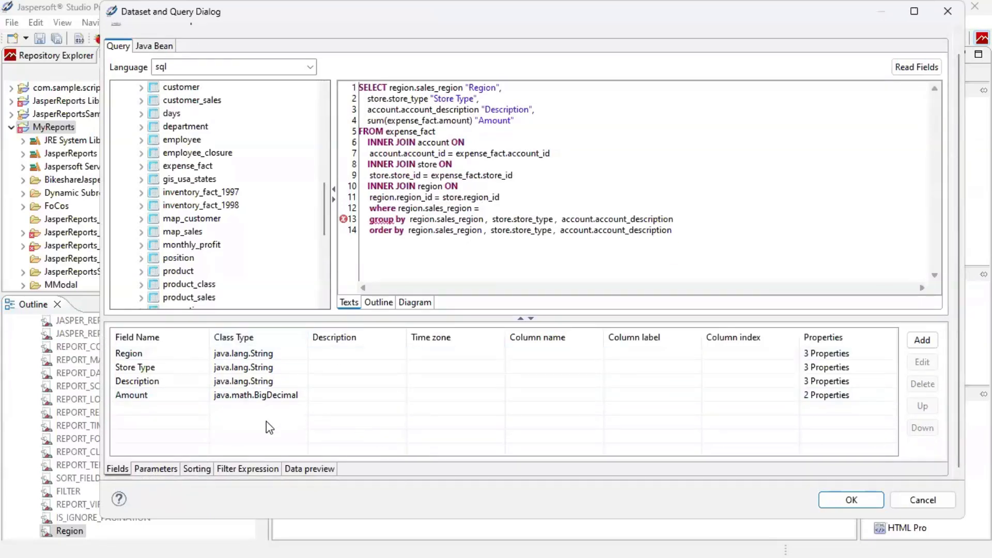
# Preview data for the query filtered on region.sales_region = $P{Region}, then close the dataset dialog.
pyautogui.click(147, 468)
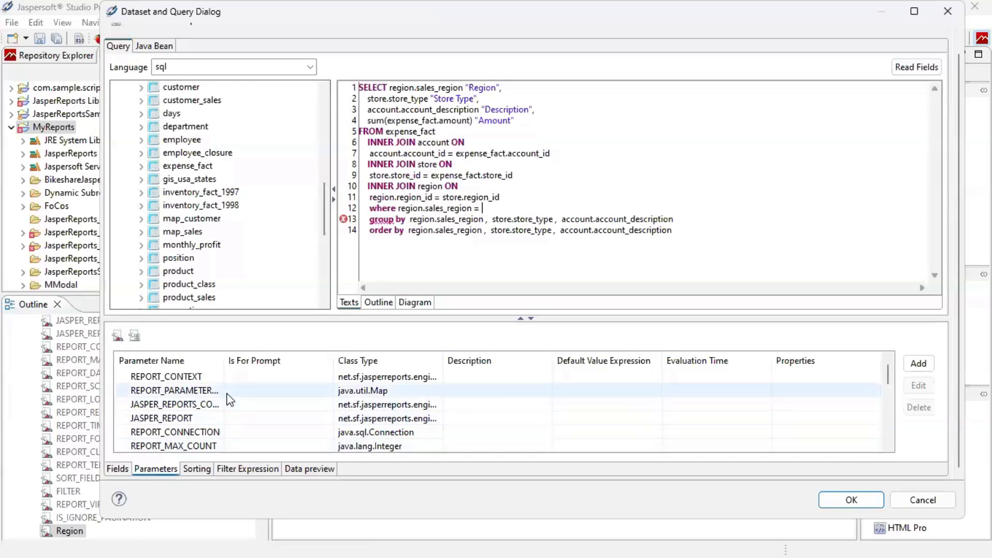
pyautogui.scroll(-3, 225, 402)
pyautogui.scroll(-2, 221, 404)
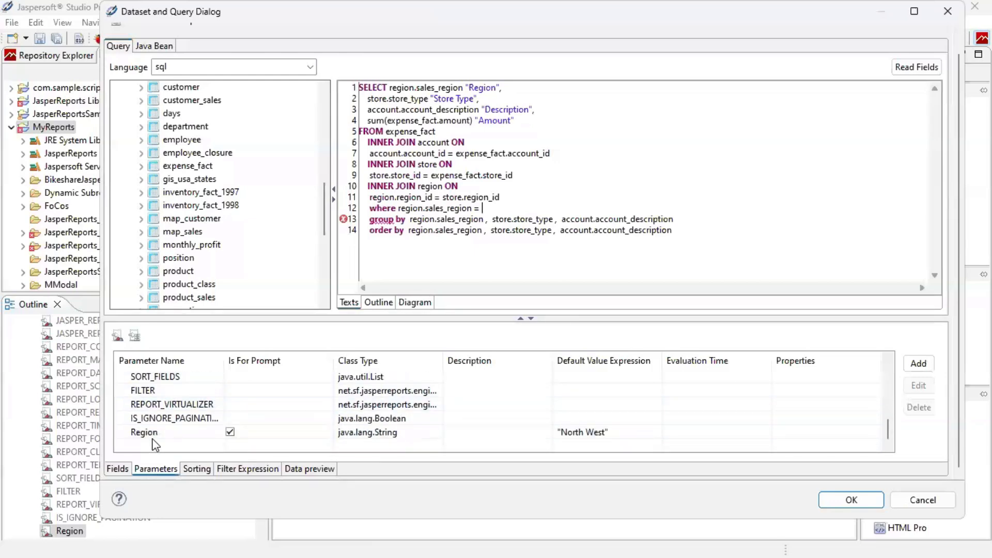
pyautogui.moveTo(163, 430)
pyautogui.mouseDown()
pyautogui.moveTo(472, 291)
pyautogui.moveTo(588, 196)
pyautogui.moveTo(578, 211)
pyautogui.mouseUp()
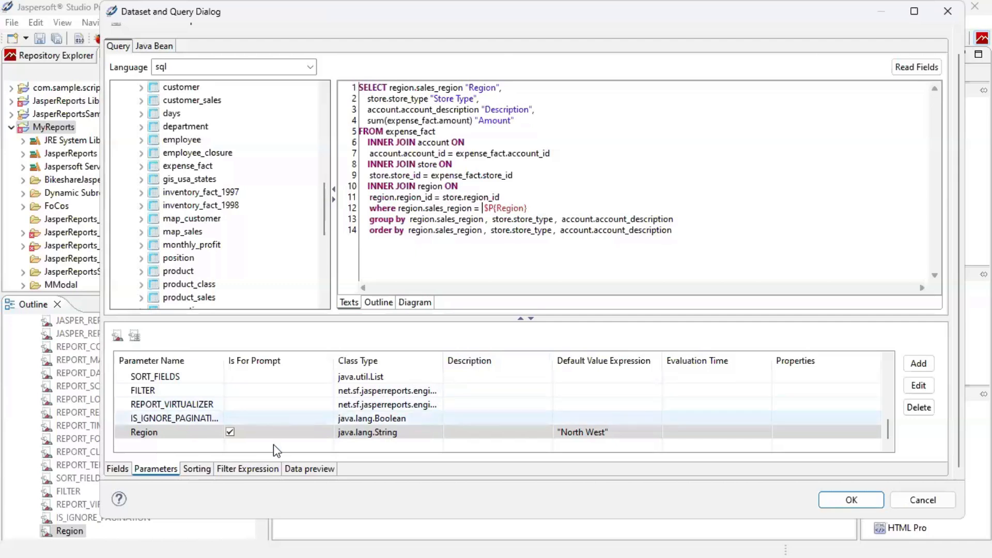
pyautogui.click(305, 470)
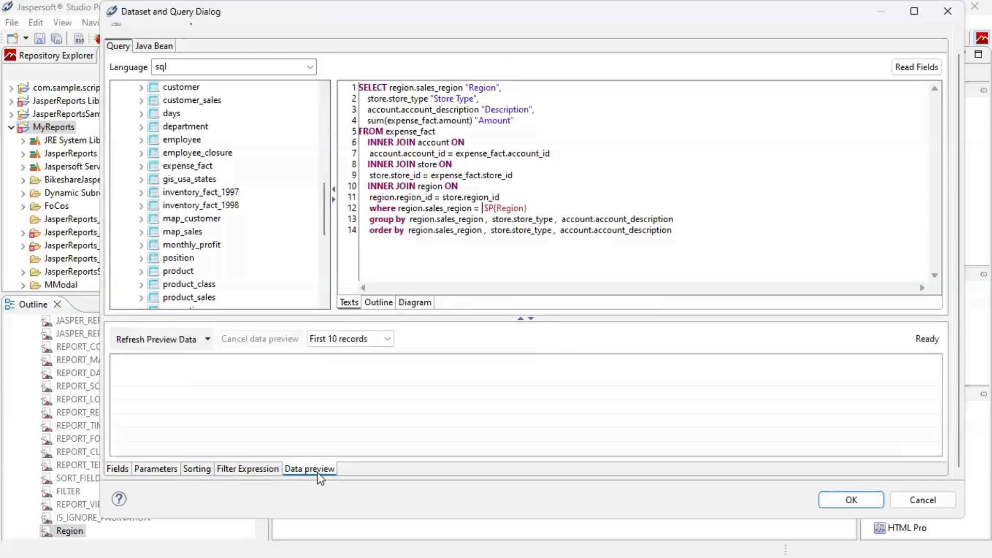
pyautogui.click(164, 337)
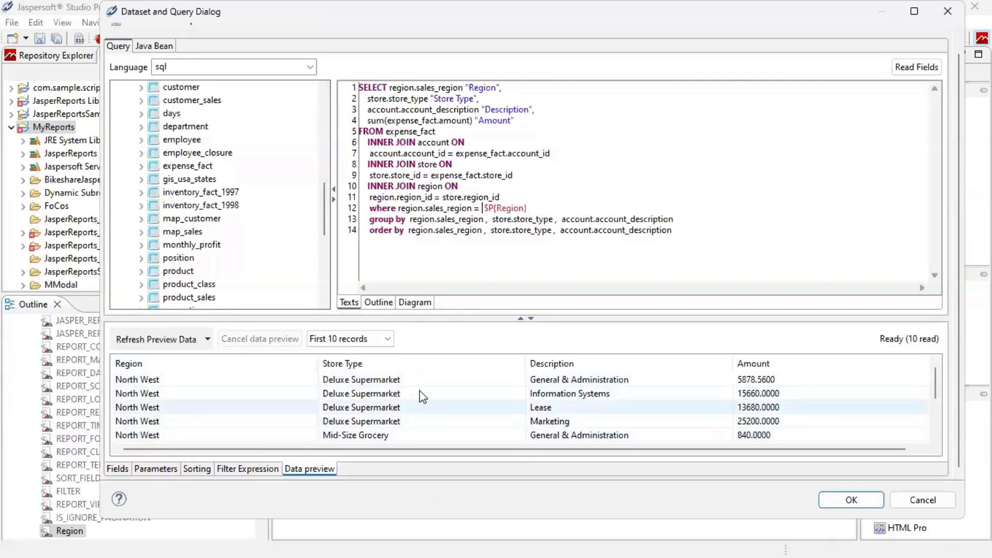
pyautogui.click(852, 500)
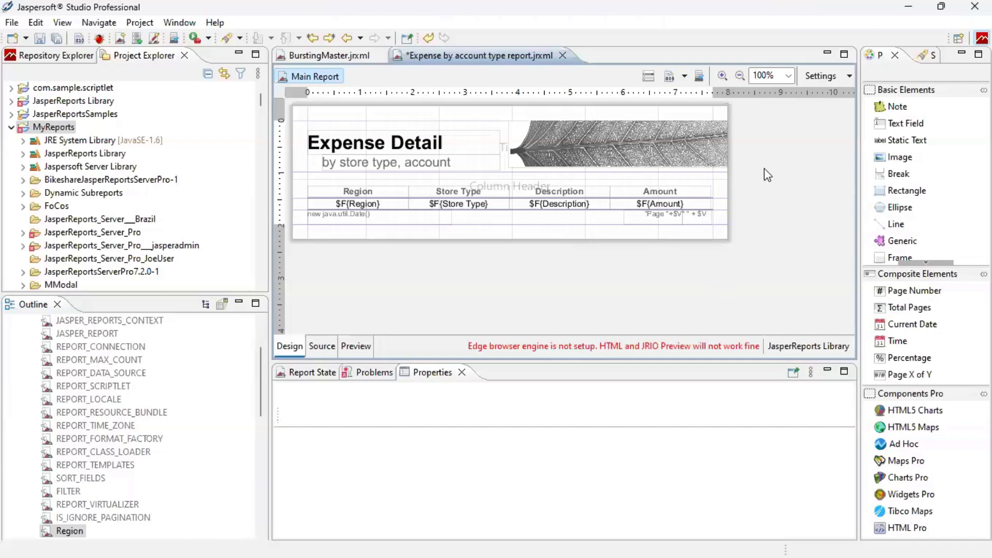
# Start publishing the report to the Embedded BI server's Reports folder.
pyautogui.click(701, 77)
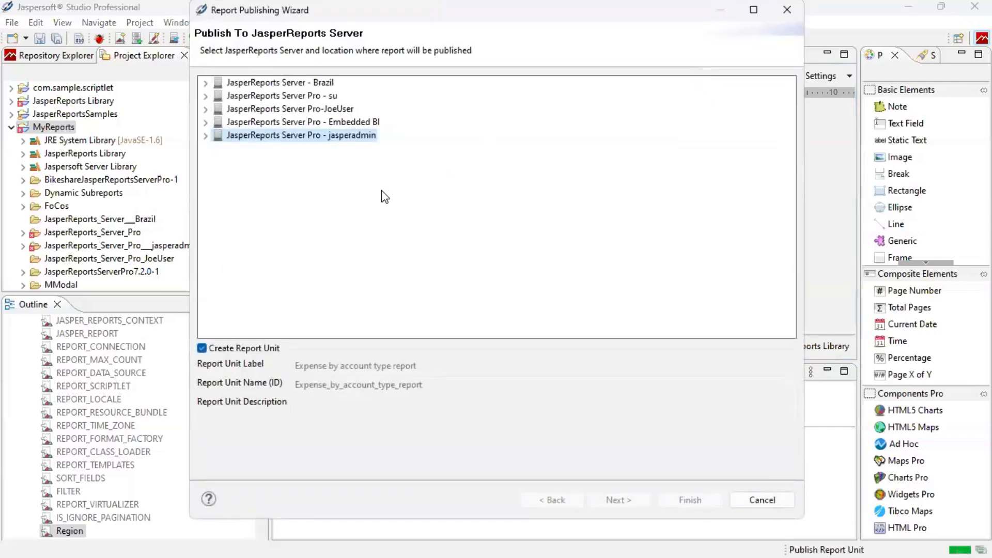
pyautogui.click(206, 122)
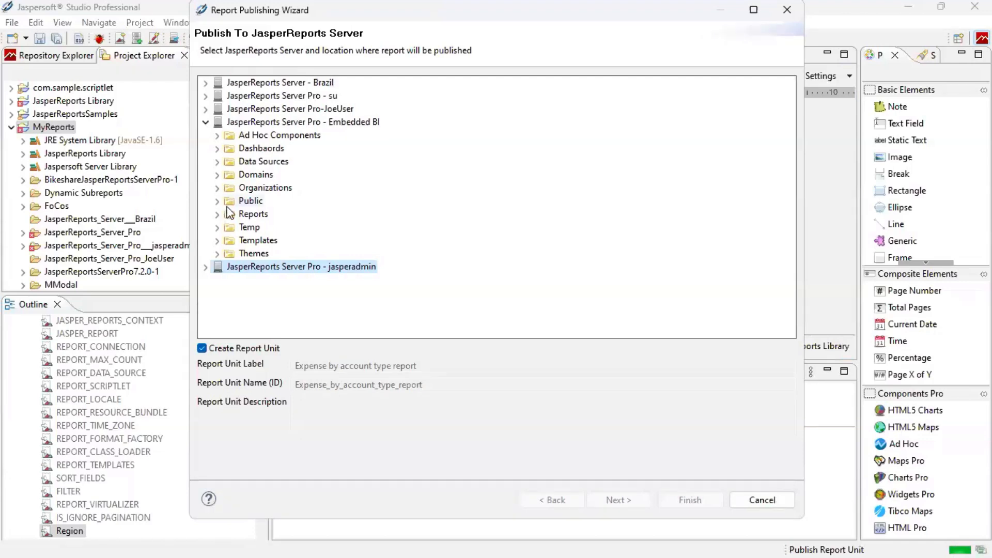
pyautogui.click(249, 215)
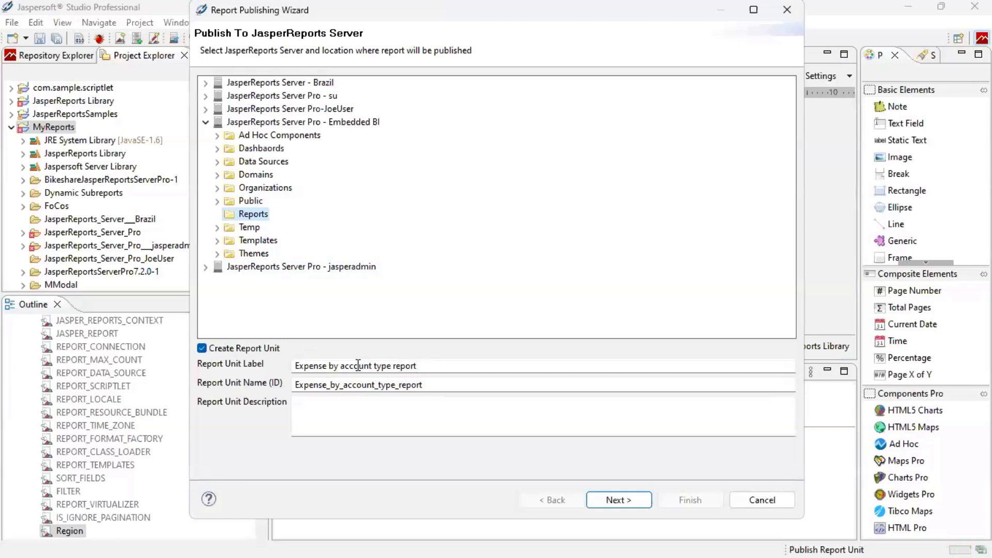
pyautogui.click(619, 500)
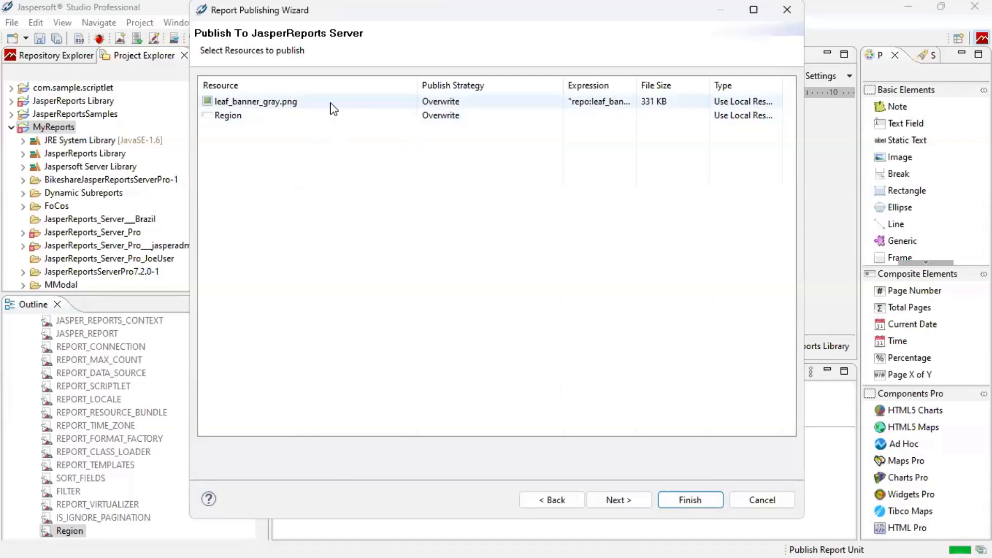
# Link the report to the repository data source Data_Sources/Demo and finish publishing.
pyautogui.moveTo(330, 103)
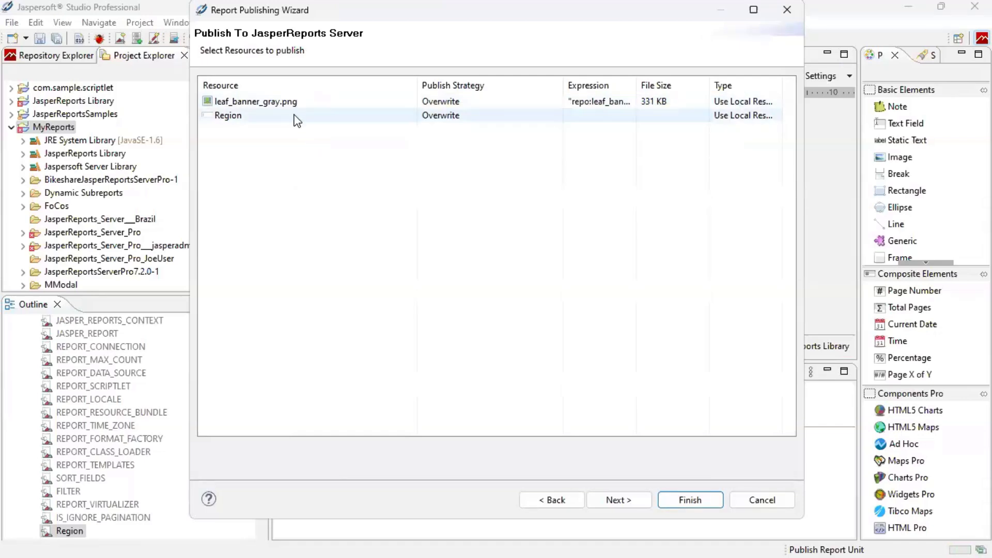
pyautogui.moveTo(319, 122)
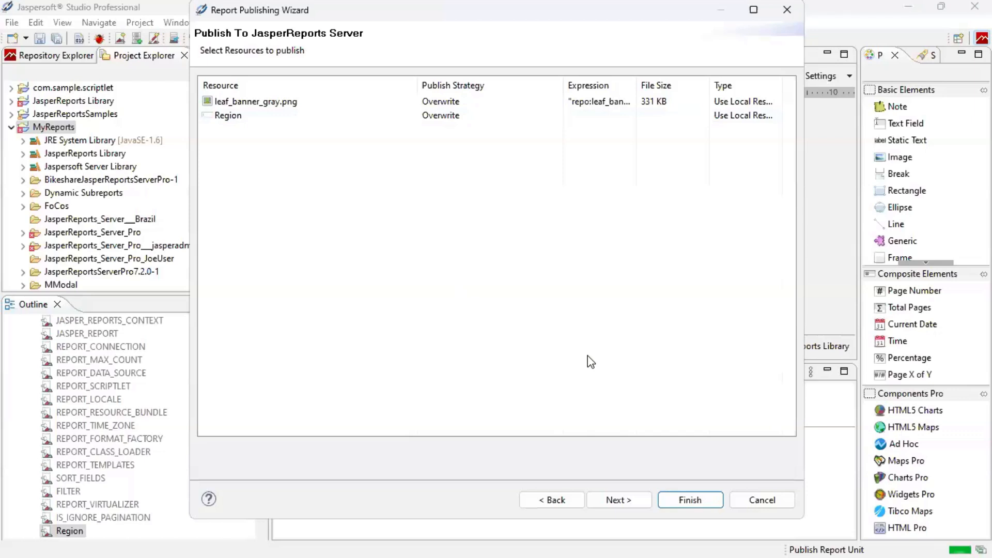
pyautogui.click(634, 500)
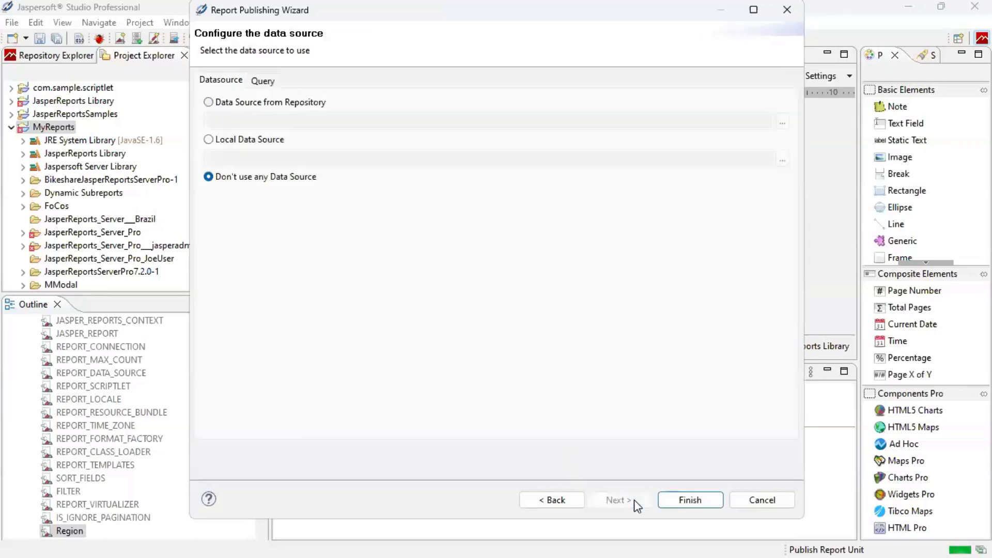
pyautogui.click(320, 103)
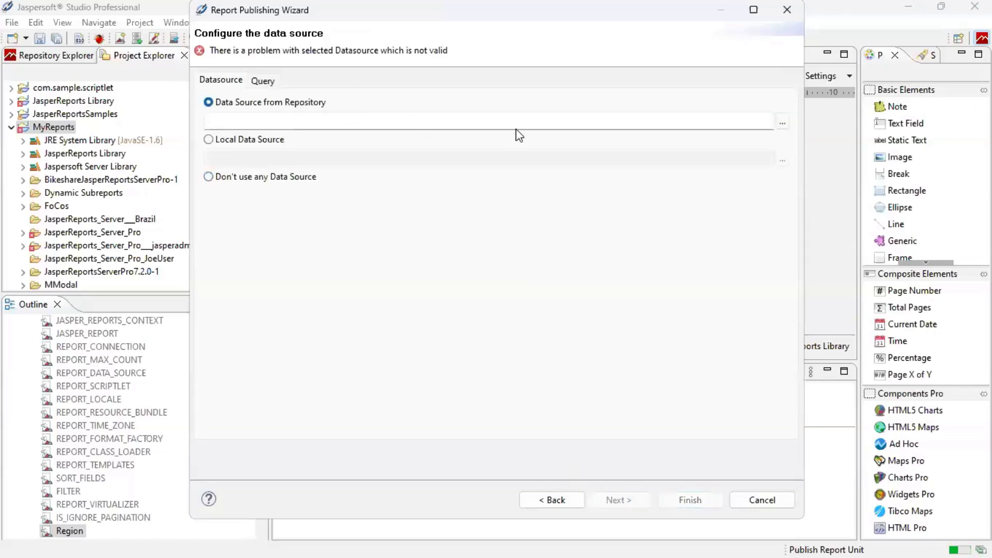
pyautogui.click(783, 123)
pyautogui.click(322, 144)
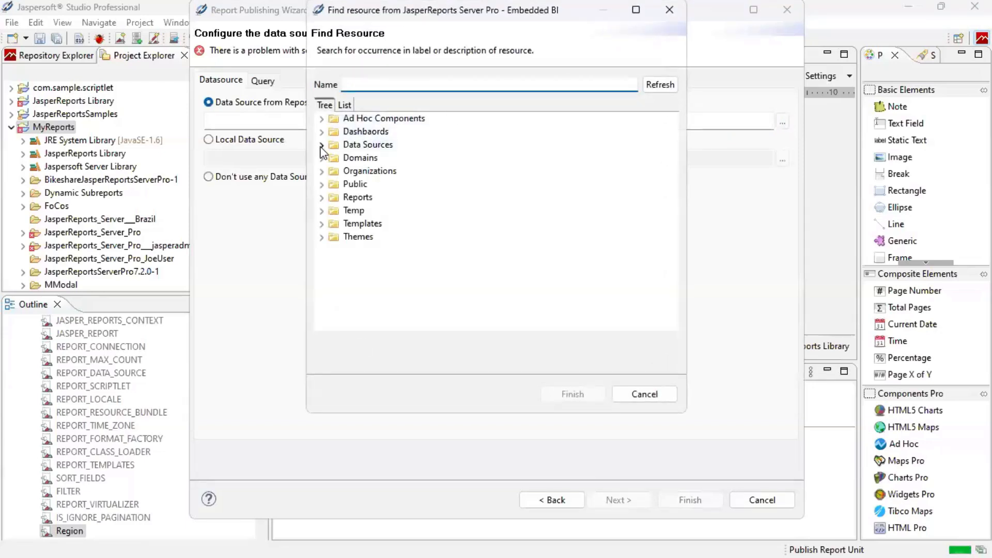
pyautogui.click(371, 161)
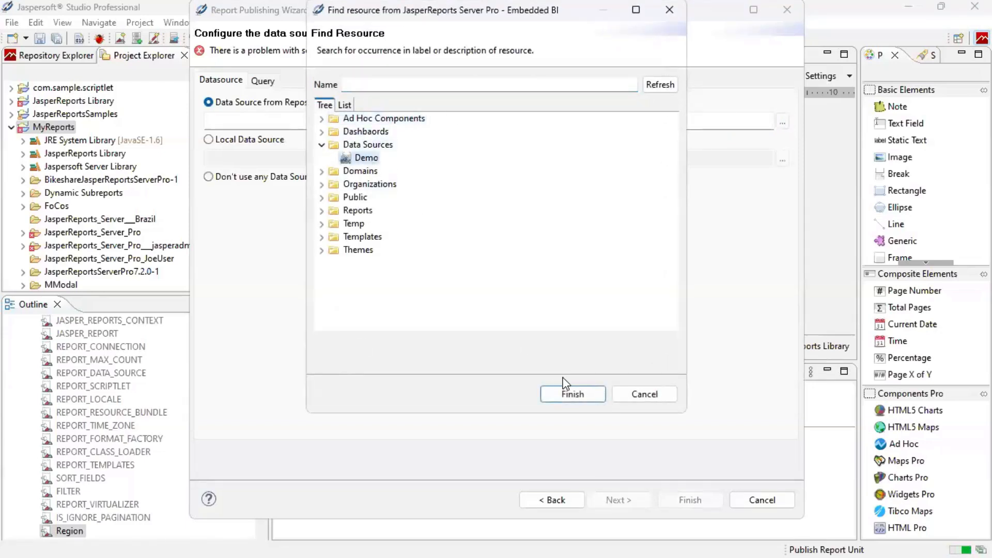
pyautogui.click(580, 397)
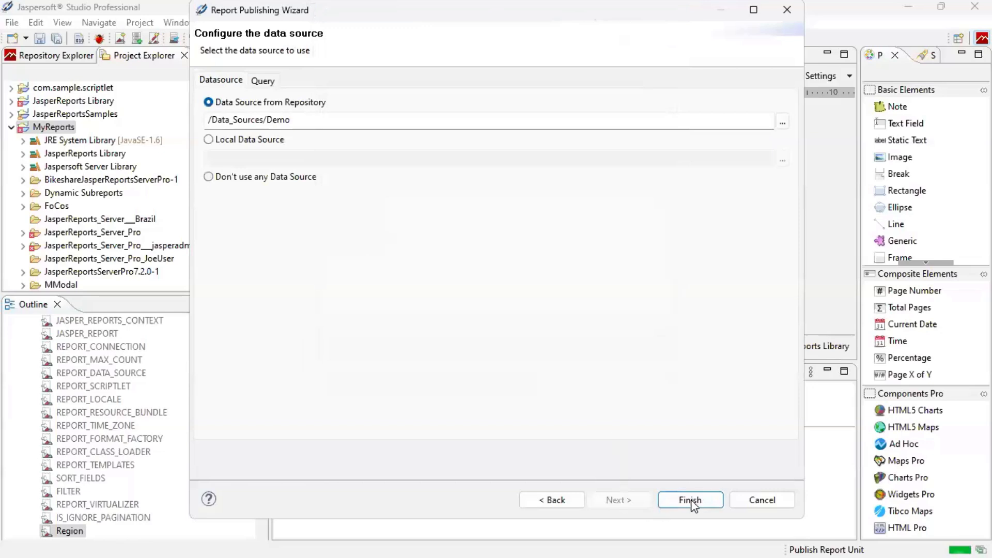
pyautogui.click(689, 500)
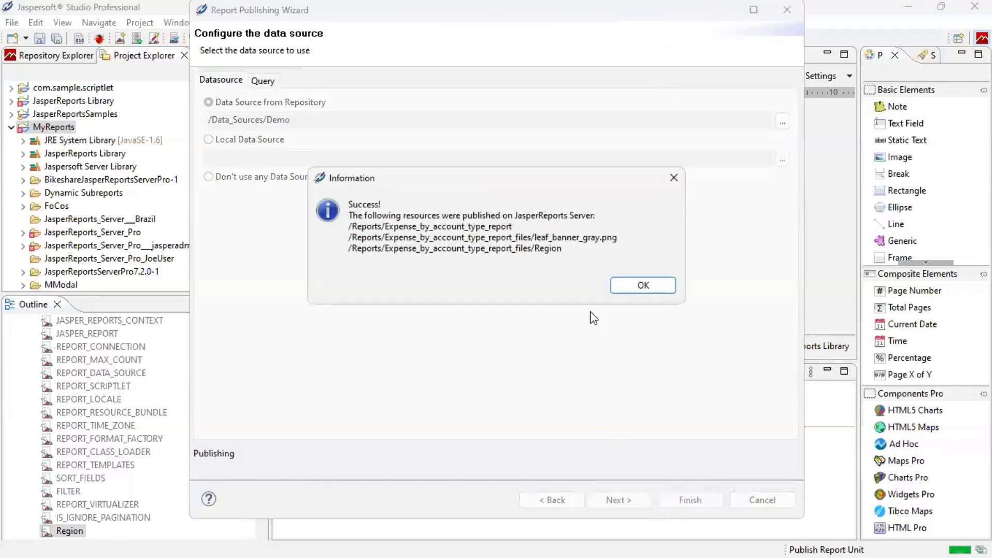
# Open Expense by account type from the server's Reports folder and run it for North West.
pyautogui.click(653, 286)
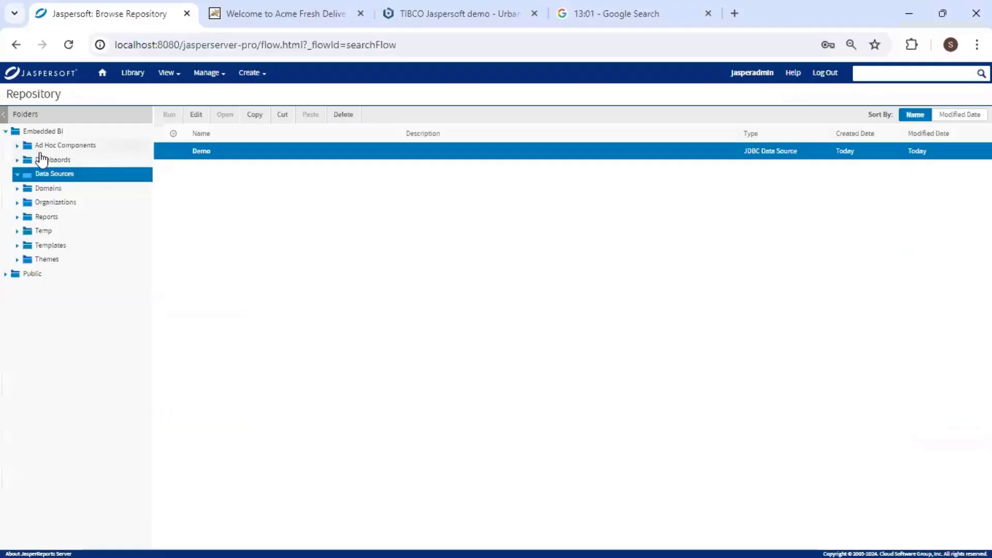
pyautogui.click(66, 218)
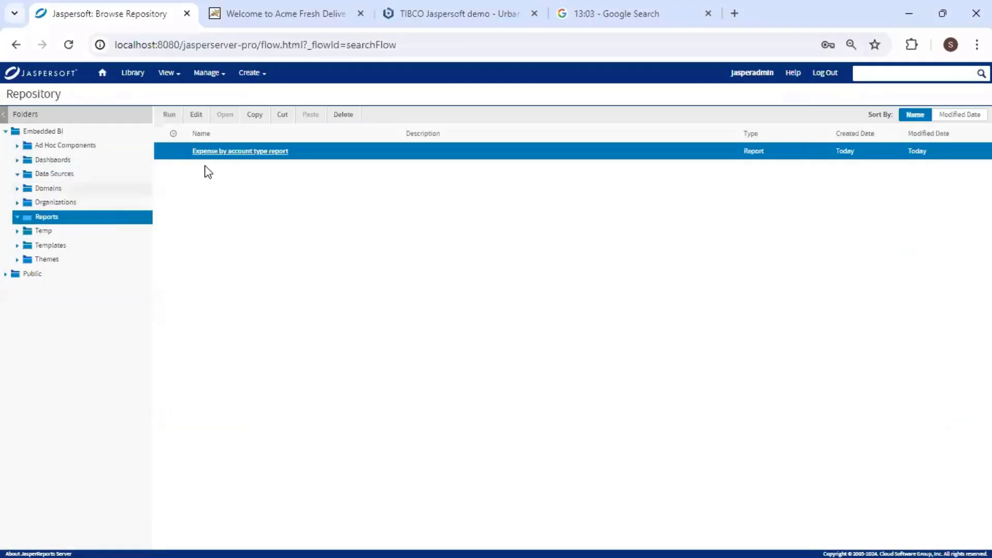
pyautogui.click(264, 151)
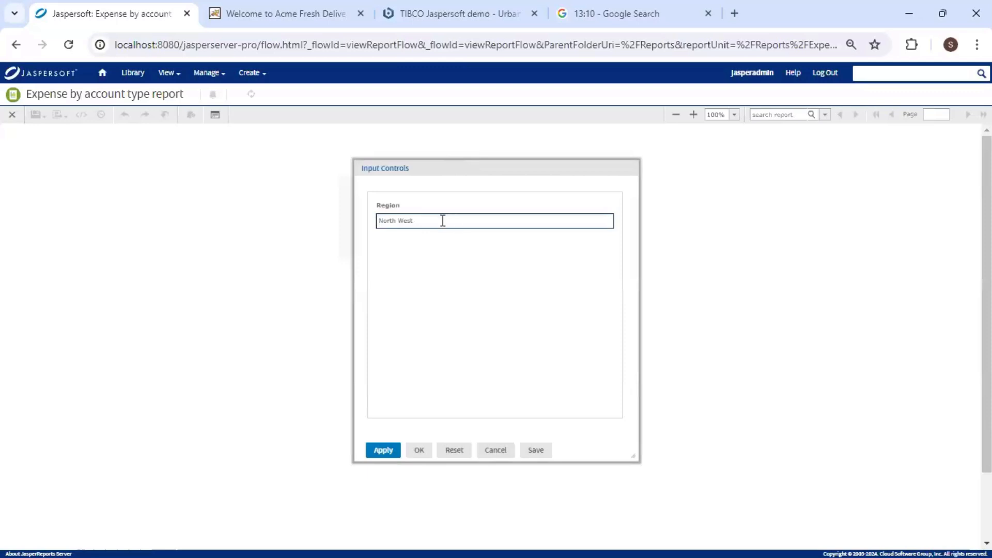
pyautogui.click(420, 451)
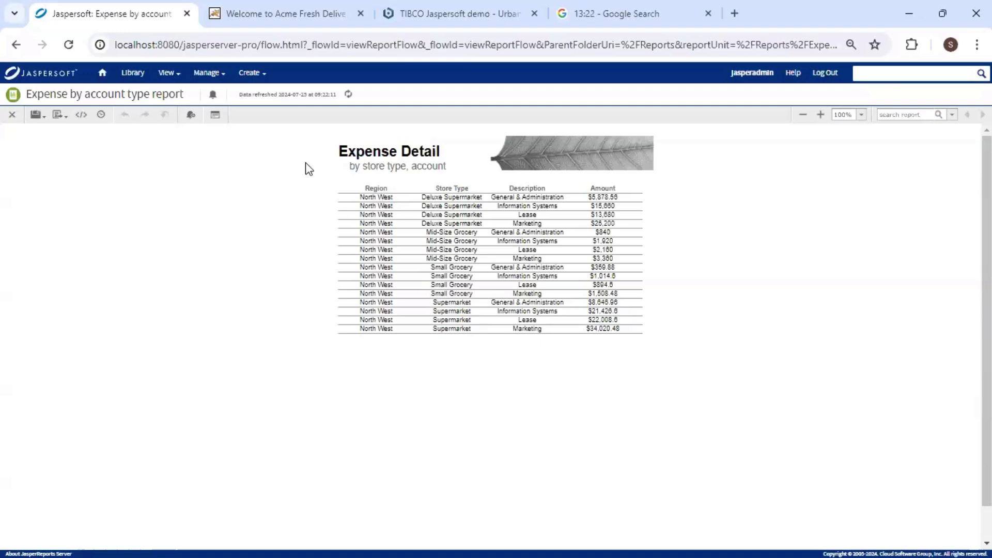
# Close the report viewer and show the Add Resource options for the empty Domains folder.
pyautogui.click(13, 117)
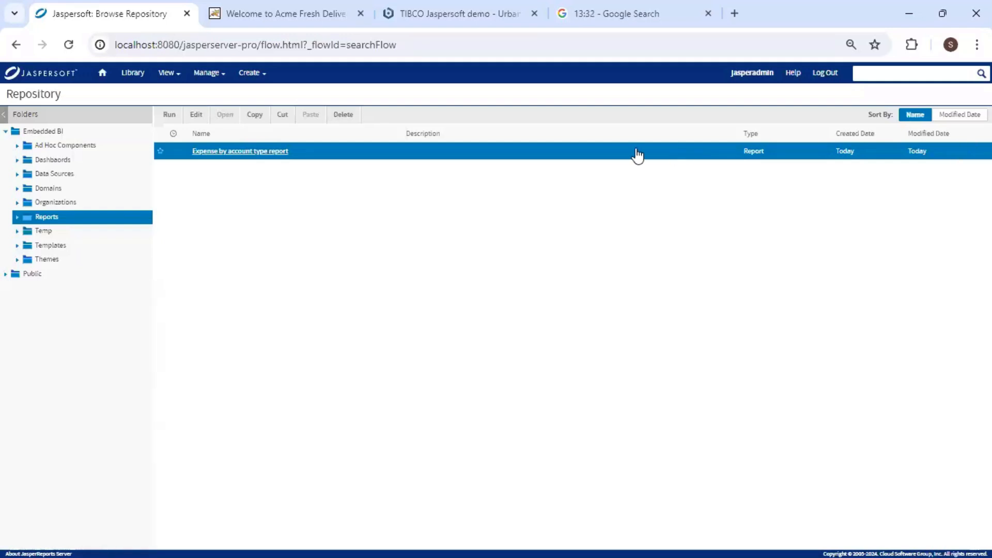
pyautogui.click(61, 191)
pyautogui.rightClick(94, 192)
pyautogui.moveTo(147, 220)
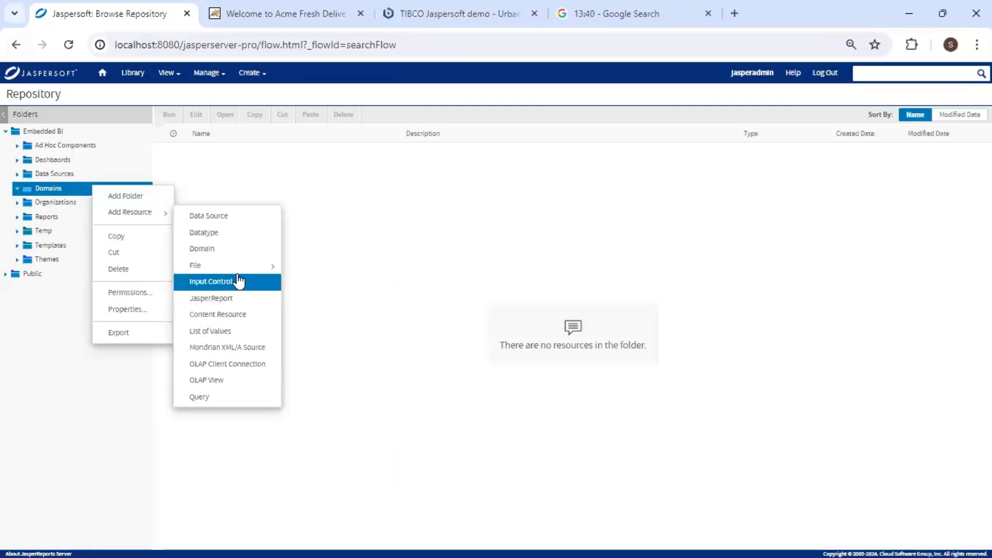
pyautogui.click(252, 73)
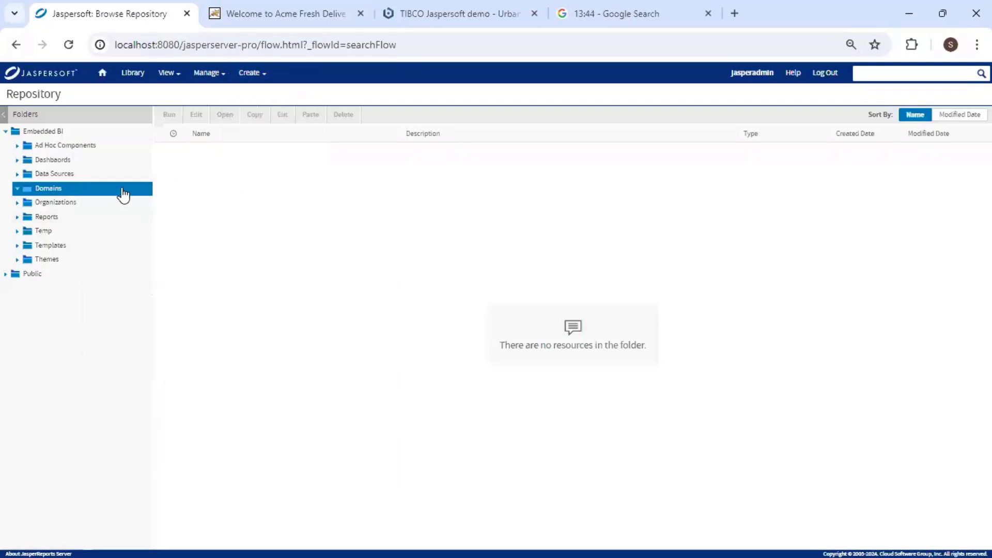
pyautogui.rightClick(123, 195)
pyautogui.moveTo(184, 219)
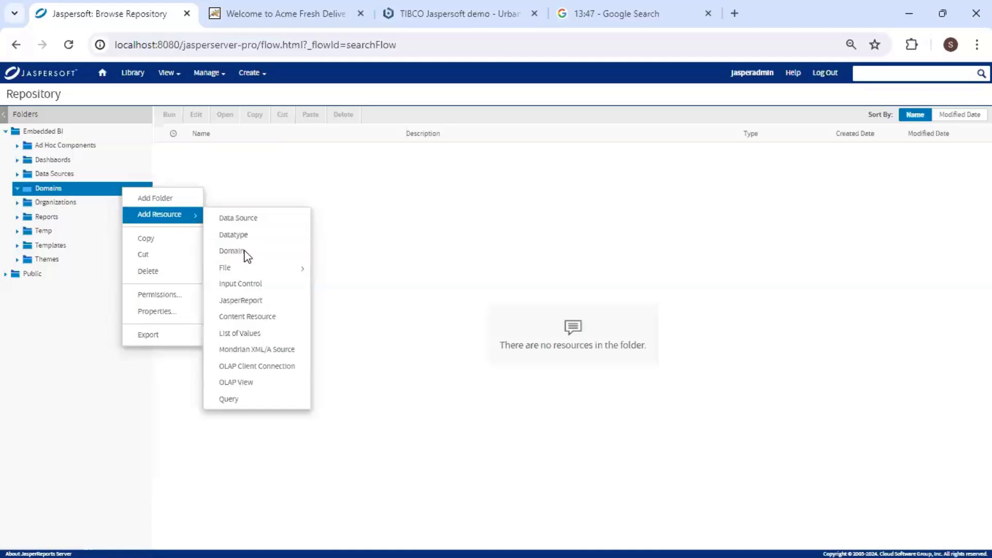
# Create a Domain using the Demo data source and add the public schema to it.
pyautogui.click(244, 252)
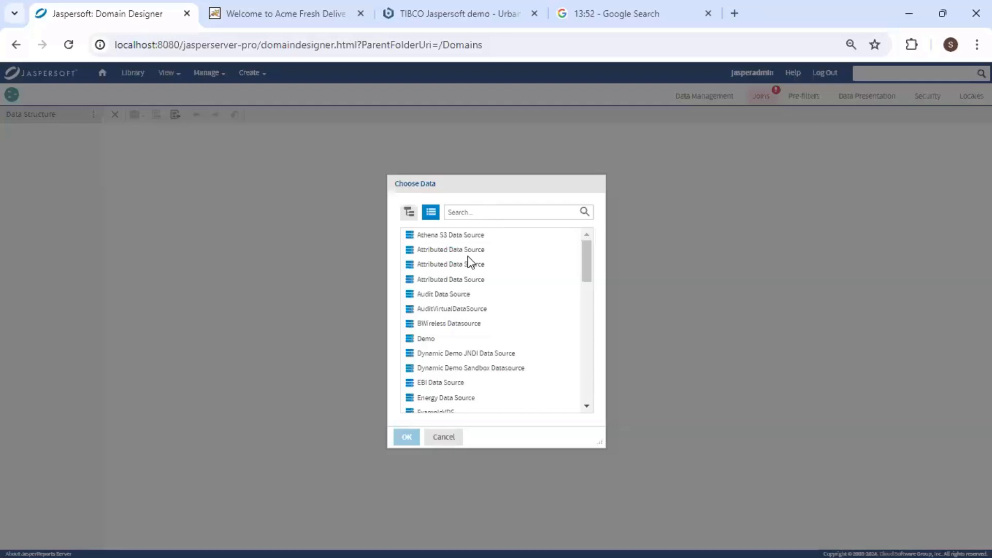
pyautogui.click(427, 338)
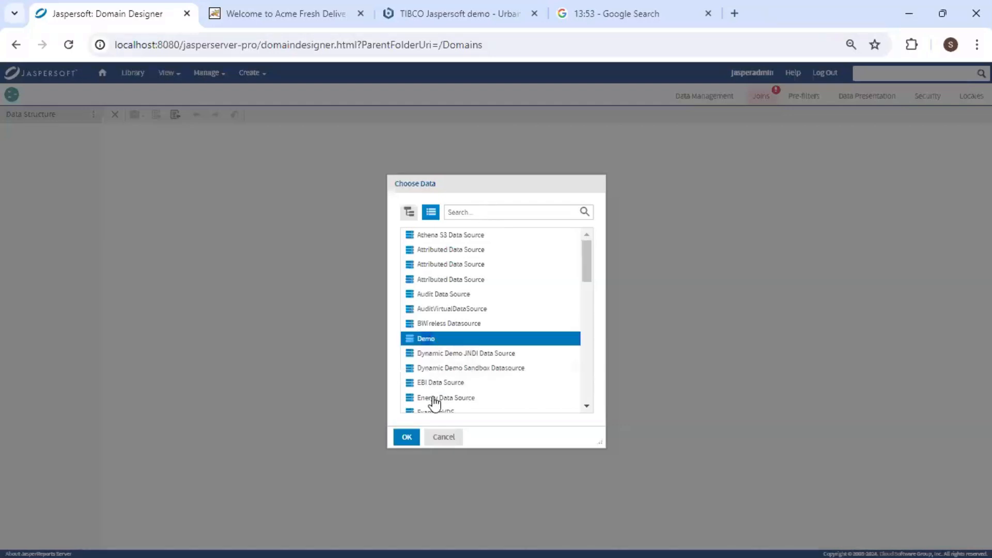
pyautogui.click(407, 438)
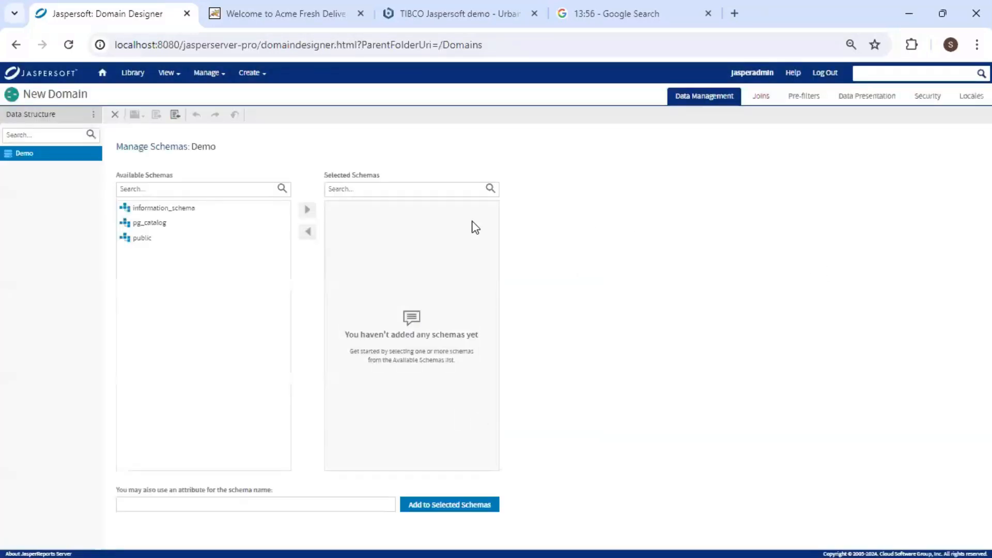
pyautogui.click(137, 239)
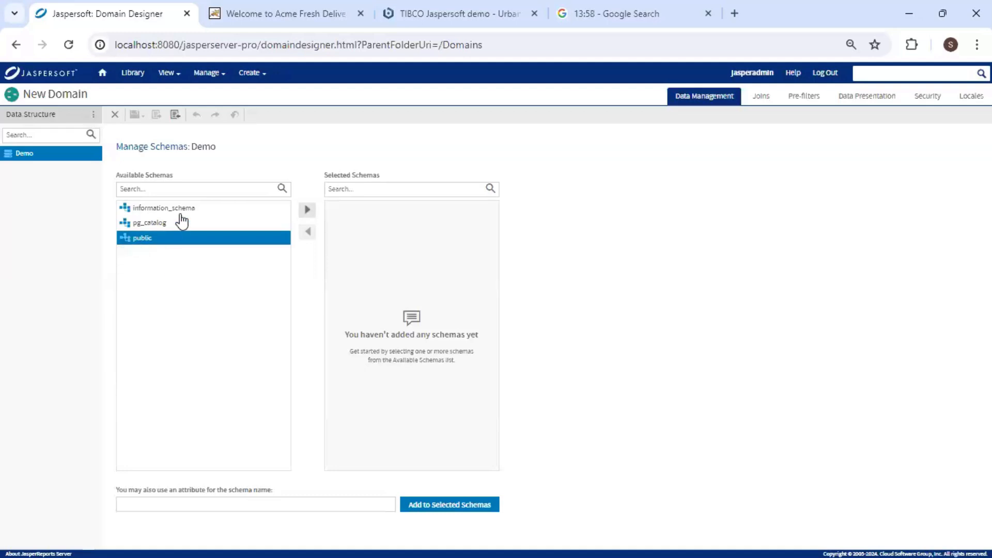
pyautogui.click(307, 210)
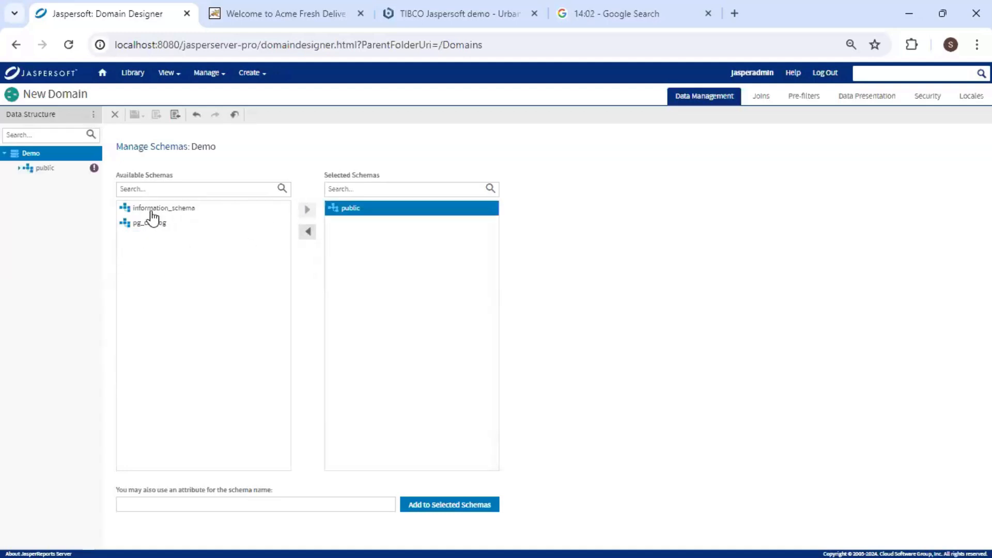
pyautogui.click(52, 171)
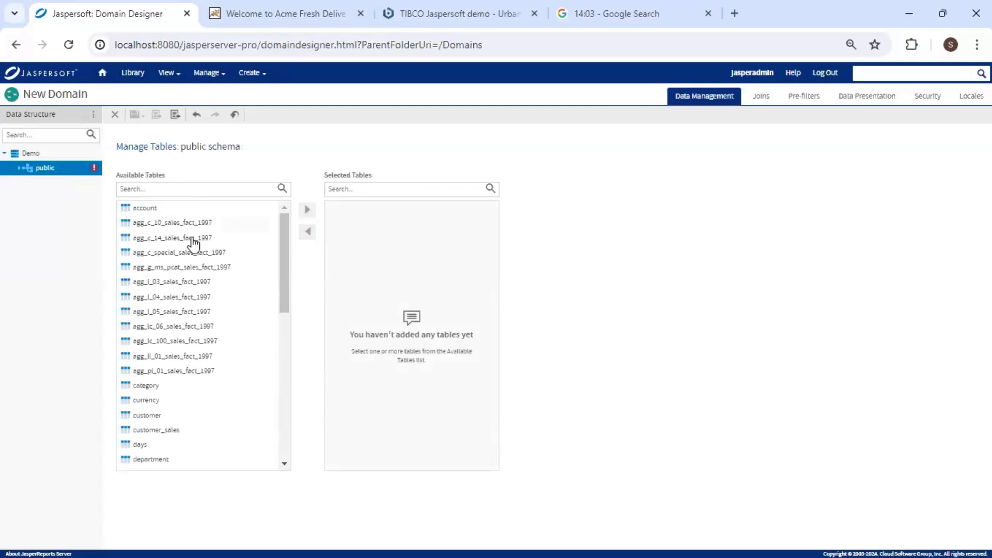
# Add the account, expense_fact, store and region tables to the Domain's selected tables.
pyautogui.click(146, 209)
pyautogui.click(309, 215)
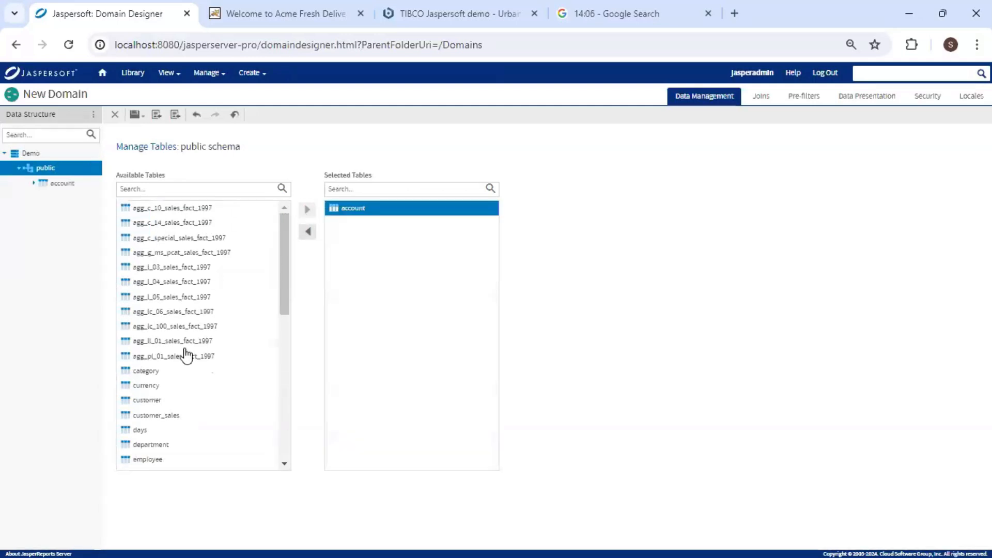
pyautogui.scroll(-2, 181, 412)
pyautogui.scroll(-1, 180, 412)
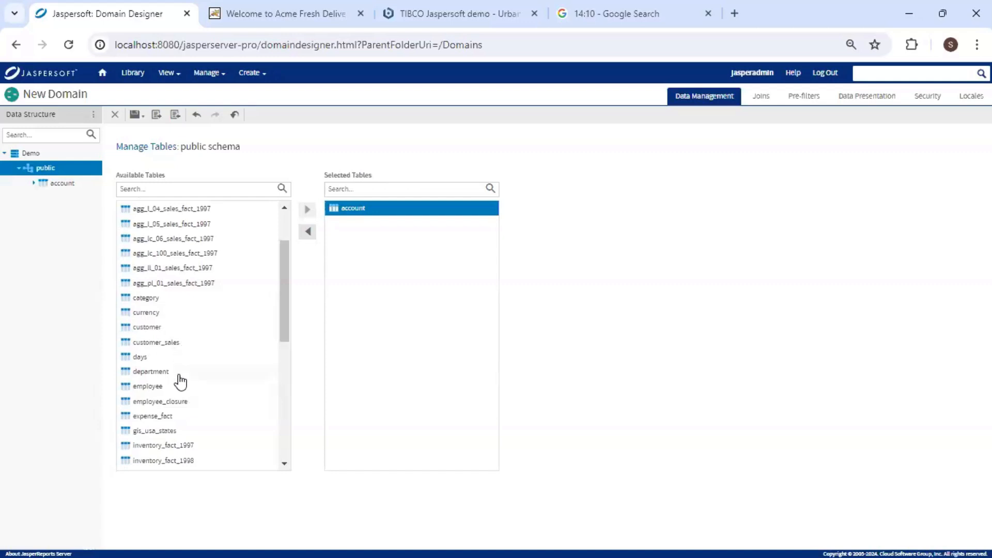
pyautogui.scroll(-3, 179, 383)
pyautogui.click(157, 347)
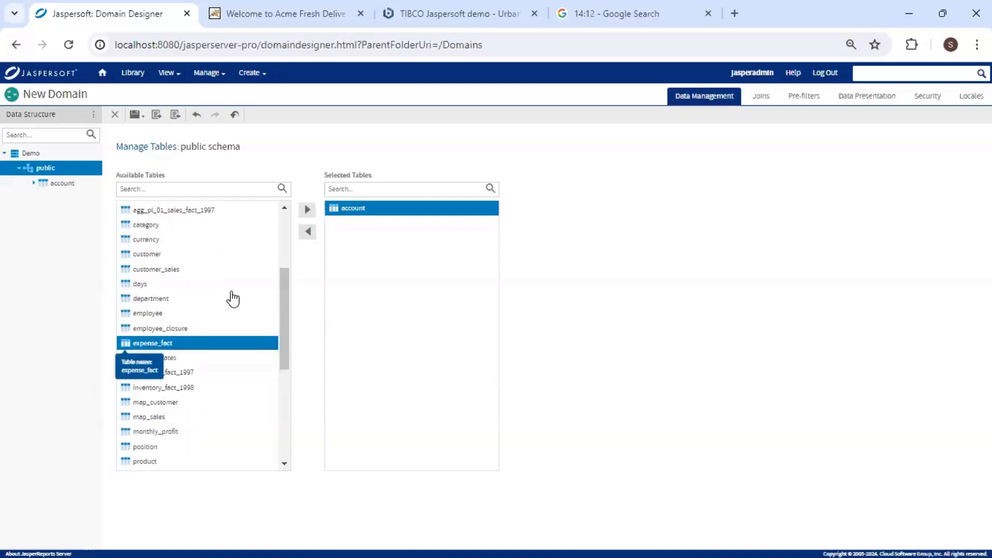
pyautogui.click(308, 212)
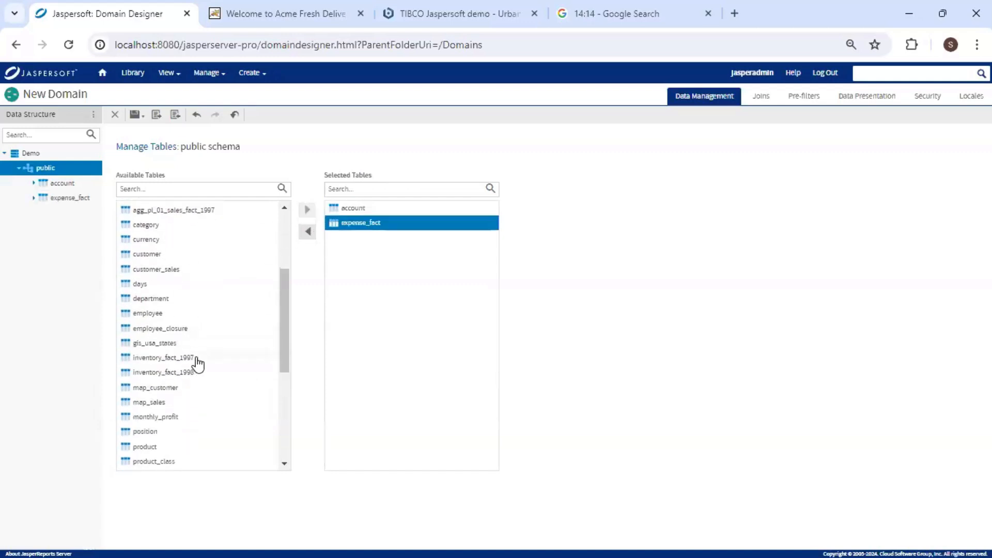
pyautogui.scroll(-6, 195, 357)
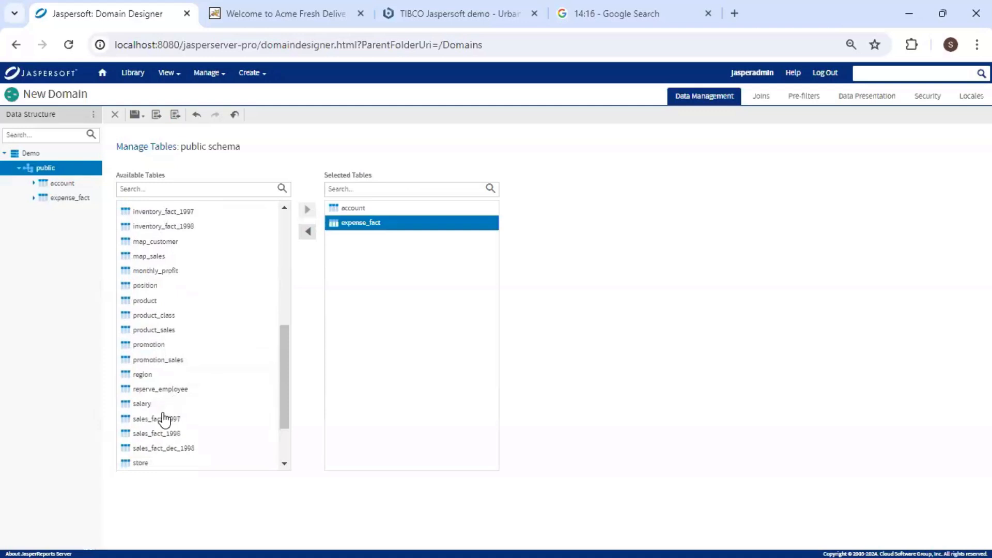
pyautogui.scroll(-3, 179, 408)
pyautogui.doubleClick(166, 391)
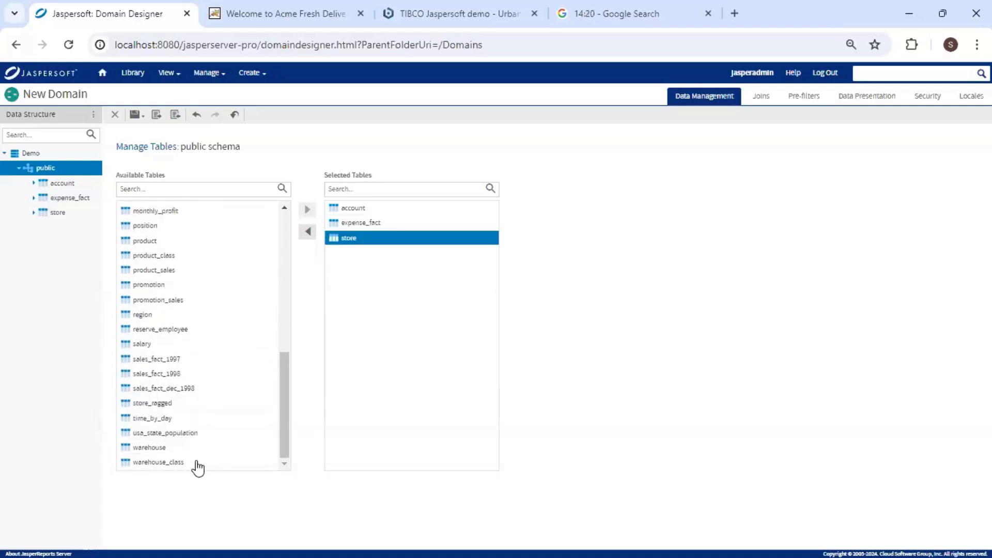
pyautogui.doubleClick(146, 314)
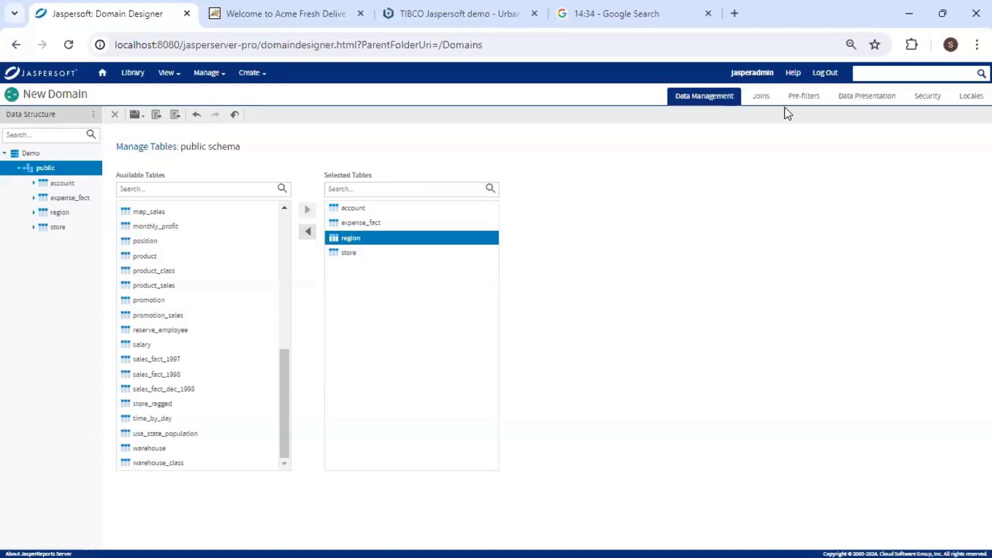
# Start JoinTree_1 by joining expense_fact to account on account_id.
pyautogui.click(769, 100)
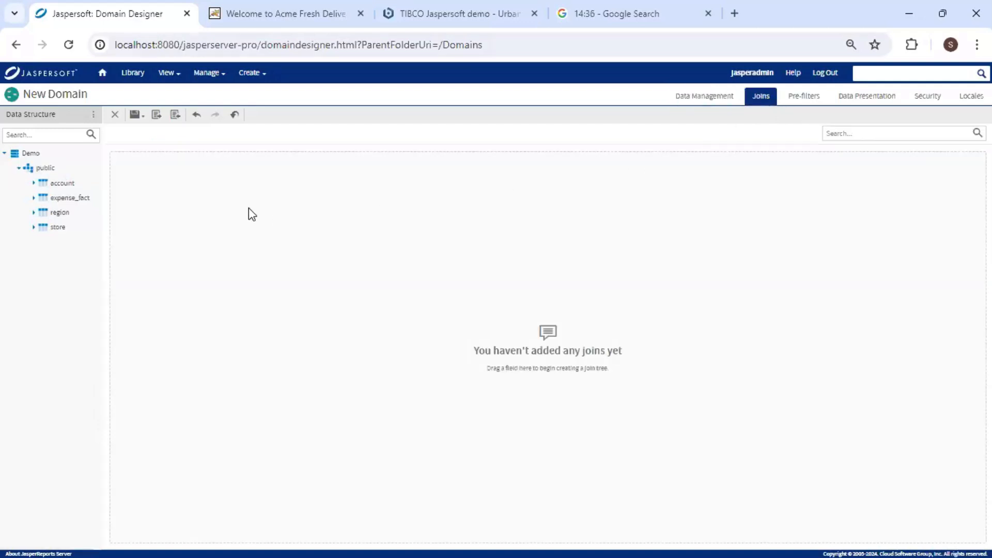
pyautogui.click(34, 199)
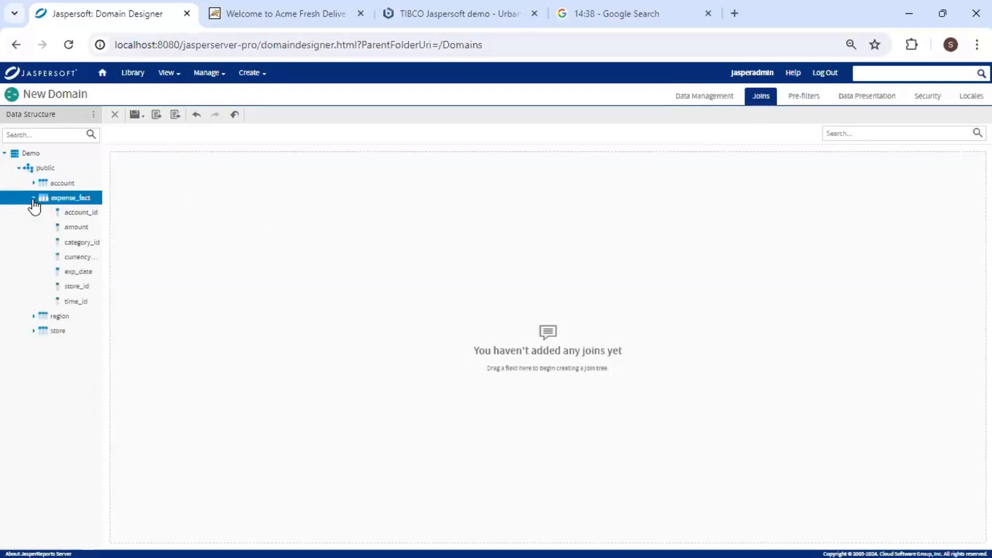
pyautogui.moveTo(83, 214); pyautogui.dragTo(186, 190)
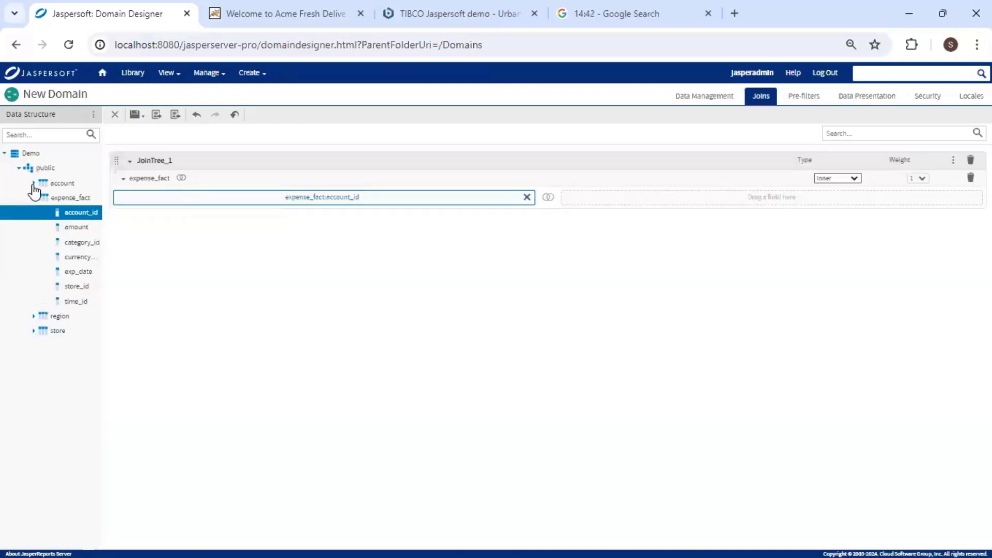
pyautogui.click(33, 184)
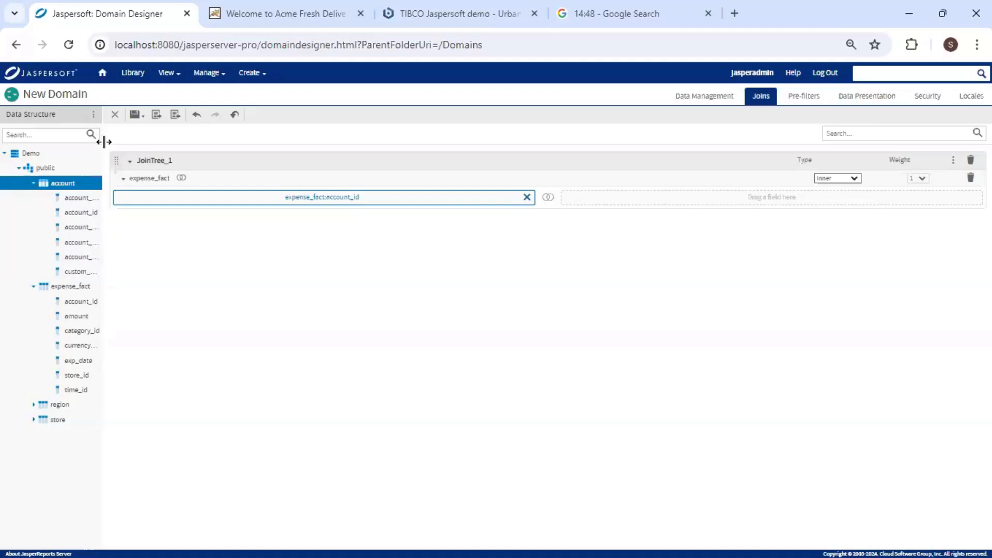
pyautogui.moveTo(104, 142); pyautogui.dragTo(146, 141)
pyautogui.moveTo(82, 212); pyautogui.dragTo(641, 204)
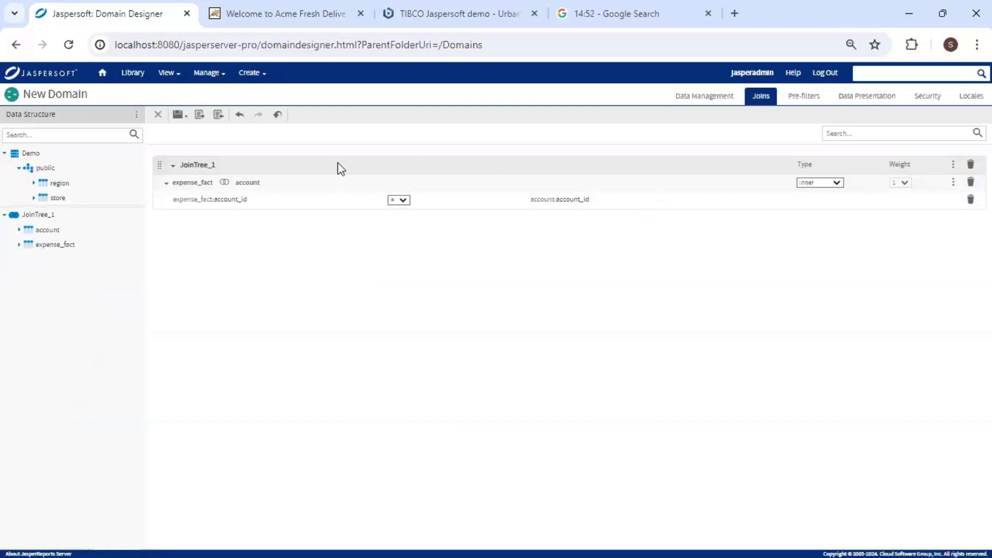
# Join expense_fact to store on store_id in the same join tree.
pyautogui.click(19, 246)
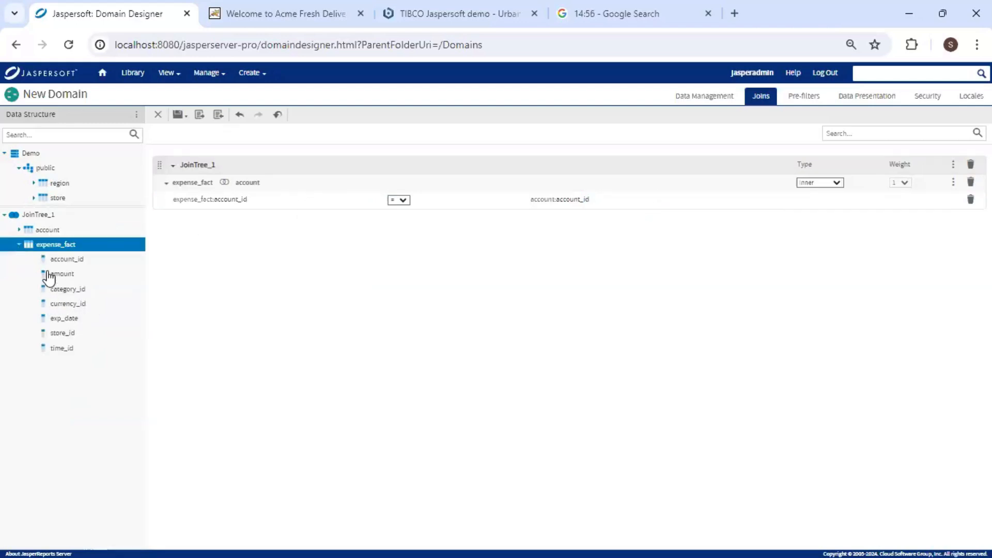
pyautogui.moveTo(63, 334); pyautogui.dragTo(279, 181)
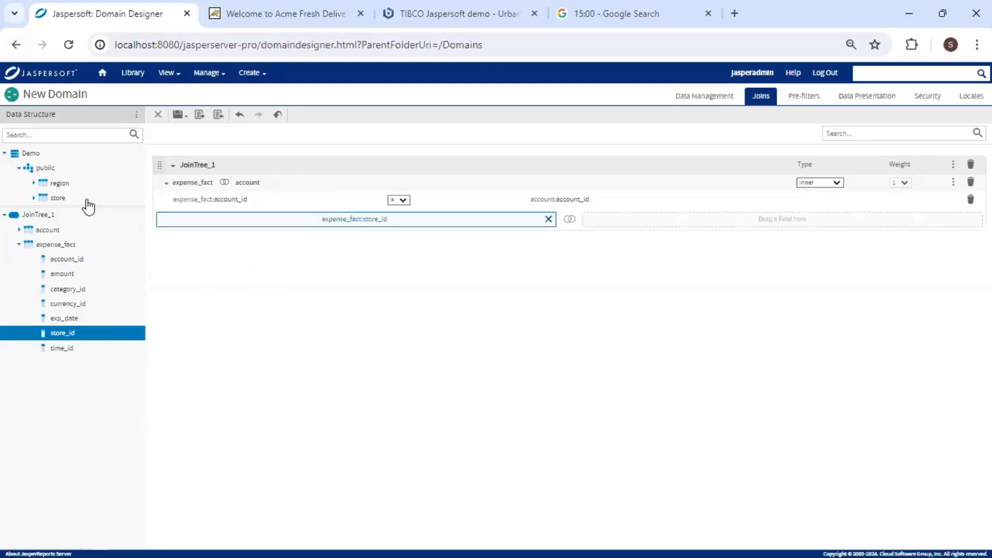
pyautogui.click(54, 200)
pyautogui.click(34, 199)
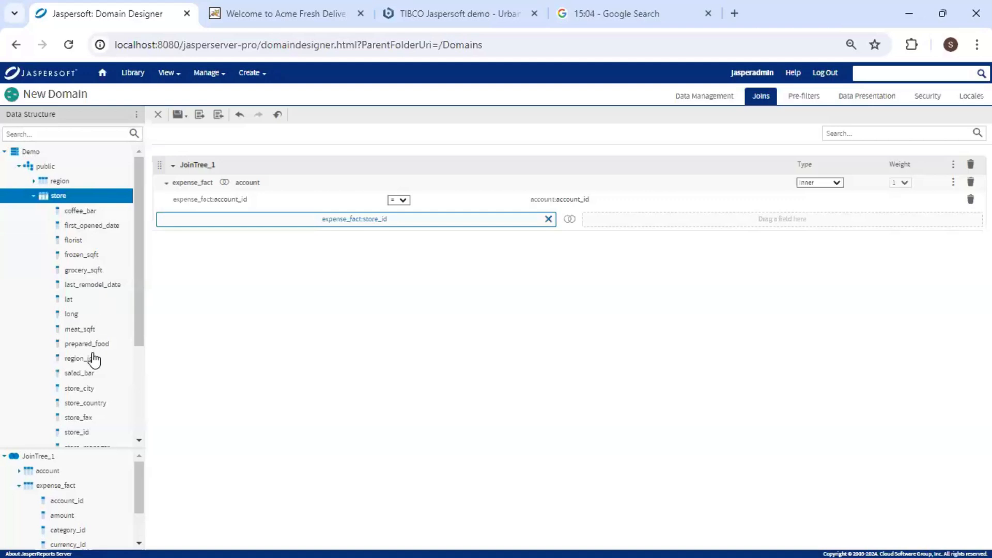
pyautogui.moveTo(80, 433); pyautogui.dragTo(643, 220)
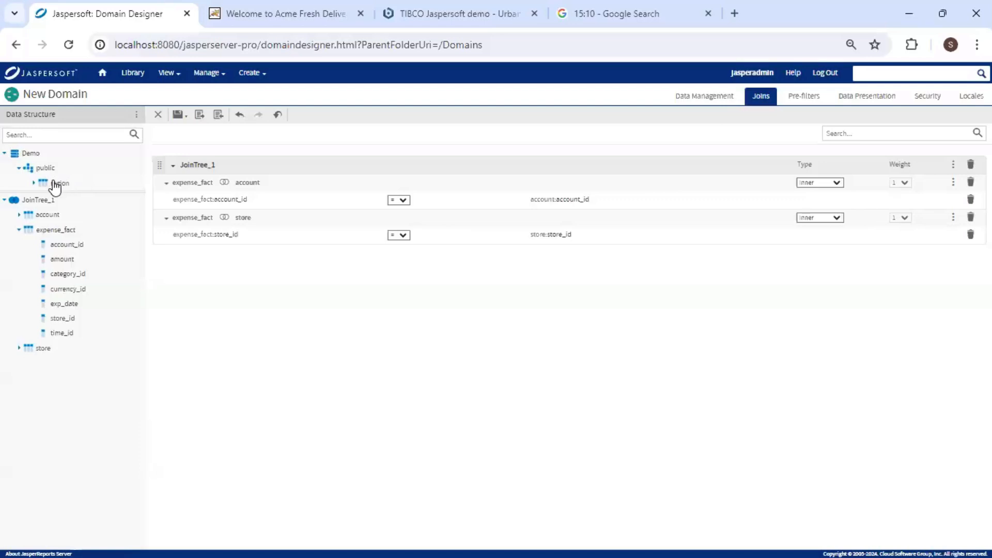
# Inner-join store to region on region_id within JoinTree_1.
pyautogui.click(31, 352)
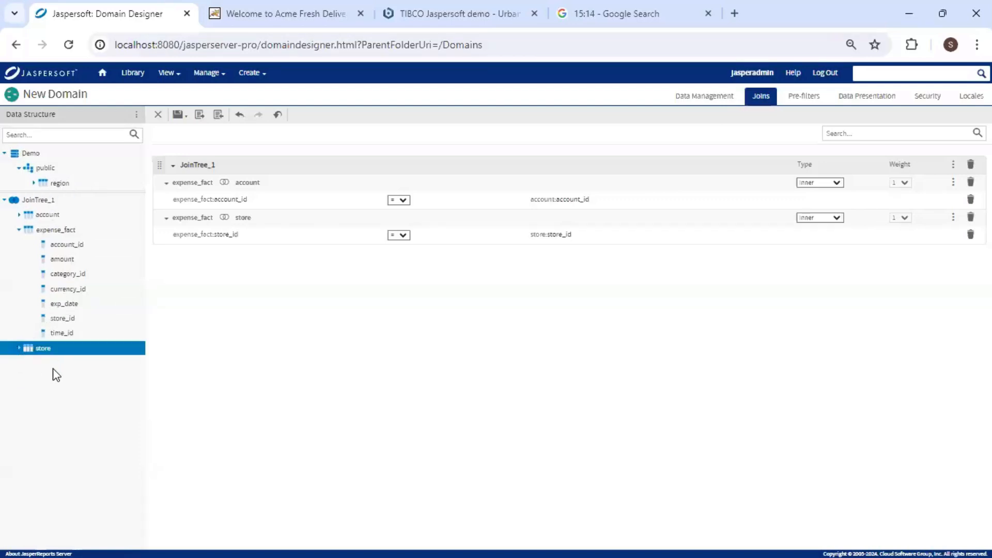
pyautogui.click(24, 346)
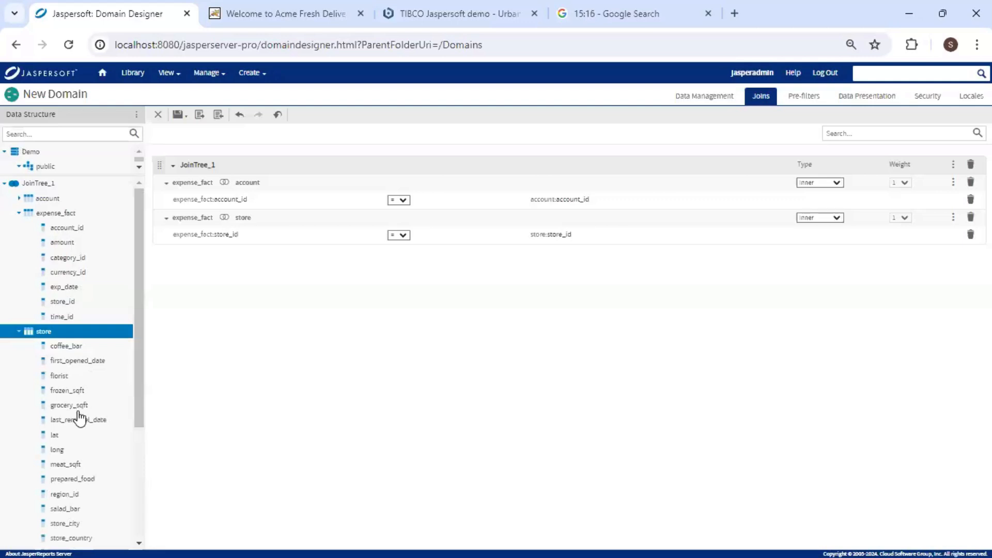
pyautogui.scroll(-3, 93, 411)
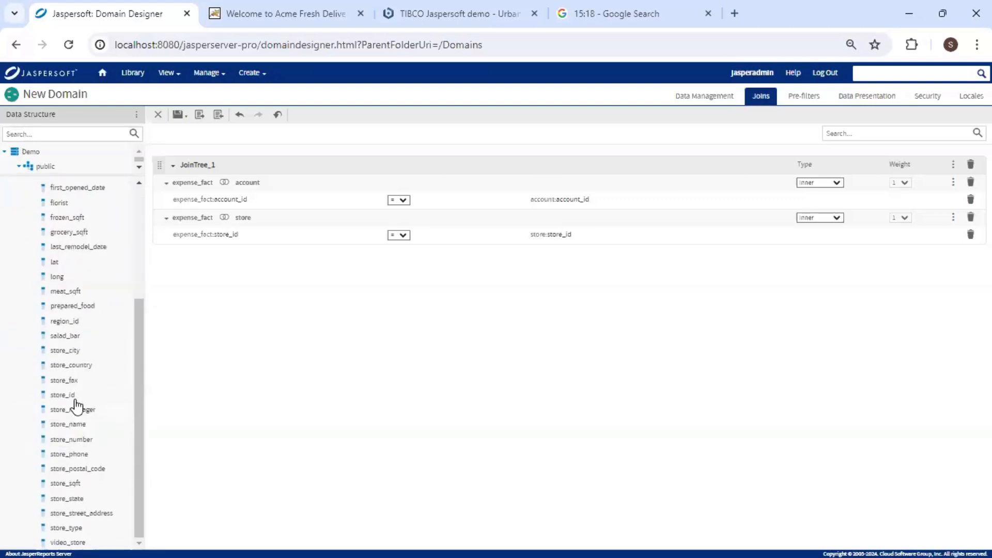
pyautogui.moveTo(93, 321); pyautogui.dragTo(264, 164)
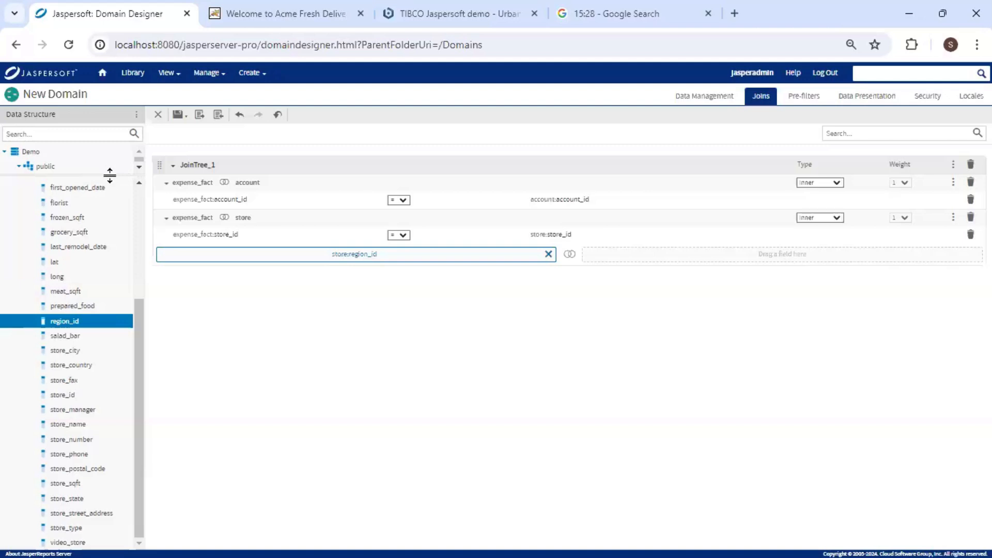
pyautogui.moveTo(110, 176); pyautogui.dragTo(106, 216)
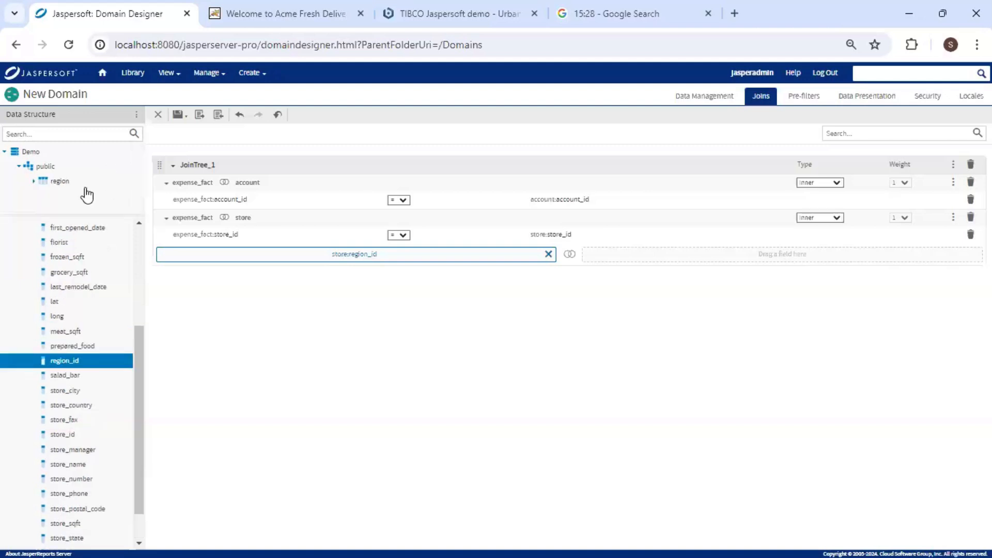
pyautogui.click(33, 181)
pyautogui.moveTo(89, 200); pyautogui.dragTo(649, 253)
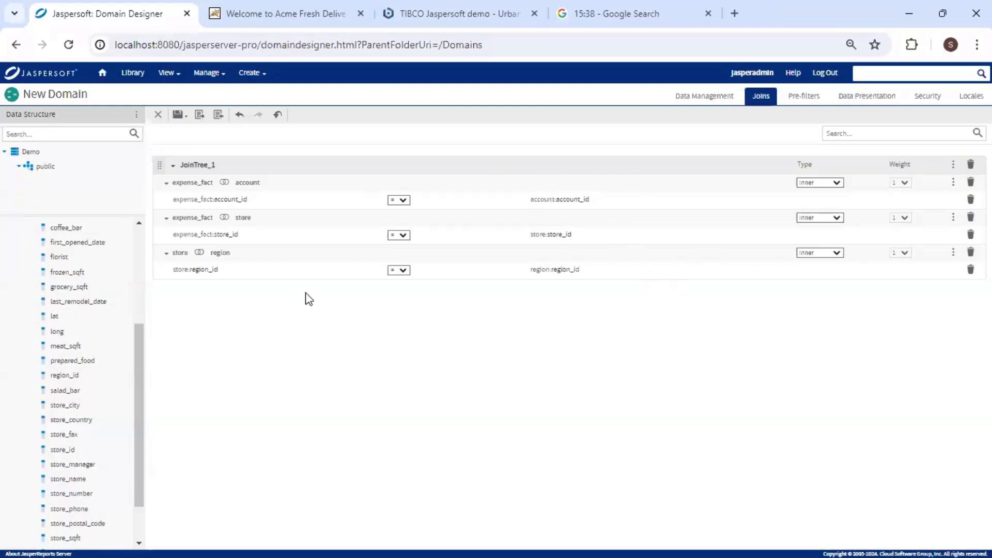
# Create a presentation set from expense_fact and rename it Expense.
pyautogui.click(865, 100)
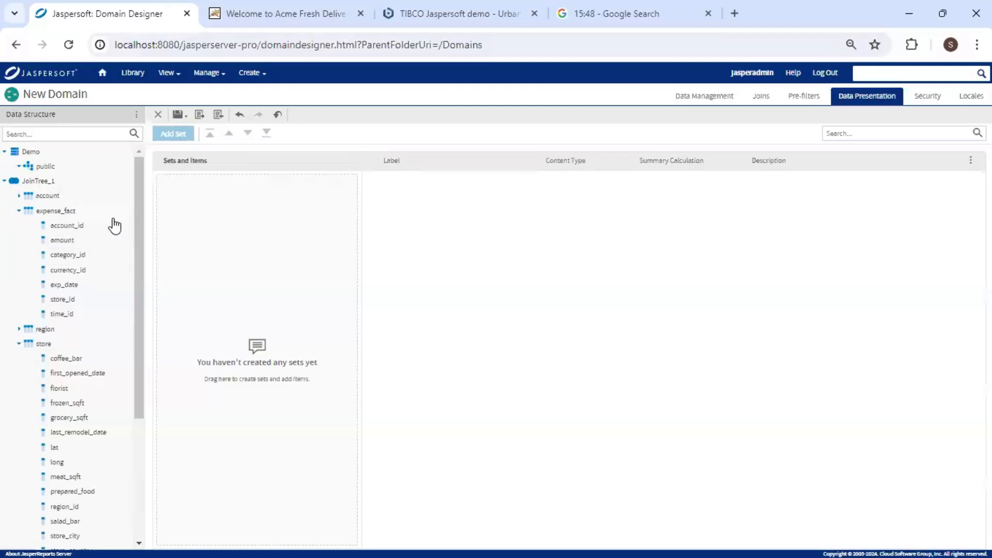
pyautogui.moveTo(50, 214); pyautogui.dragTo(222, 216)
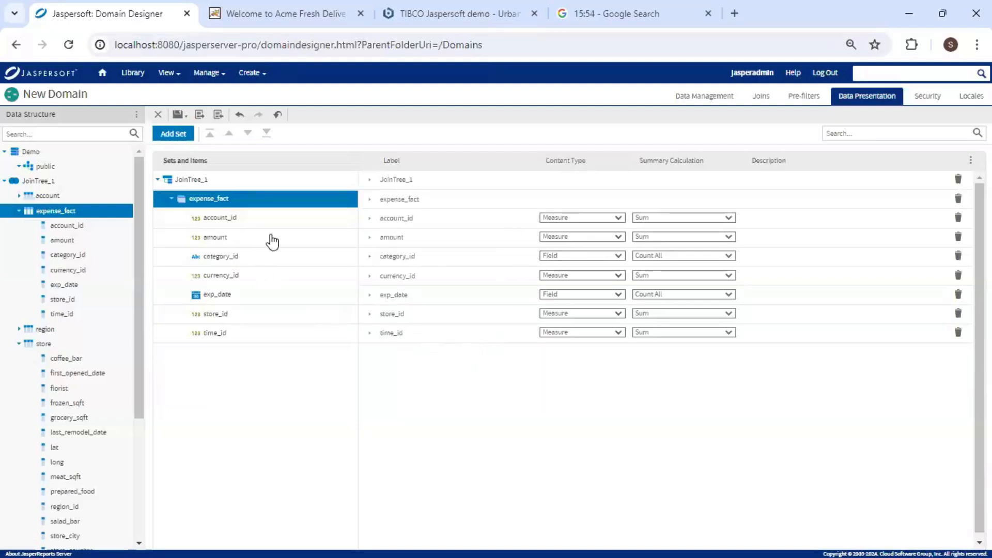
pyautogui.click(422, 198)
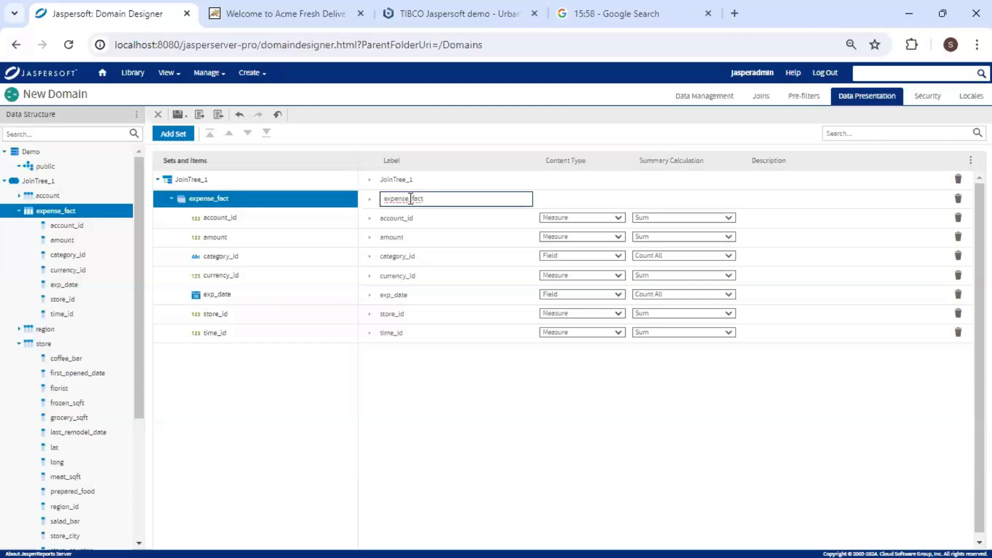
pyautogui.doubleClick(411, 198)
pyautogui.write('E')
# Remove account_id, category_id, currency_id, store_id and time_id from the Expense set.
pyautogui.click(958, 221)
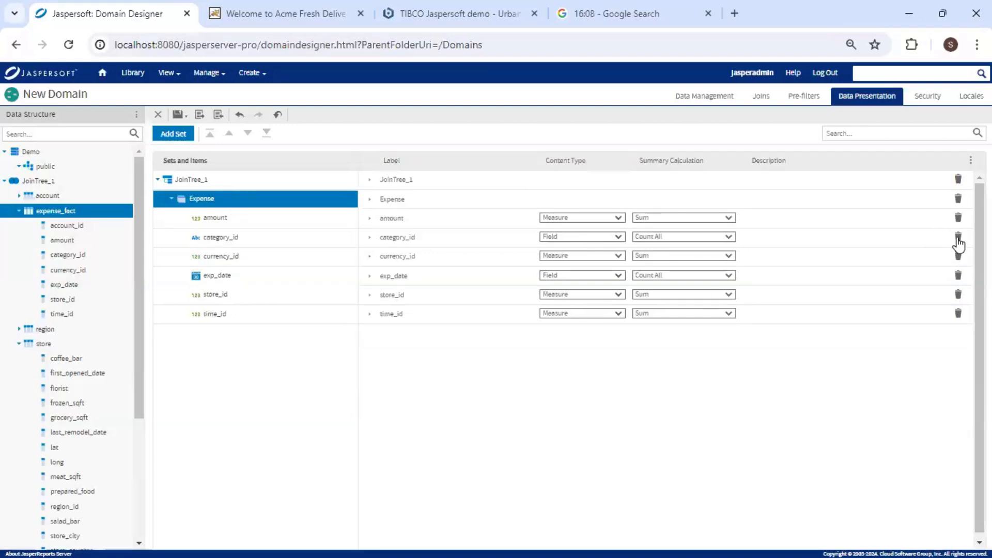
pyautogui.click(958, 238)
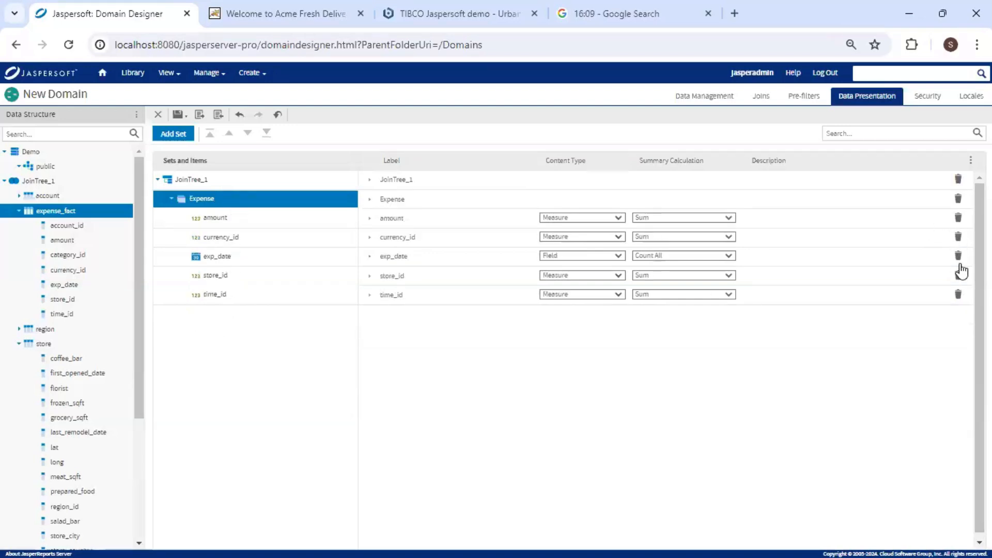
pyautogui.click(958, 237)
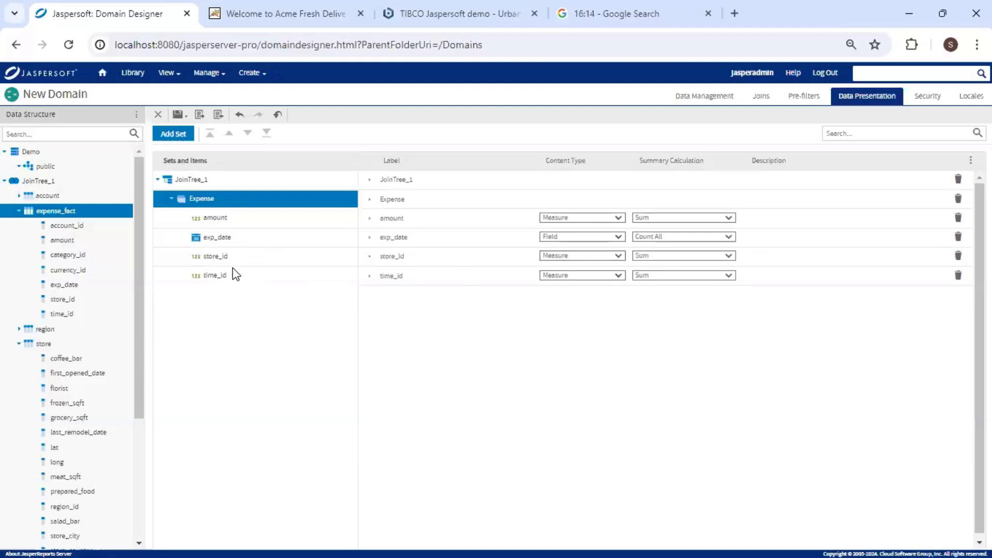
pyautogui.click(958, 256)
pyautogui.click(958, 256)
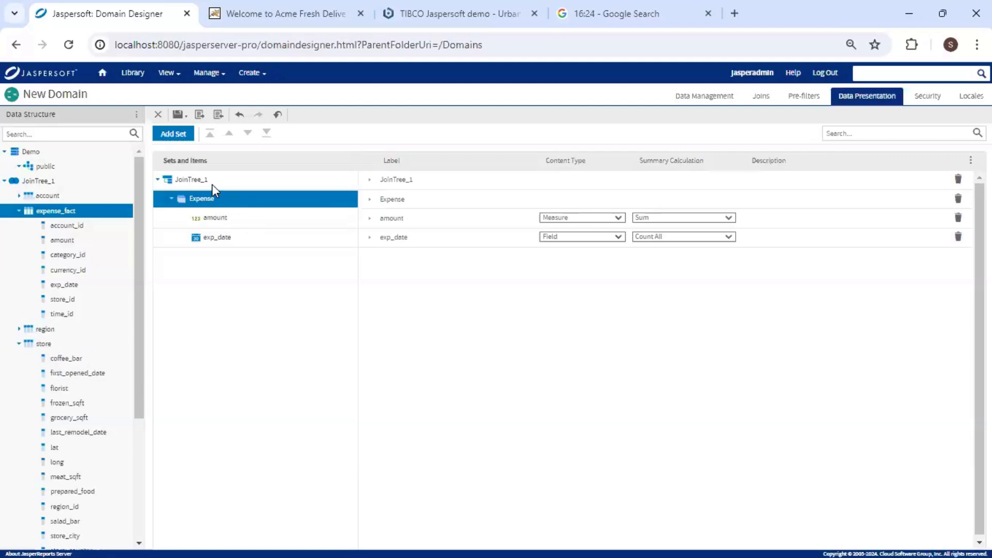
# Add a new set and rename NewSet1 to Store.
pyautogui.click(180, 136)
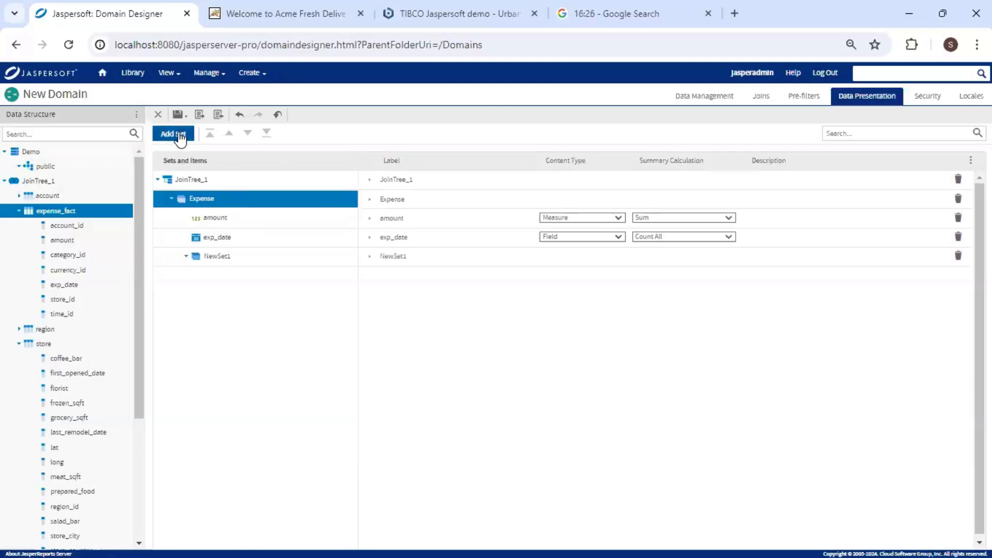
pyautogui.click(412, 256)
pyautogui.moveTo(432, 257); pyautogui.dragTo(365, 255)
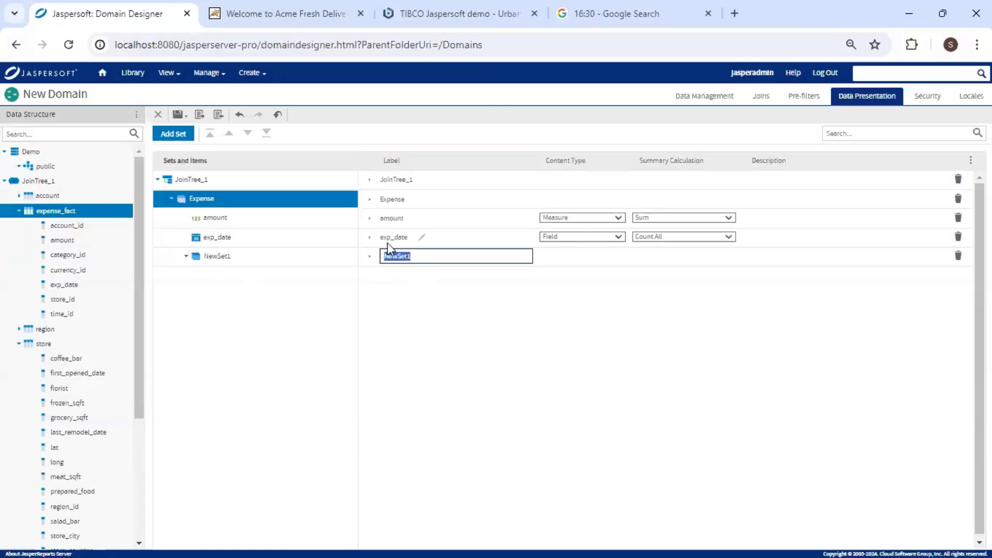
pyautogui.write('Store')
pyautogui.click(227, 299)
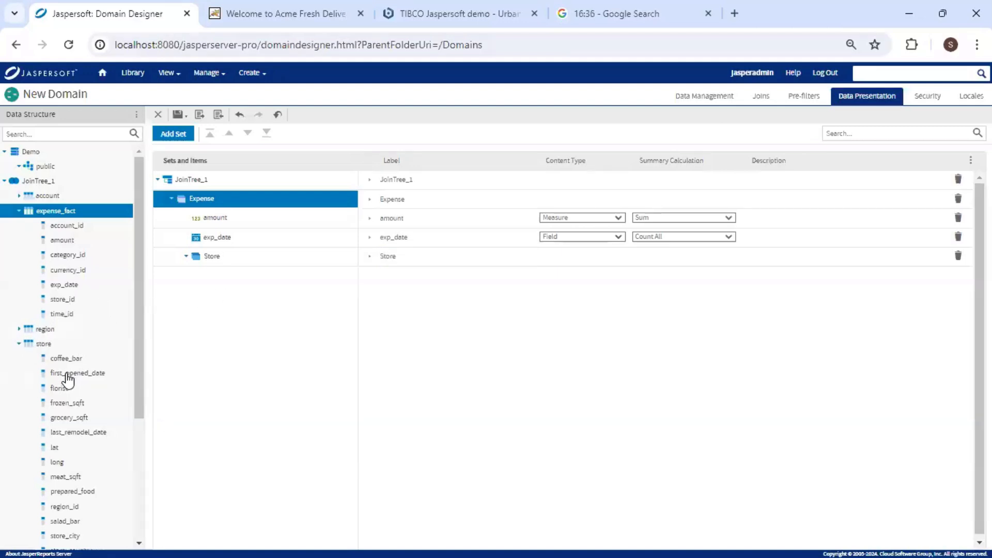
# Put the store table's store_type and grocery_sqft items into the Store set.
pyautogui.scroll(-4, 66, 372)
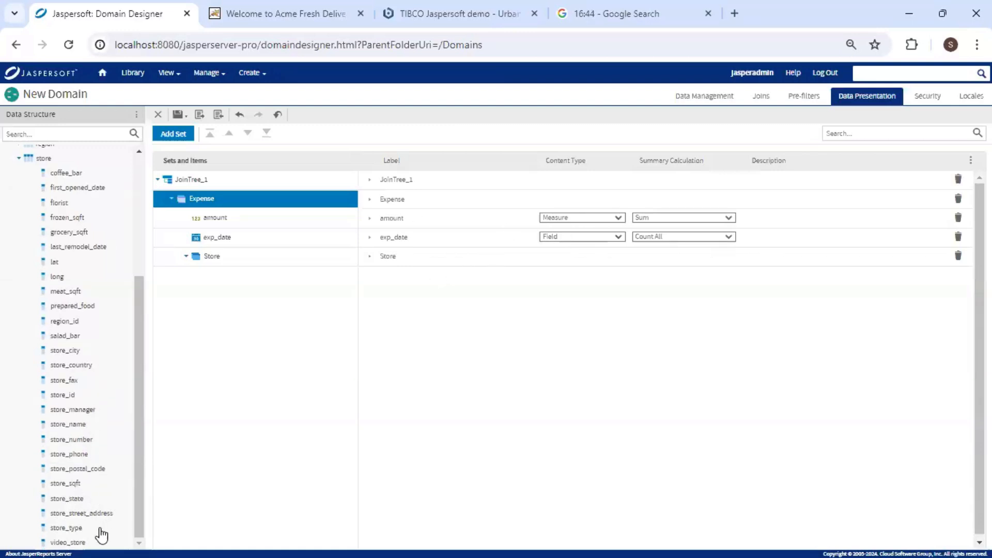
pyautogui.moveTo(79, 529); pyautogui.dragTo(411, 255)
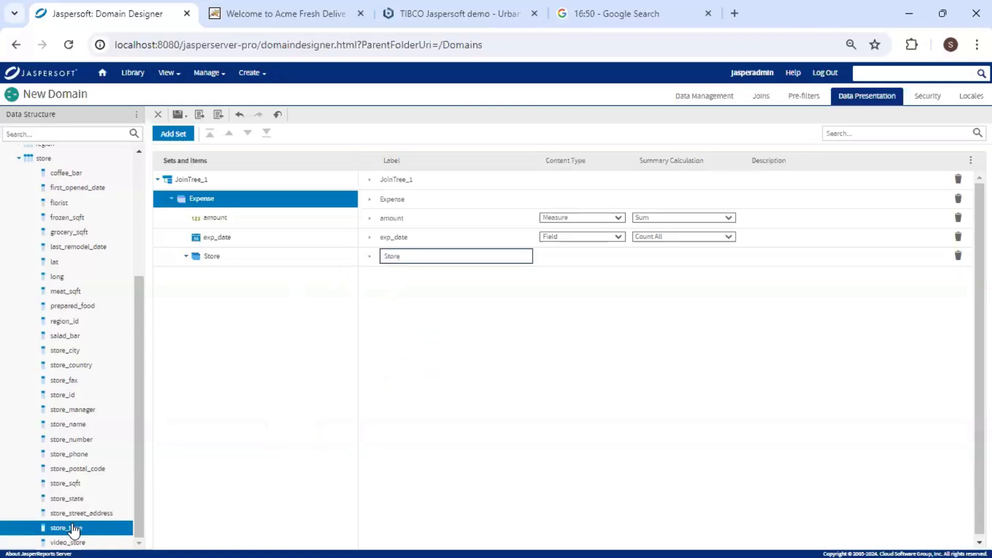
pyautogui.moveTo(73, 530); pyautogui.dragTo(221, 261)
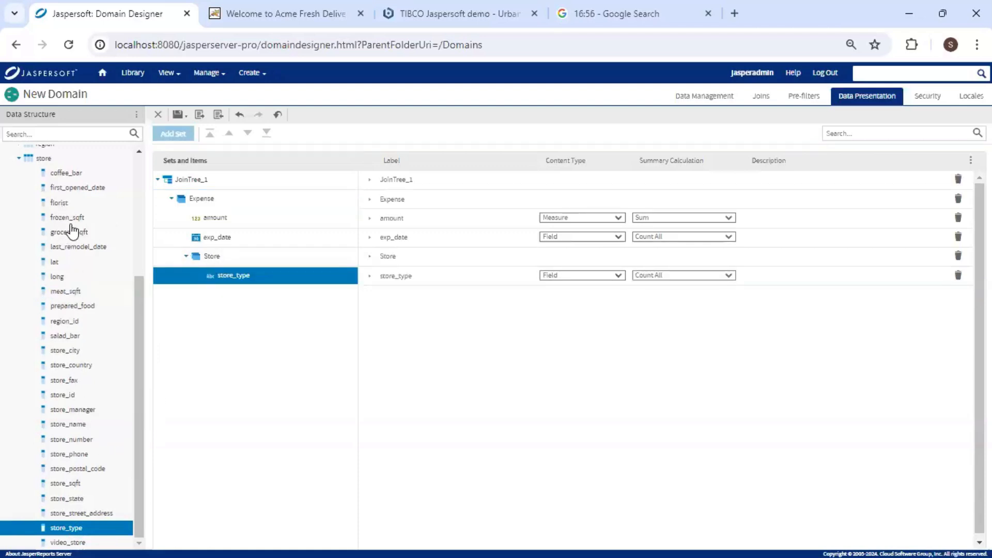
pyautogui.moveTo(69, 234); pyautogui.dragTo(243, 266)
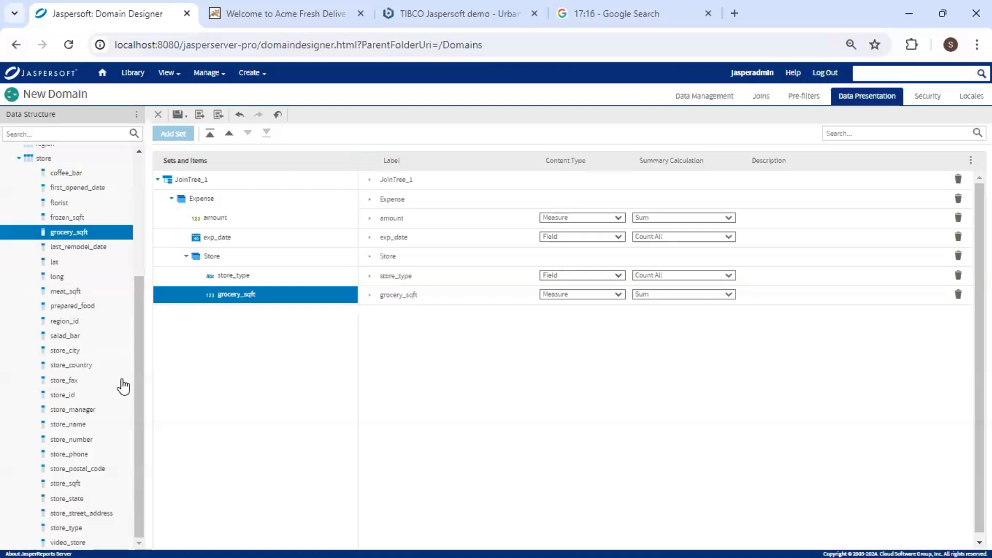
# Add store_name and store_sqft from the store table into the Store set.
pyautogui.moveTo(74, 484); pyautogui.dragTo(328, 281)
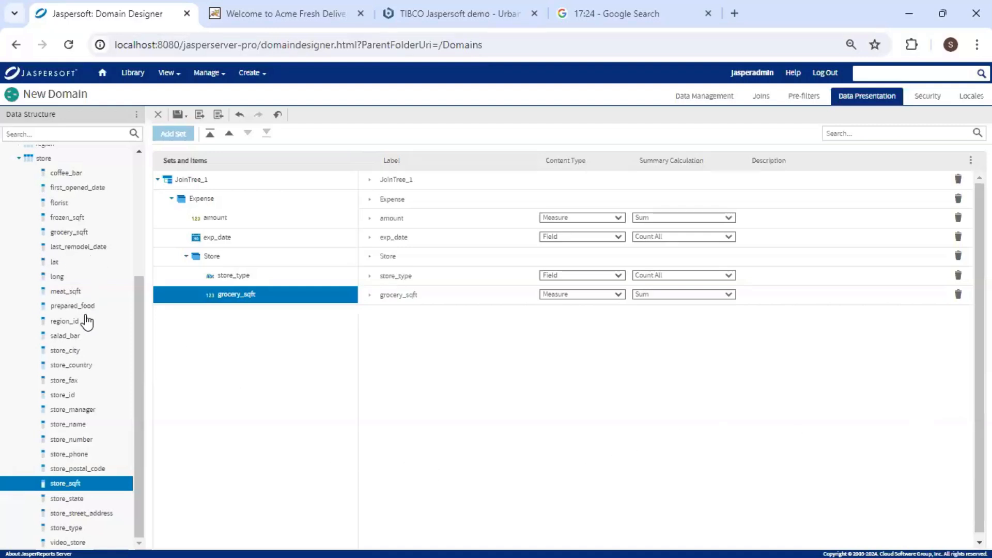
pyautogui.moveTo(81, 432); pyautogui.dragTo(250, 299)
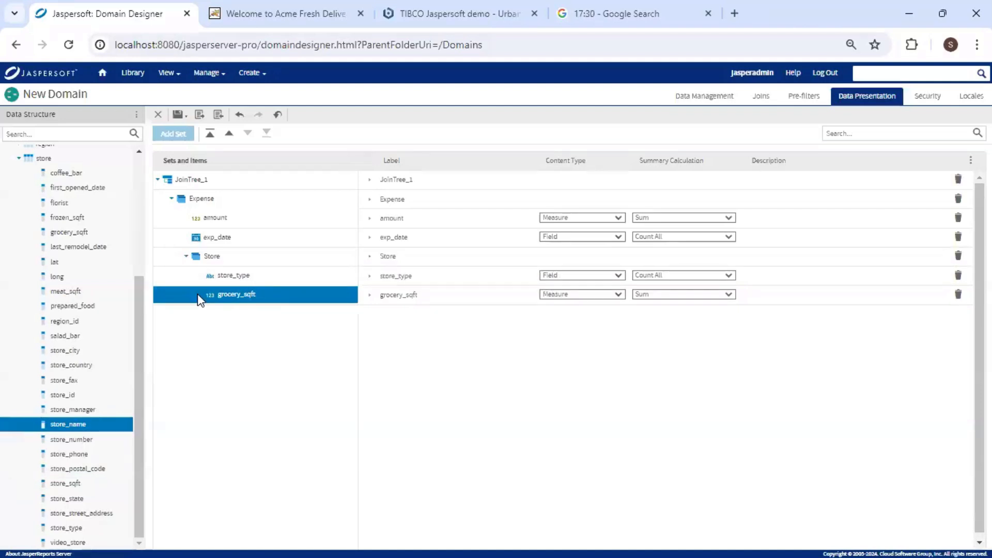
pyautogui.moveTo(90, 429); pyautogui.dragTo(250, 262)
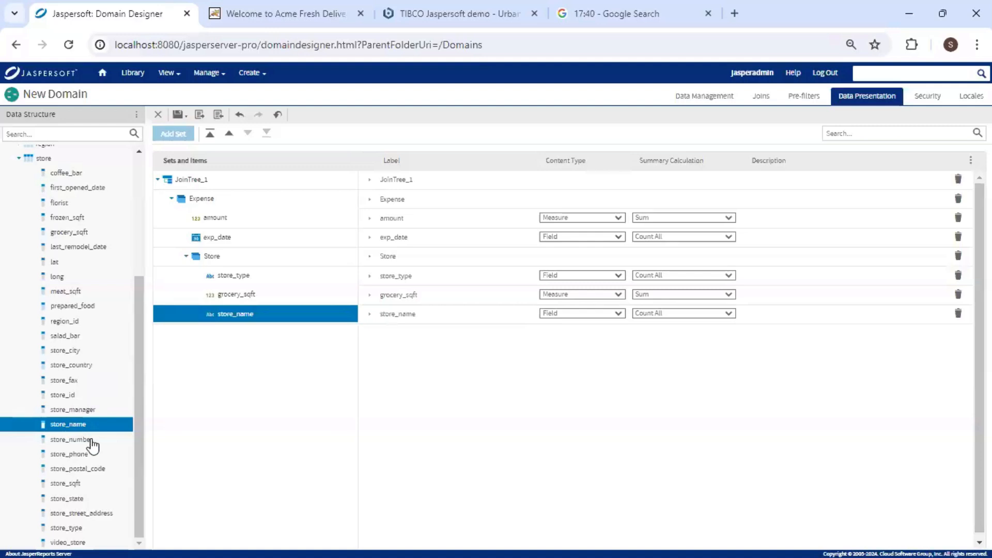
pyautogui.moveTo(74, 484); pyautogui.dragTo(259, 280)
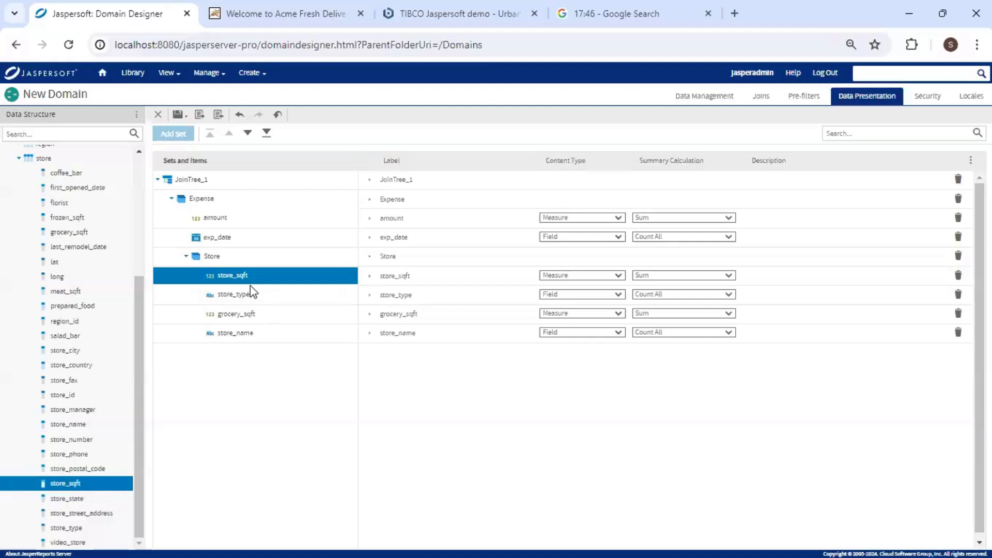
# Reorder the Store set items to store_type, store_sqft, store_name, grocery_sqft.
pyautogui.click(258, 337)
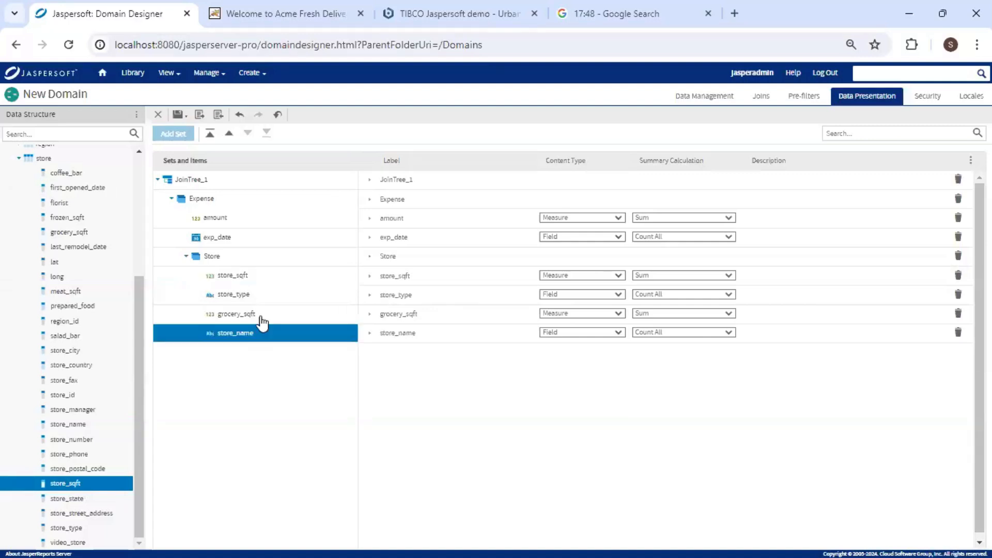
pyautogui.click(265, 316)
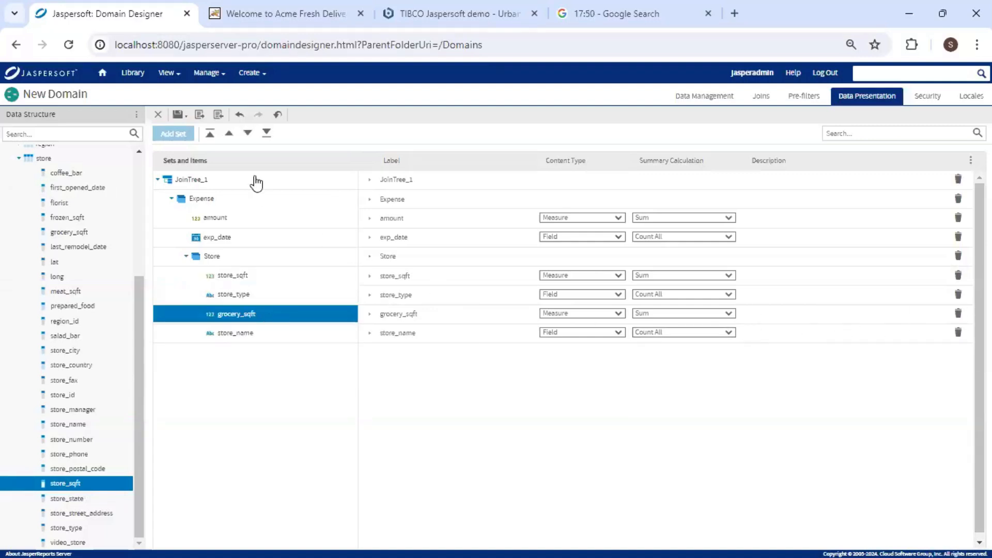
pyautogui.click(248, 133)
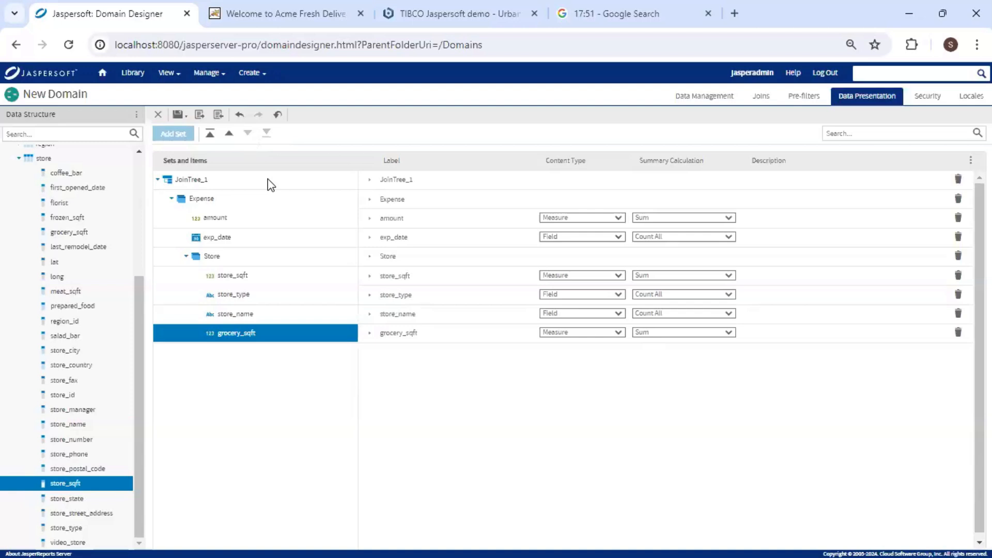
pyautogui.click(262, 280)
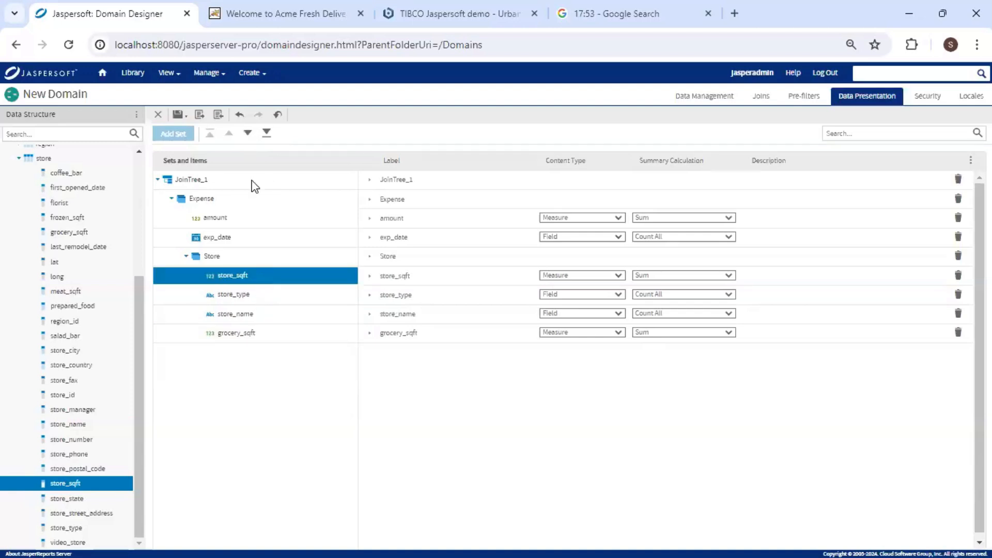
pyautogui.click(248, 134)
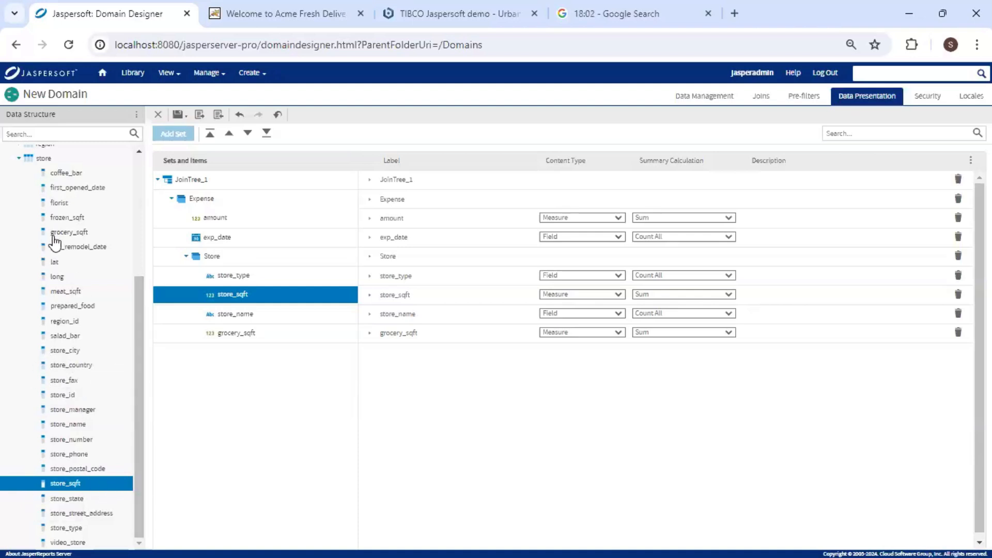
# Expand the region table and add sales_region to the Store set.
pyautogui.click(18, 160)
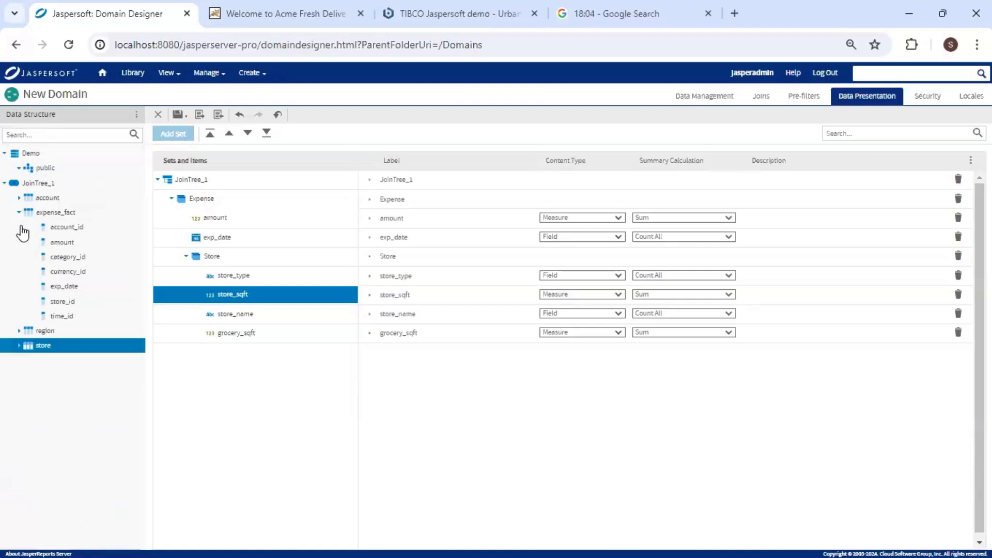
pyautogui.click(21, 331)
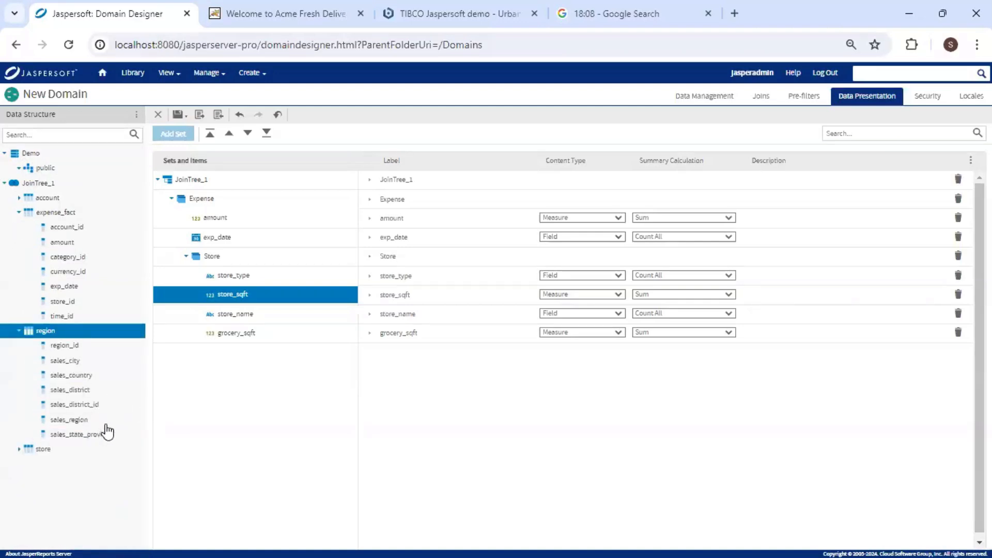
pyautogui.moveTo(84, 421); pyautogui.dragTo(233, 359)
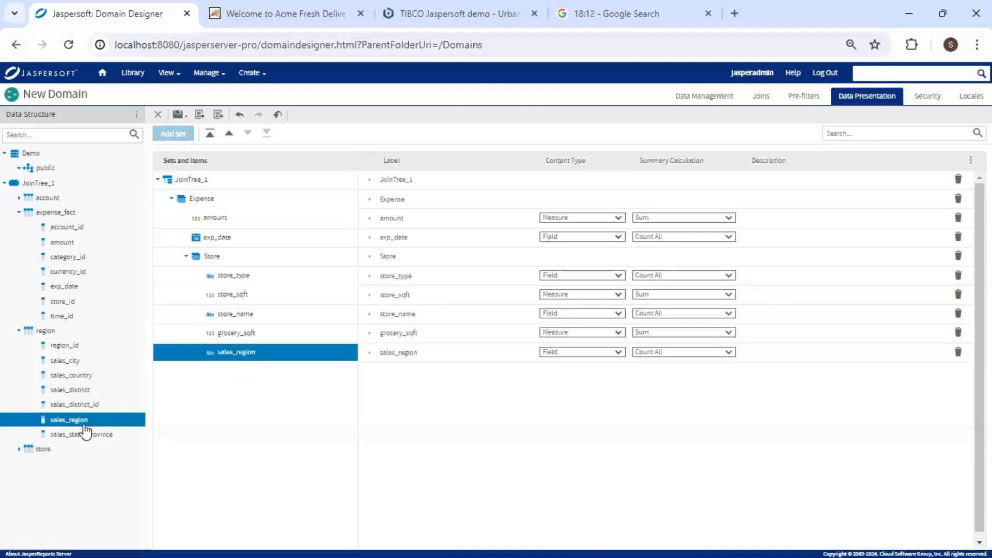
pyautogui.moveTo(73, 376); pyautogui.dragTo(275, 358)
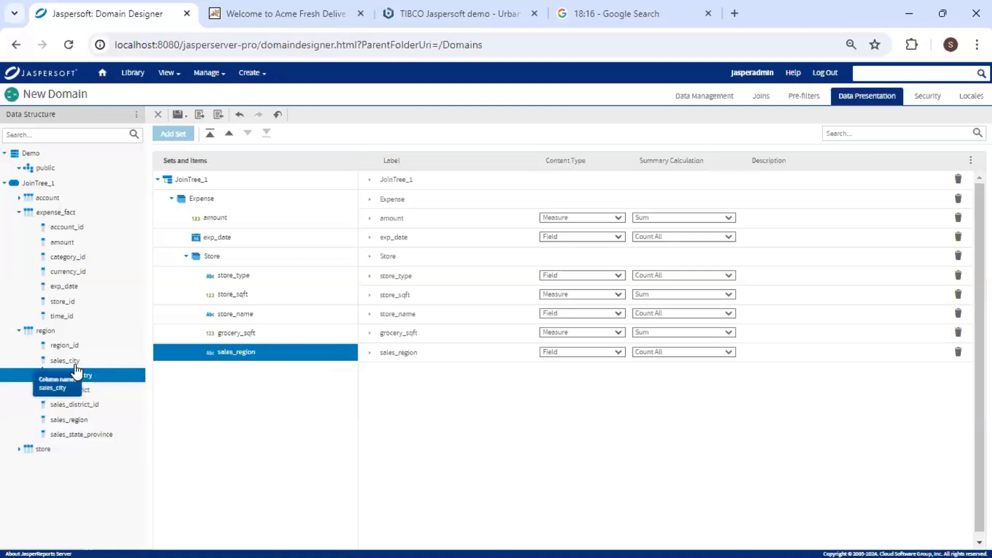
# Relabel amount, exp_date and store_type as Amount, Expense Date and Store Type.
pyautogui.click(409, 219)
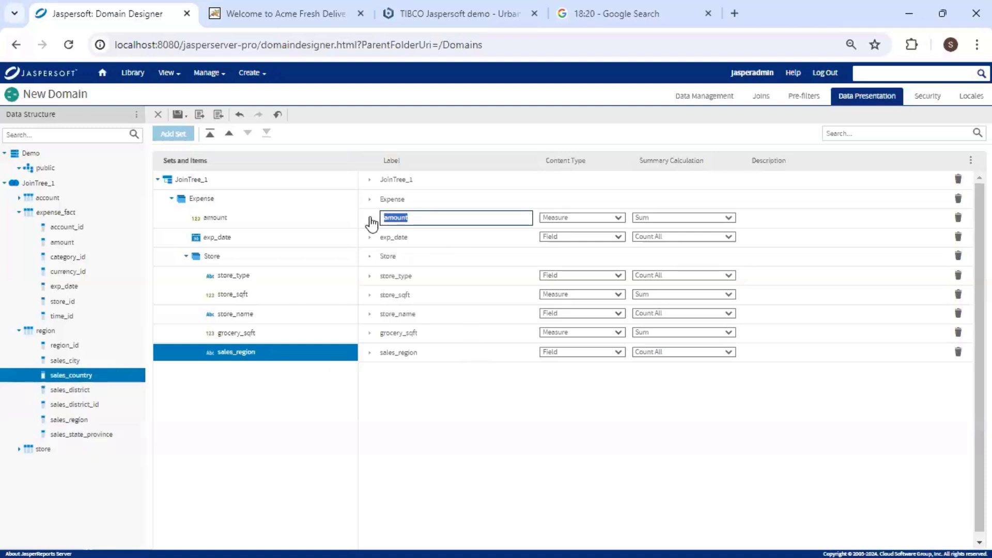
pyautogui.write('A')
pyautogui.click(423, 240)
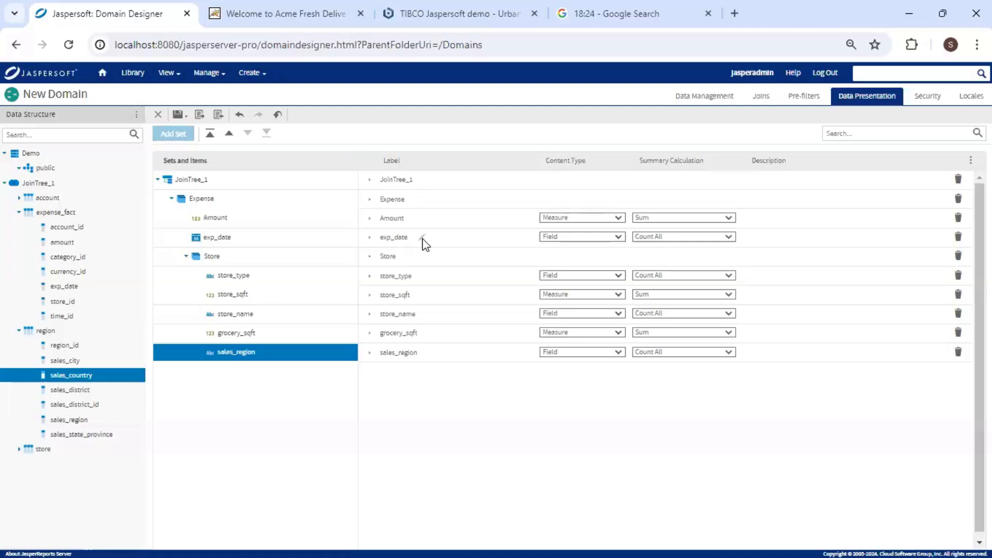
pyautogui.write('Expense D')
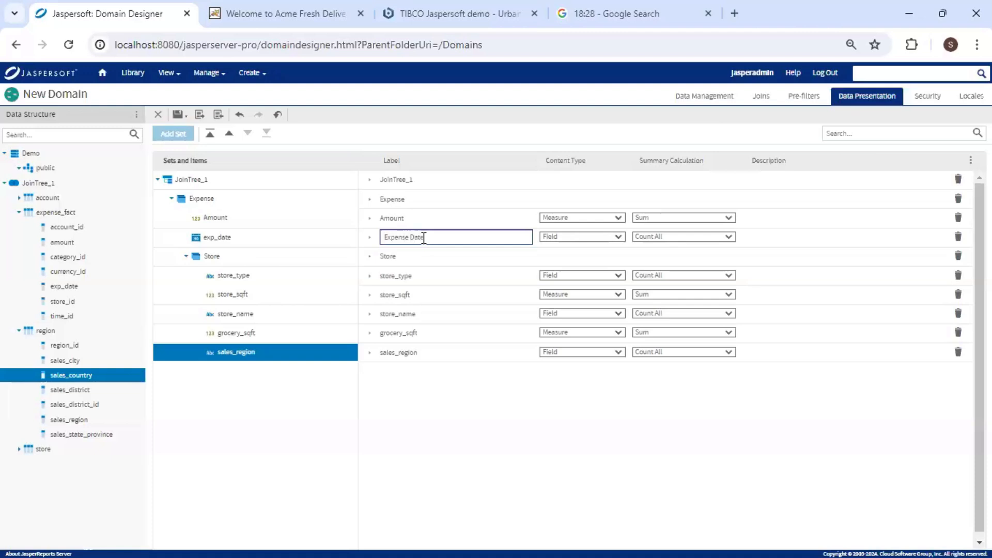
pyautogui.write('ate')
pyautogui.click(405, 277)
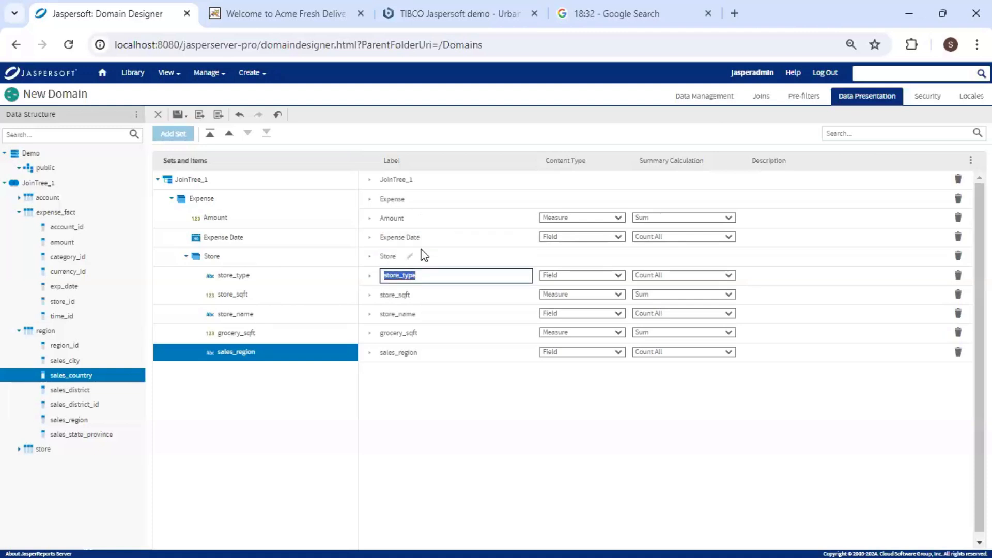
pyautogui.write('St')
# Relabel the remaining items as Store SQFT, Store Name, Grocery SQFT and Region.
pyautogui.click(418, 293)
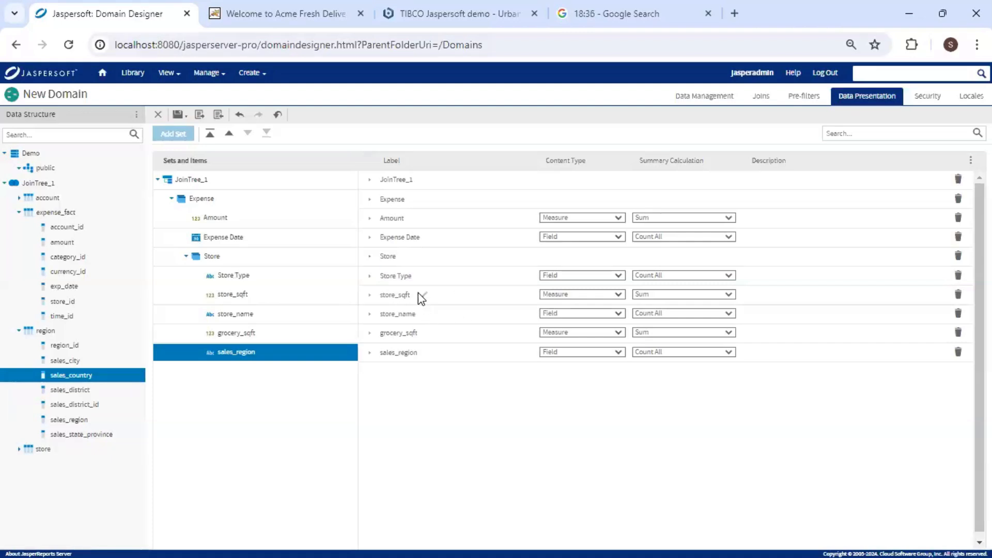
pyautogui.write('Store SQFT')
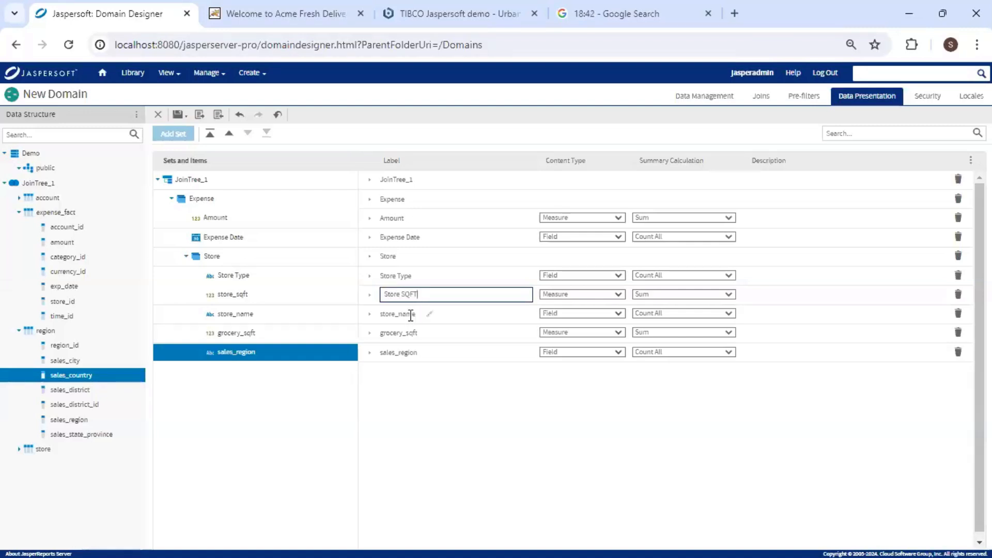
pyautogui.click(411, 314)
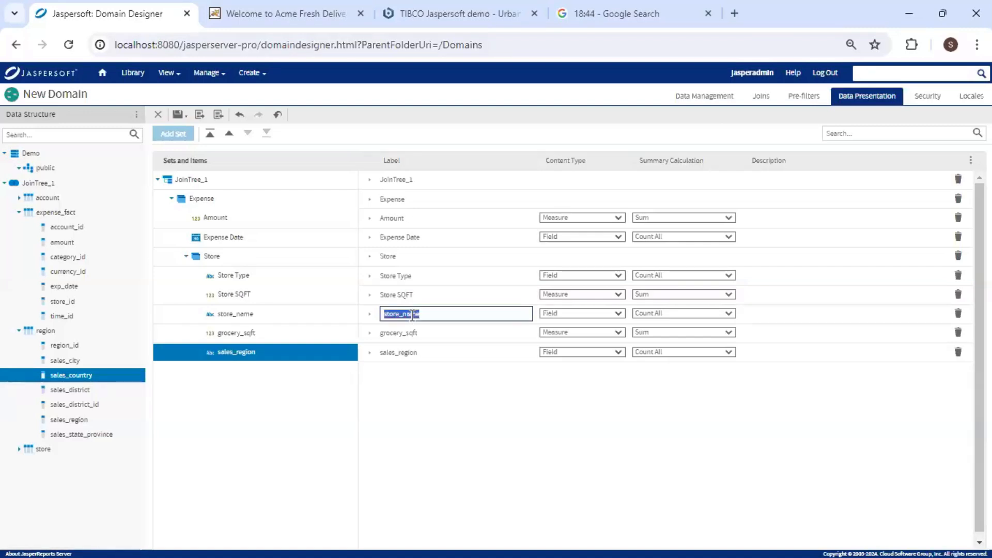
pyautogui.write('St')
pyautogui.click(411, 335)
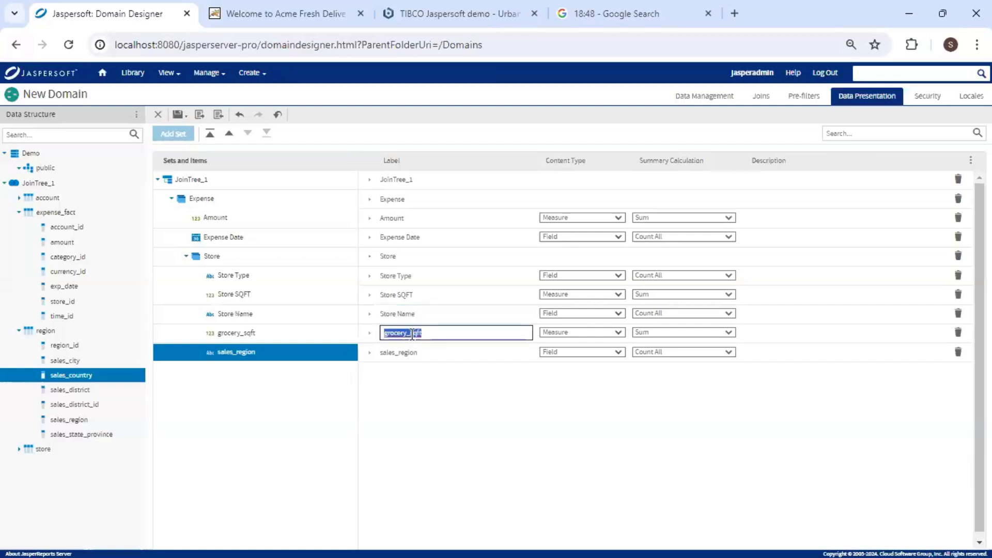
pyautogui.write('Gr')
pyautogui.click(415, 352)
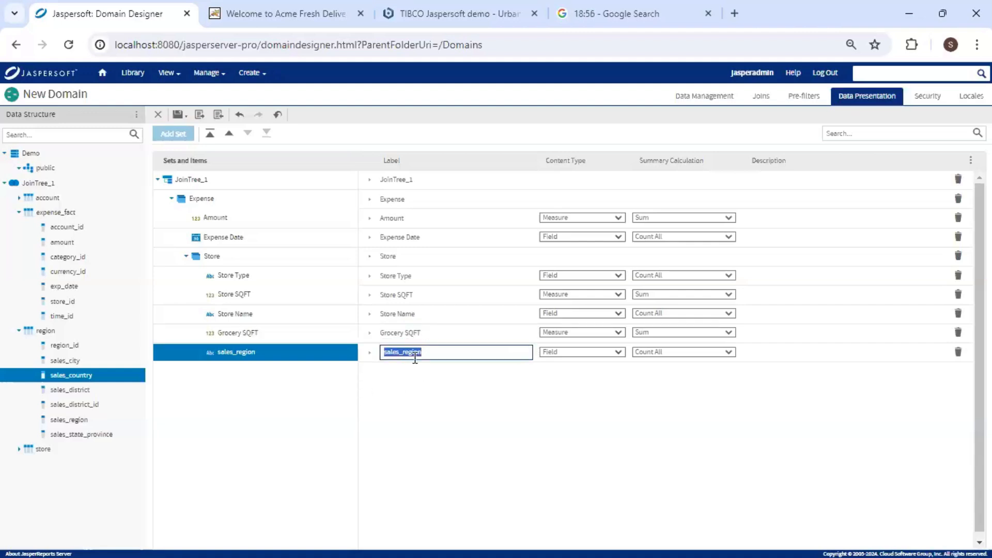
pyautogui.write('Re')
# Add sales_country to the Store set and move it just above Region.
pyautogui.click(103, 406)
pyautogui.moveTo(93, 380); pyautogui.dragTo(233, 285)
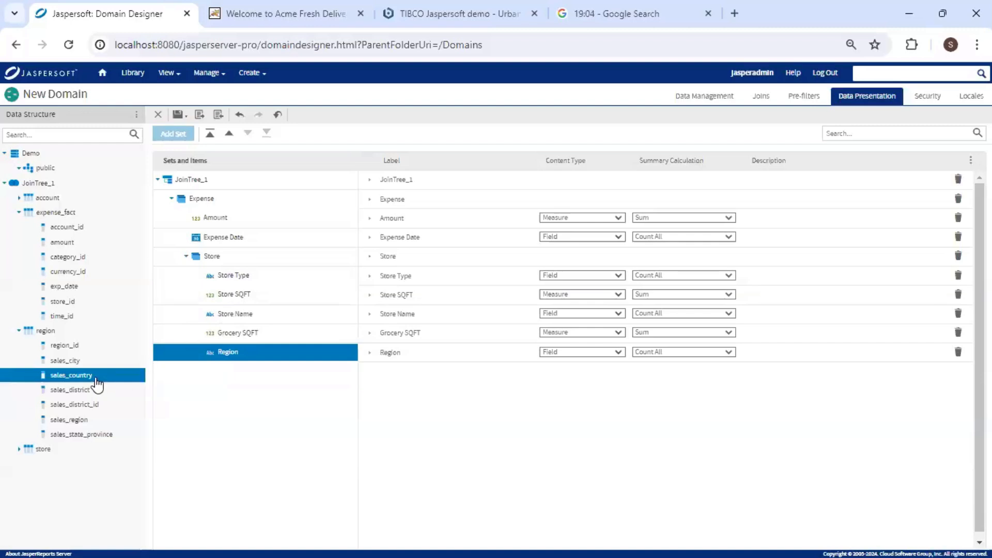
pyautogui.moveTo(97, 383); pyautogui.dragTo(241, 279)
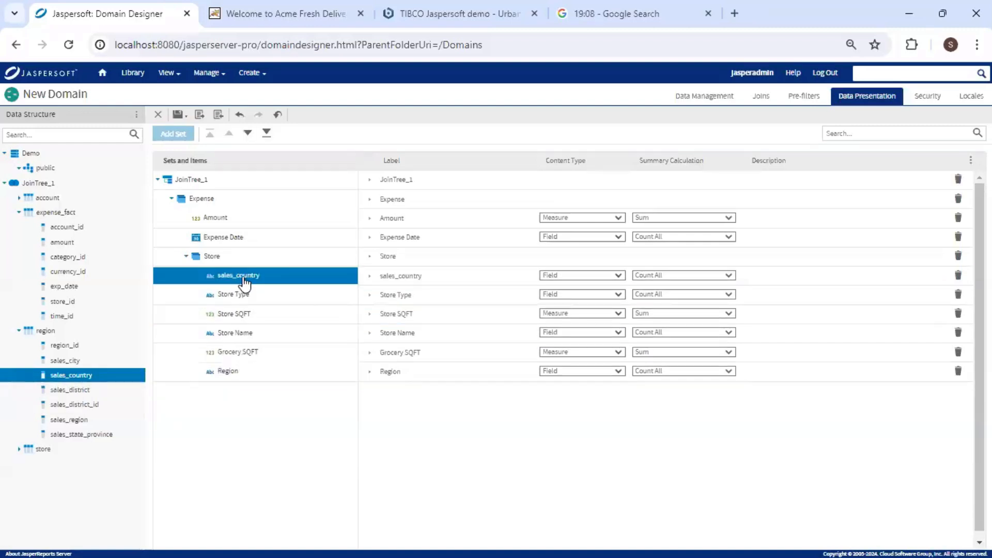
pyautogui.click(250, 133)
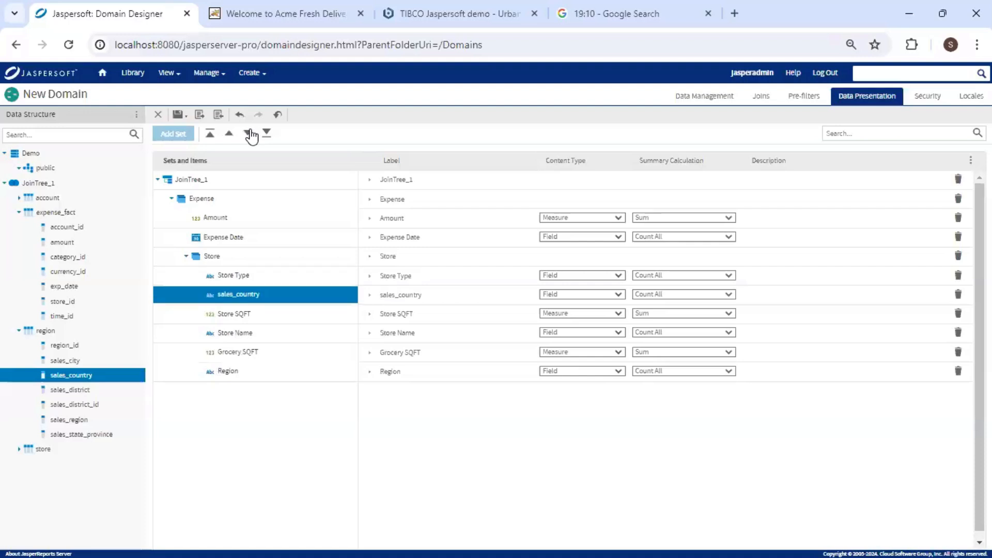
pyautogui.click(249, 133)
pyautogui.click(250, 133)
pyautogui.click(250, 133)
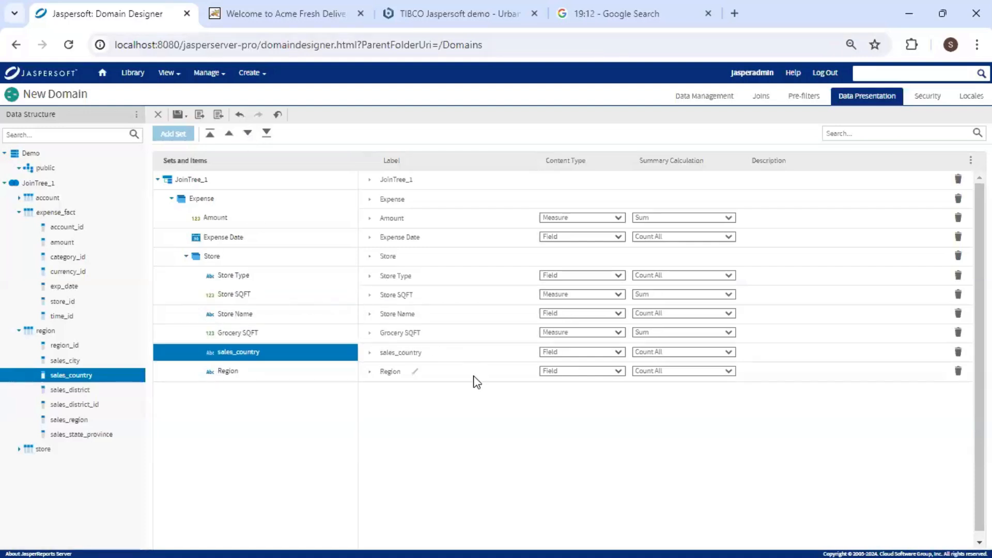
# Relabel sales_country as Country and bring up the domain's Security rules.
pyautogui.click(423, 351)
pyautogui.doubleClick(410, 356)
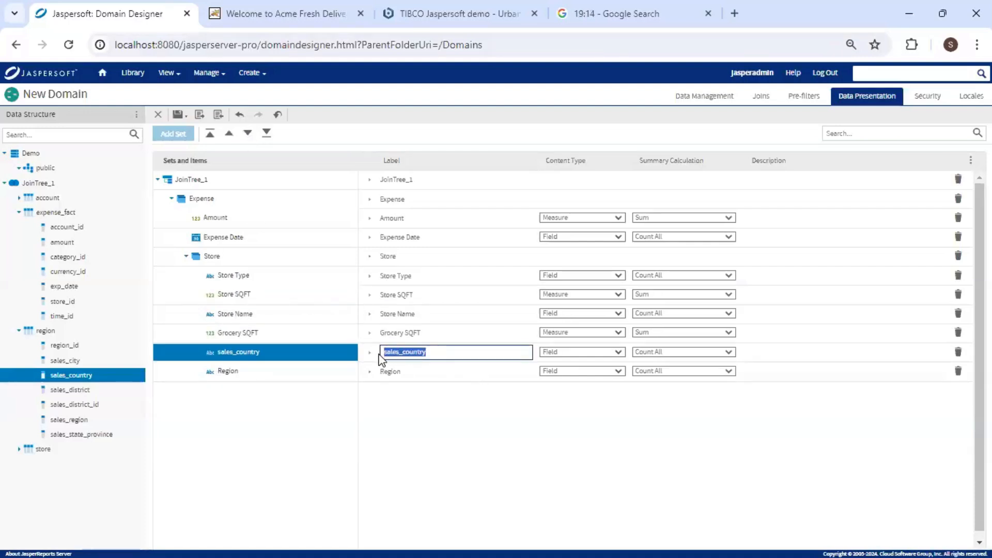
pyautogui.write('Country')
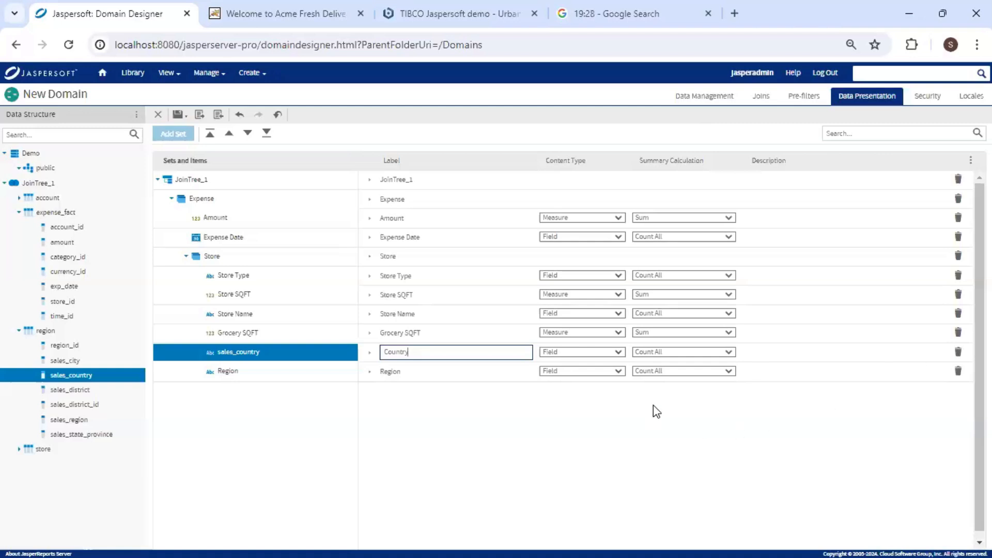
pyautogui.click(928, 98)
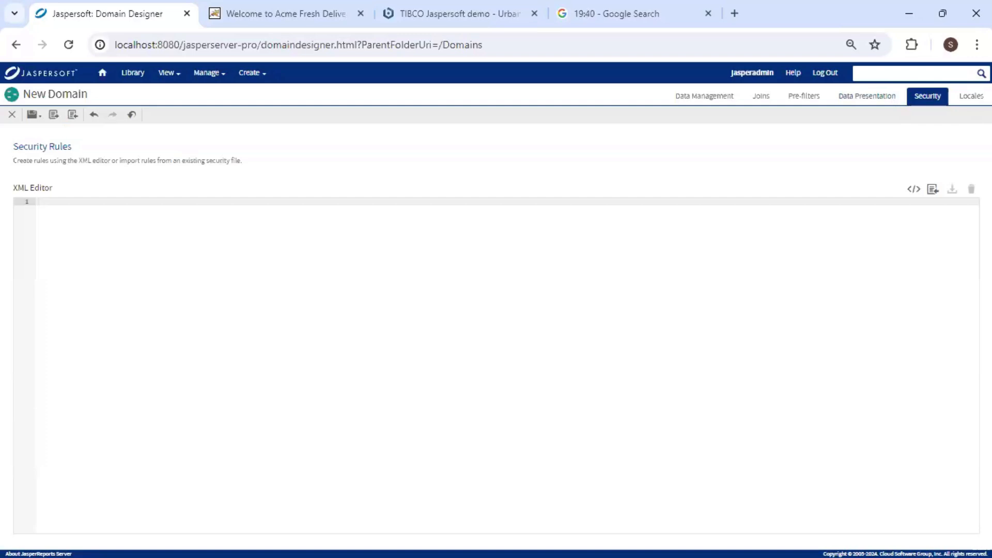
# Keep Amount as a Sum measure and set its data format to -1,234.56.
pyautogui.click(965, 100)
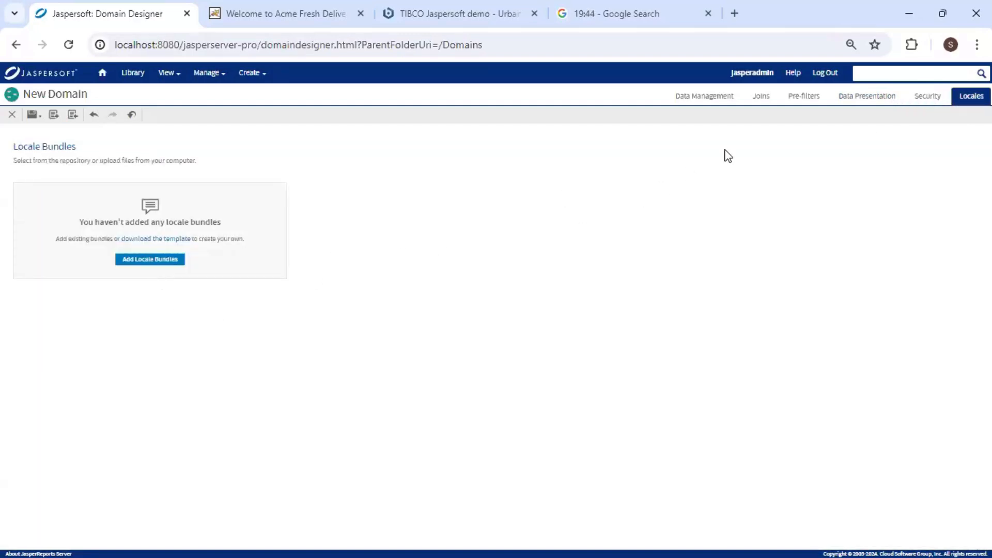
pyautogui.click(858, 97)
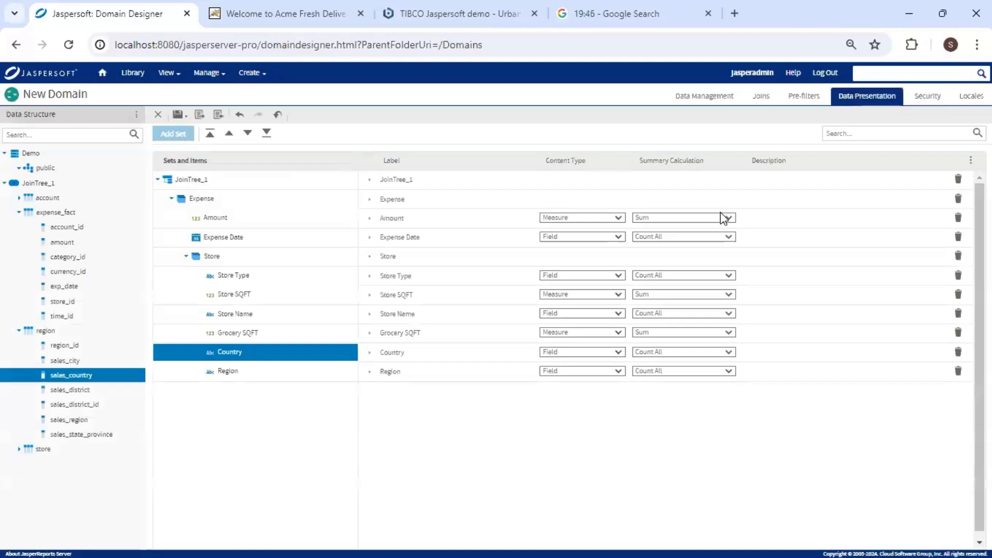
pyautogui.click(370, 219)
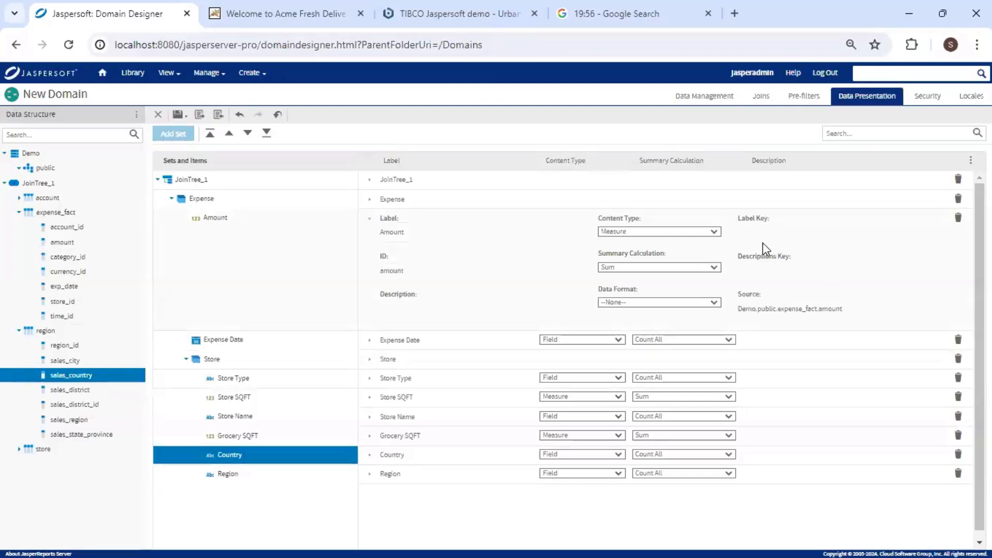
pyautogui.click(715, 233)
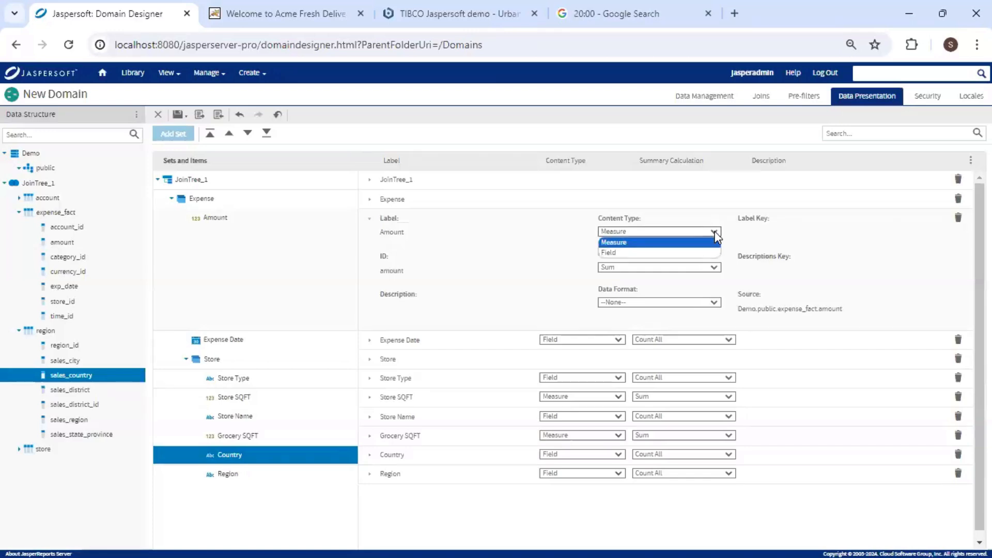
pyautogui.click(715, 236)
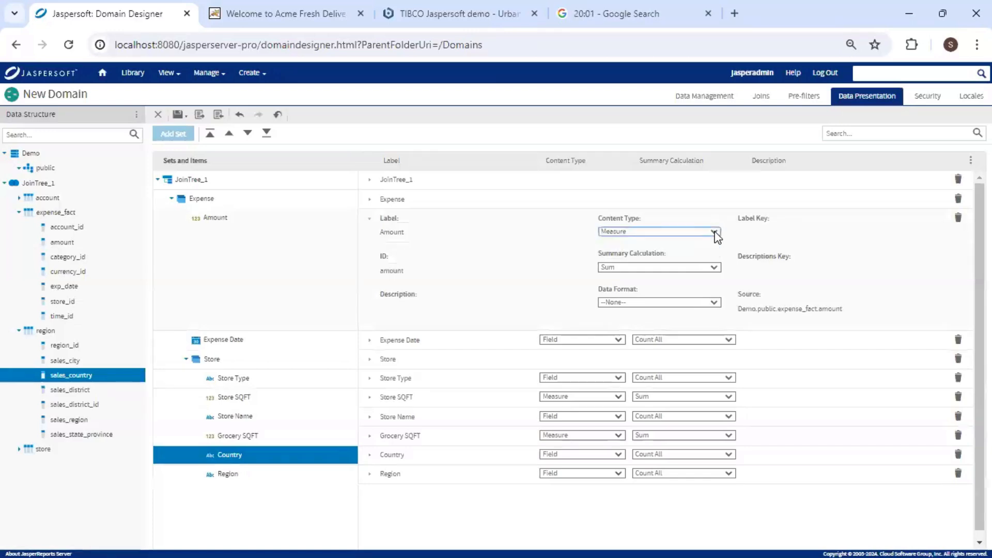
pyautogui.click(714, 268)
pyautogui.click(715, 269)
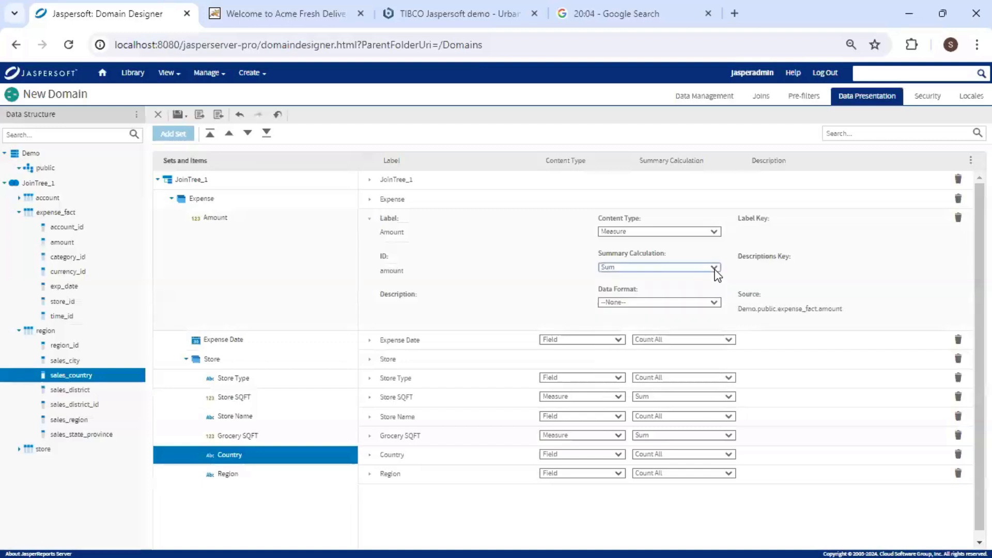
pyautogui.click(715, 304)
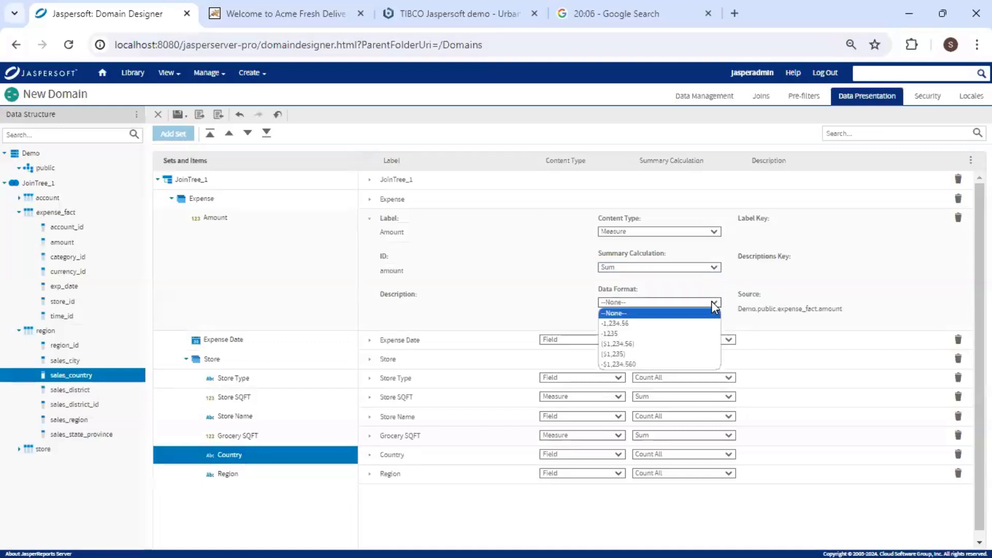
pyautogui.click(713, 304)
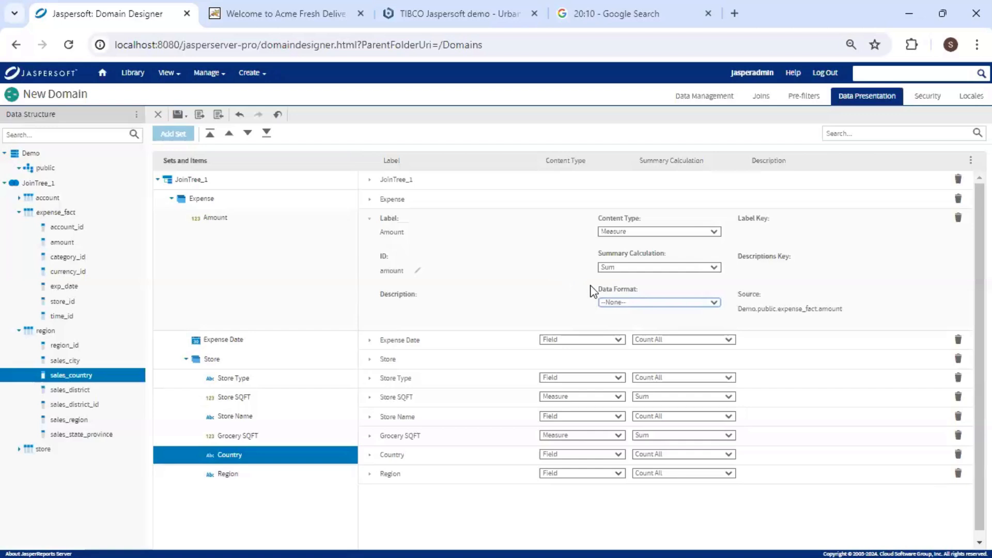
pyautogui.click(715, 303)
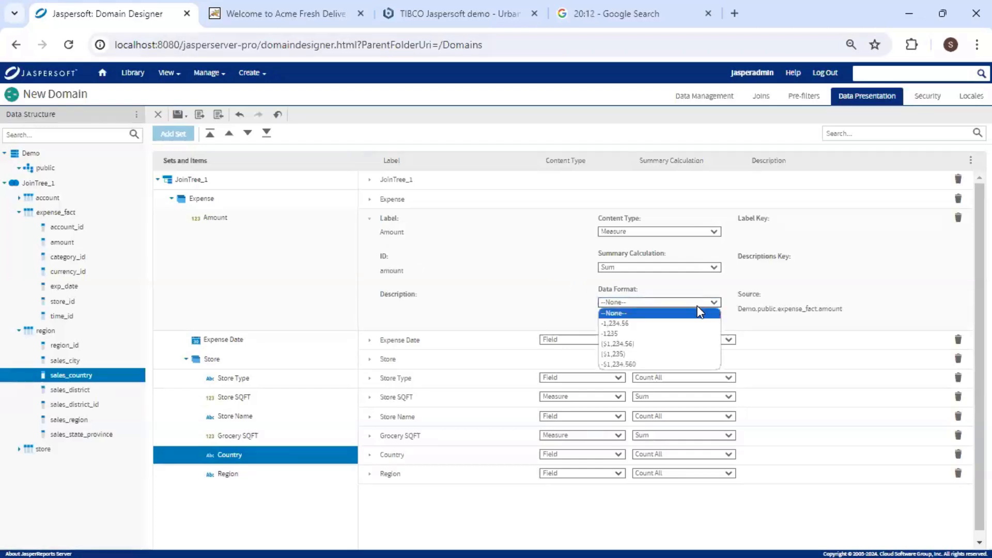
pyautogui.click(688, 325)
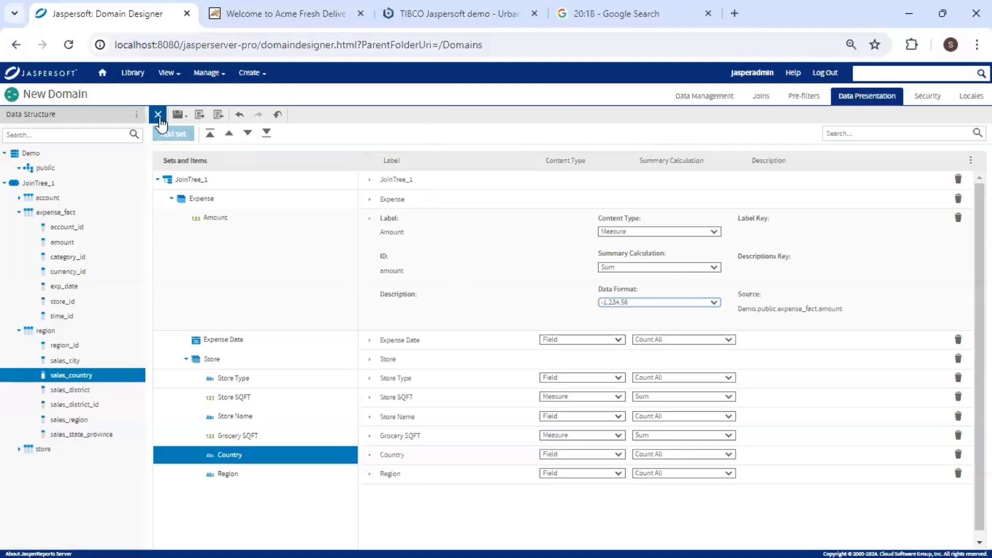
# Save the domain as Demo Expense Domain in the Domains folder.
pyautogui.moveTo(177, 114)
pyautogui.click(192, 135)
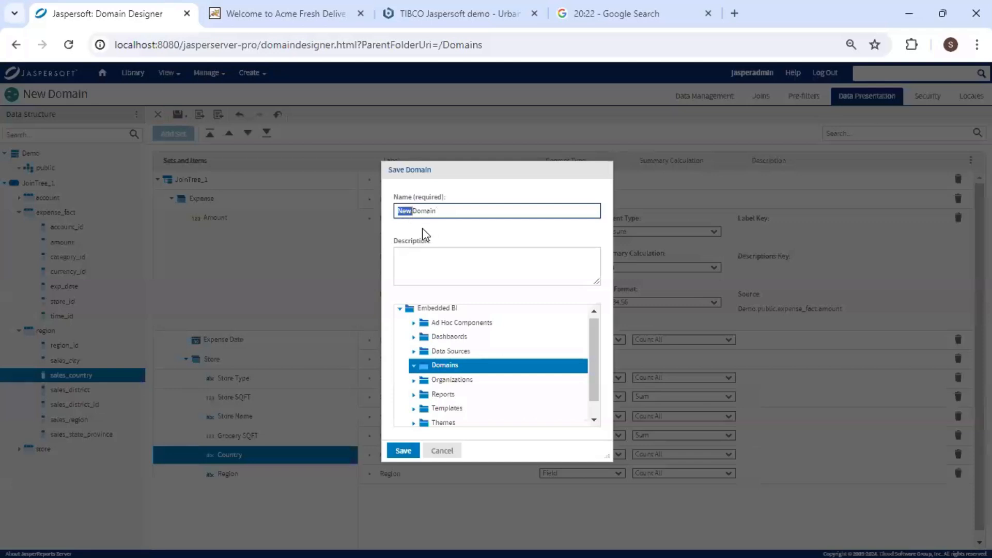
pyautogui.write('Ex')
pyautogui.write('dEMO')
pyautogui.doubleClick(413, 210)
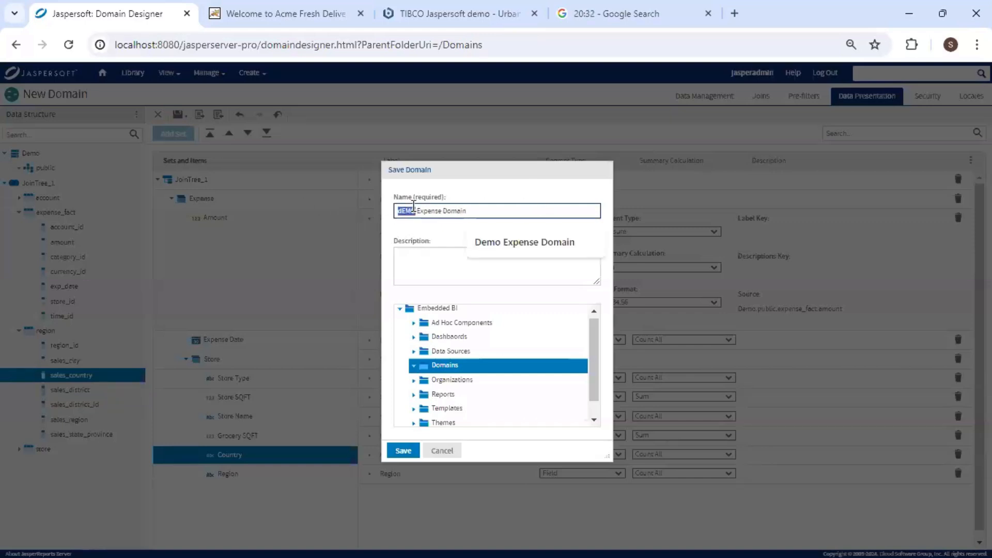
pyautogui.click(522, 242)
pyautogui.press('Return')
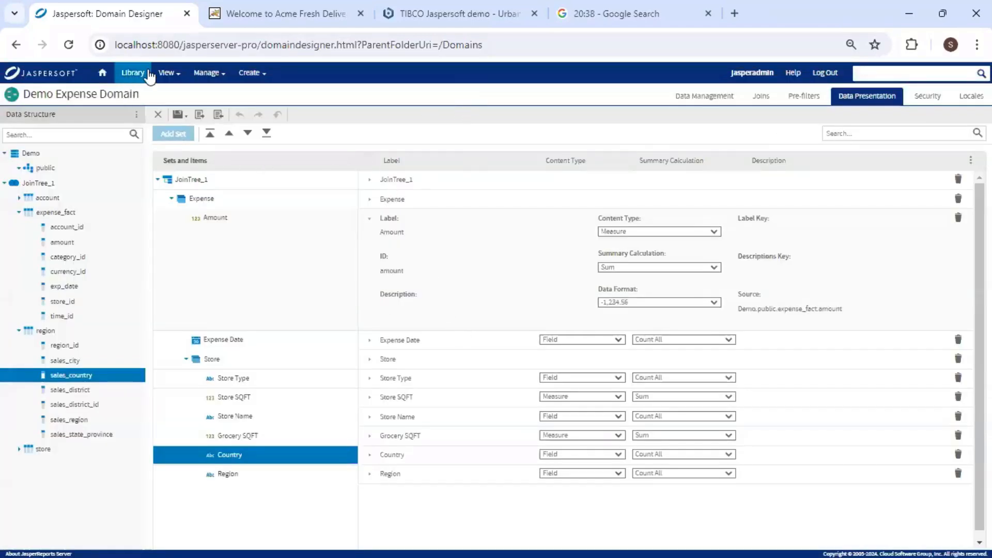
pyautogui.click(169, 72)
# From the repository, start creating a new Ad Hoc View.
pyautogui.click(196, 112)
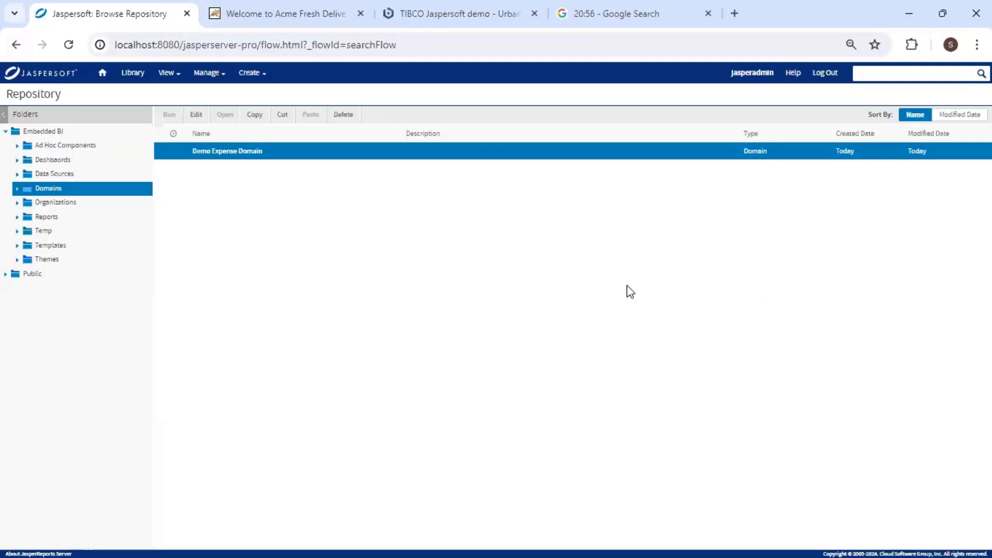
pyautogui.click(252, 73)
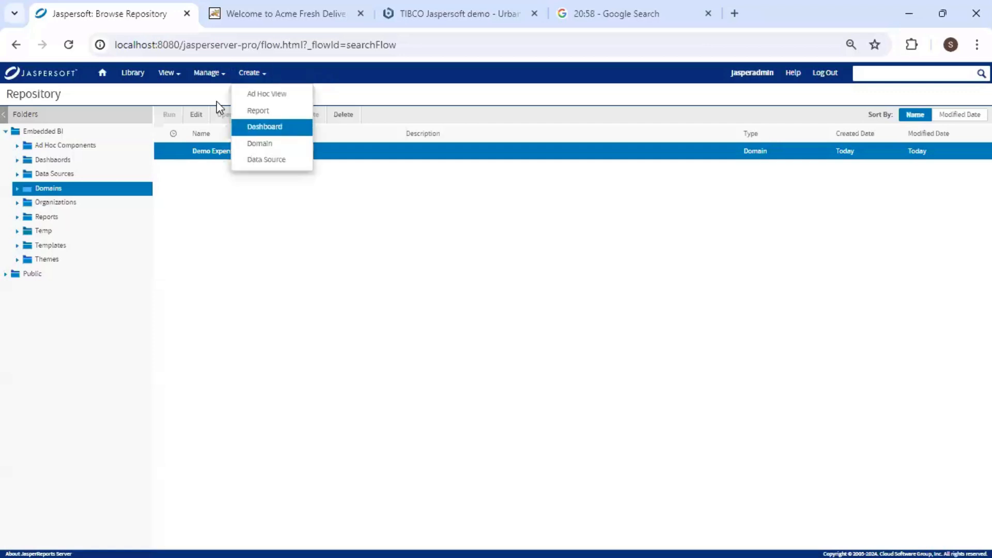
pyautogui.click(279, 99)
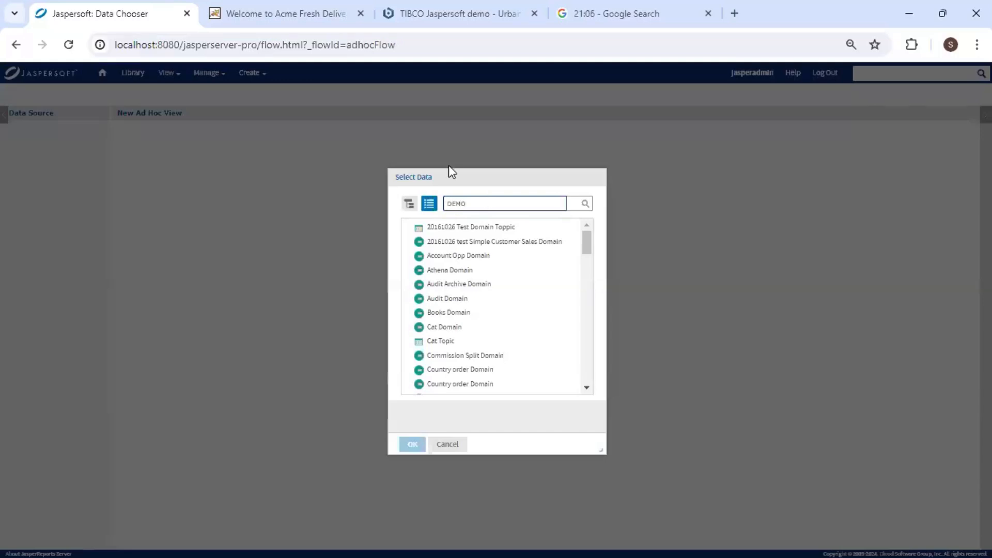
# Pick Demo Expense Domain as the data and include the entire Expense set.
pyautogui.press('Return')
pyautogui.click(487, 243)
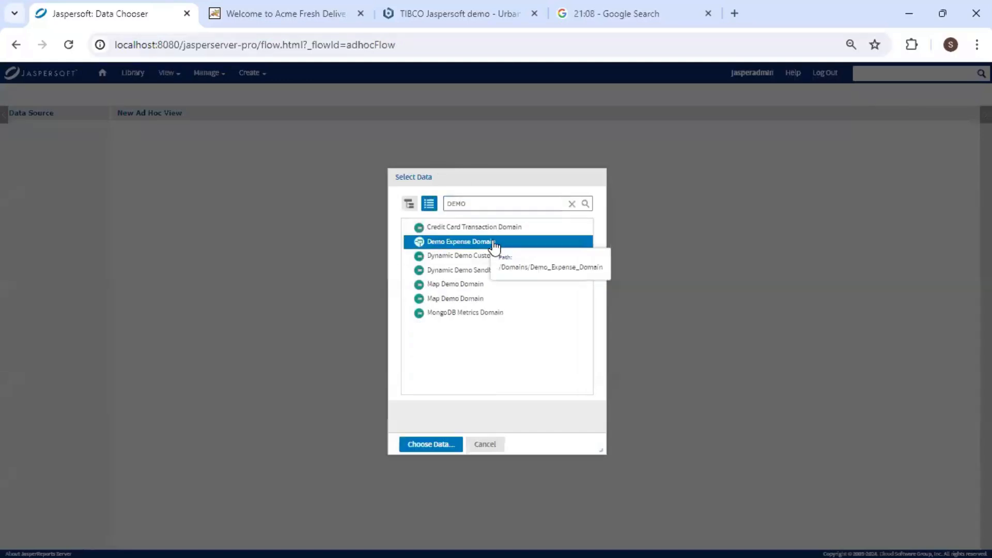
pyautogui.click(434, 448)
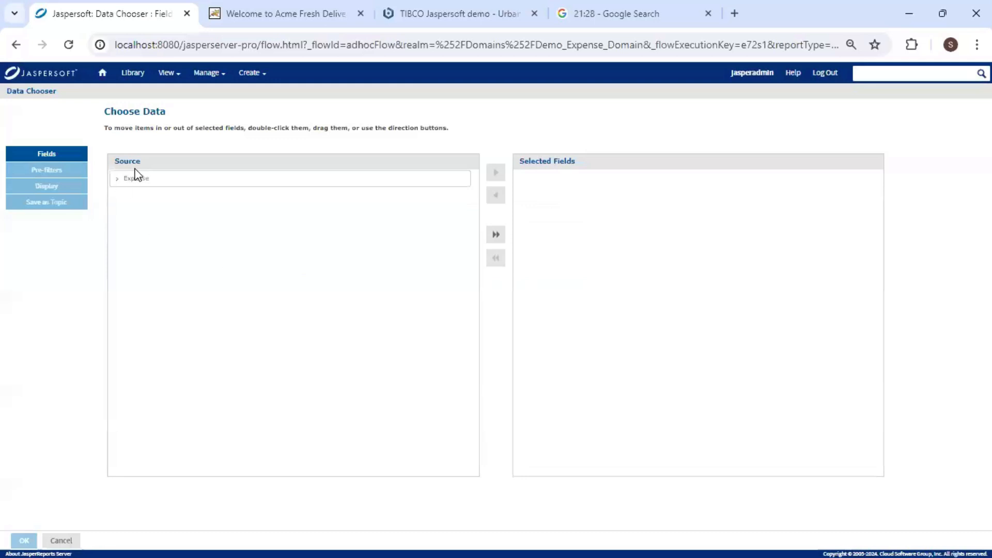
pyautogui.click(140, 178)
pyautogui.doubleClick(141, 181)
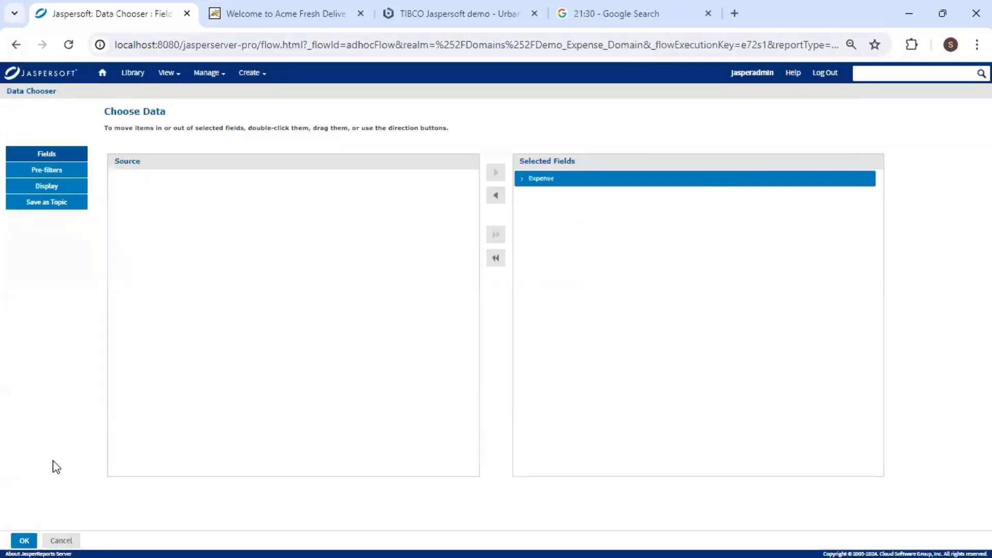
pyautogui.click(26, 541)
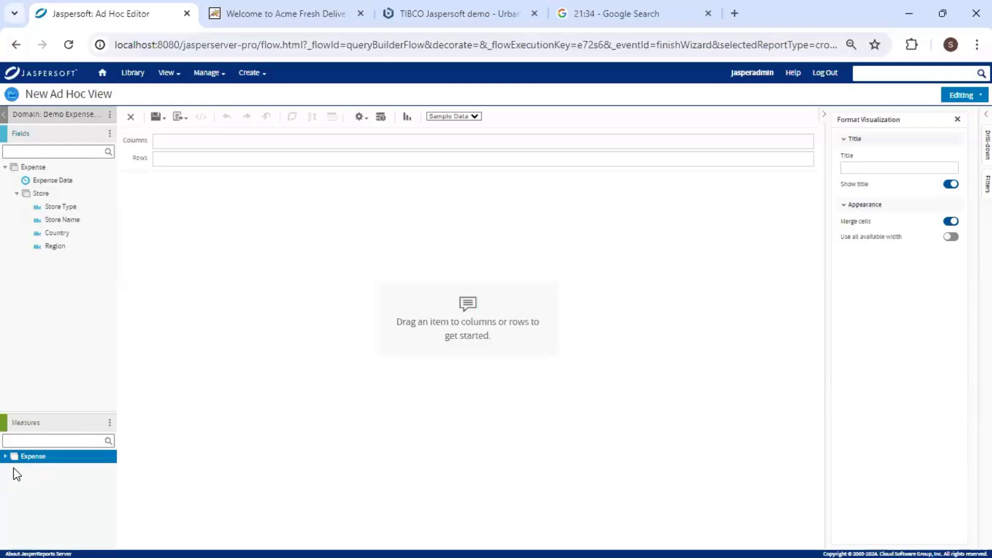
# Place Region, then Store SQFT and Amount, across the crosstab columns.
pyautogui.click(5, 456)
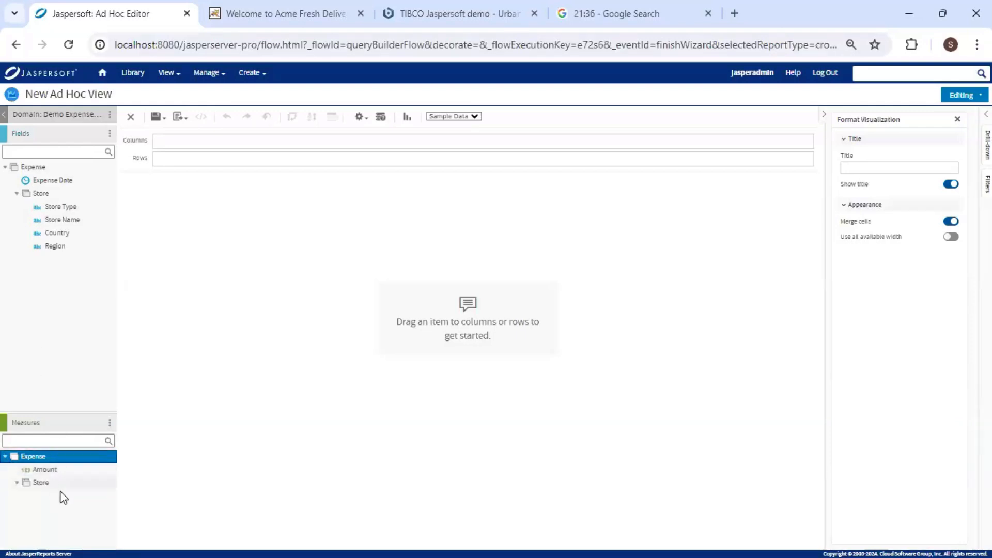
pyautogui.doubleClick(27, 485)
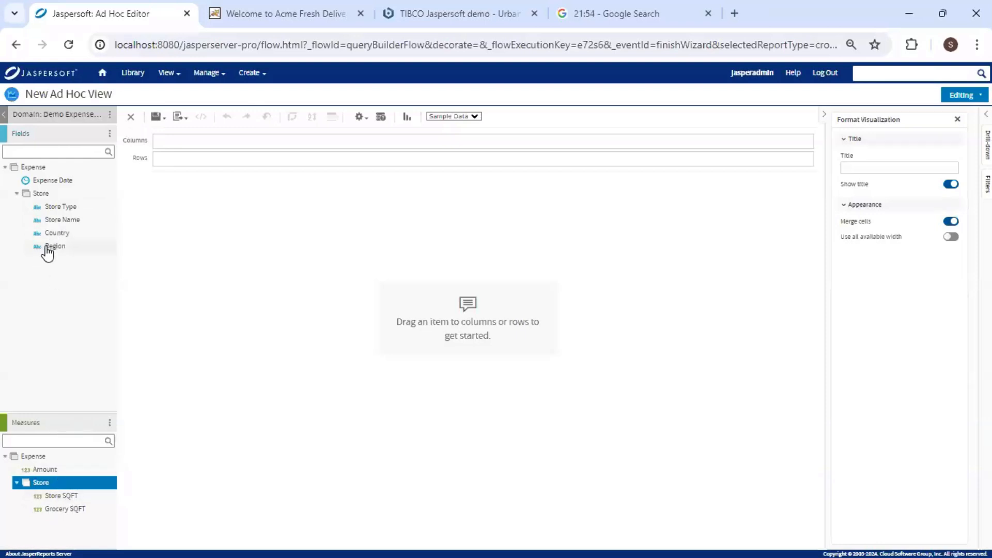
pyautogui.moveTo(47, 251); pyautogui.dragTo(187, 148)
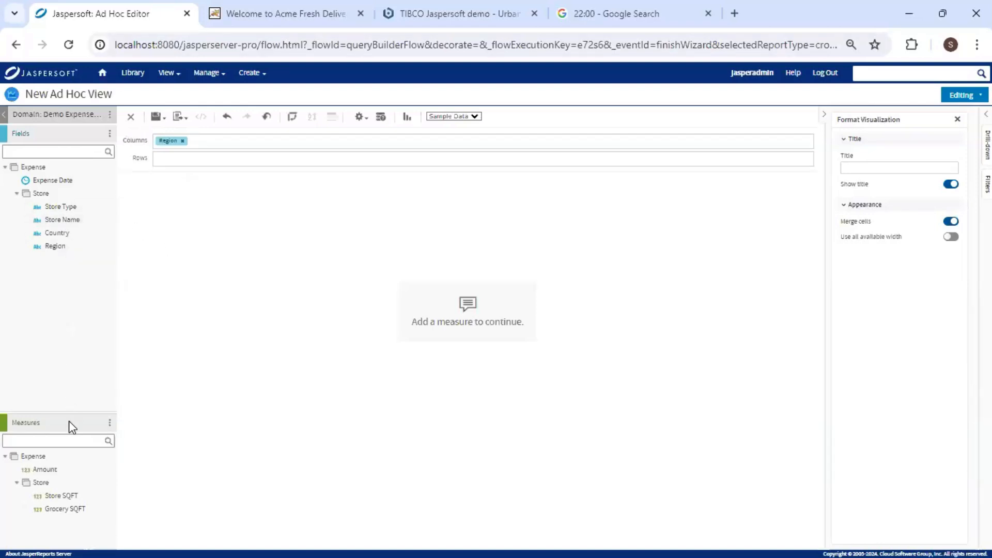
pyautogui.moveTo(69, 501); pyautogui.dragTo(247, 144)
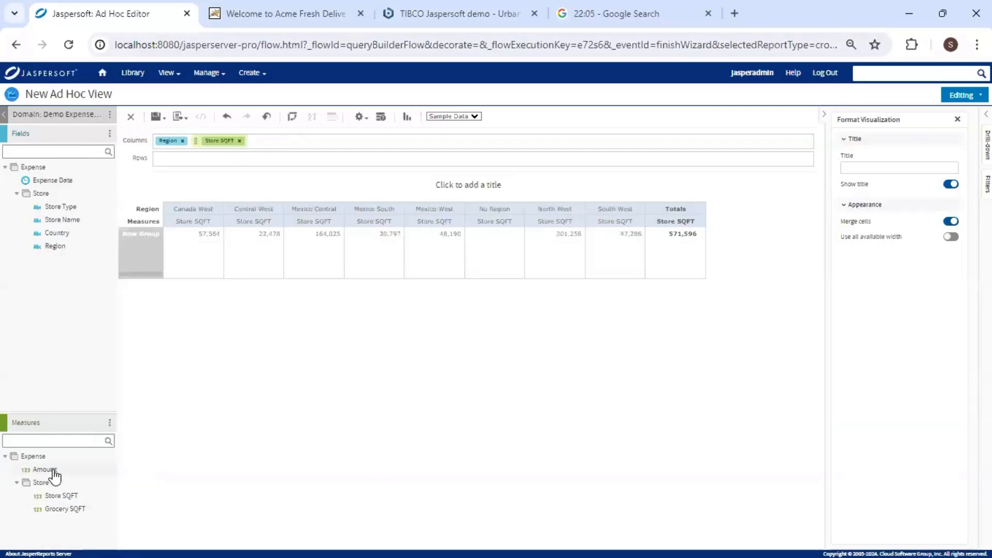
pyautogui.moveTo(51, 470); pyautogui.dragTo(195, 146)
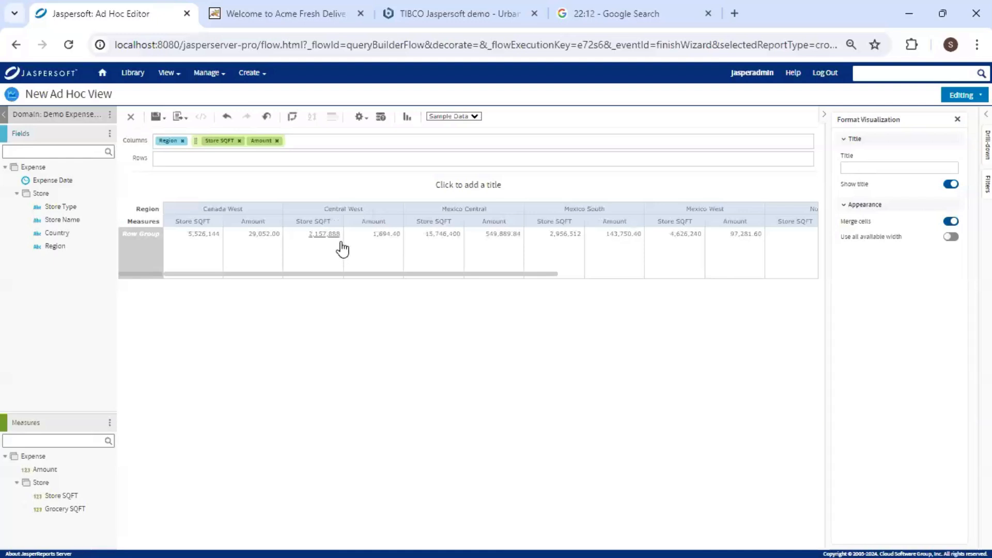
pyautogui.click(109, 422)
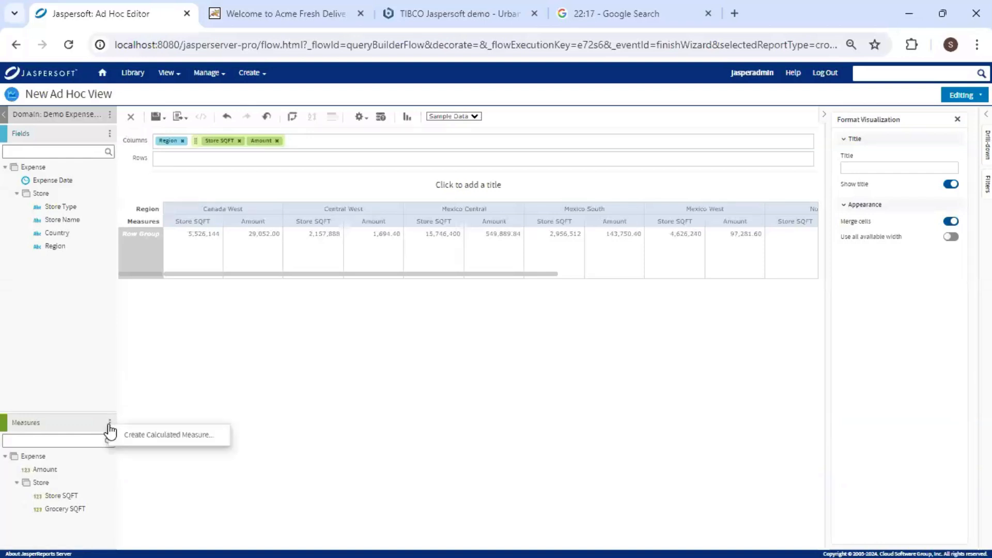
# Start a new calculated measure named Percent Grocery.
pyautogui.click(150, 436)
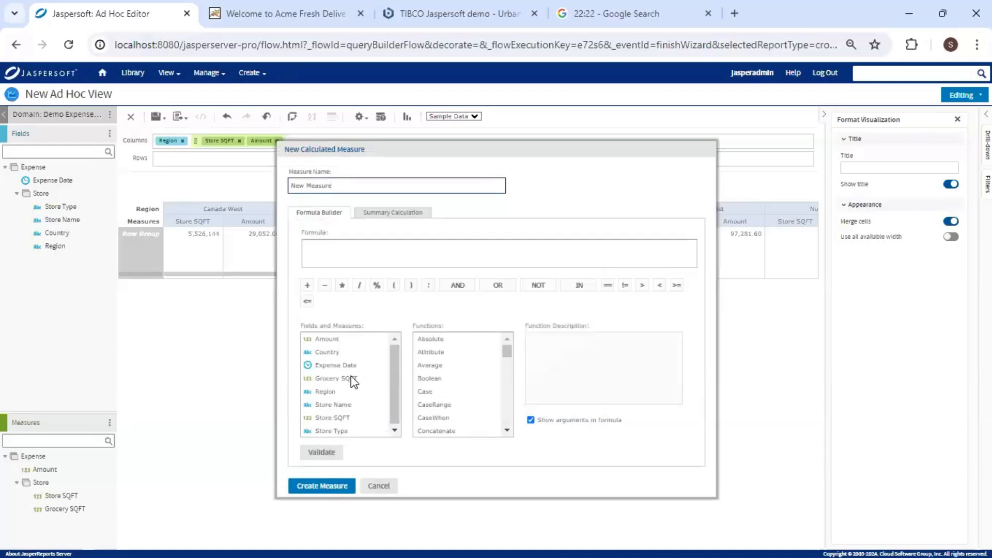
pyautogui.moveTo(332, 186); pyautogui.dragTo(293, 185)
pyautogui.write('pERCENT gROCERY')
pyautogui.moveTo(363, 187); pyautogui.dragTo(238, 197)
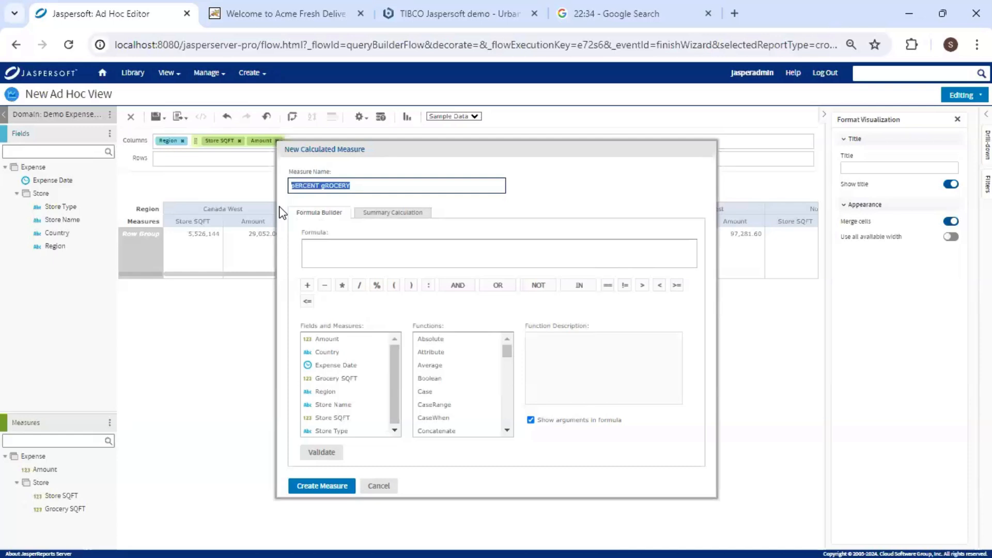
pyautogui.write('Percent Grocery')
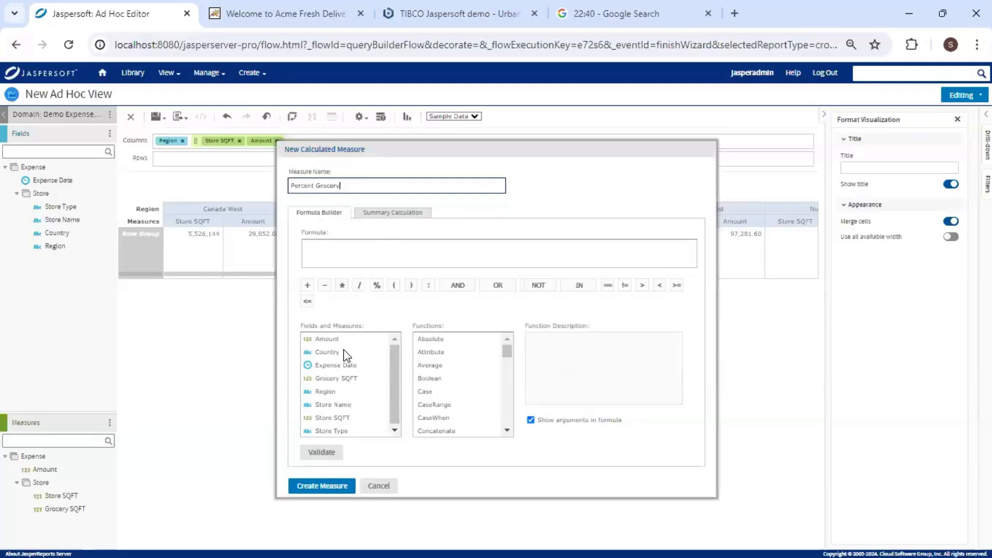
# Give it the formula "Grocery SQFT" / "Store SQFT" with Average summary, and create it.
pyautogui.click(343, 379)
pyautogui.doubleClick(342, 380)
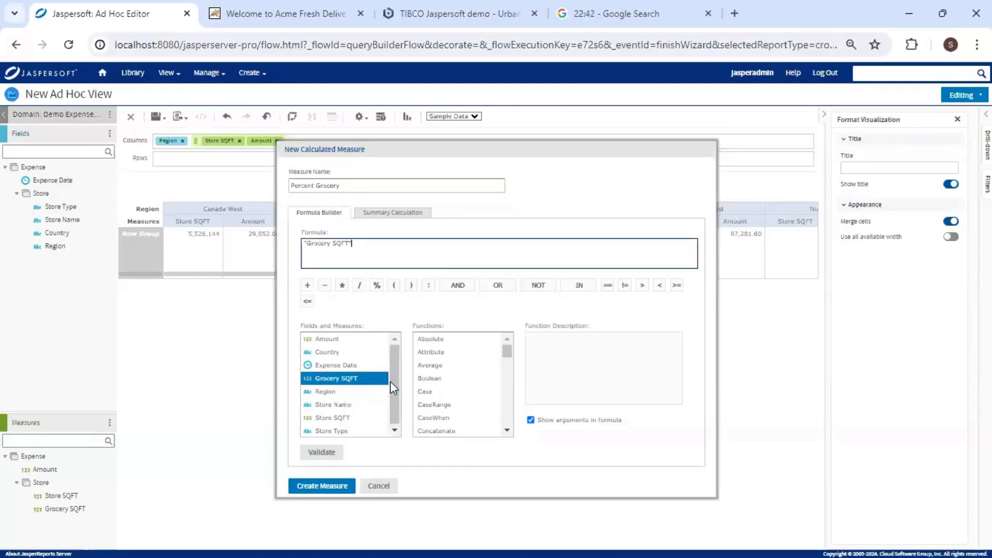
pyautogui.click(359, 285)
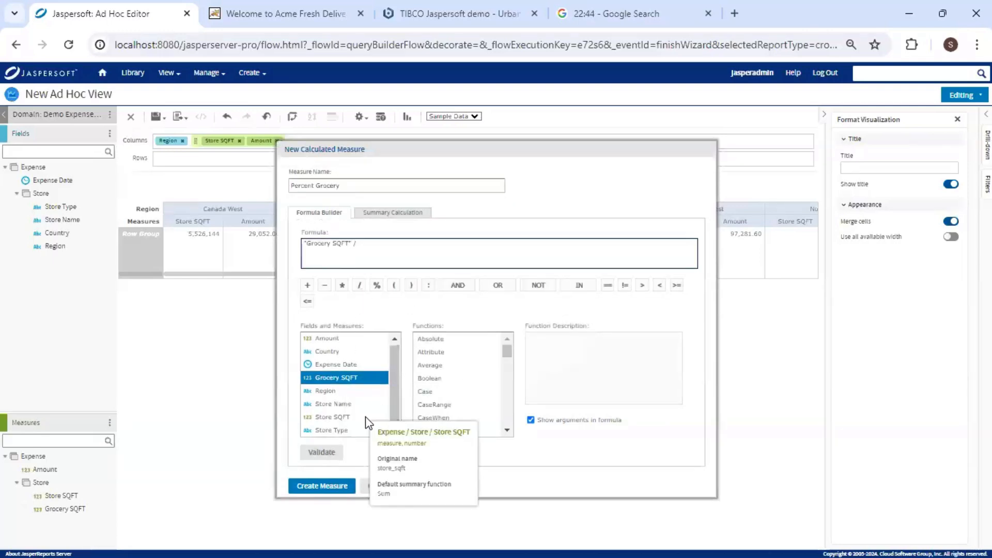
pyautogui.click(331, 418)
pyautogui.doubleClick(331, 420)
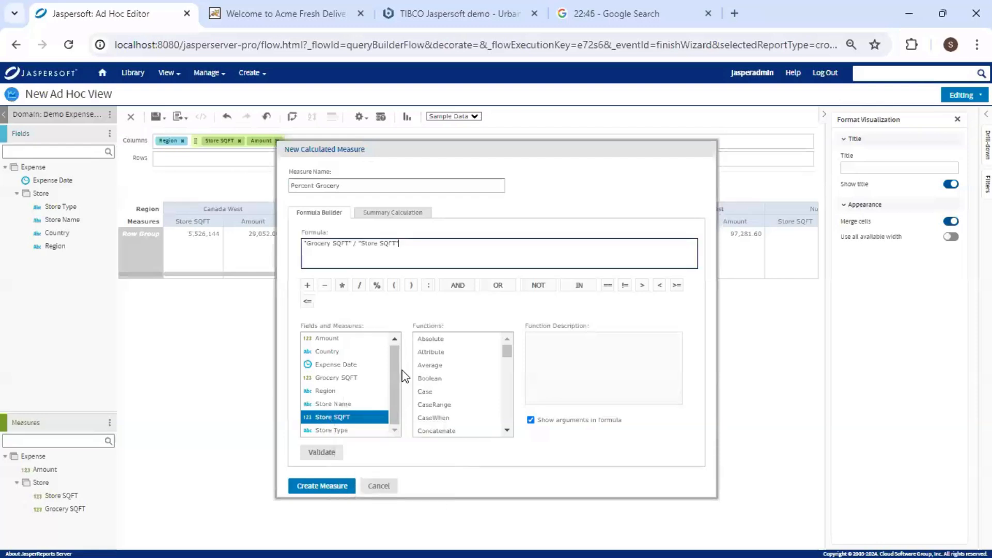
pyautogui.click(406, 213)
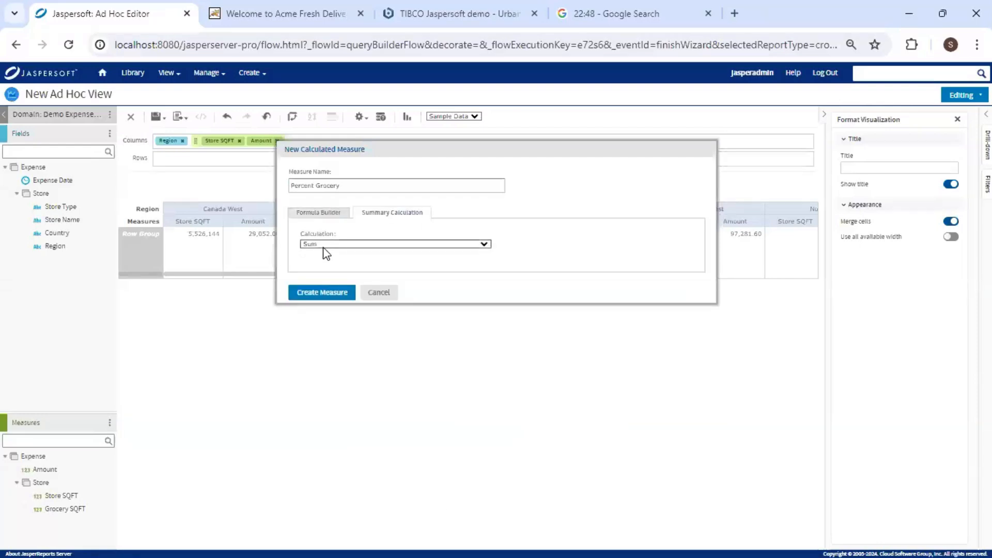
pyautogui.click(327, 246)
pyautogui.click(331, 259)
pyautogui.click(330, 294)
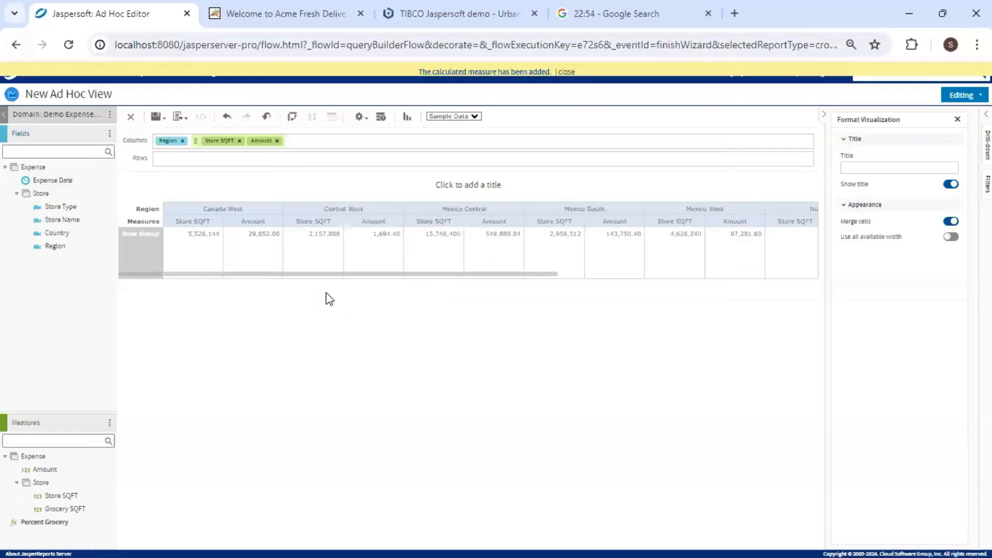
# Add Percent Grocery to the columns and switch the view to a Bubble chart.
pyautogui.moveTo(55, 525); pyautogui.dragTo(300, 139)
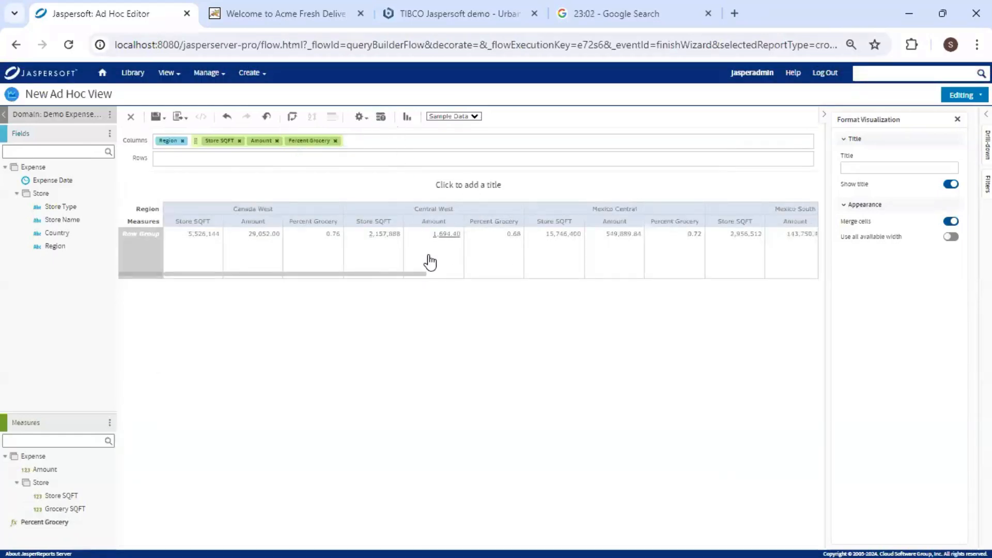
pyautogui.click(407, 116)
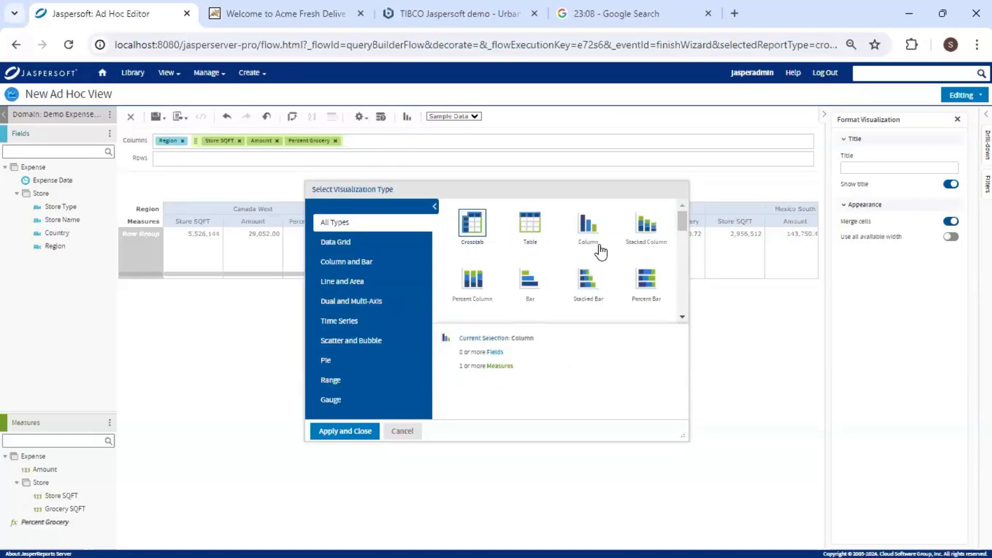
pyautogui.scroll(-5, 590, 251)
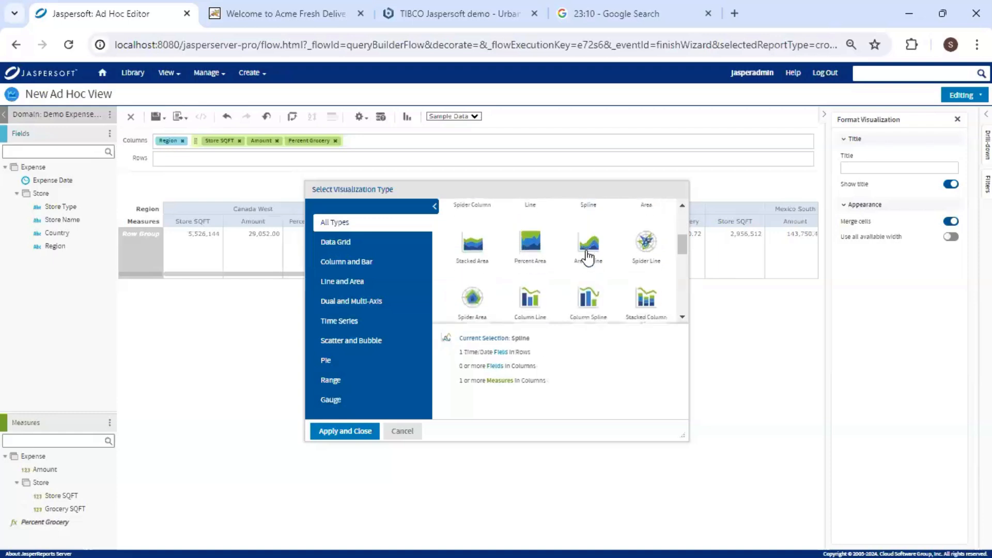
pyautogui.scroll(-5, 587, 257)
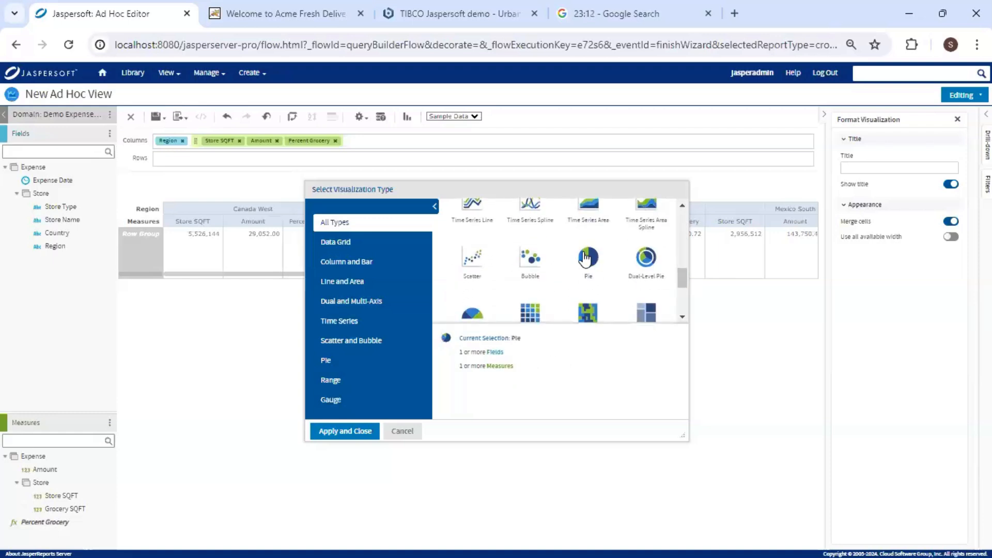
pyautogui.scroll(1, 586, 257)
pyautogui.click(530, 222)
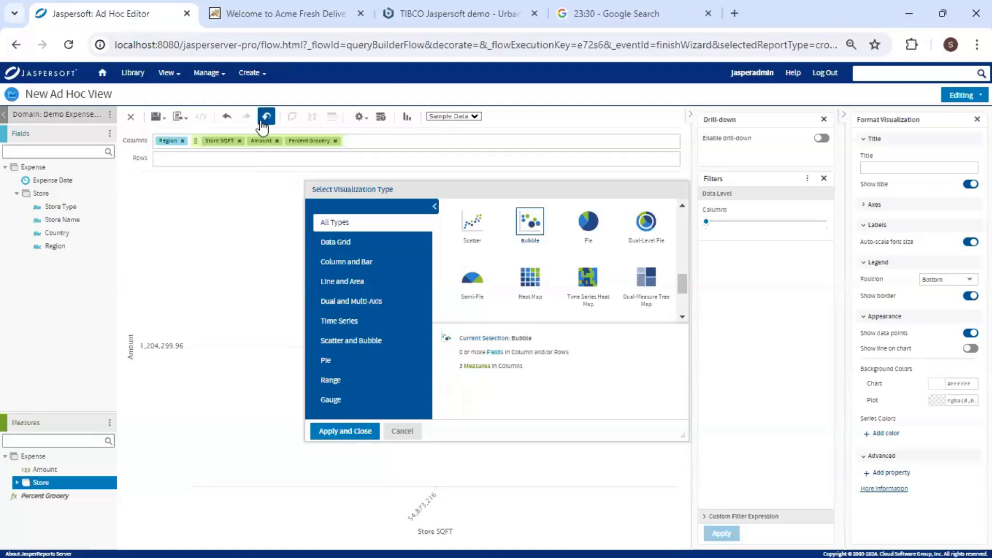
pyautogui.click(340, 432)
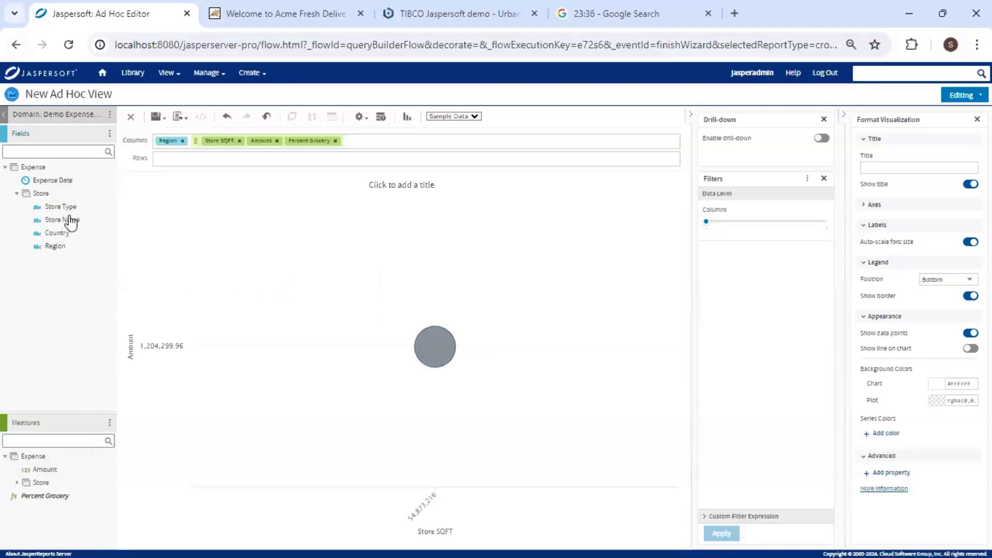
# Put Store Type in rows and Region in columns, move Amount before Store SQFT, and leave drill-down off.
pyautogui.moveTo(62, 207); pyautogui.dragTo(186, 162)
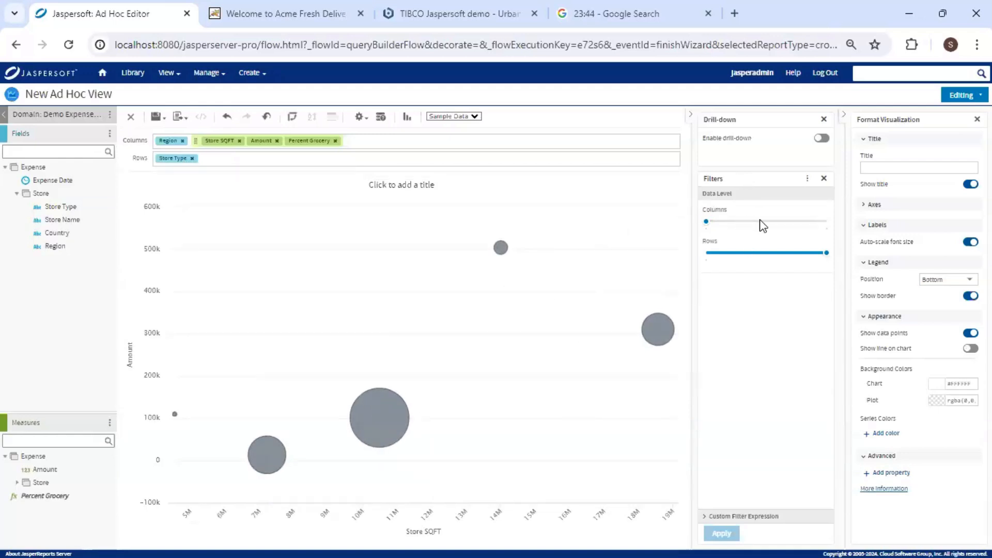
pyautogui.click(807, 222)
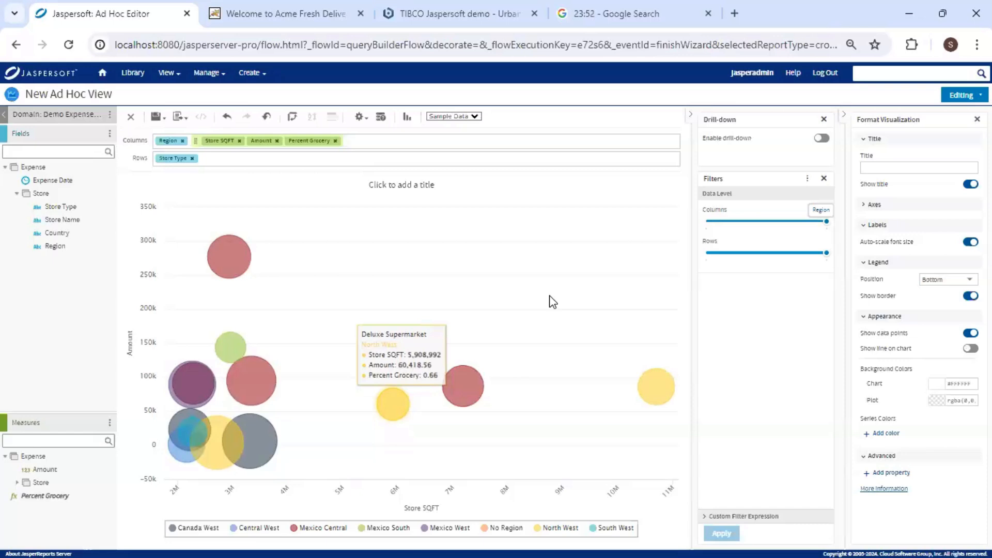
pyautogui.moveTo(272, 141); pyautogui.dragTo(221, 148)
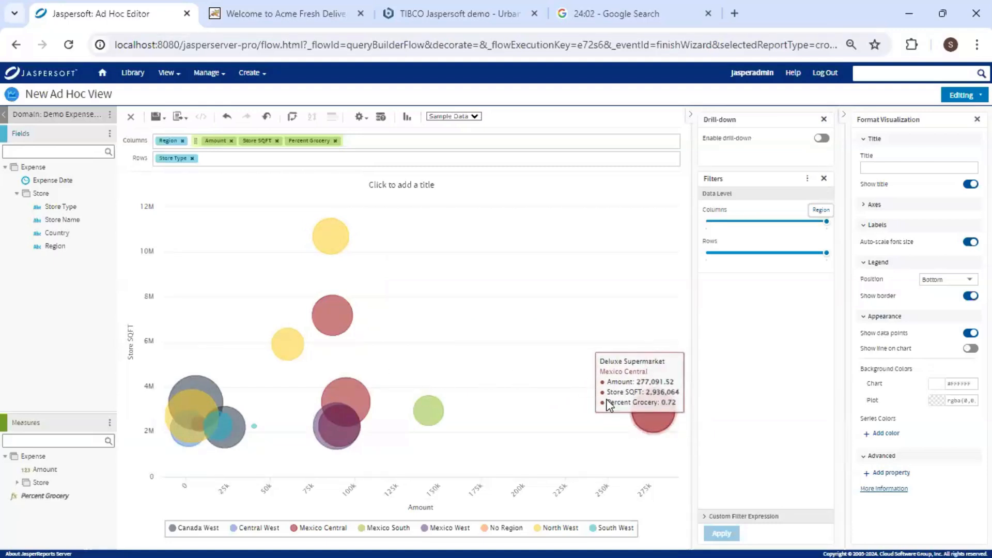
pyautogui.click(823, 139)
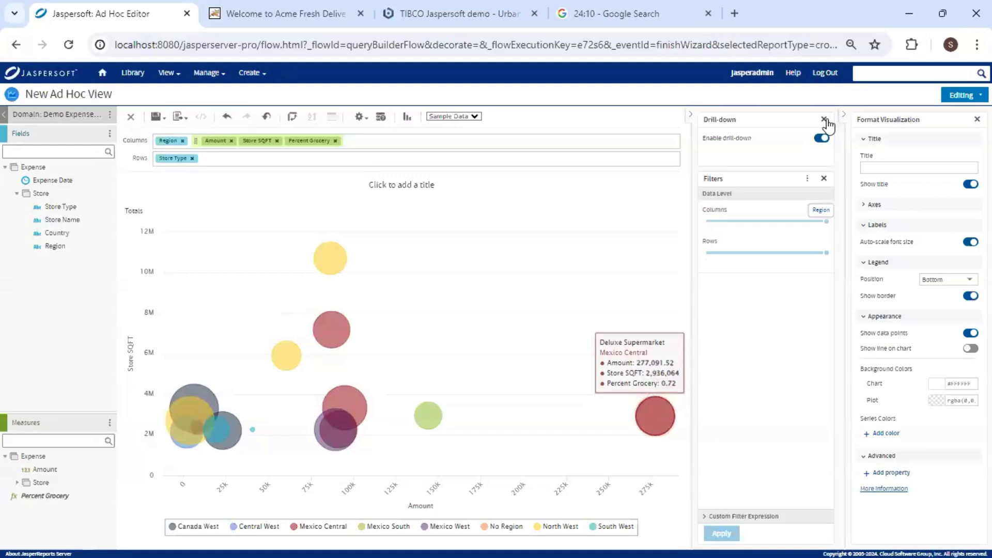
pyautogui.click(822, 138)
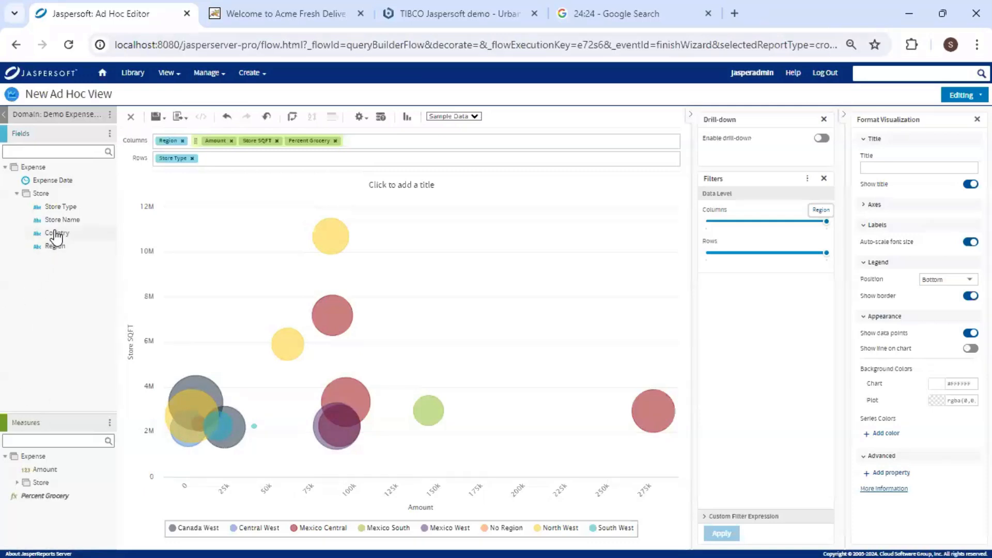
# Add a Country filter set to 'is one of', excluding No Country.
pyautogui.moveTo(55, 233); pyautogui.dragTo(751, 308)
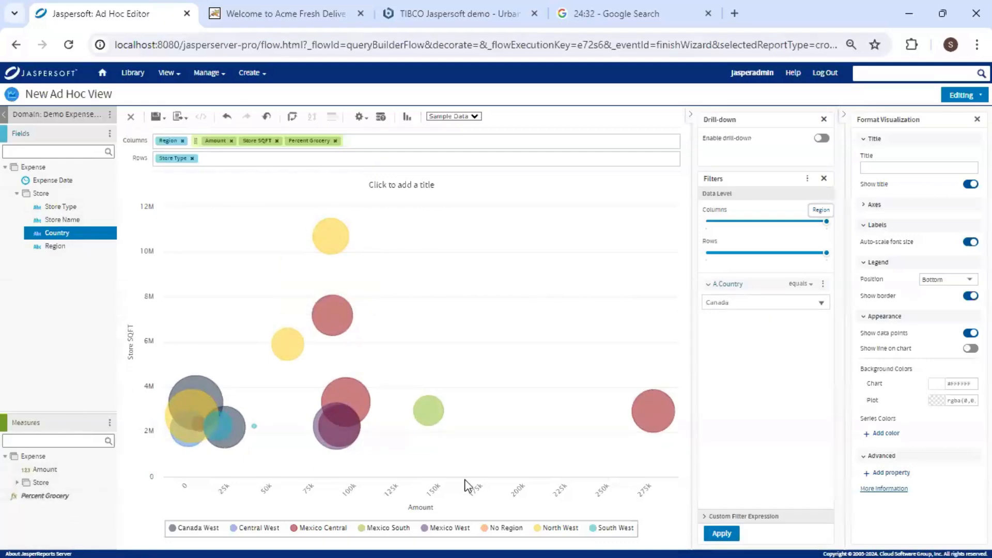
pyautogui.click(824, 285)
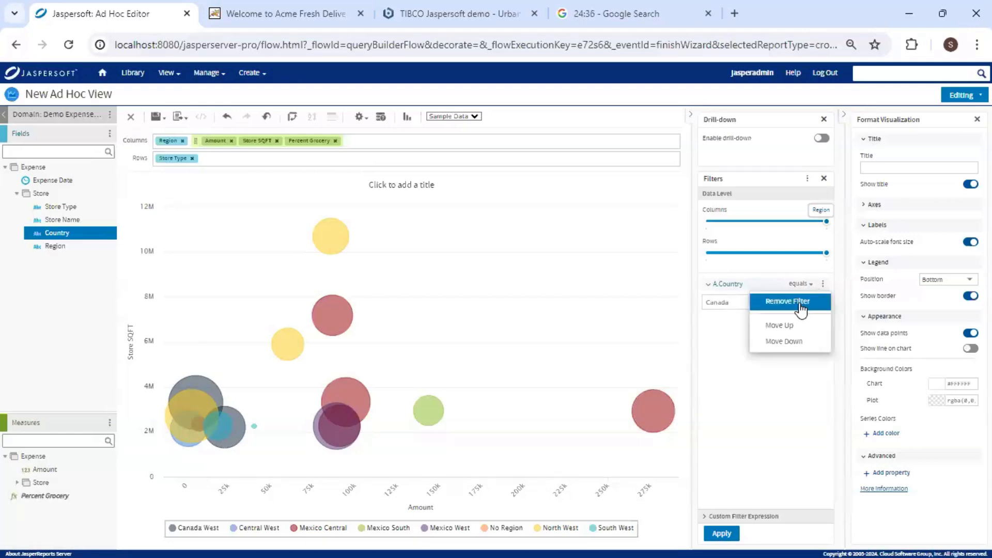
pyautogui.click(806, 337)
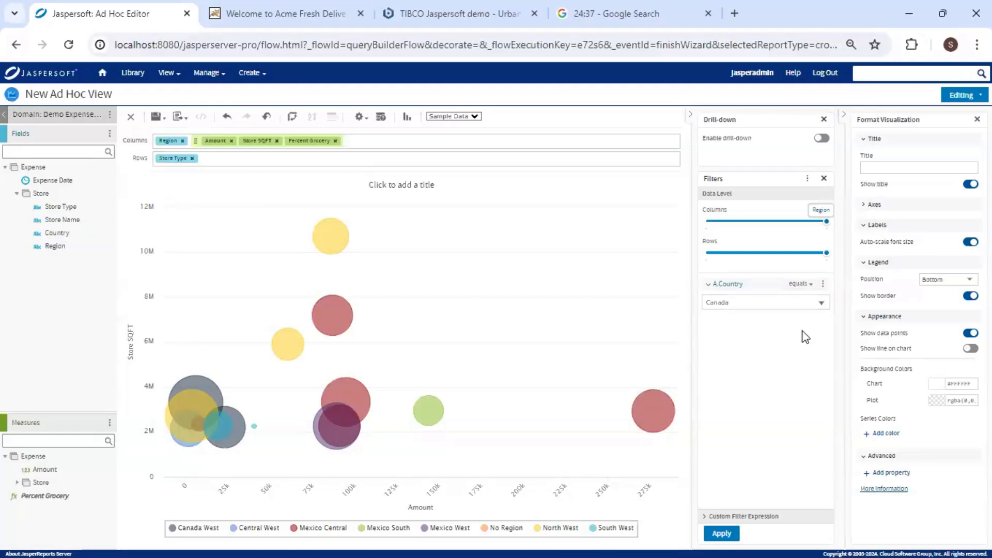
pyautogui.click(810, 288)
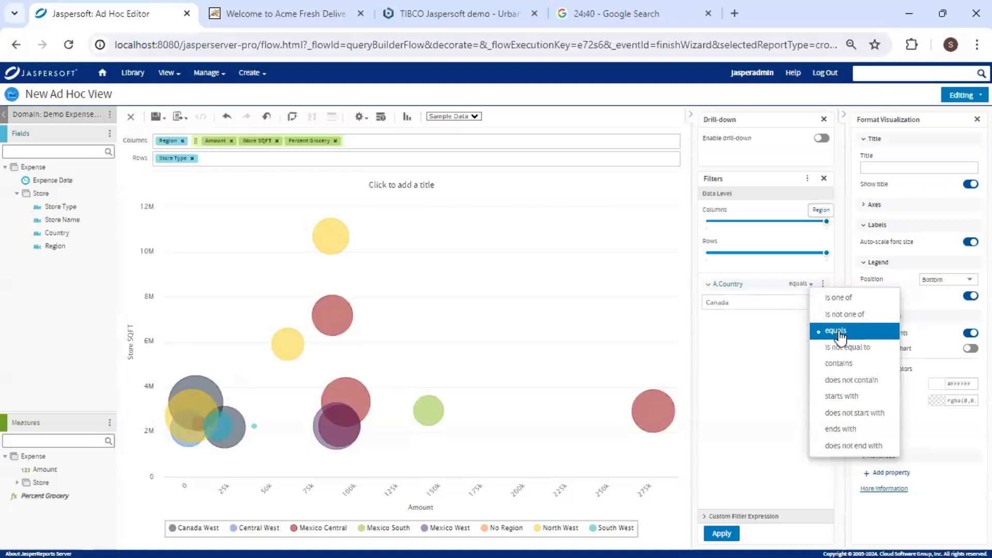
pyautogui.click(833, 298)
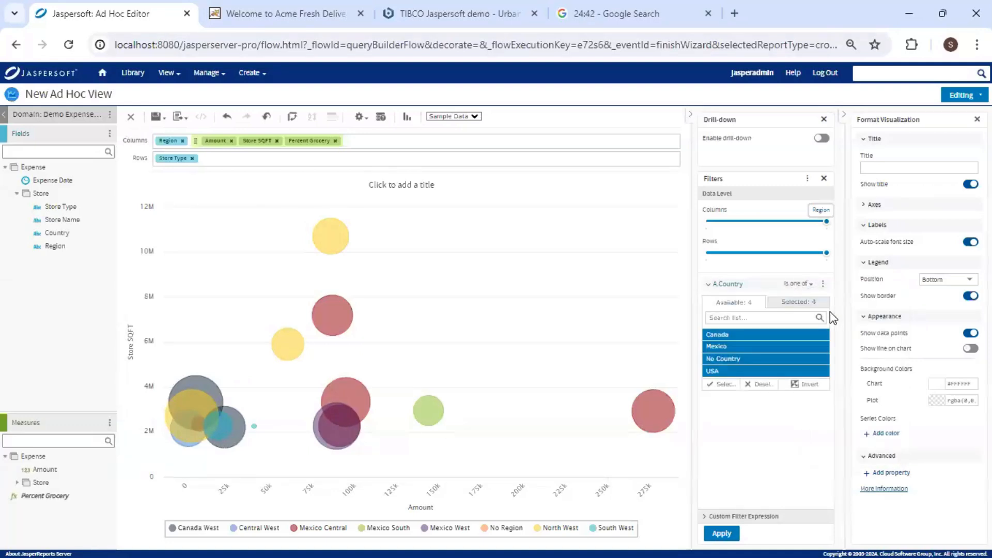
pyautogui.keyDown('ctrl'); pyautogui.click(768, 359); pyautogui.keyUp('ctrl')
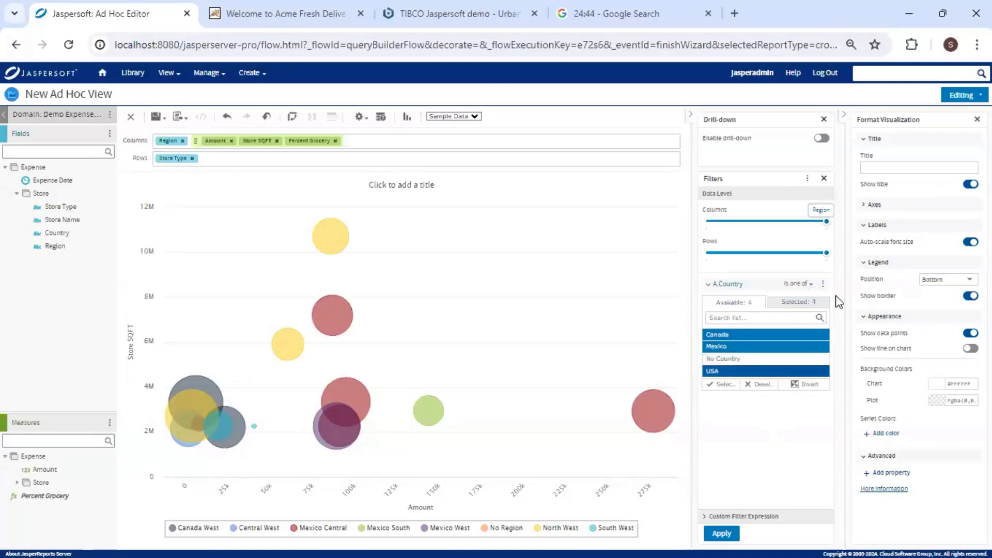
pyautogui.click(823, 284)
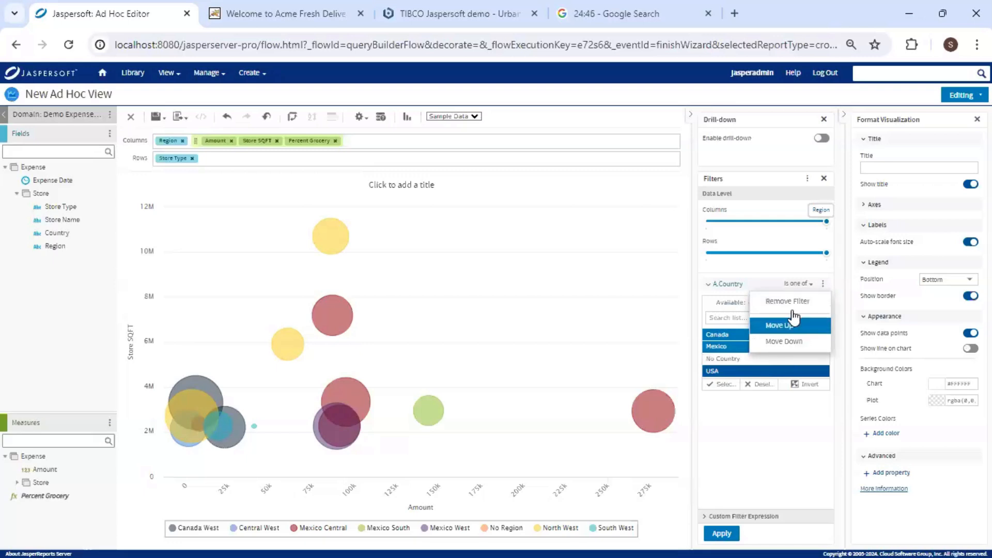
pyautogui.click(782, 423)
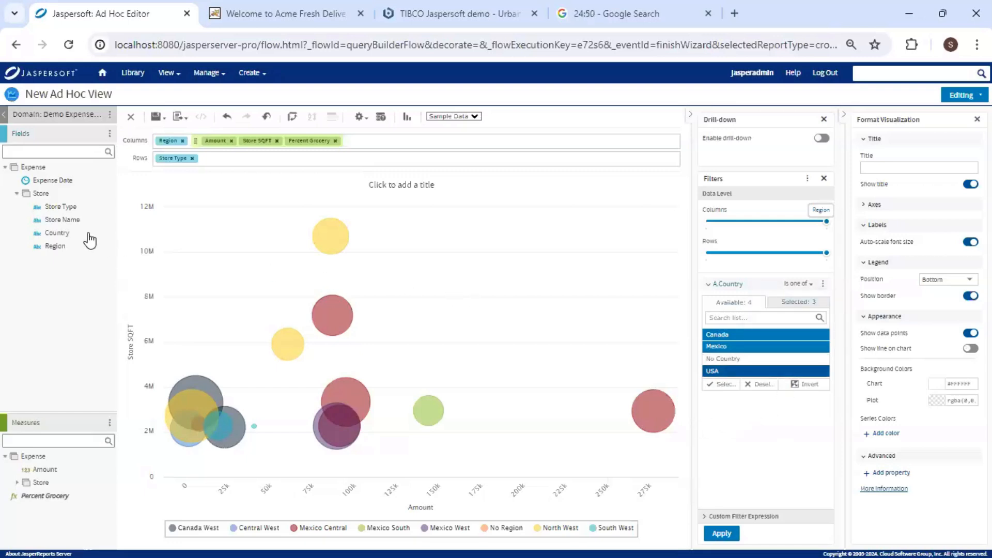
# Add a Store Type filter set to 'is one of' and apply both filters.
pyautogui.moveTo(74, 209); pyautogui.dragTo(738, 411)
pyautogui.click(809, 405)
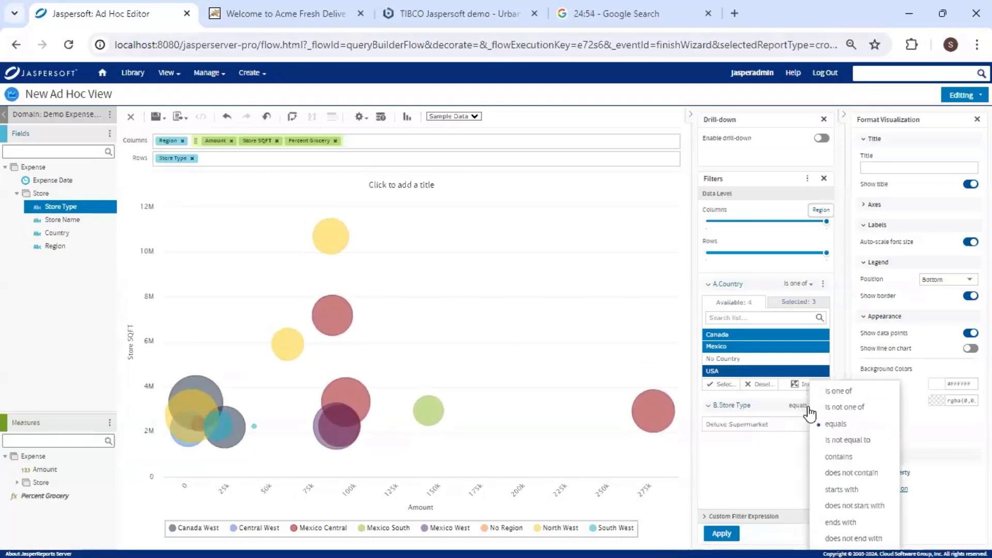
pyautogui.click(838, 392)
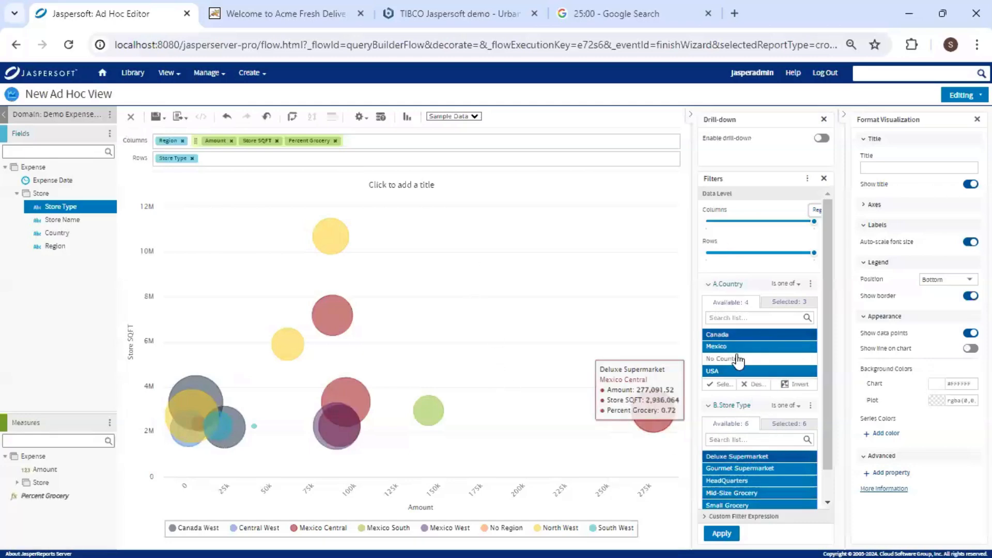
pyautogui.click(738, 539)
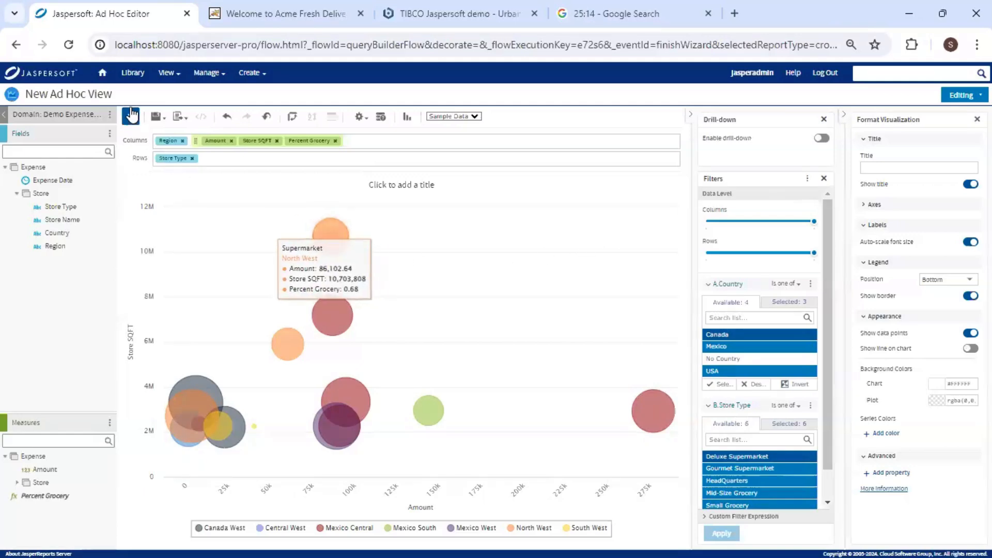
# Choose Save Ad Hoc View and Create Report, saving into Embedded BI/Ad Hoc Components.
pyautogui.click(161, 123)
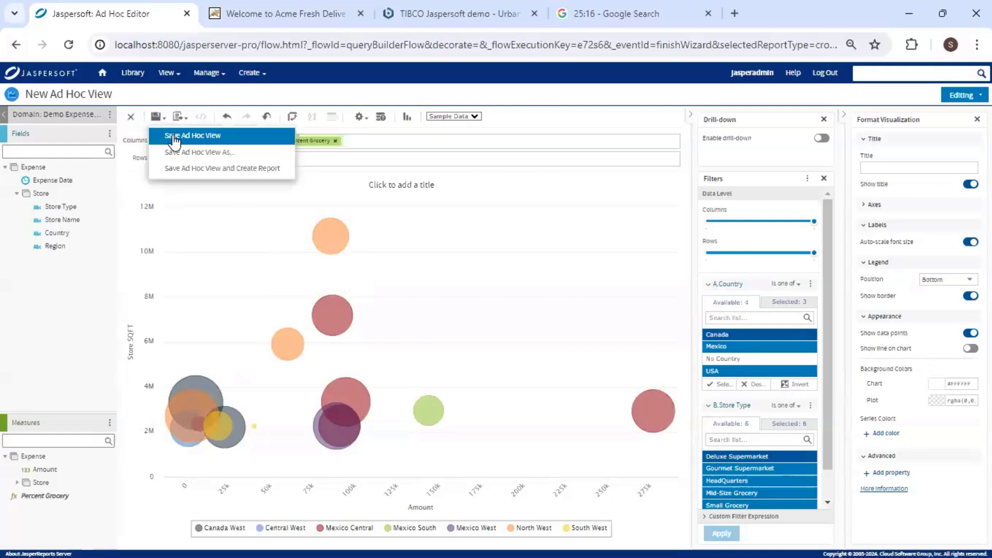
pyautogui.click(204, 171)
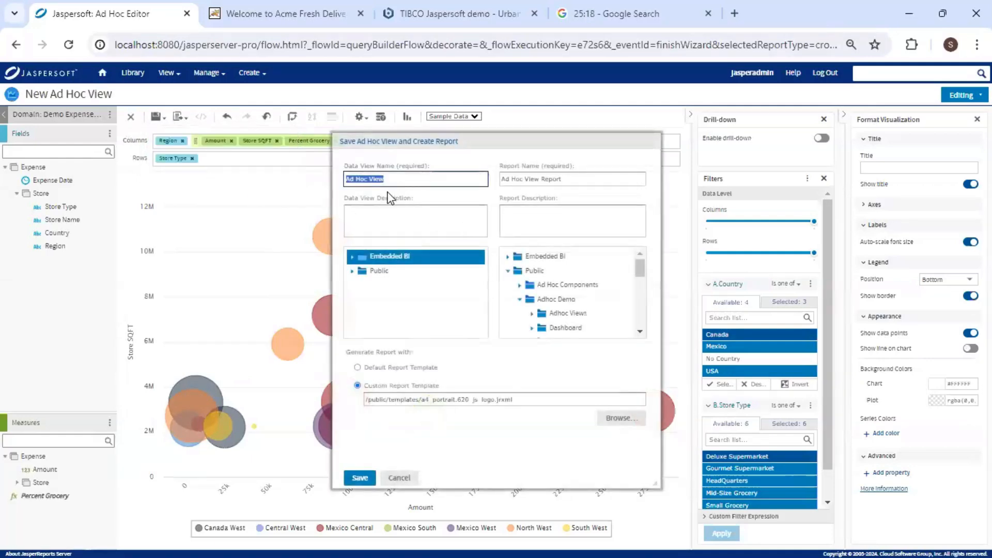
pyautogui.click(352, 256)
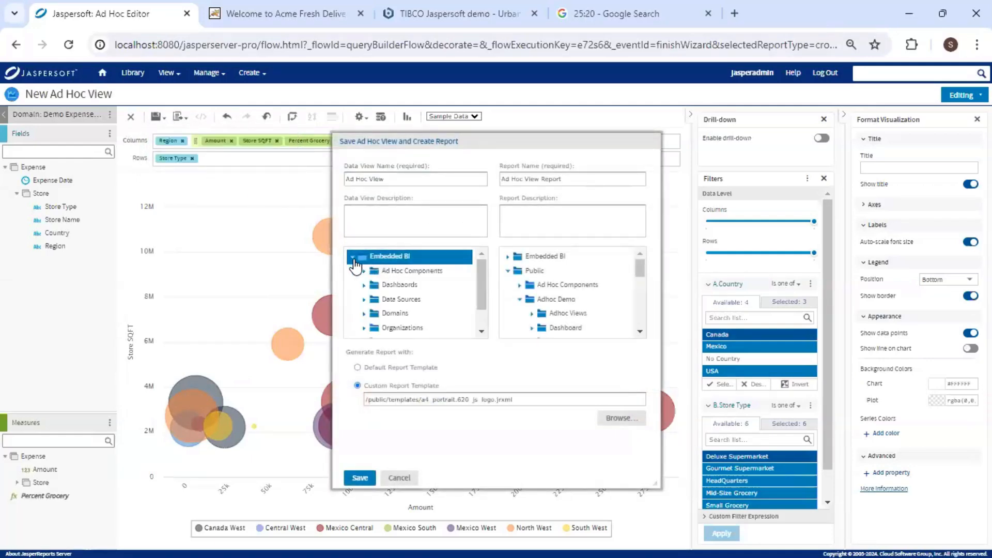
pyautogui.click(416, 273)
# Name the view 'Expense by region, store type' and paste the same name as the report name.
pyautogui.click(348, 179)
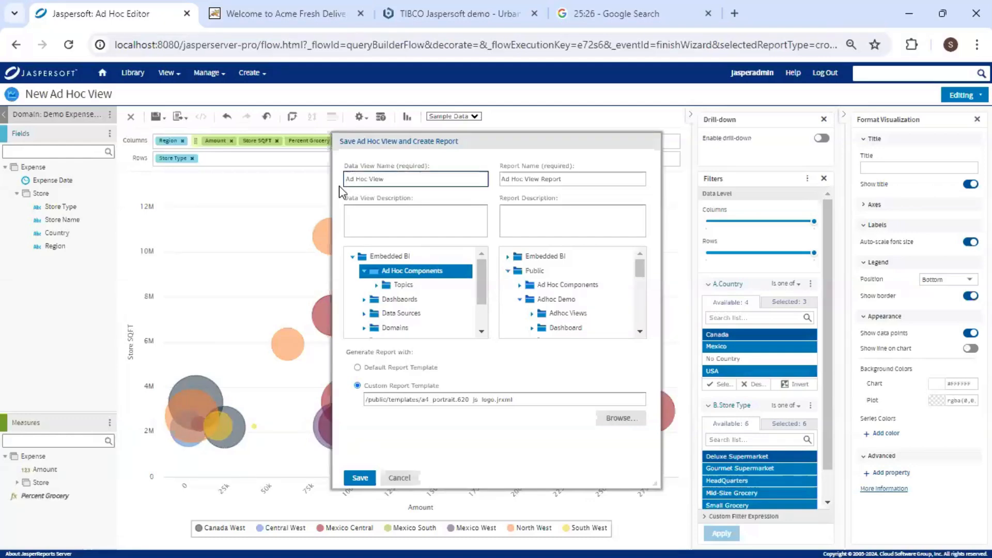
pyautogui.write('Expense by region, store type')
pyautogui.moveTo(441, 178); pyautogui.dragTo(312, 182)
pyautogui.hotkey('ctrl', 'c')
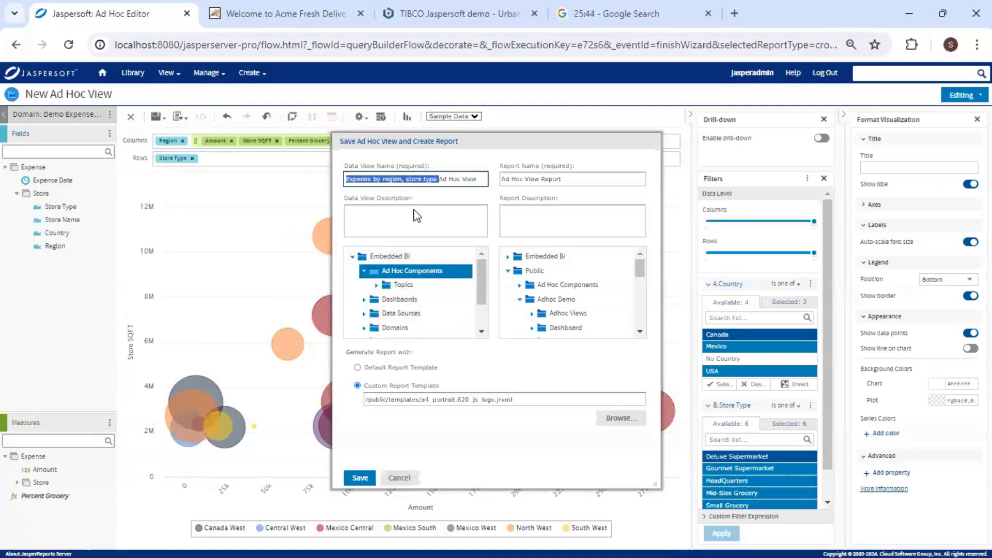
pyautogui.click(503, 179)
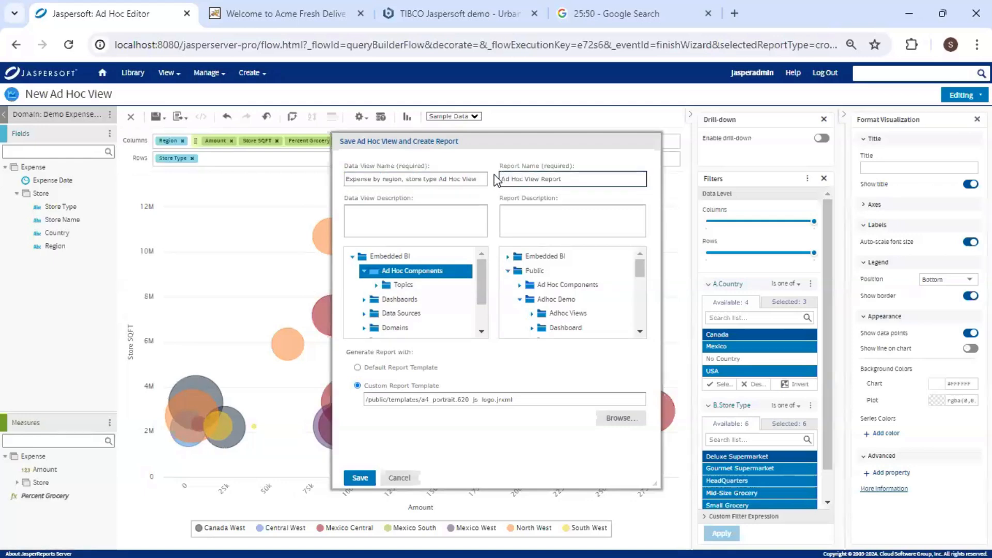
pyautogui.hotkey('ctrl', 'v')
pyautogui.scroll(-5, 605, 297)
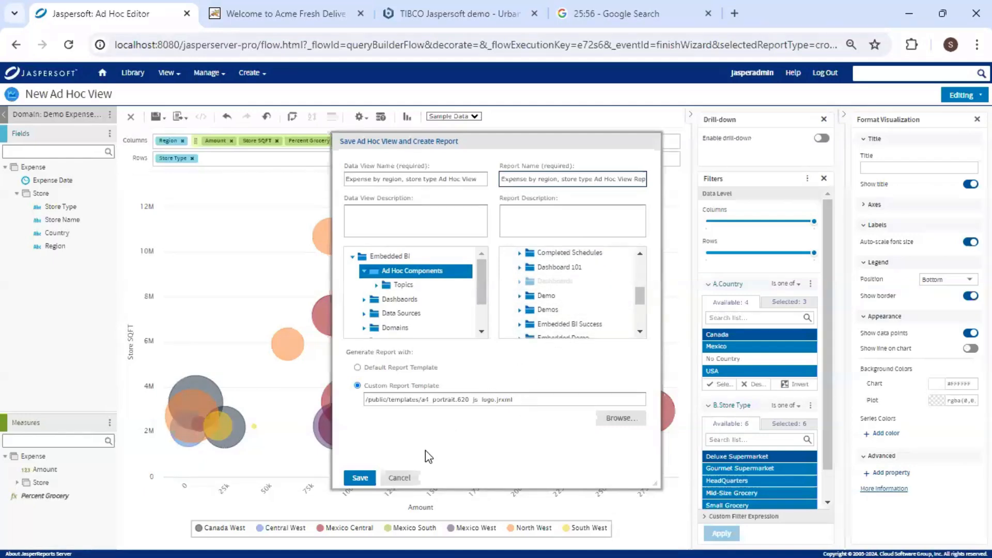
# Save the view and its report, then start a New Dashboard via Create > Dashboard.
pyautogui.click(361, 480)
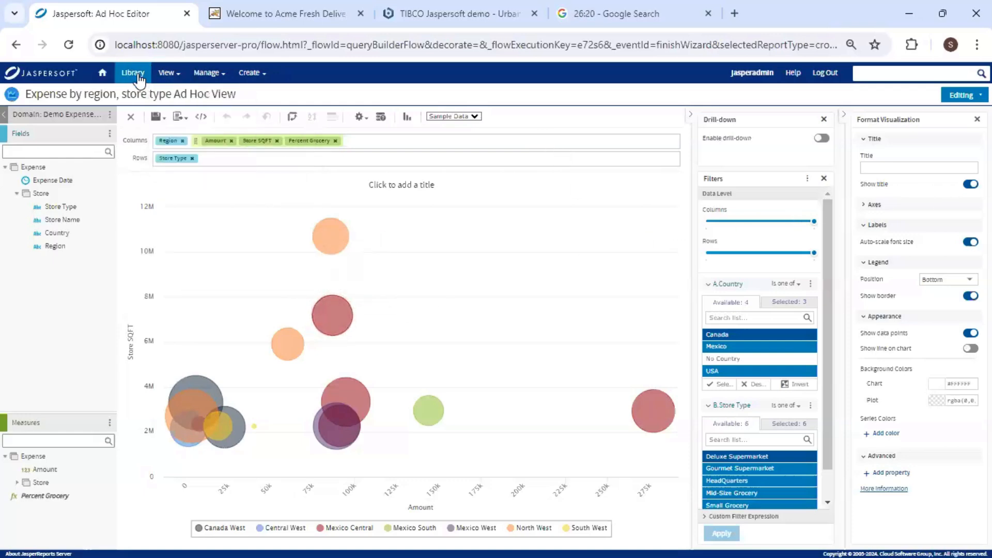
pyautogui.moveTo(250, 75)
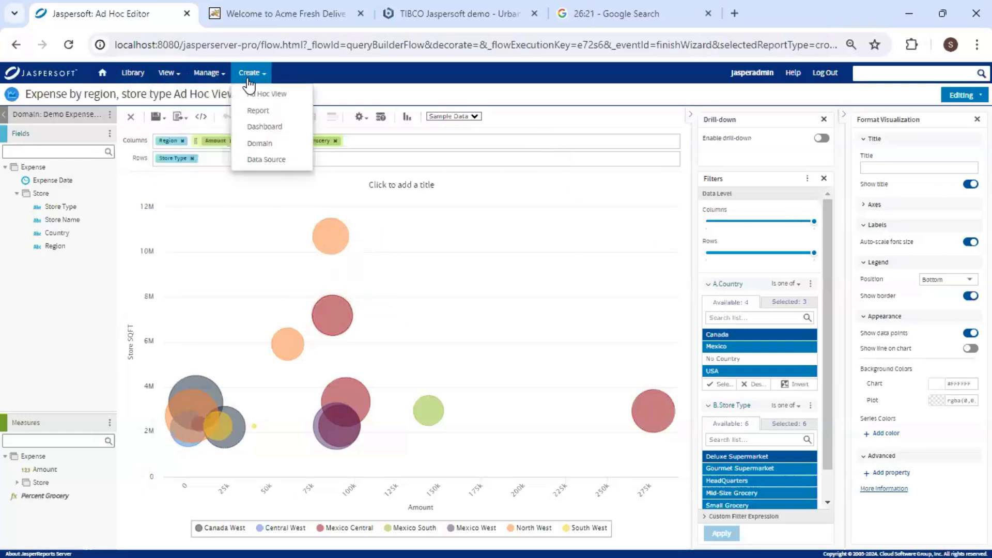
pyautogui.click(286, 131)
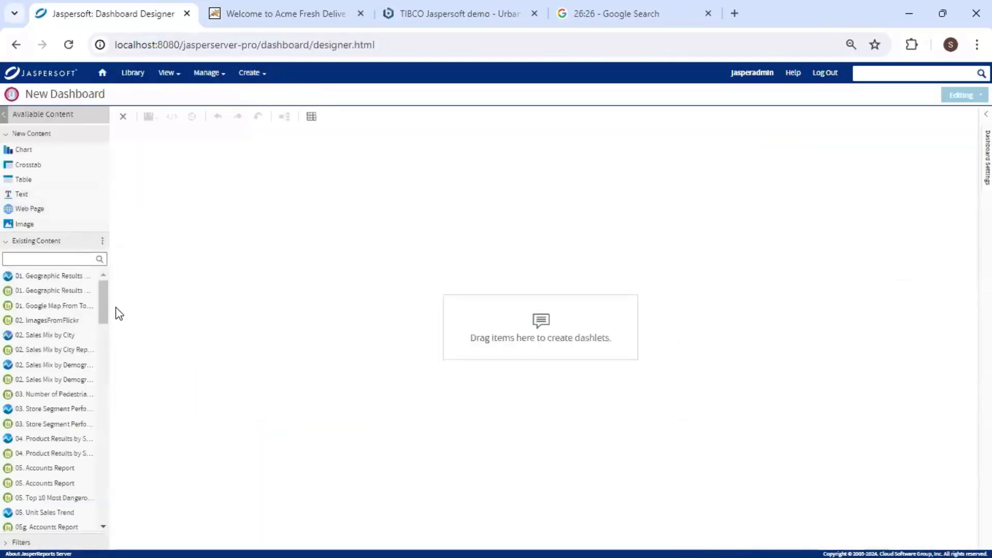
# Widen Available Content, drop a Text dashlet on the canvas, and begin entering $P{Country} Expenses.
pyautogui.moveTo(110, 320); pyautogui.dragTo(151, 319)
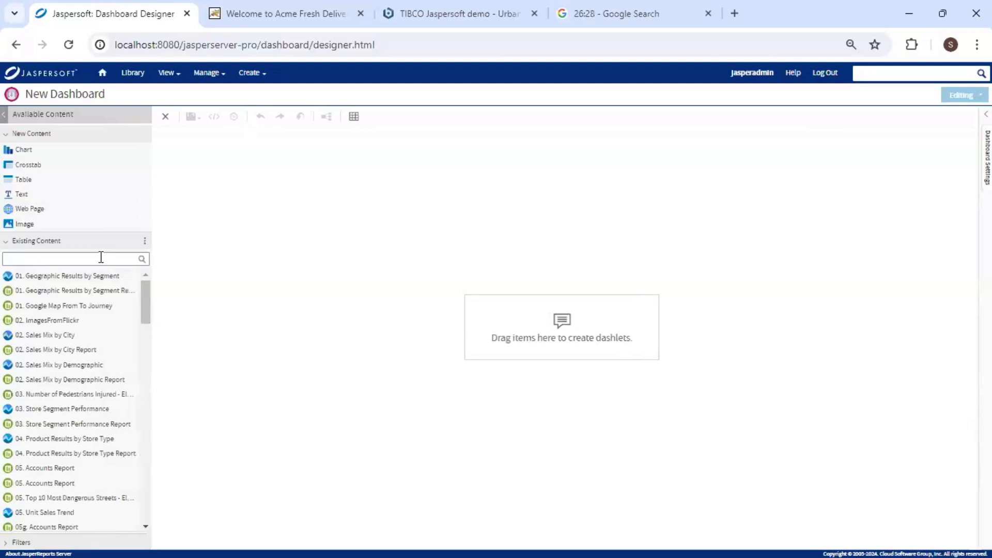
pyautogui.click(144, 242)
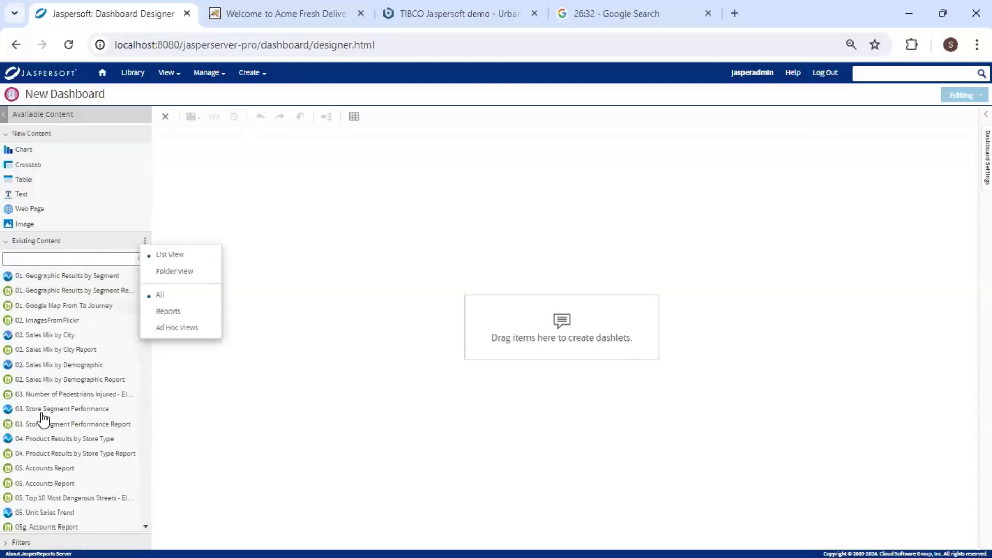
pyautogui.moveTo(46, 468)
pyautogui.moveTo(24, 195); pyautogui.dragTo(393, 179)
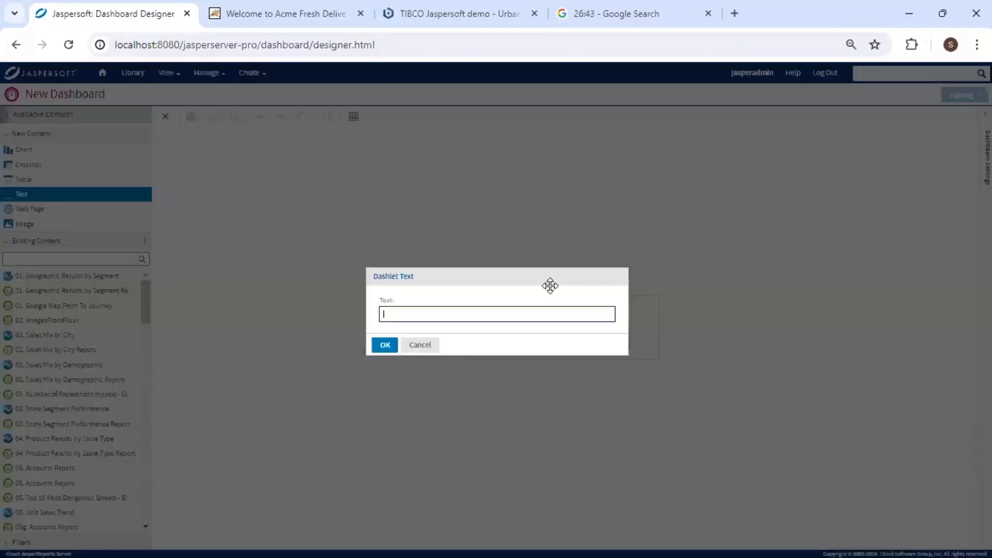
pyautogui.click(447, 315)
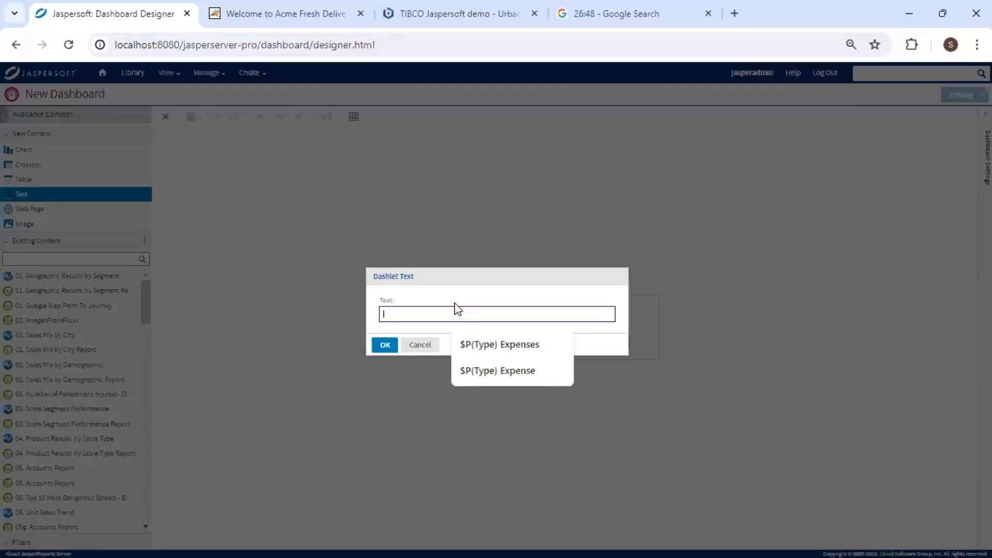
pyautogui.write('$')
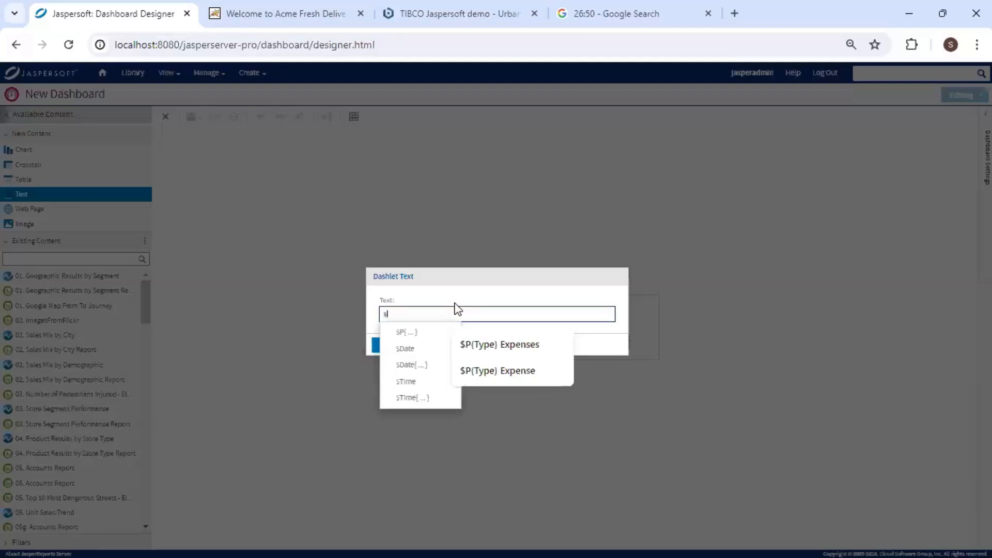
pyautogui.write('P')
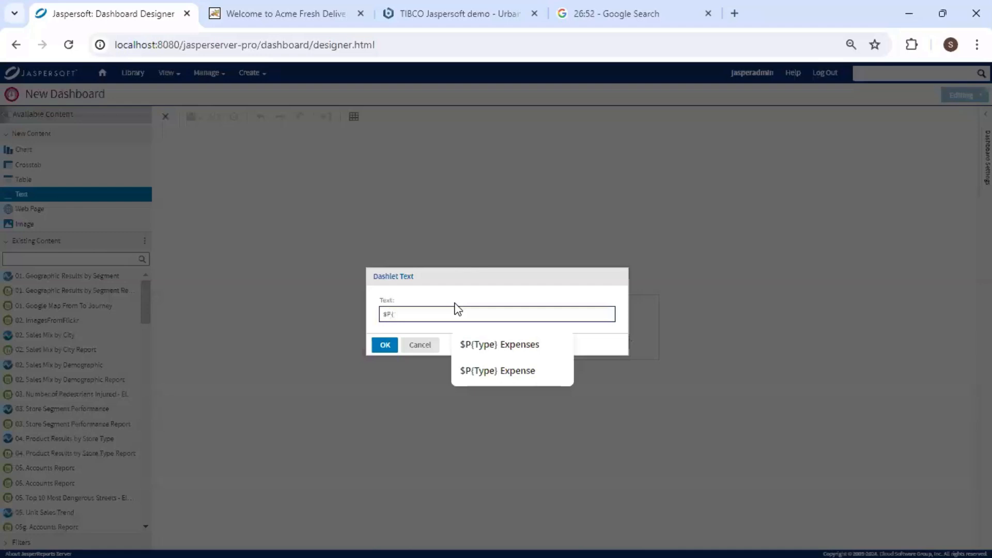
pyautogui.write('{Country} Expenses')
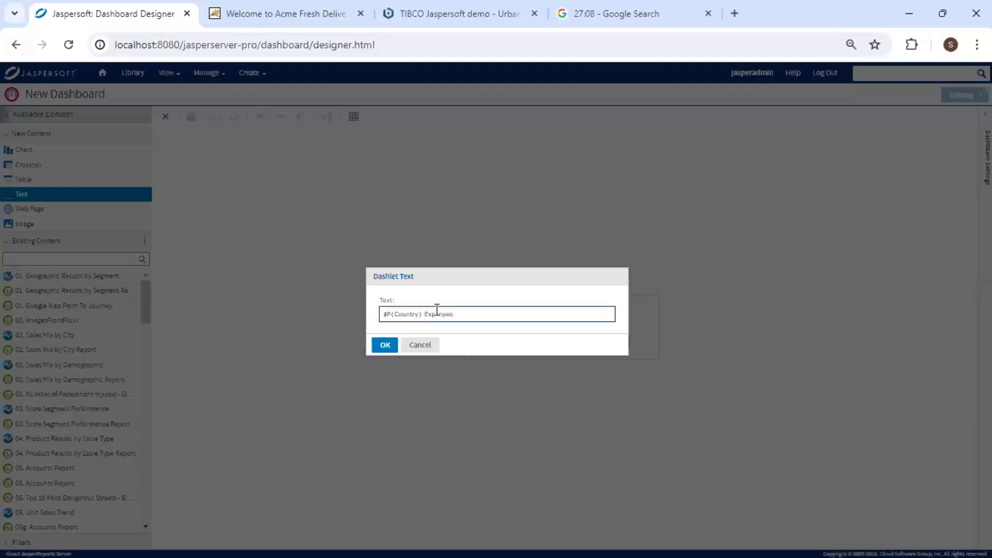
# Confirm the text, shrink the dashlet to a top strip, and raise the font size to 26.
pyautogui.click(385, 346)
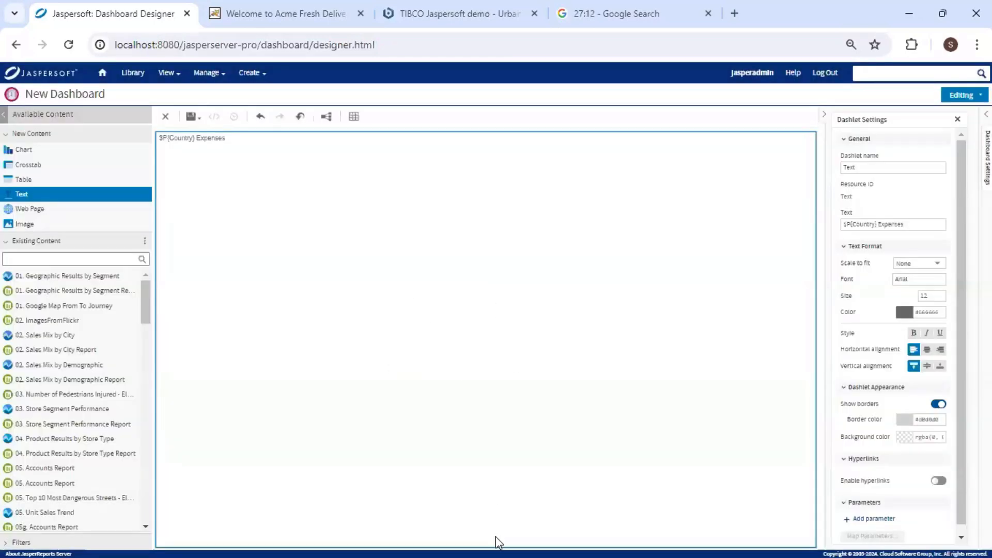
pyautogui.moveTo(499, 543); pyautogui.dragTo(795, 169)
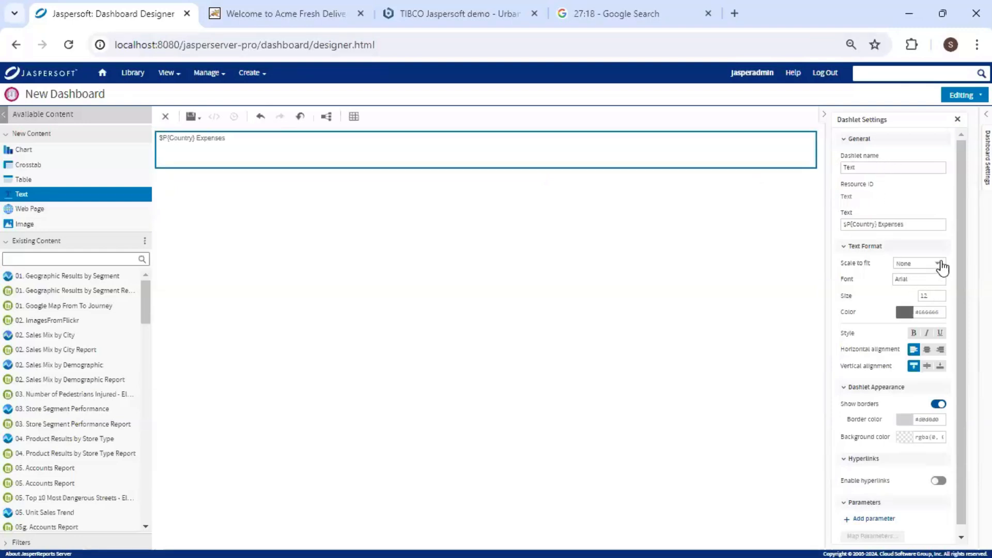
pyautogui.click(938, 294)
pyautogui.click(939, 292)
pyautogui.click(939, 292)
pyautogui.click(940, 293)
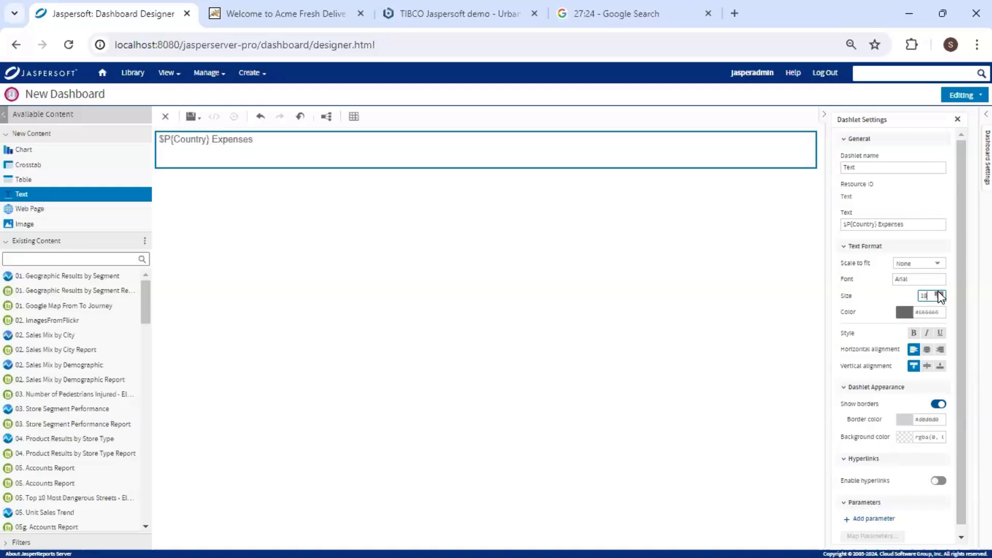
pyautogui.click(940, 293)
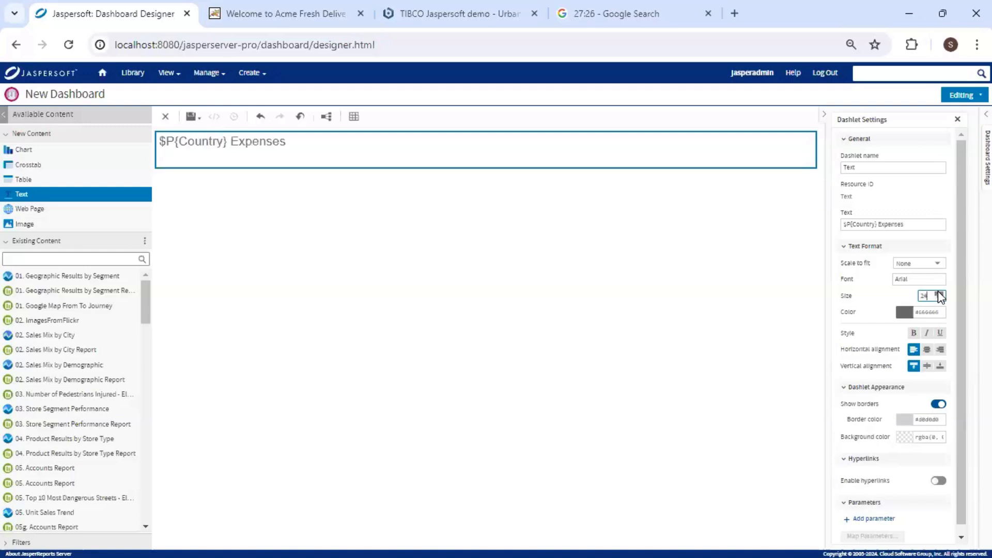
pyautogui.click(940, 293)
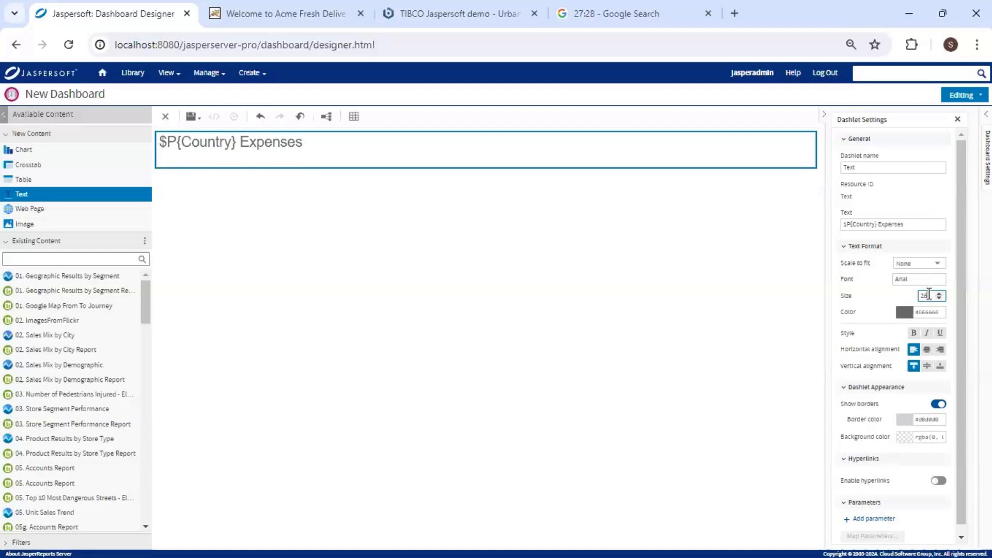
# Make the title bold, centred horizontally and vertically, and make its strip slightly shorter.
pyautogui.click(914, 333)
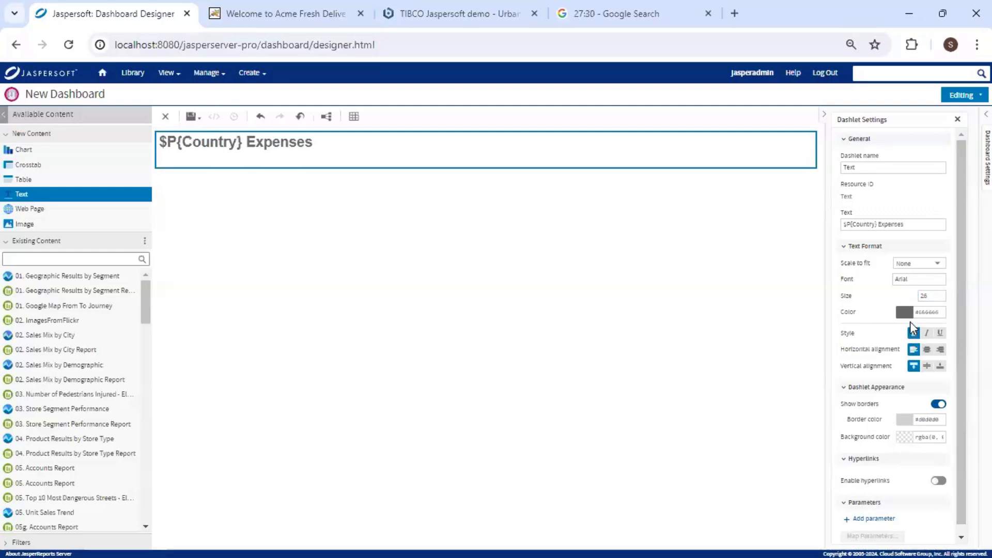
pyautogui.click(928, 349)
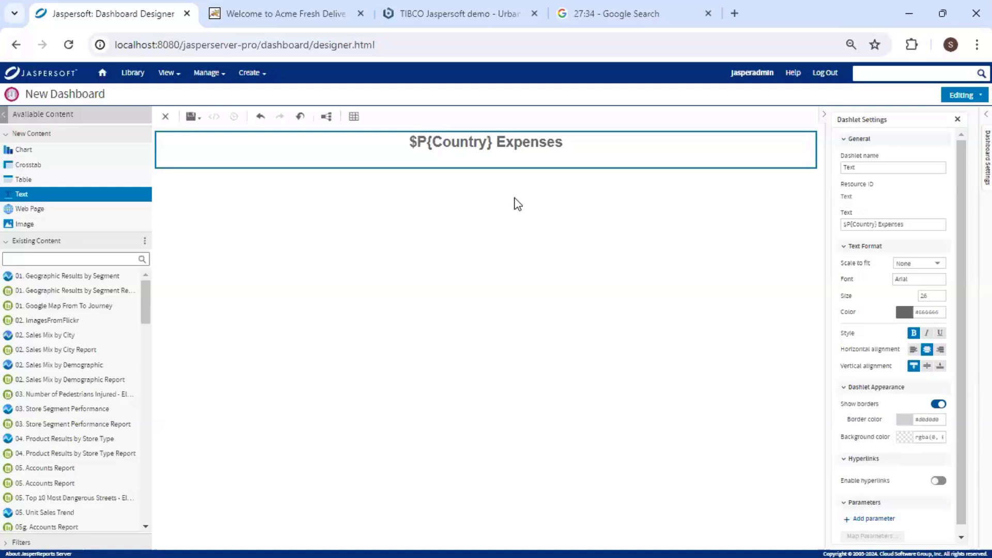
pyautogui.click(928, 366)
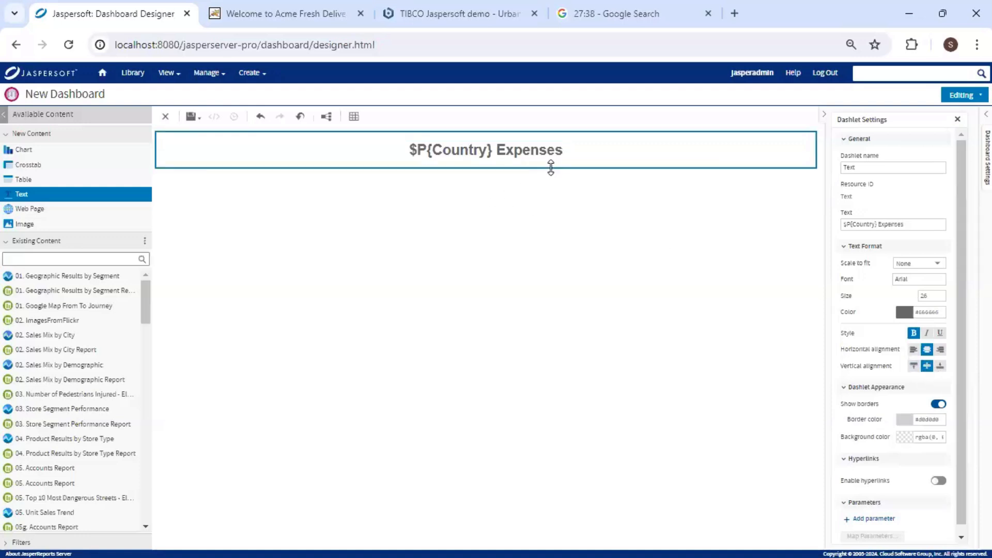
pyautogui.moveTo(551, 165); pyautogui.dragTo(555, 158)
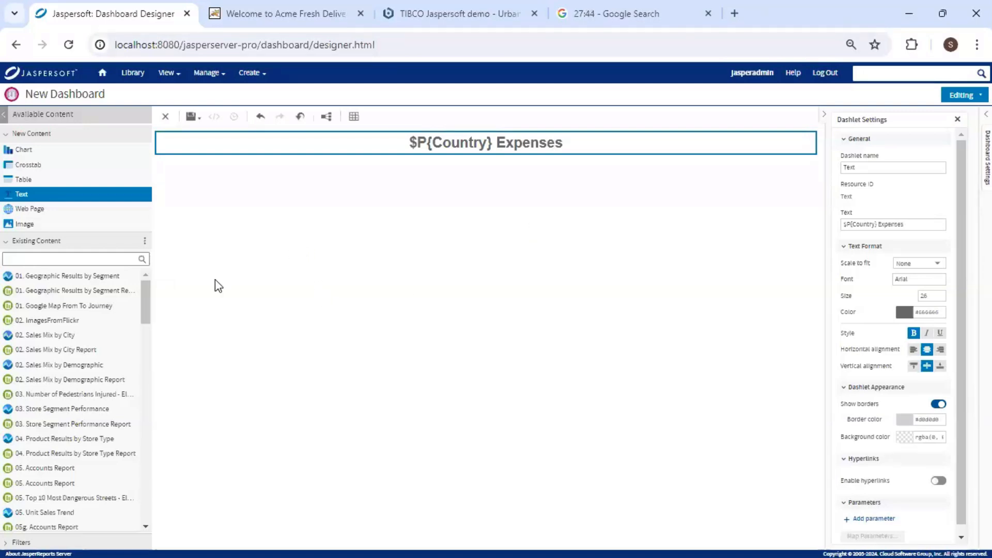
# In Folder View, drag Embedded BI > Reports > Expense by account type report below the title.
pyautogui.click(145, 241)
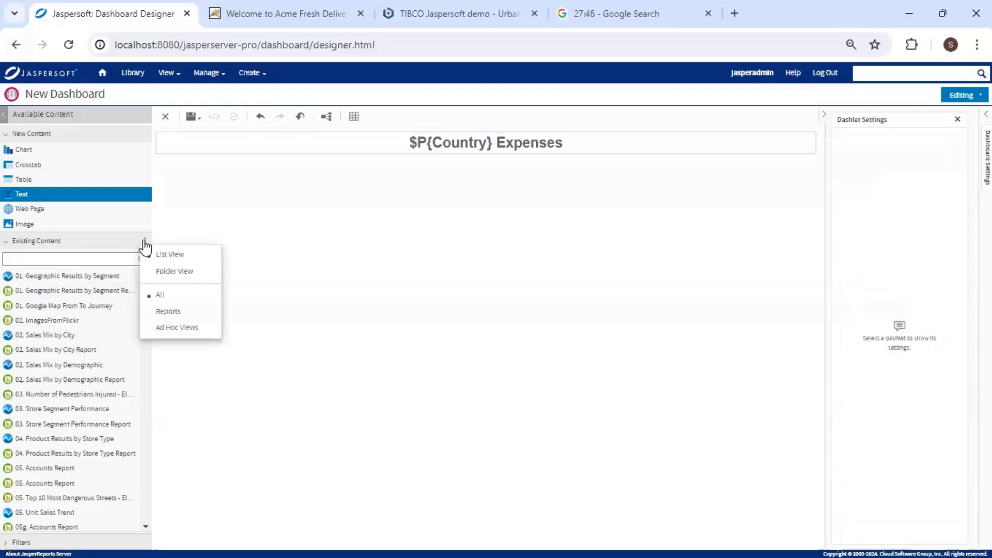
pyautogui.click(191, 278)
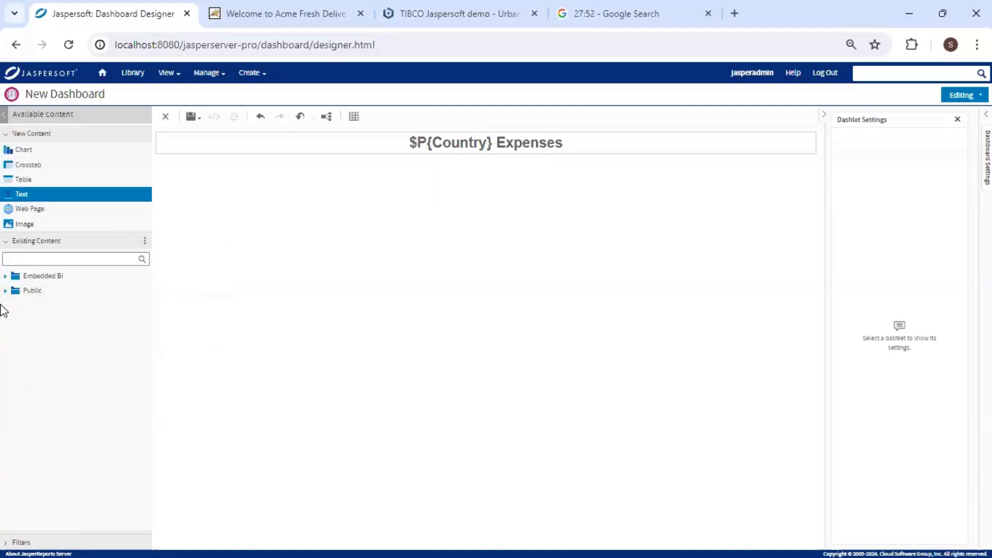
pyautogui.click(6, 278)
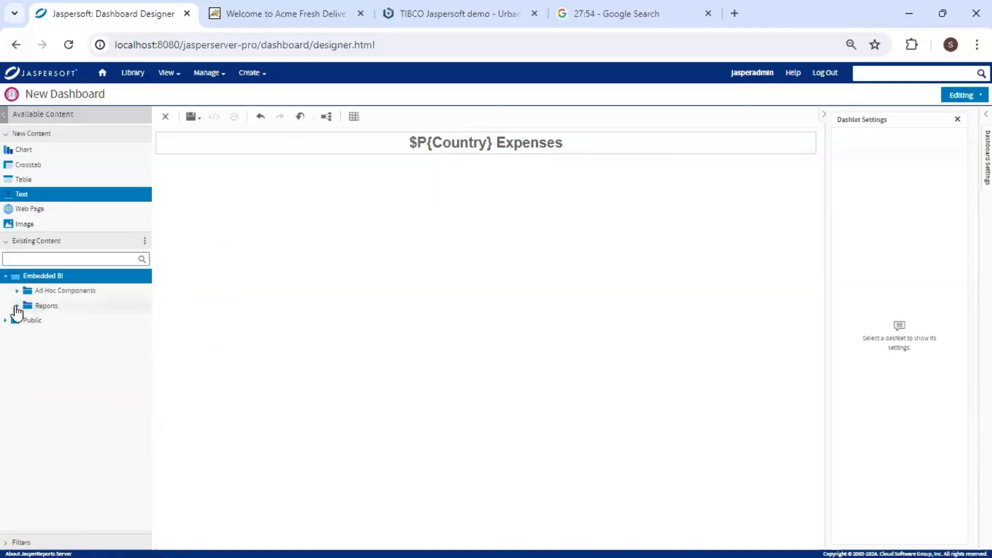
pyautogui.click(17, 307)
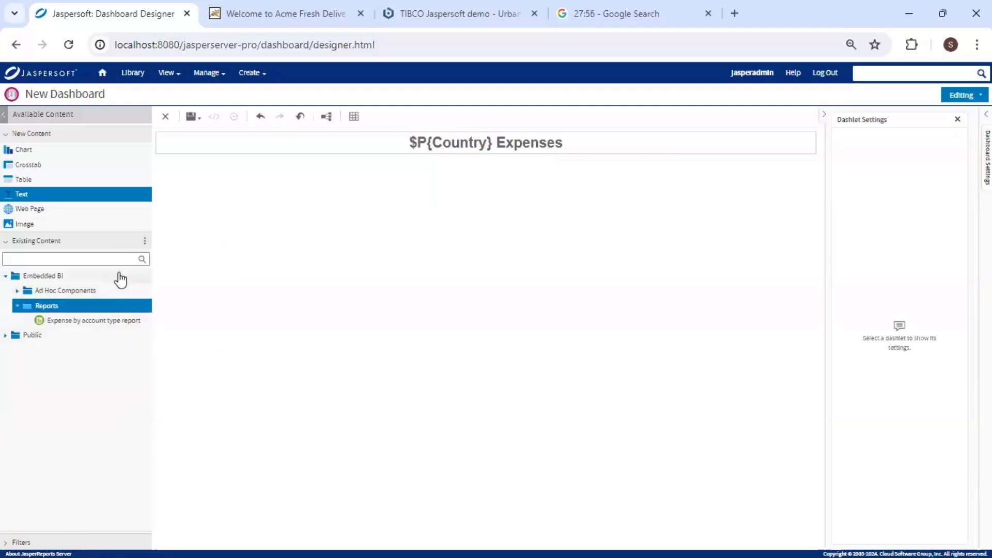
pyautogui.click(73, 322)
pyautogui.moveTo(72, 328); pyautogui.dragTo(419, 347)
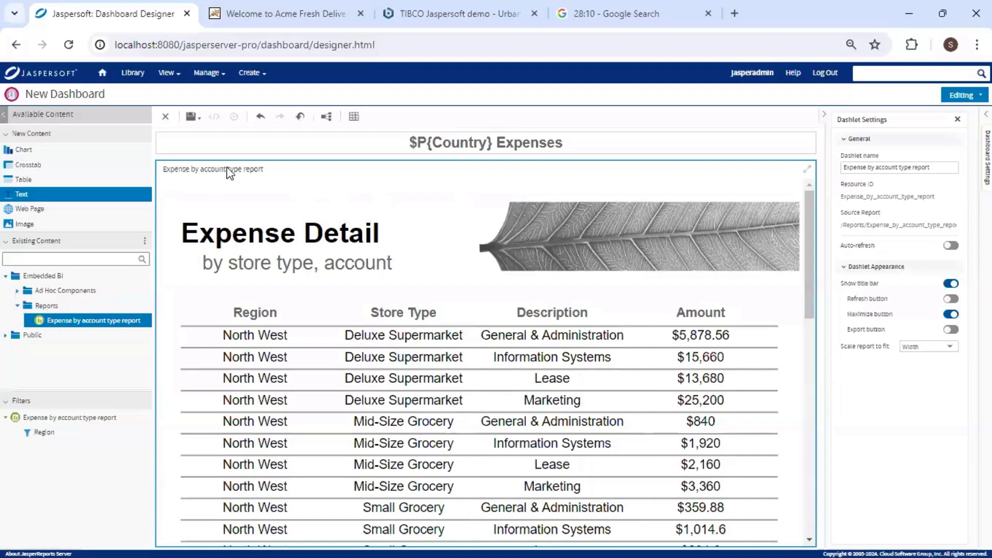
# Rename the dashlet to 'Expense by account type' and enable its Refresh and Export buttons.
pyautogui.doubleClick(928, 169)
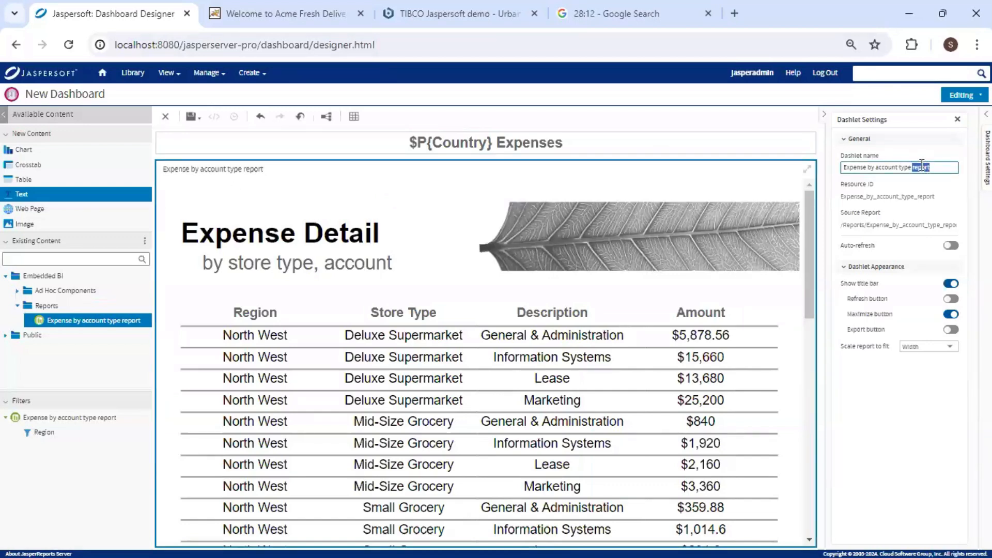
pyautogui.press('BackSpace')
pyautogui.click(951, 300)
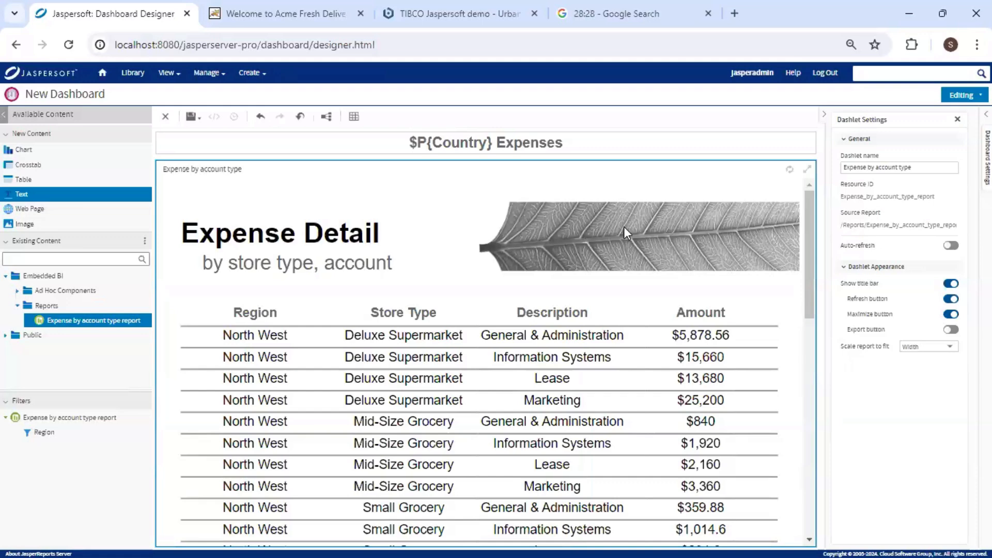
pyautogui.click(950, 331)
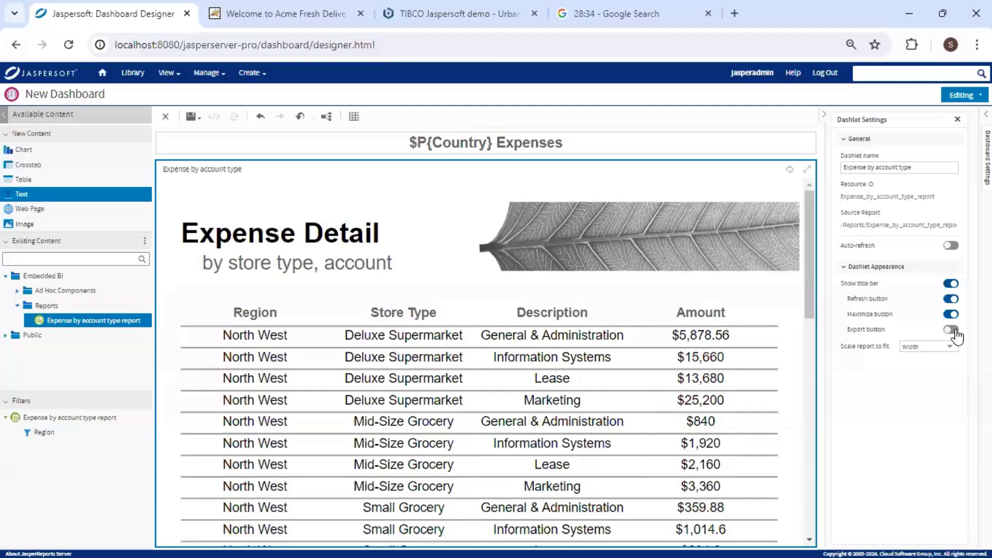
pyautogui.click(954, 331)
pyautogui.click(18, 290)
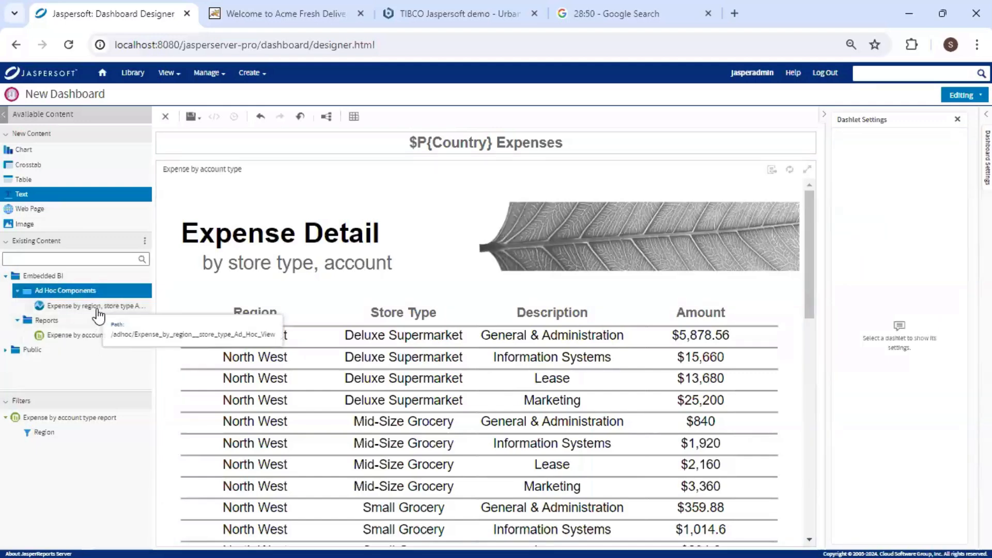
pyautogui.click(96, 306)
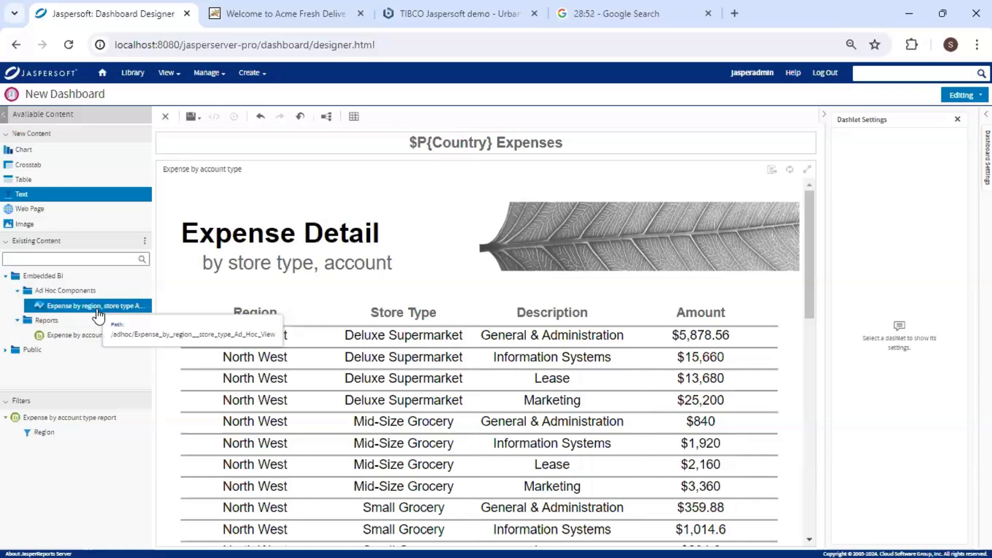
pyautogui.moveTo(98, 316); pyautogui.dragTo(247, 280)
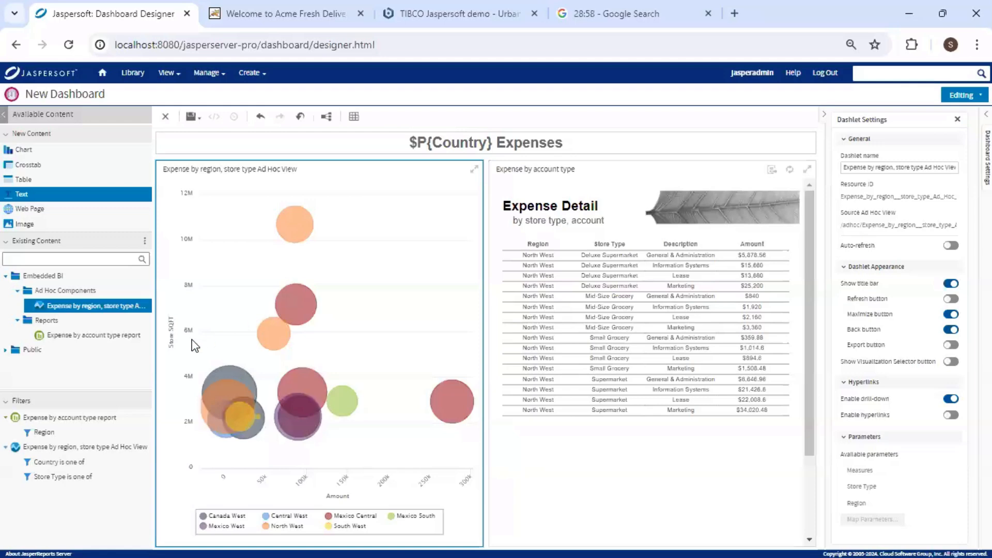
pyautogui.click(6, 351)
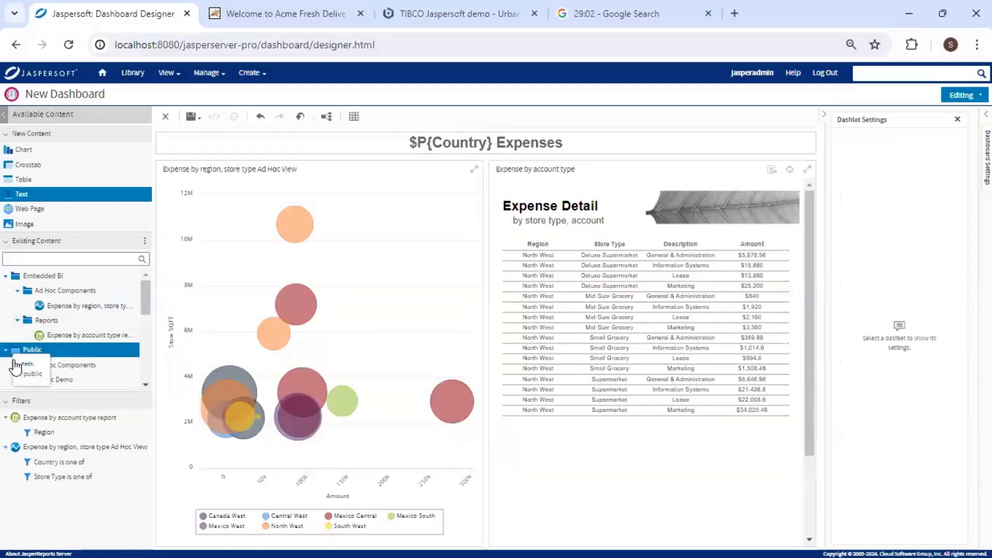
pyautogui.scroll(-2, 23, 370)
pyautogui.click(24, 352)
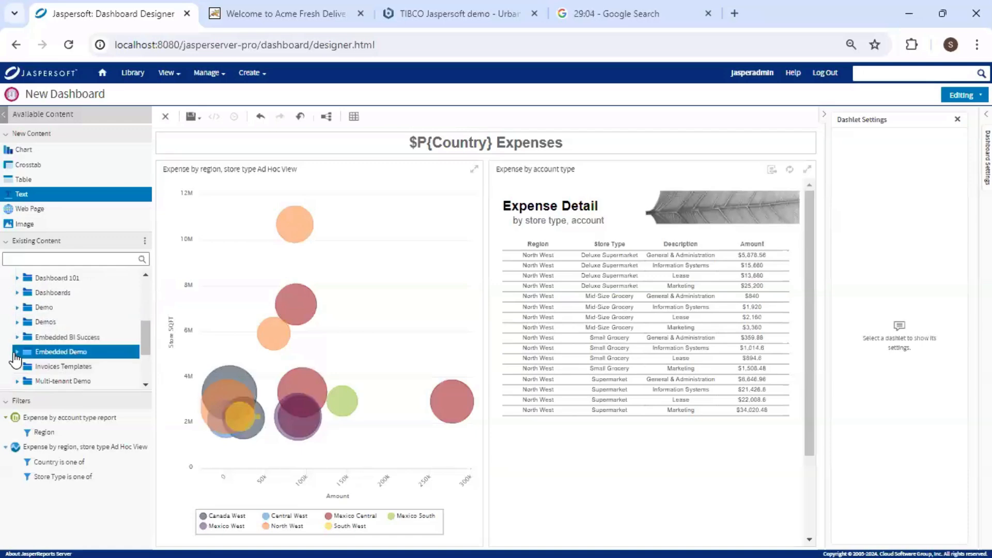
pyautogui.scroll(-3, 27, 378)
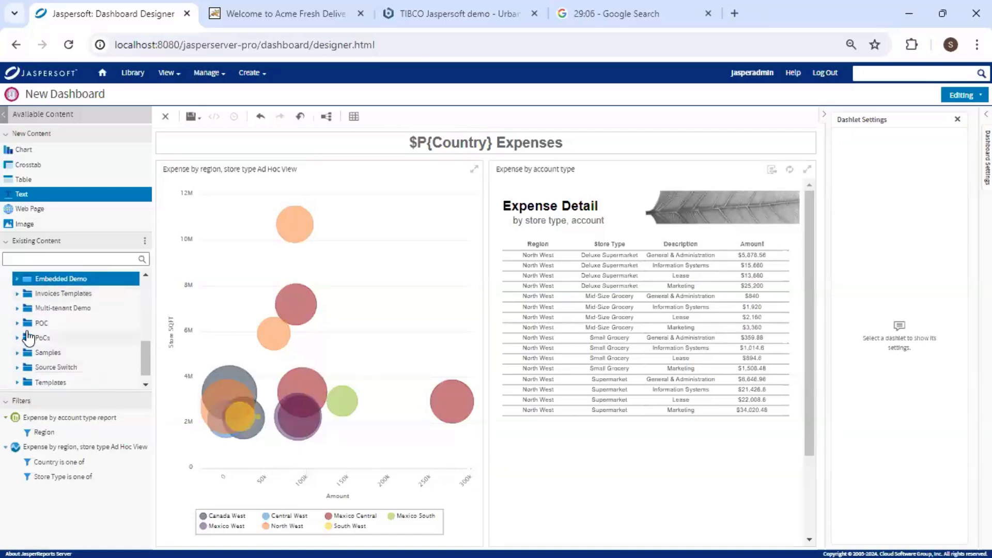
pyautogui.scroll(3, 28, 357)
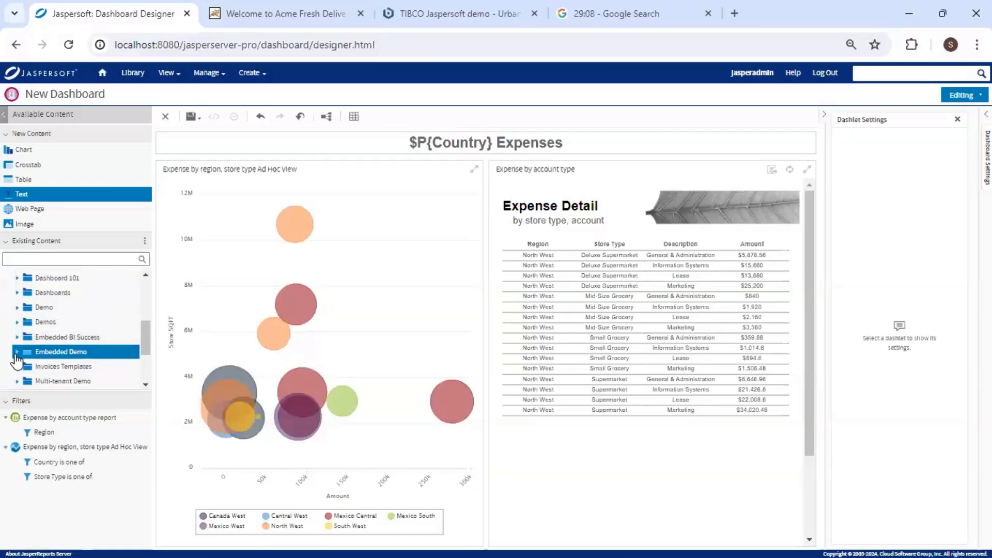
pyautogui.click(16, 353)
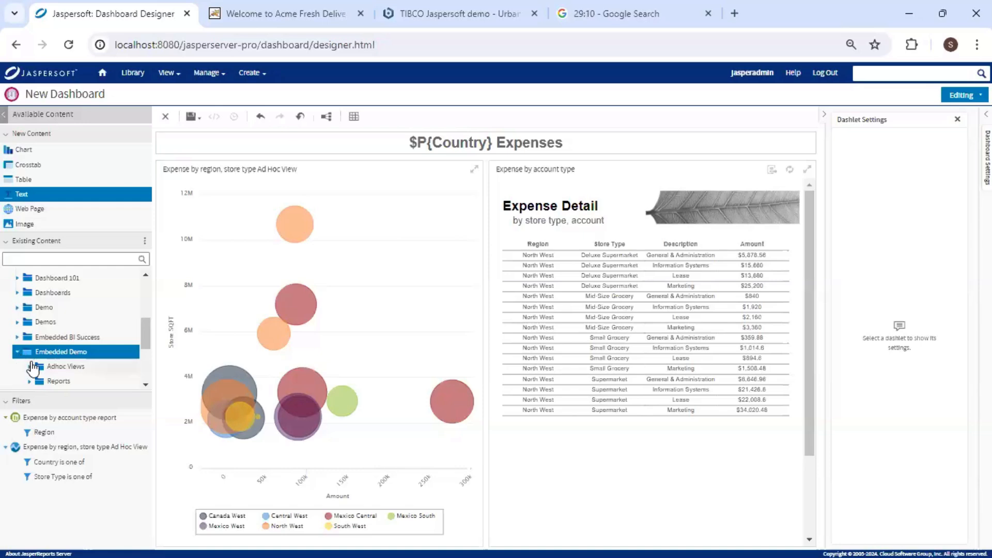
pyautogui.scroll(-2, 36, 351)
pyautogui.click(37, 331)
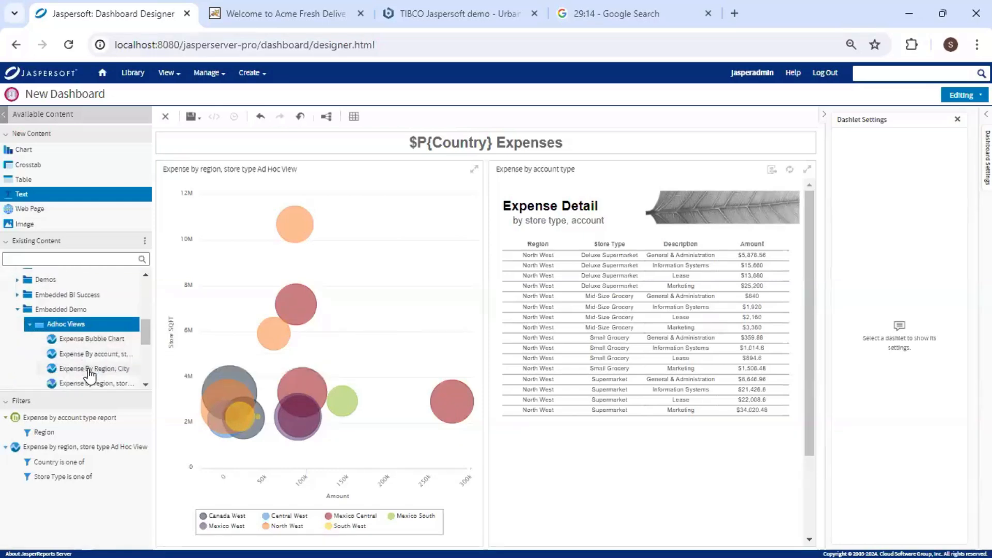
pyautogui.scroll(-3, 99, 372)
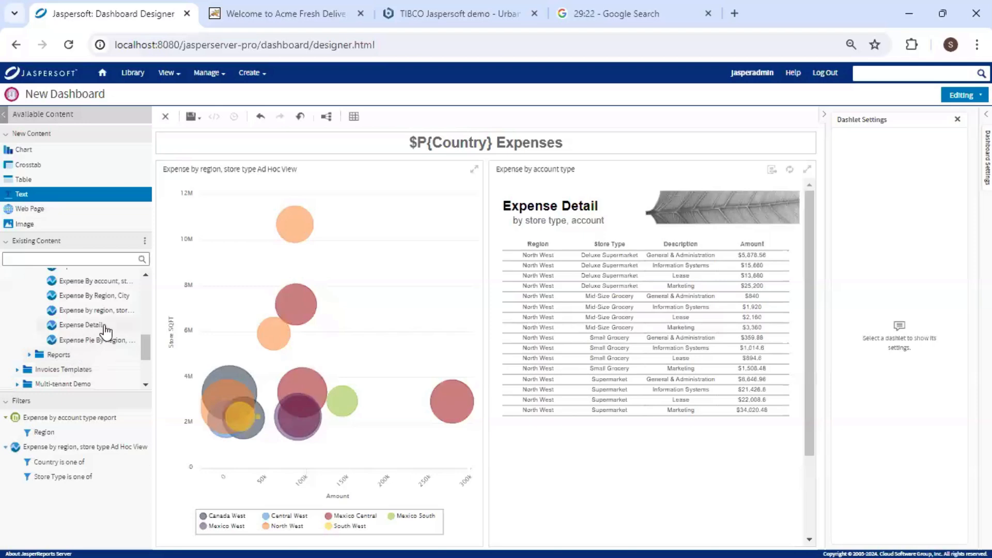
# Place the 'Expense By account, store type' heatmap top-left, discard a trial Country filter dashlet, then bring up Parameter Mapping.
pyautogui.moveTo(111, 282); pyautogui.dragTo(283, 402)
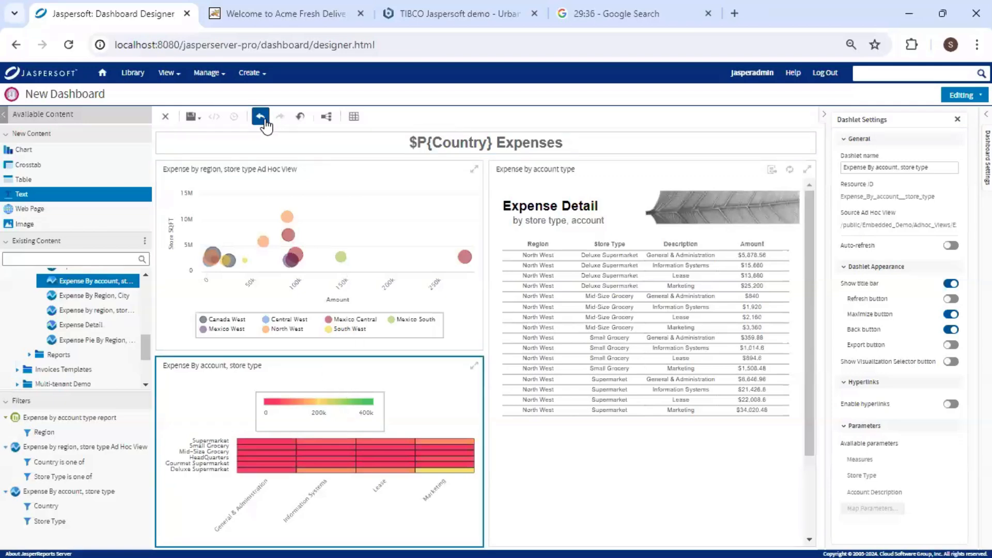
pyautogui.click(260, 117)
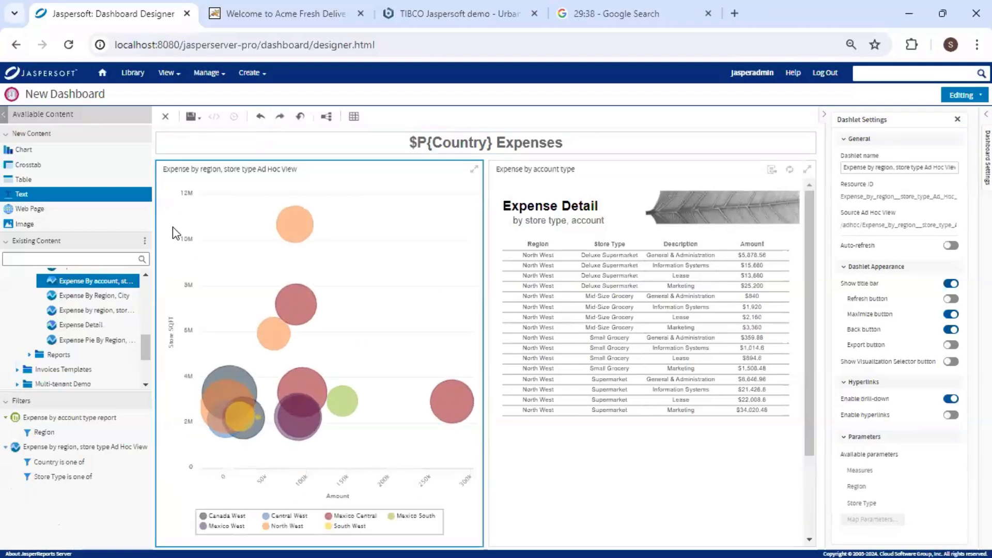
pyautogui.moveTo(104, 287); pyautogui.dragTo(285, 224)
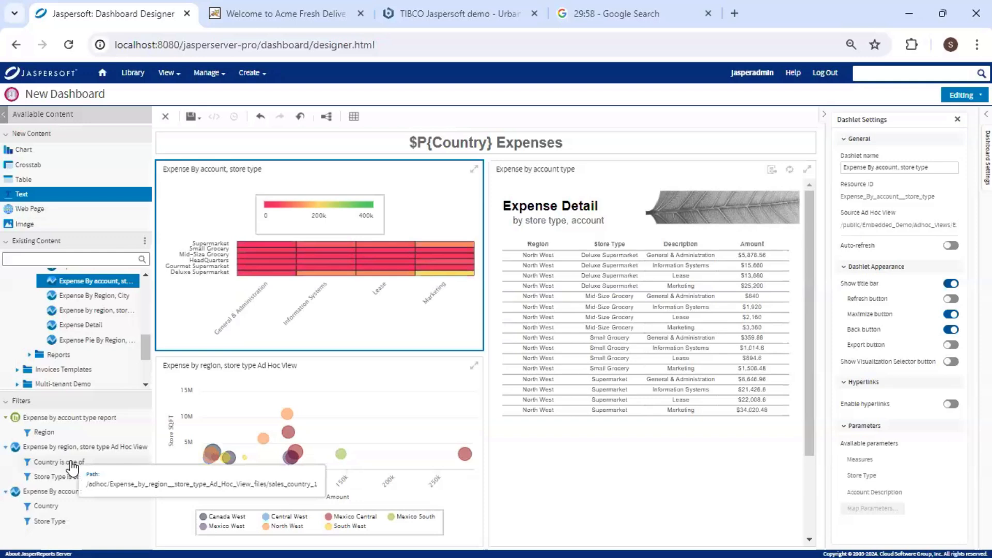
pyautogui.moveTo(72, 469); pyautogui.dragTo(377, 268)
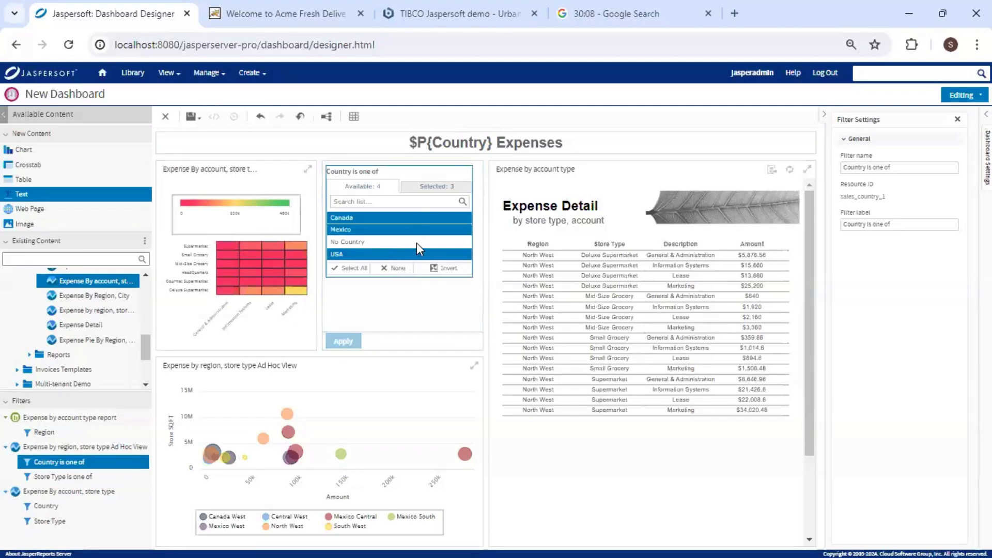
pyautogui.press('Delete')
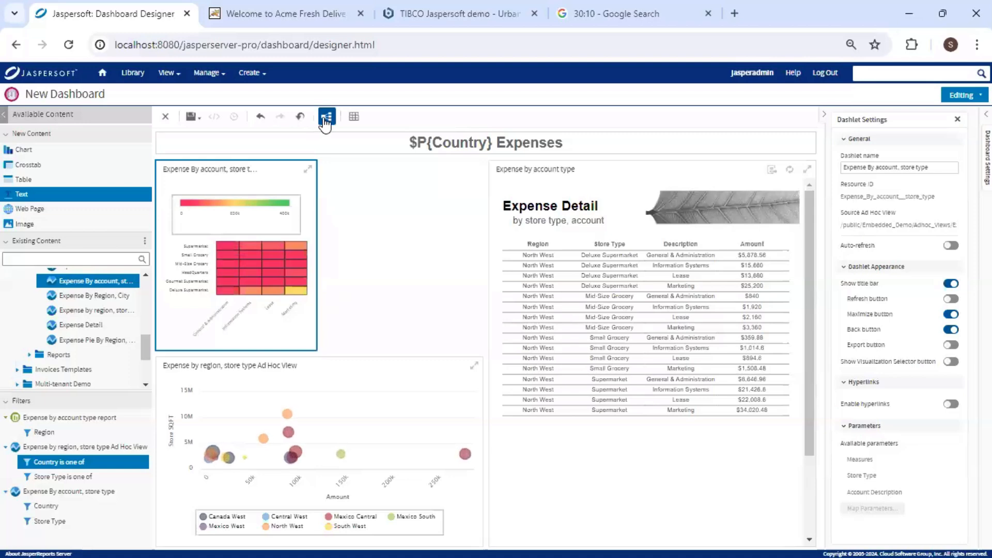
pyautogui.click(324, 120)
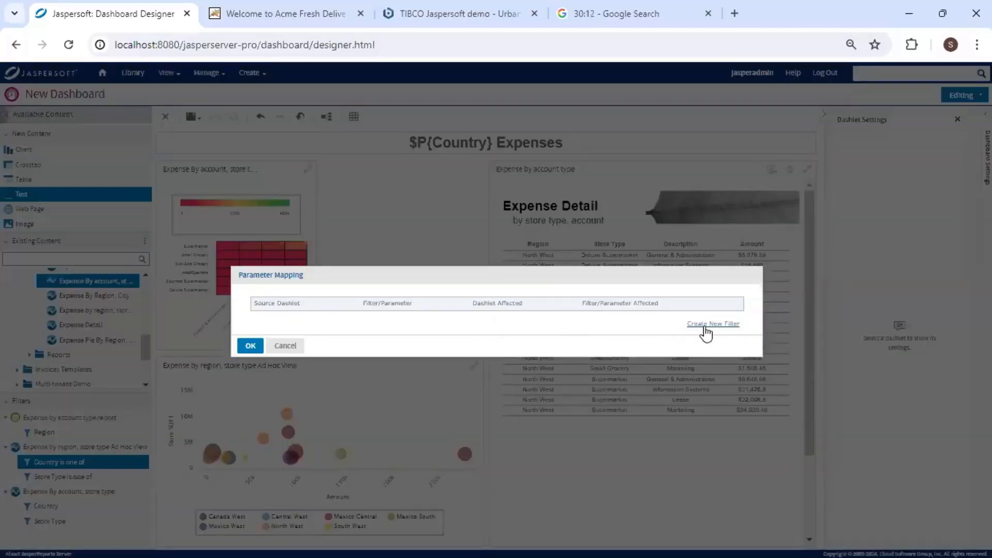
# Create a manual Country filter and map it to the bubble chart's 'Country is one of' parameter.
pyautogui.click(717, 324)
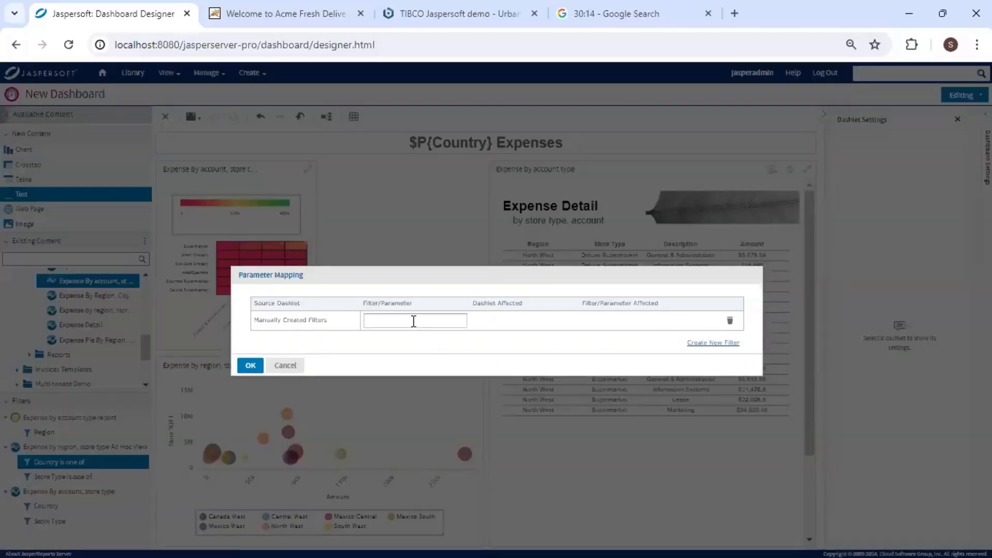
pyautogui.click(413, 322)
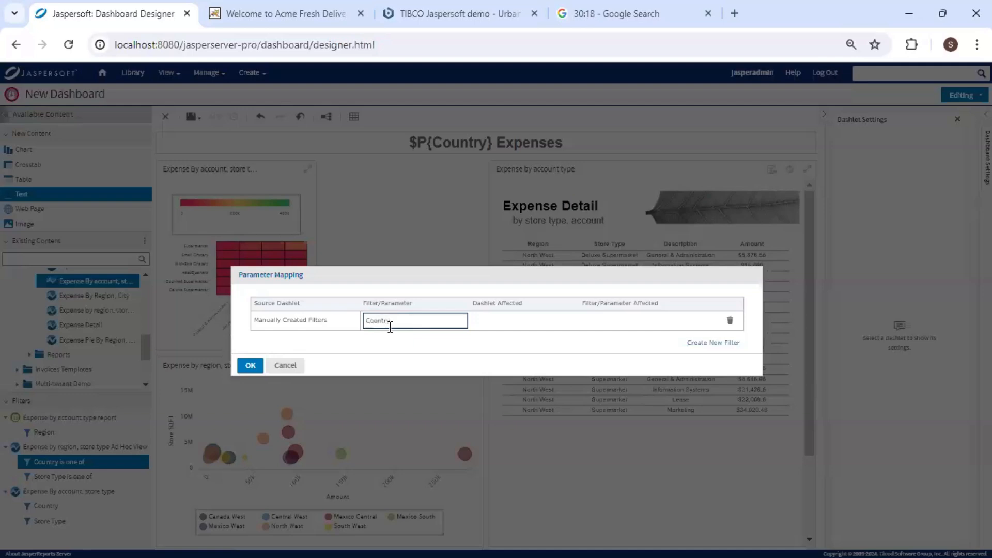
pyautogui.click(630, 341)
pyautogui.click(703, 321)
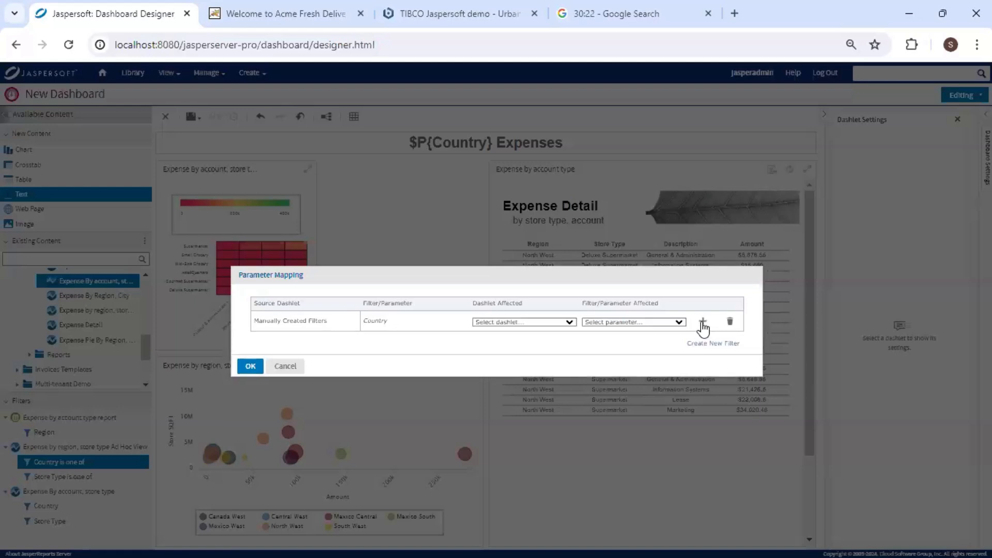
pyautogui.click(545, 323)
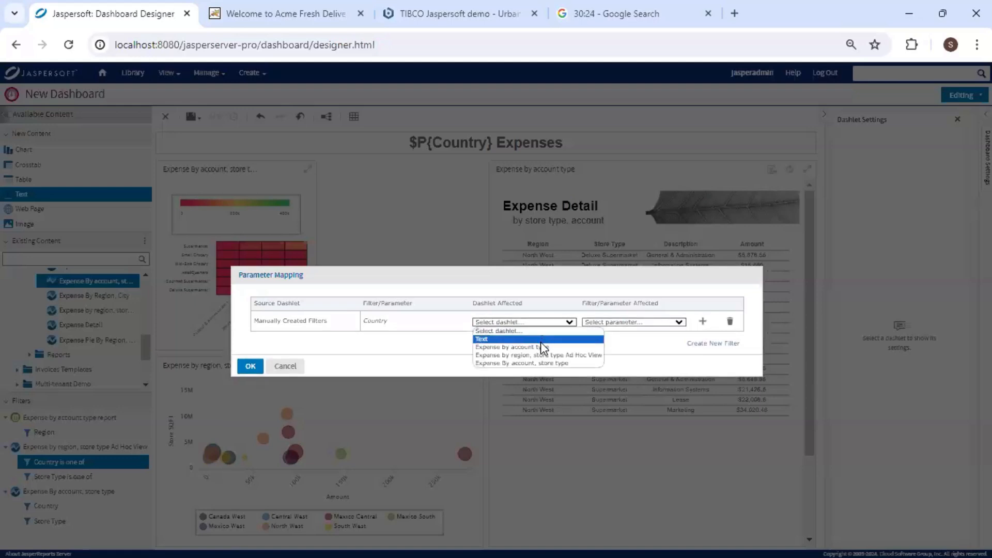
pyautogui.click(548, 347)
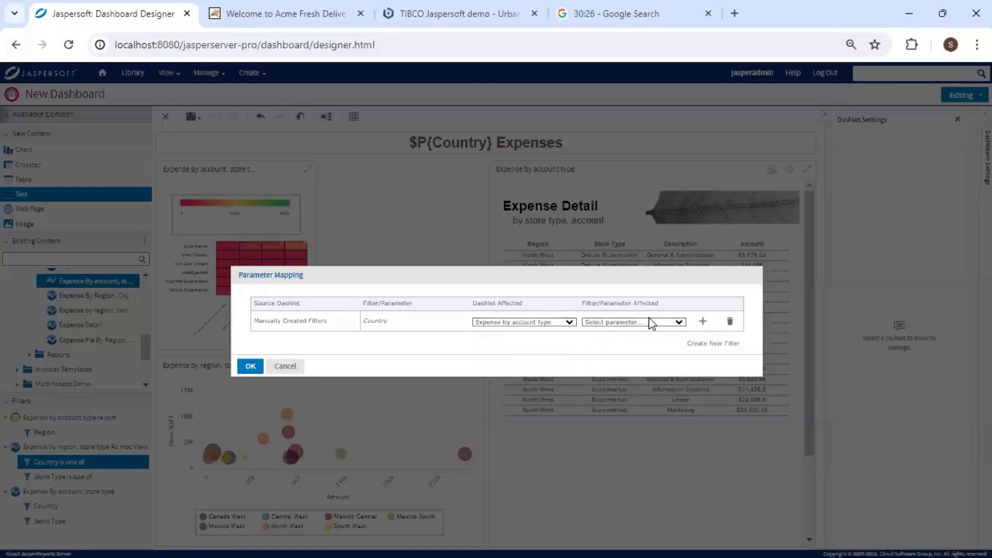
pyautogui.click(650, 321)
pyautogui.click(568, 322)
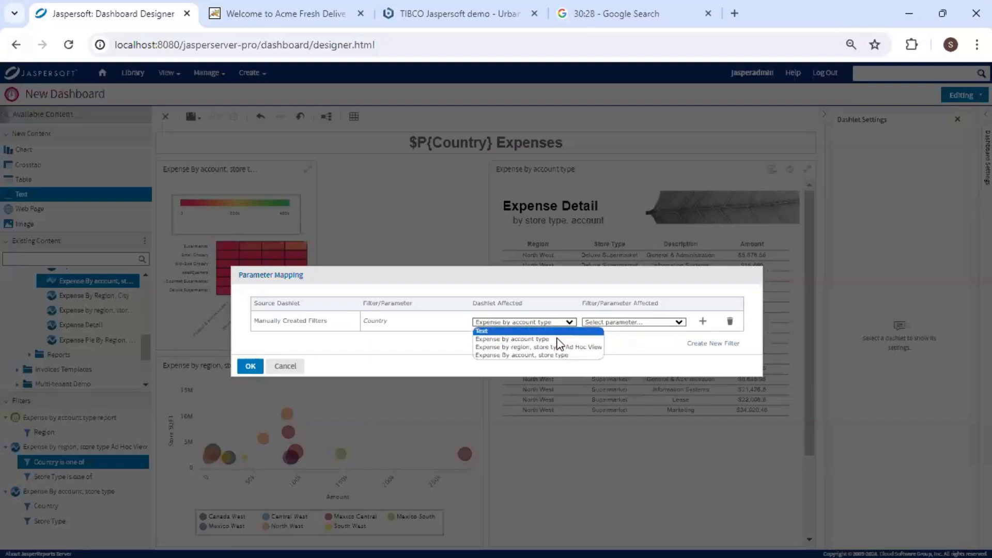
pyautogui.click(548, 347)
pyautogui.click(631, 321)
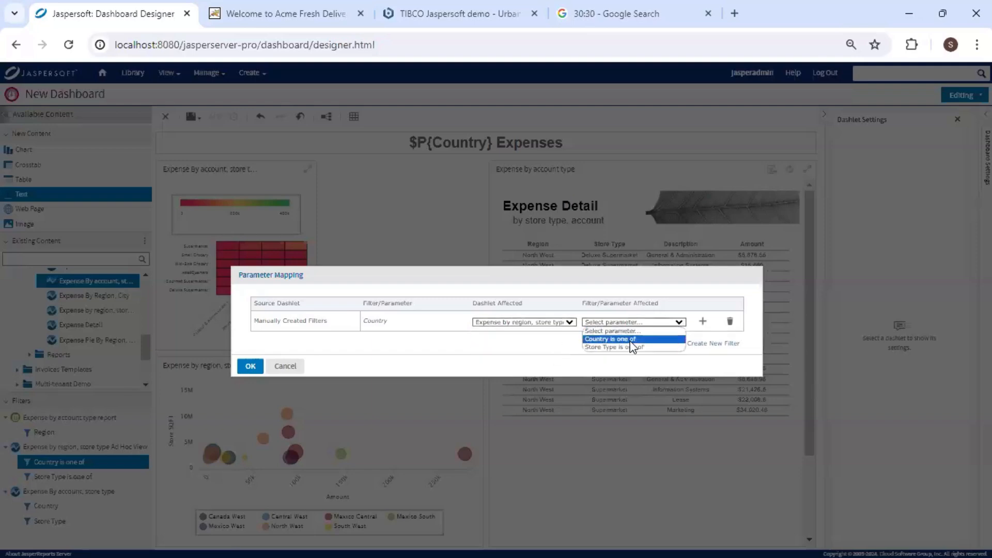
pyautogui.click(632, 340)
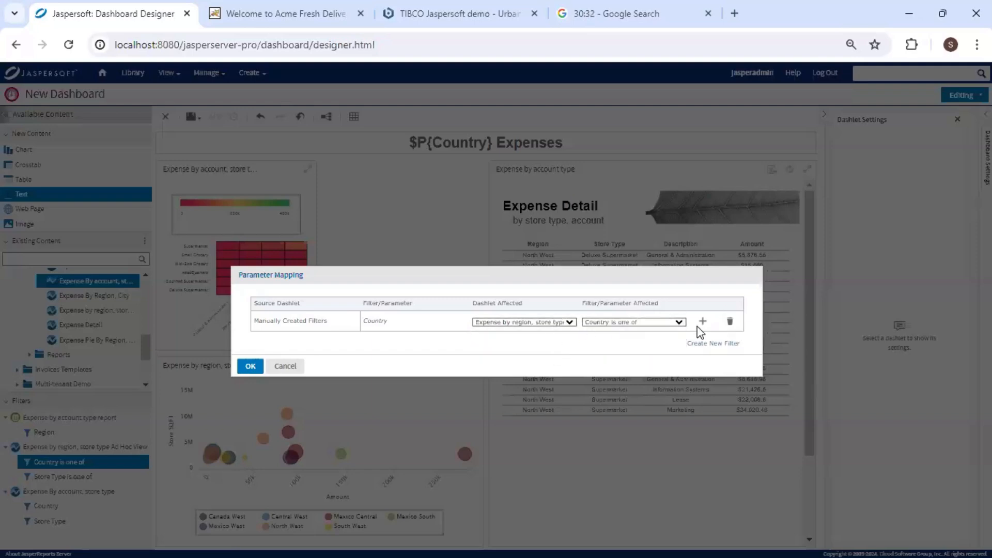
# Also map Country to the heatmap and title Text dashlets, then save the mappings.
pyautogui.click(703, 322)
pyautogui.click(569, 341)
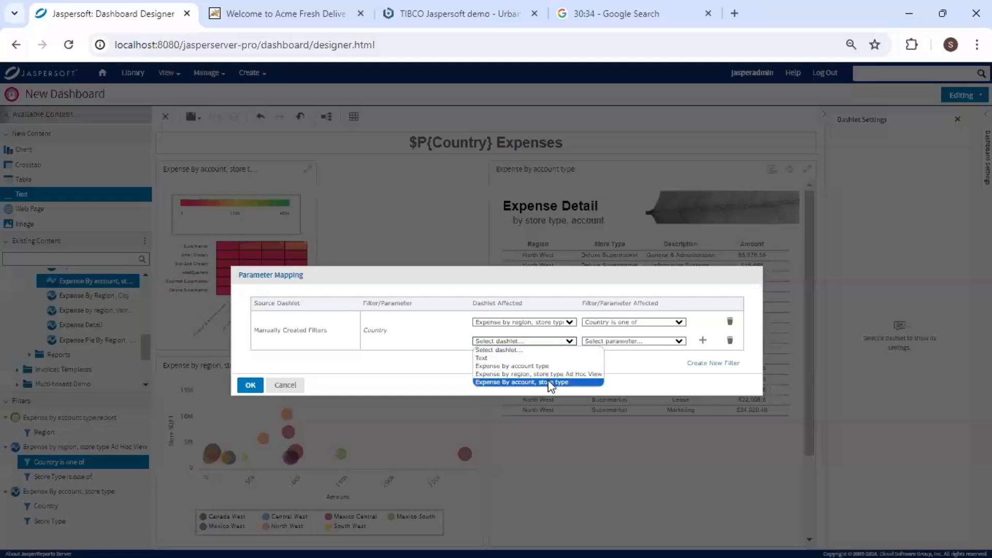
pyautogui.click(567, 383)
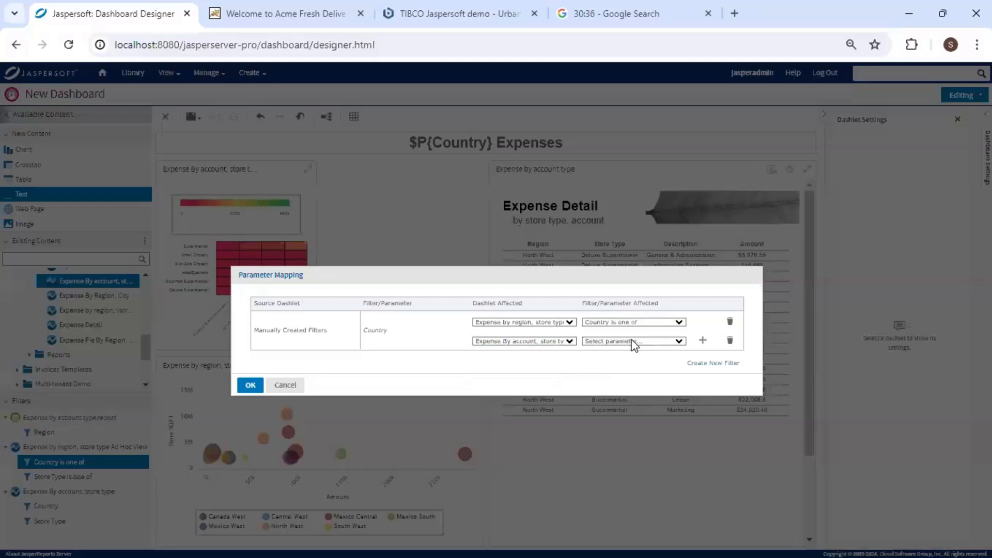
pyautogui.click(632, 342)
pyautogui.click(605, 366)
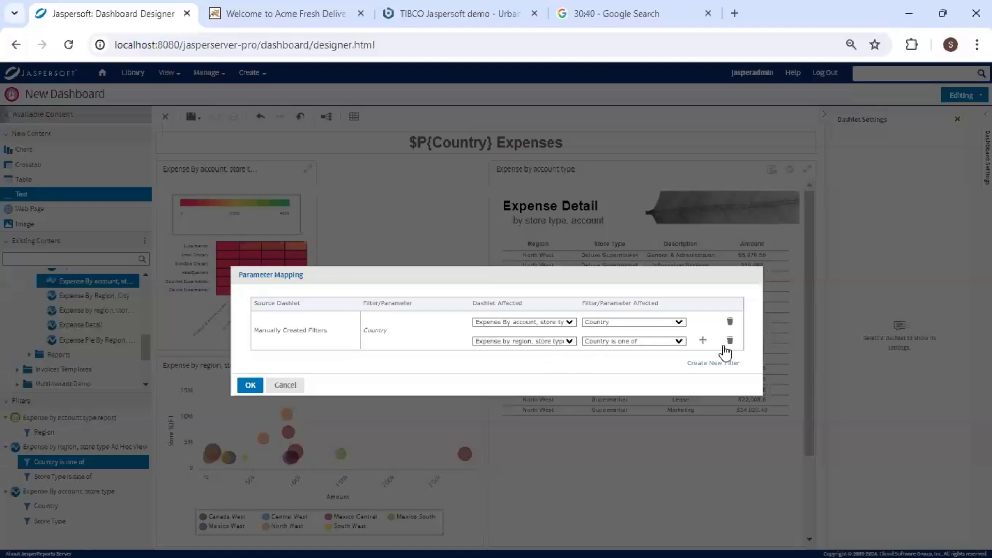
pyautogui.click(703, 340)
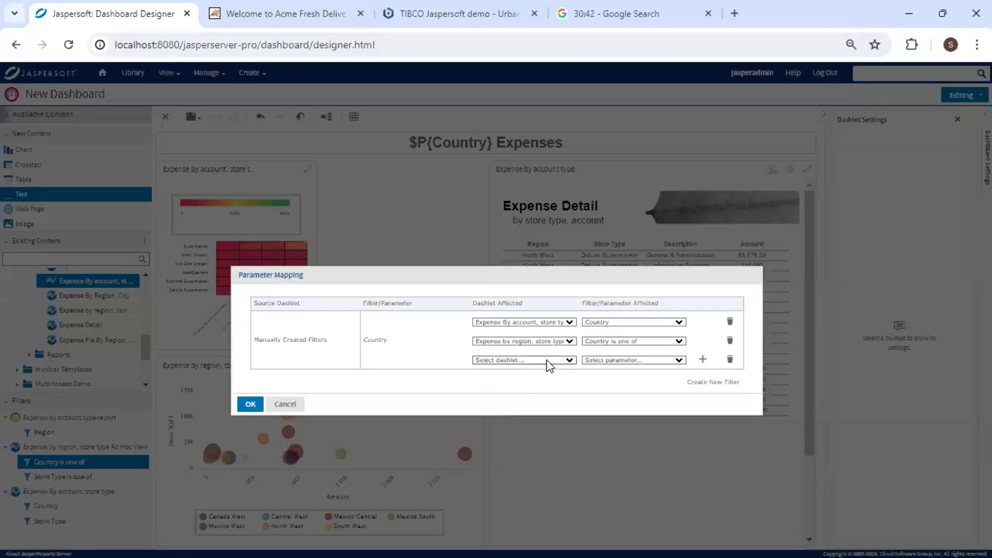
pyautogui.click(547, 361)
pyautogui.click(537, 374)
pyautogui.click(630, 361)
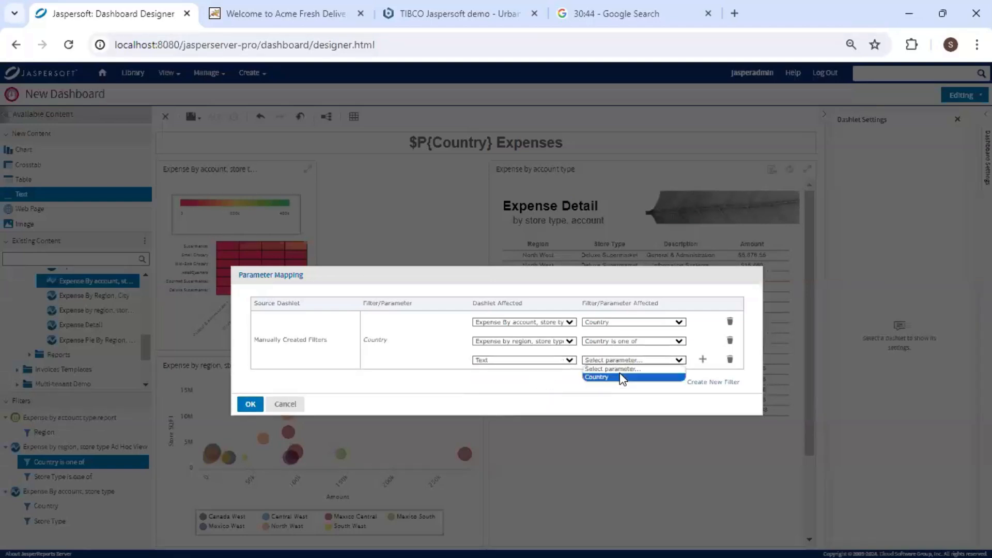
pyautogui.click(619, 374)
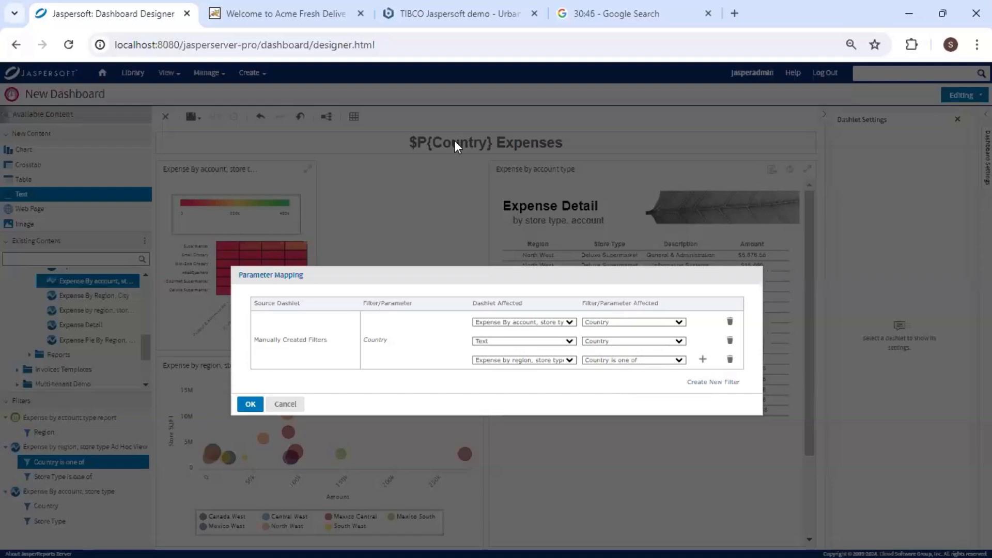
pyautogui.click(253, 404)
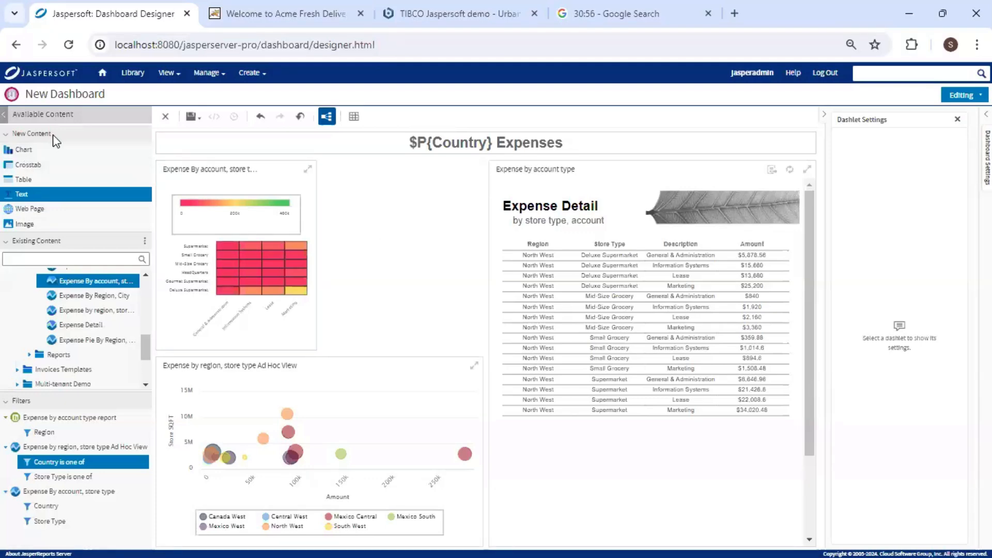
# Add a new Chart dashlet on Demo Expense Domain, found by searching 'demo', with all Expense fields selected.
pyautogui.click(45, 150)
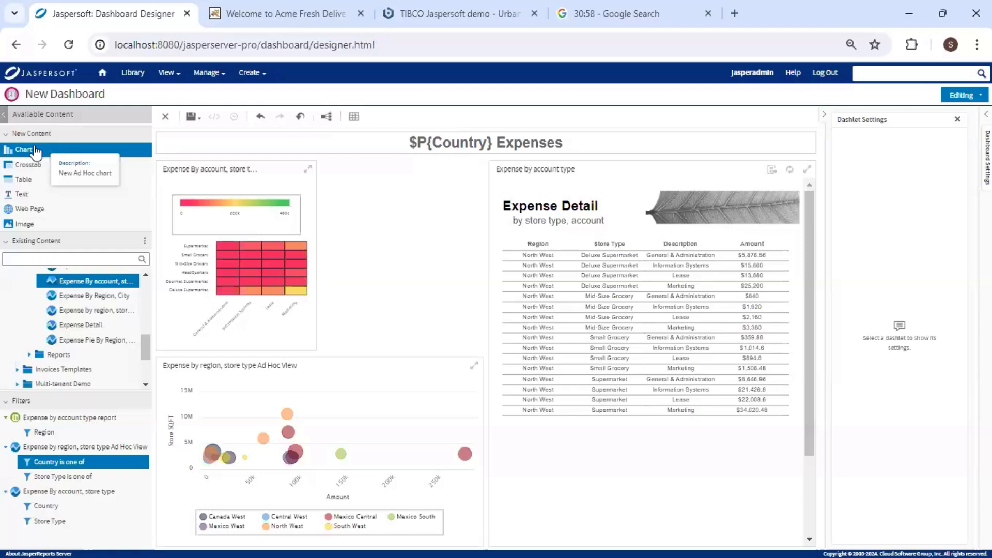
pyautogui.moveTo(45, 150); pyautogui.dragTo(391, 260)
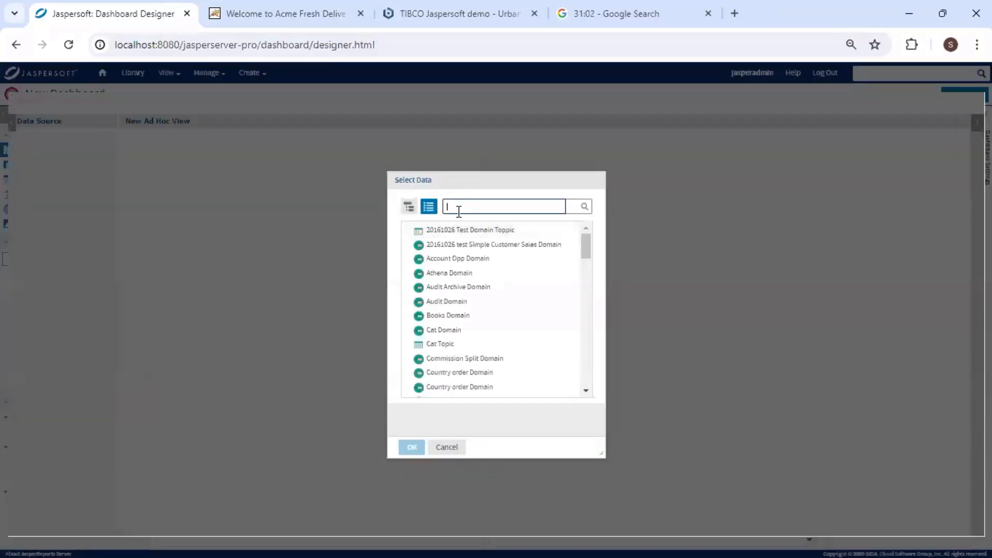
pyautogui.write('demo')
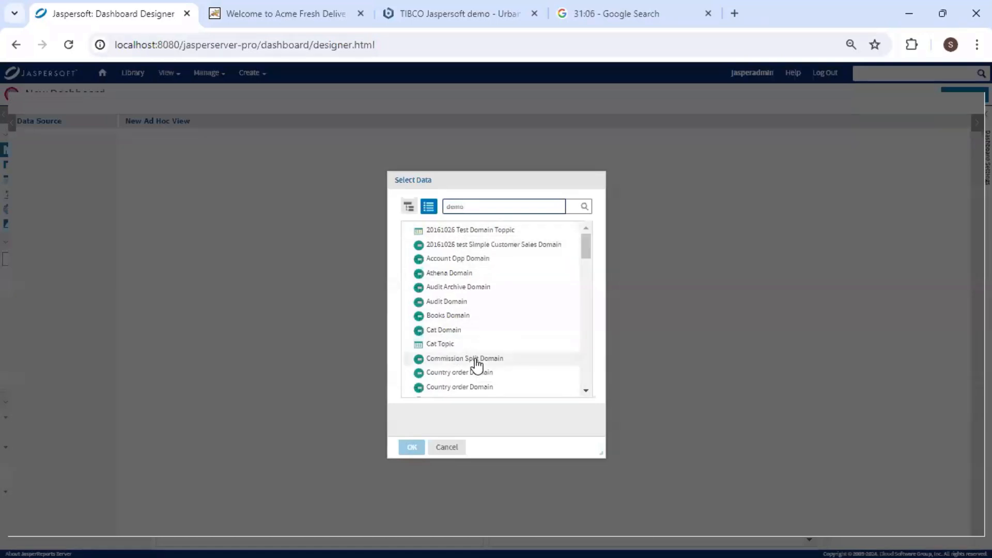
pyautogui.press('Return')
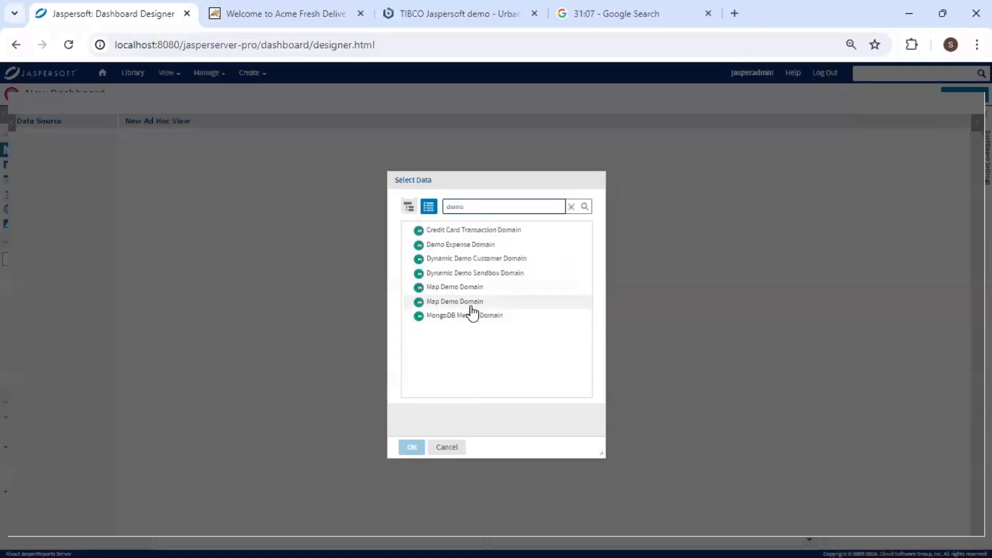
pyautogui.click(459, 246)
pyautogui.click(449, 447)
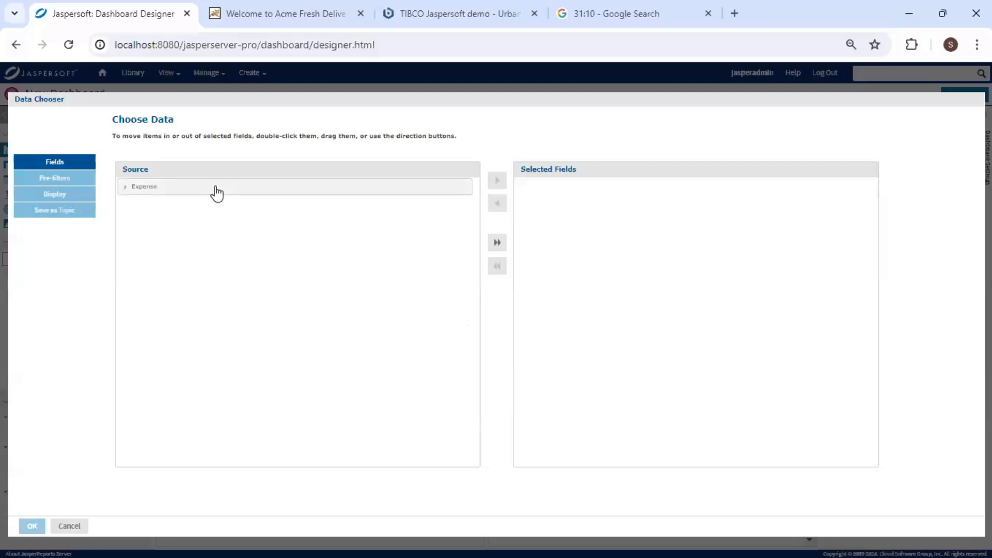
pyautogui.doubleClick(452, 191)
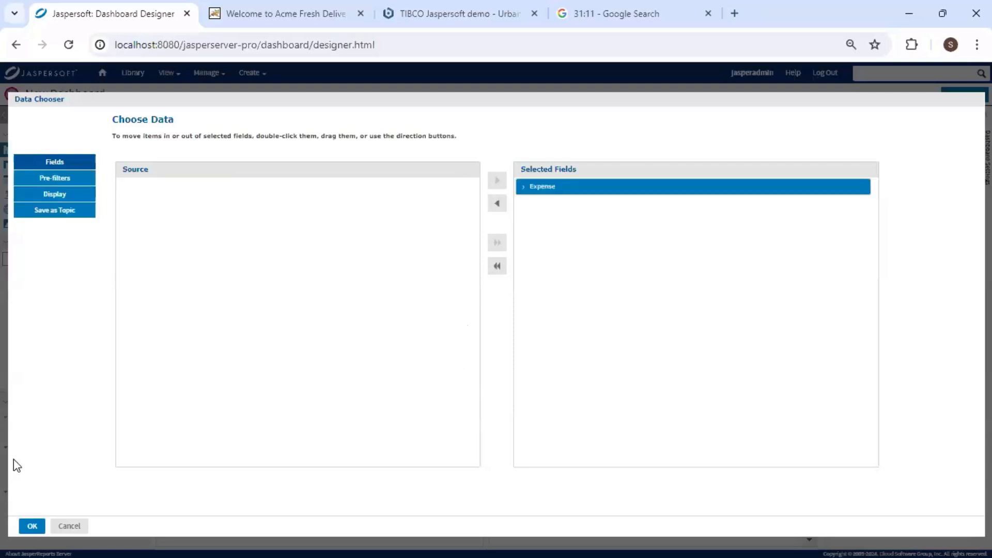
pyautogui.click(32, 525)
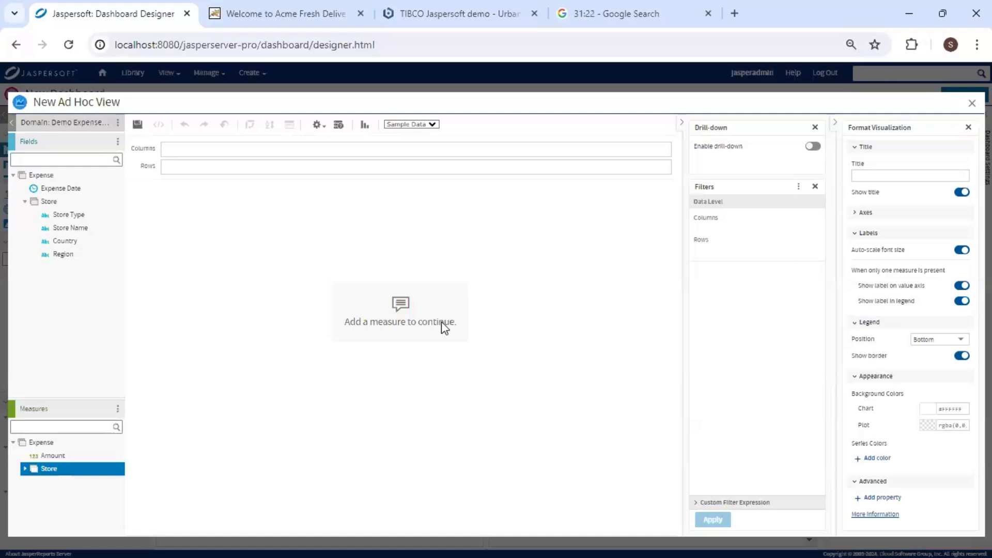
# Switch the ad hoc view's visualization type to Dual-Level Pie.
pyautogui.click(365, 124)
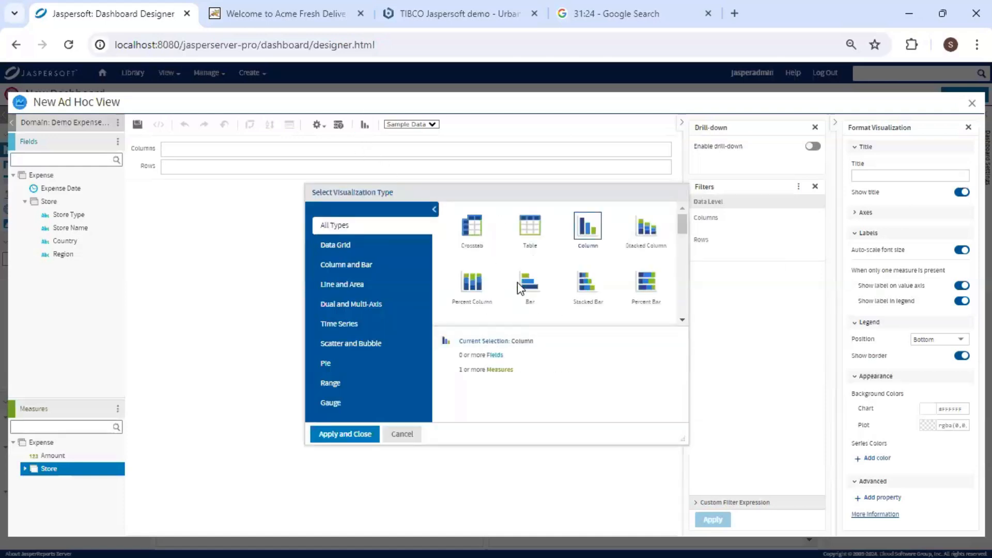
pyautogui.scroll(-5, 522, 284)
pyautogui.click(531, 280)
pyautogui.scroll(-2, 531, 280)
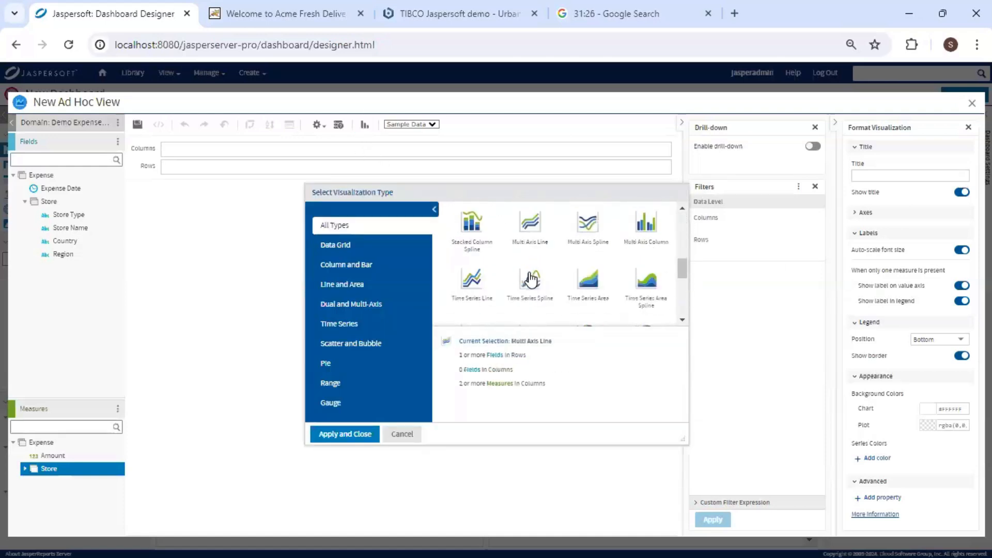
pyautogui.click(531, 279)
pyautogui.scroll(-3, 531, 280)
pyautogui.click(647, 260)
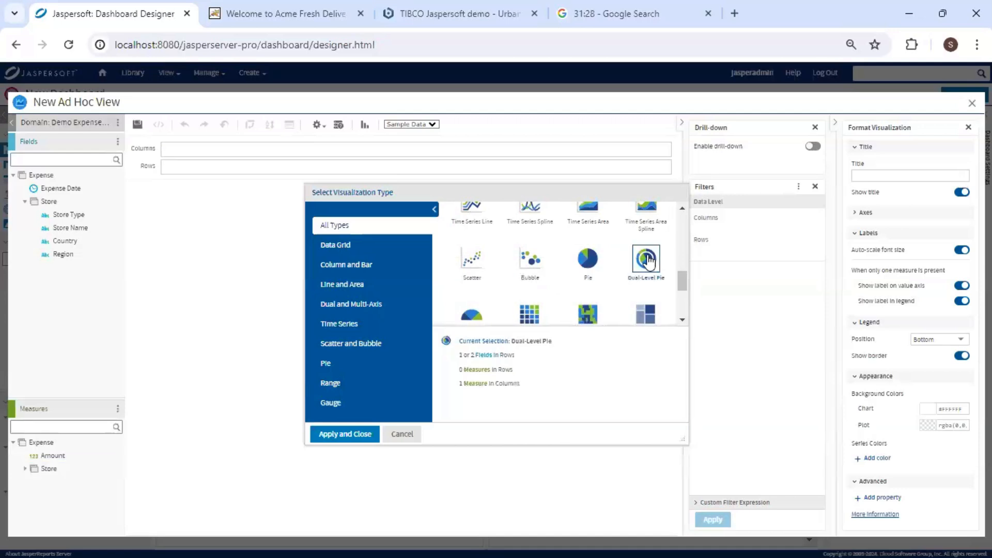
pyautogui.click(351, 434)
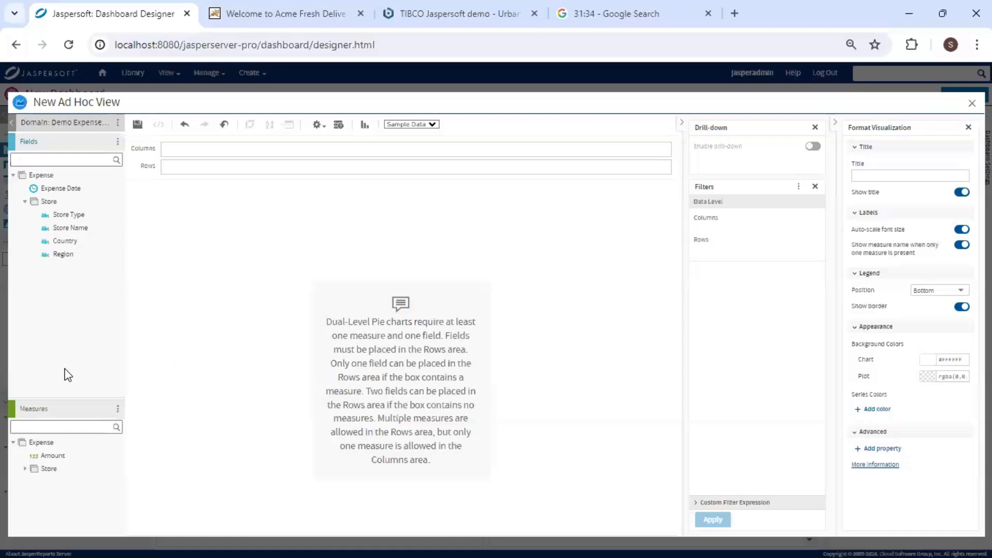
# Place Region and Store Type in Rows and Amount in Columns.
pyautogui.click(70, 255)
pyautogui.moveTo(181, 165); pyautogui.dragTo(178, 173)
pyautogui.moveTo(89, 216); pyautogui.dragTo(246, 174)
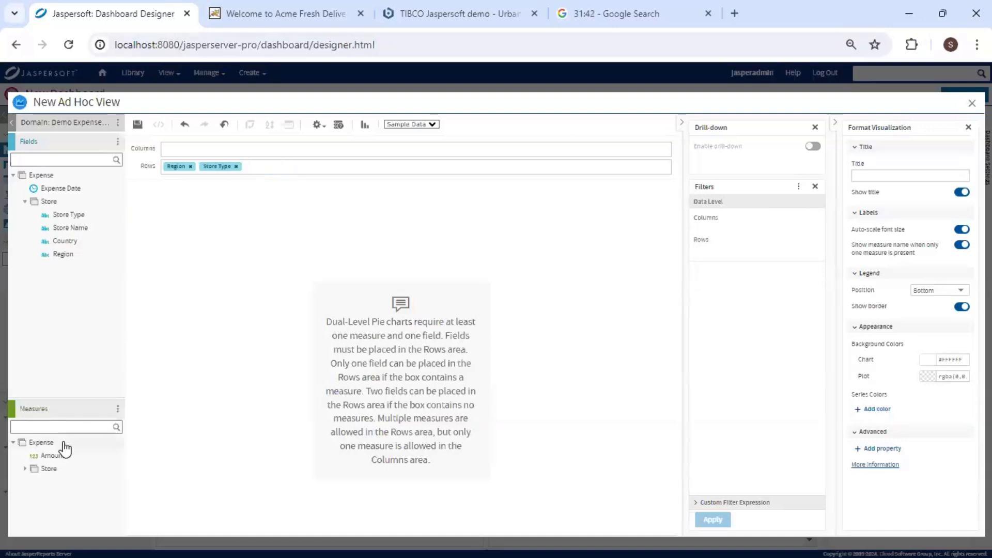
pyautogui.moveTo(59, 456); pyautogui.dragTo(208, 148)
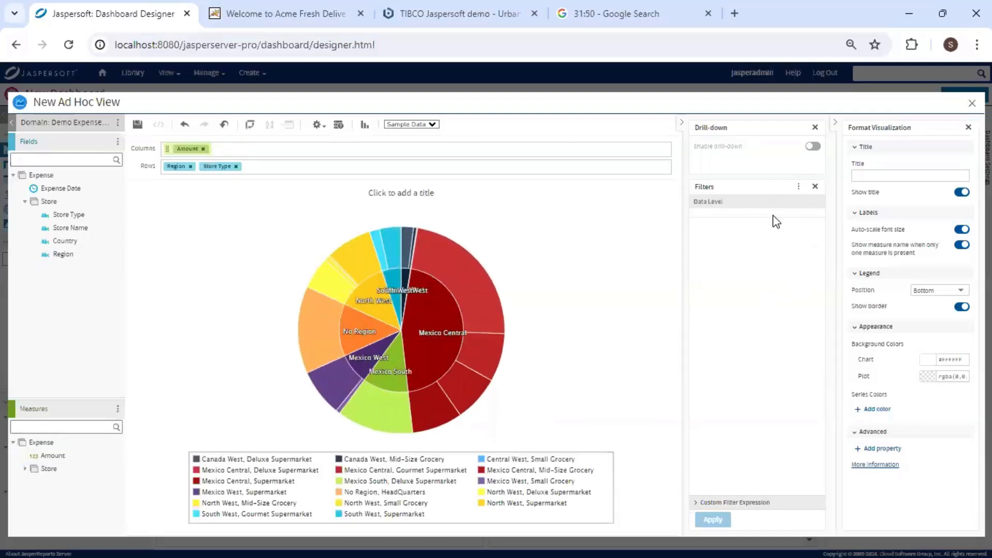
# Filter Country to 'is one of' Canada, Mexico and USA, excluding No Country.
pyautogui.moveTo(62, 242); pyautogui.dragTo(738, 281)
pyautogui.click(802, 228)
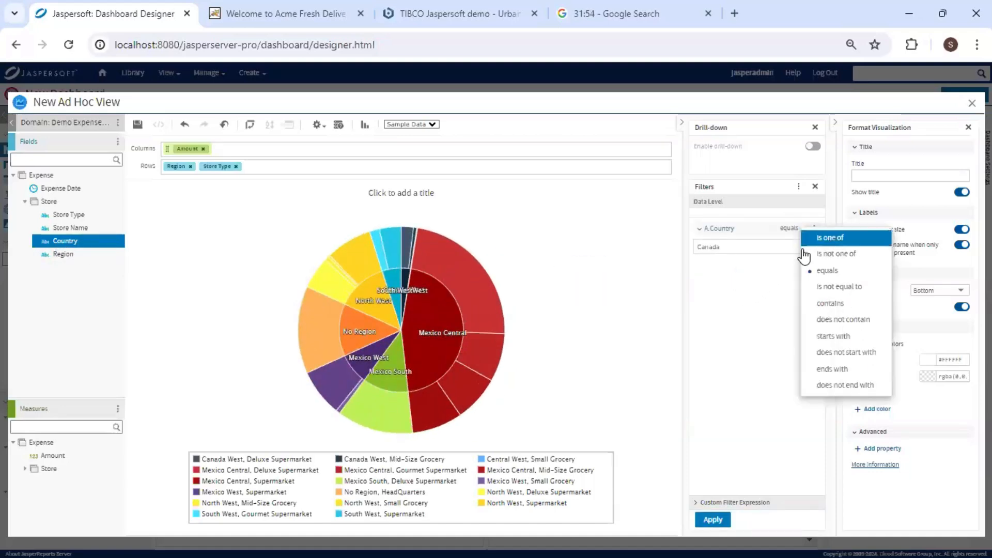
pyautogui.click(826, 238)
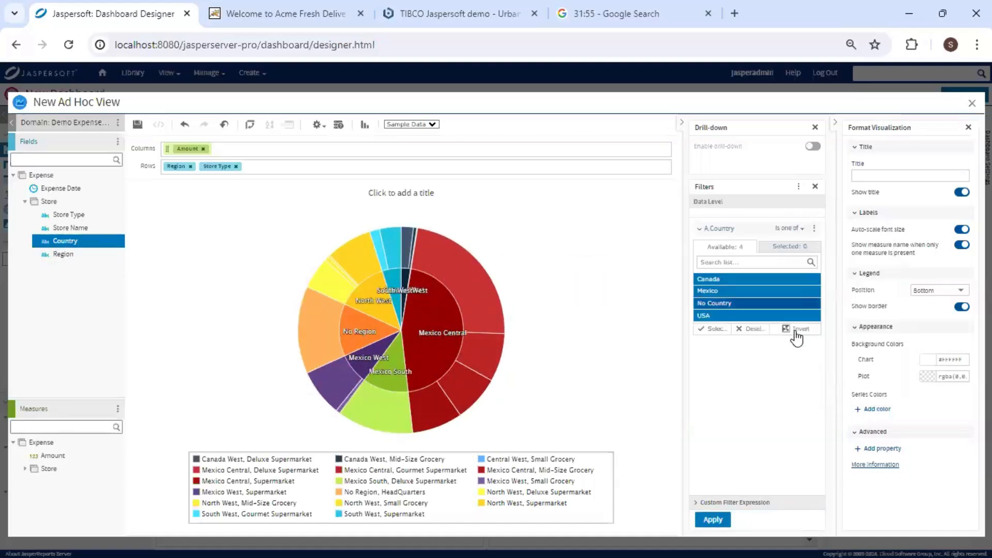
pyautogui.click(764, 305)
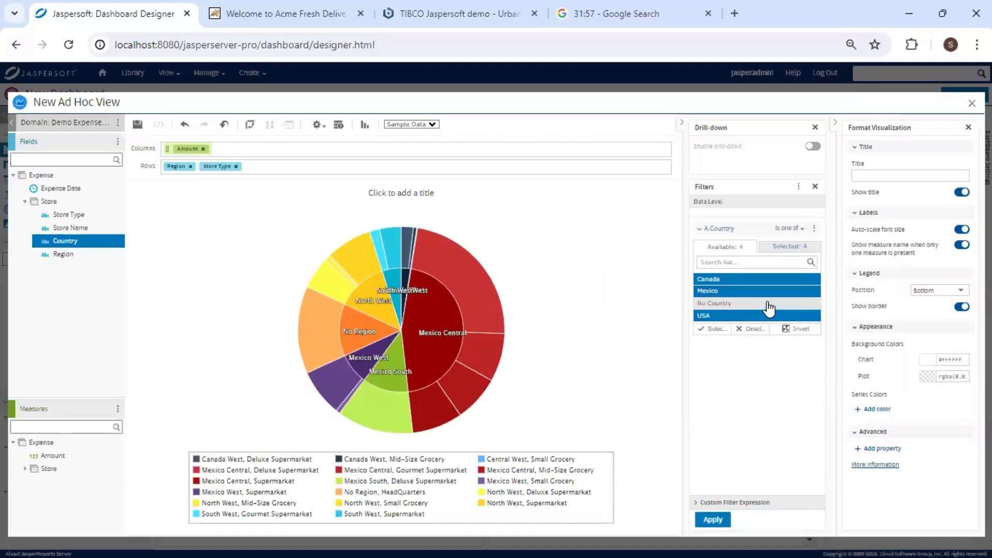
pyautogui.click(713, 519)
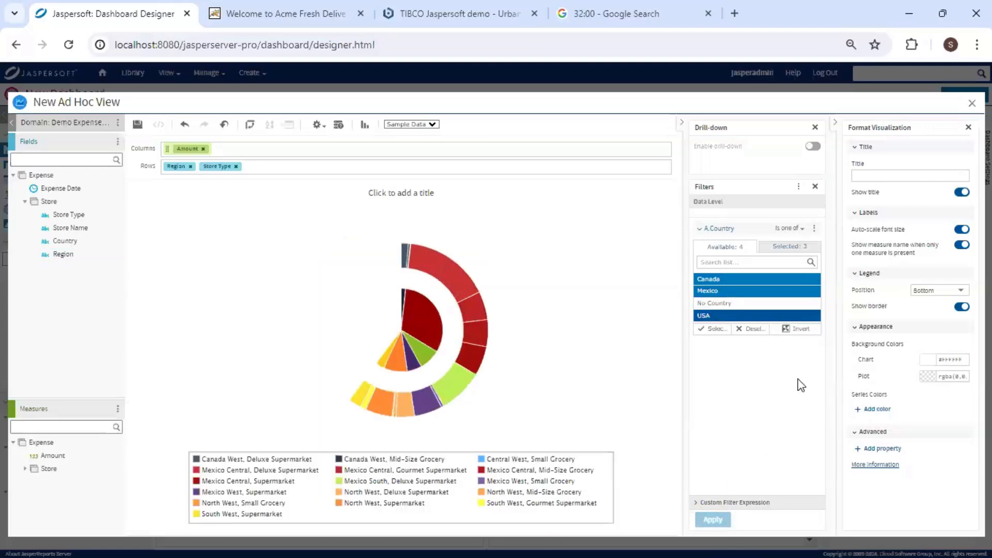
# Set the pie's legend position to None and start saving it to the dashboard.
pyautogui.click(959, 290)
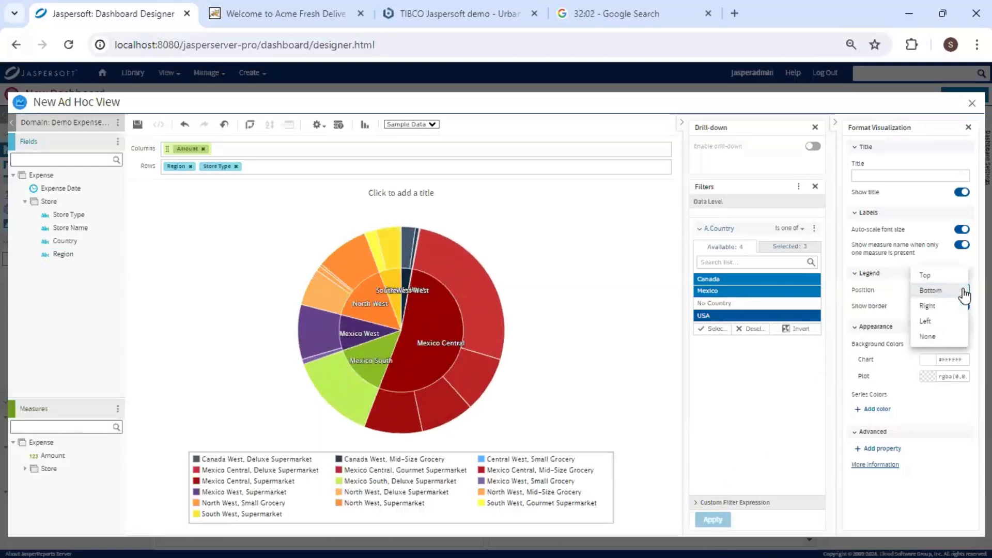
pyautogui.click(930, 337)
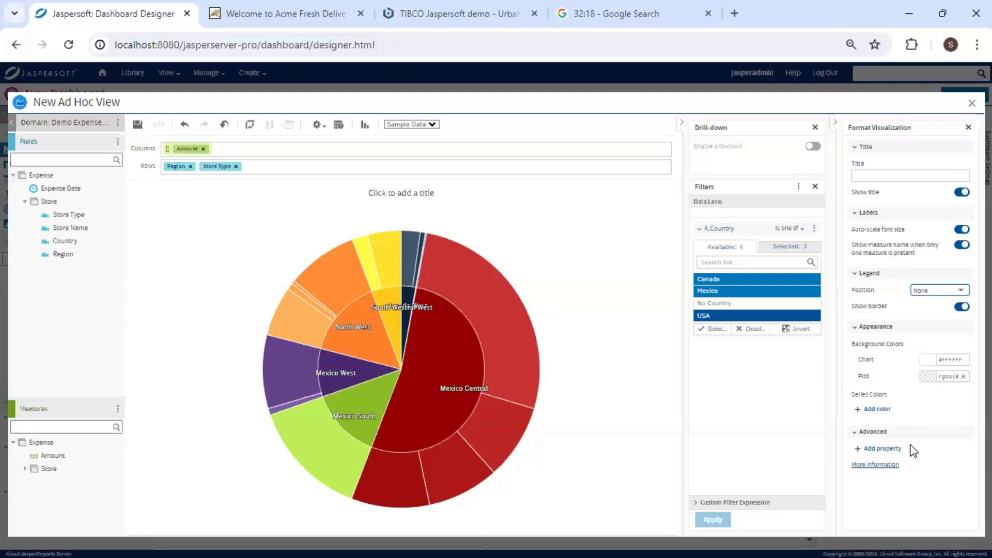
pyautogui.click(138, 124)
pyautogui.click(413, 314)
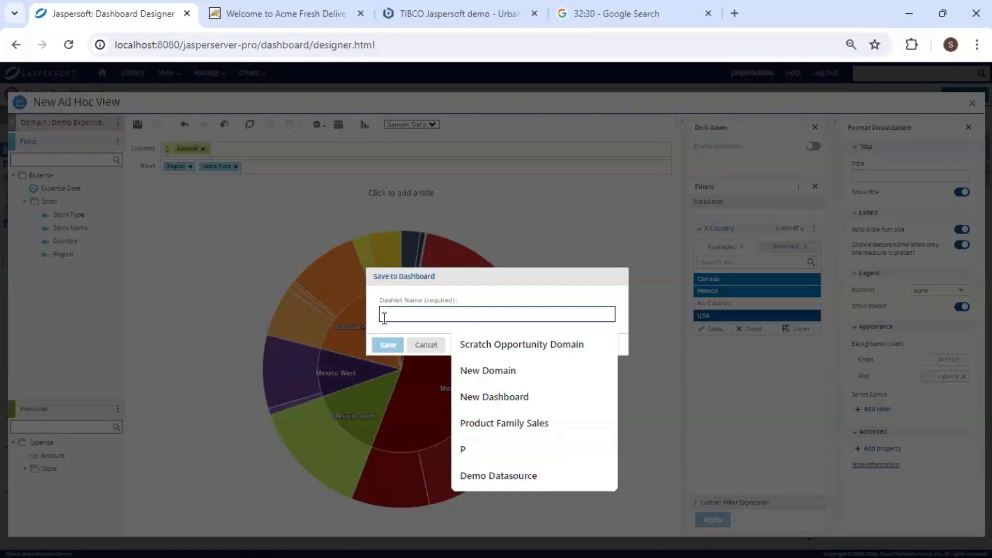
# Save the pie to the dashboard as the dashlet 'Expense by region'.
pyautogui.write('E')
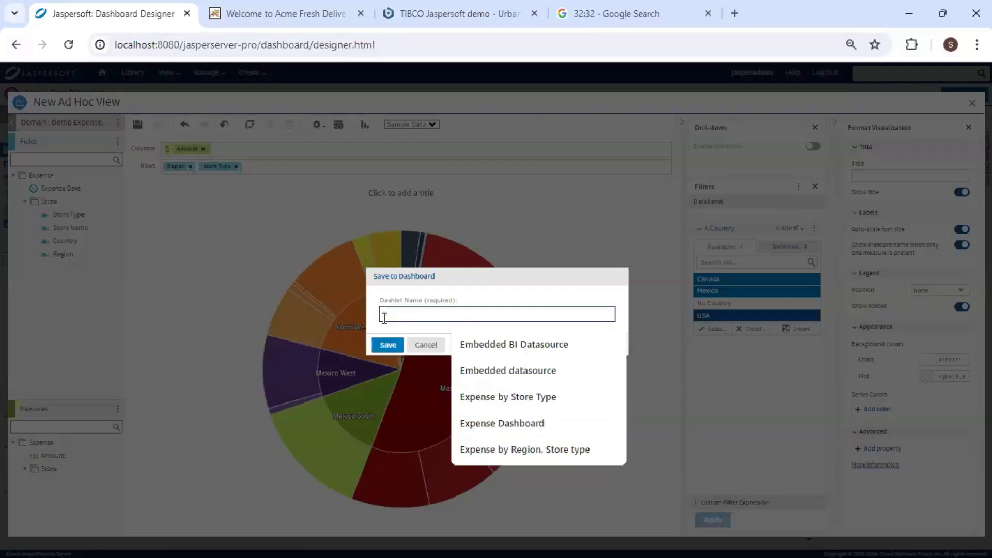
pyautogui.write('xpens')
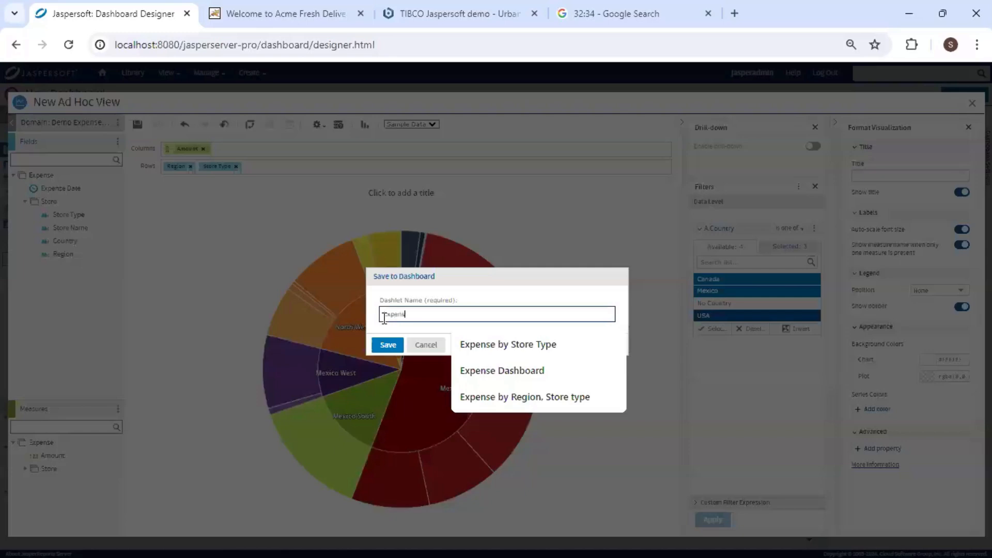
pyautogui.write('e by region')
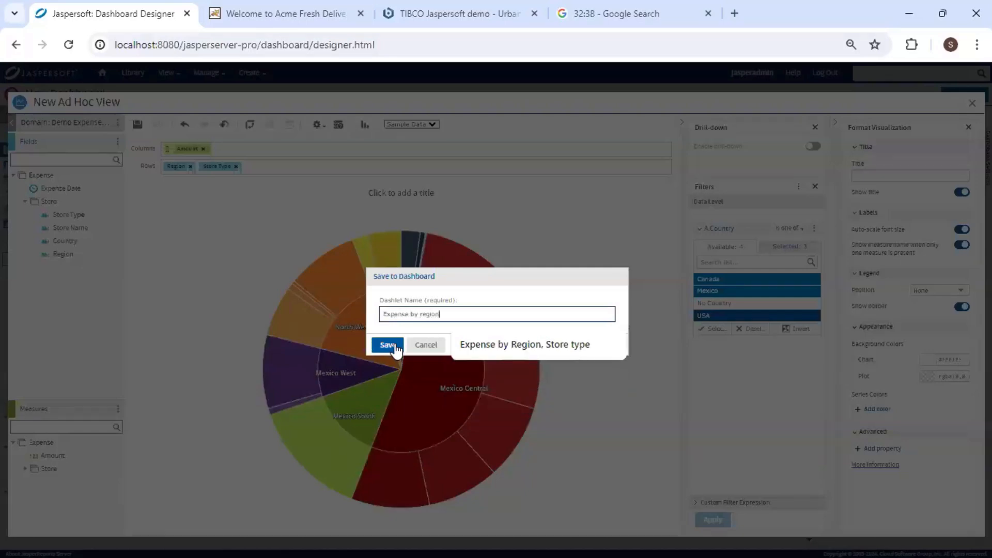
pyautogui.click(396, 351)
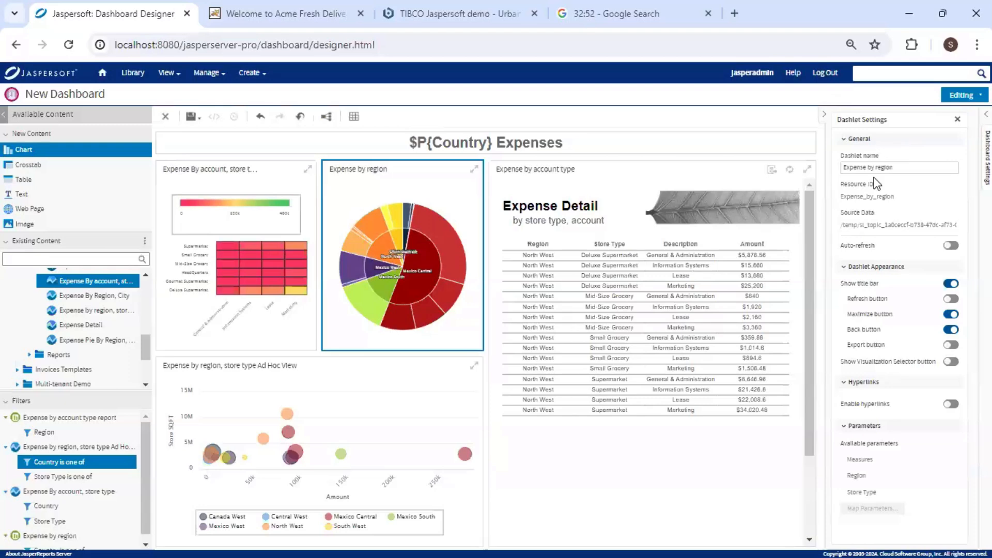
# Enable hyperlinks on the Expense by region dashlet with Update page as the action.
pyautogui.click(952, 405)
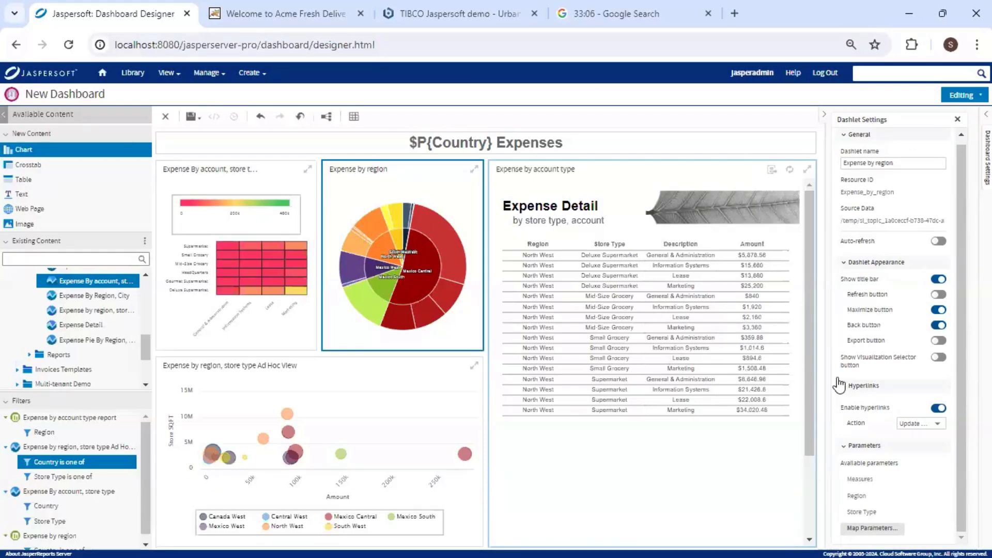
pyautogui.click(935, 425)
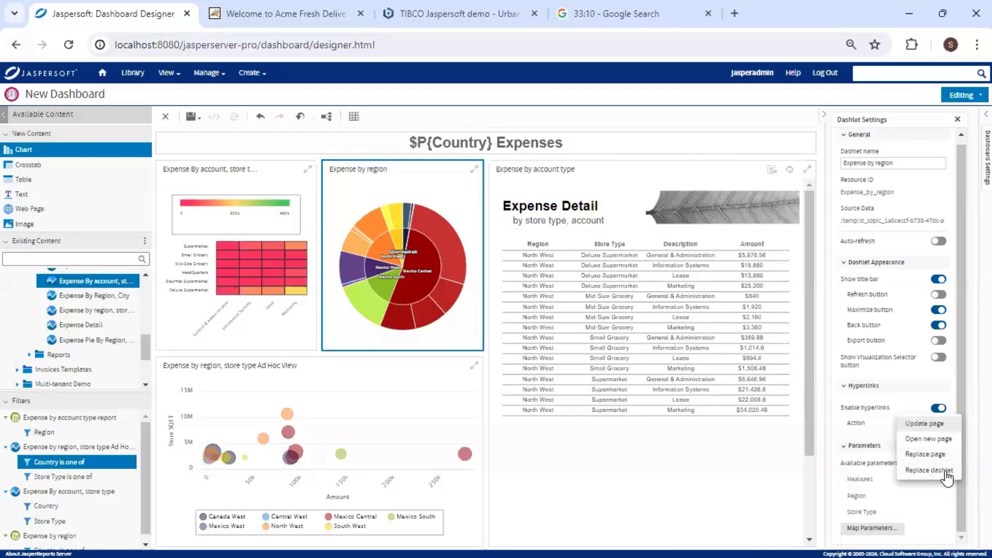
pyautogui.click(934, 428)
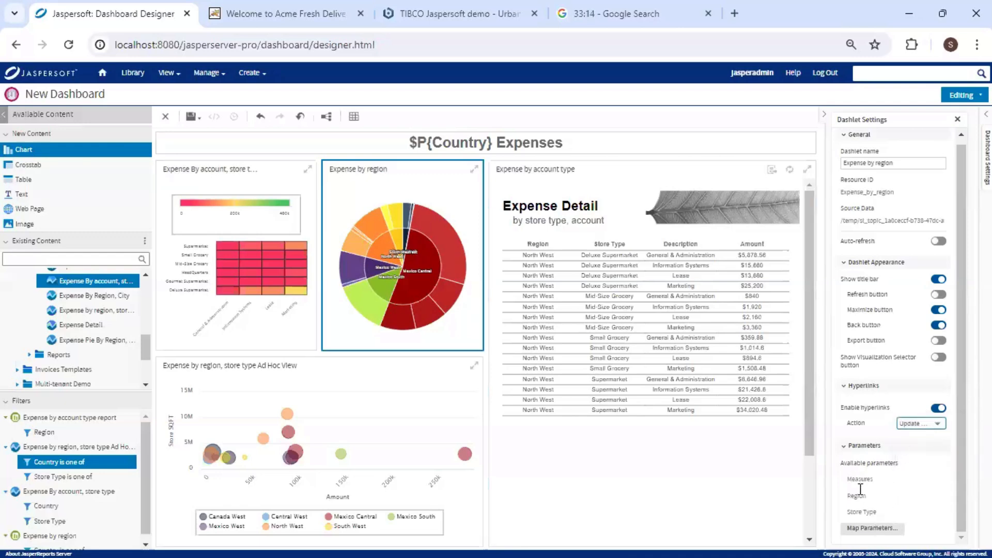
# Map the pie's Region parameter to the Region parameter of the Expense by account type dashlet.
pyautogui.click(879, 529)
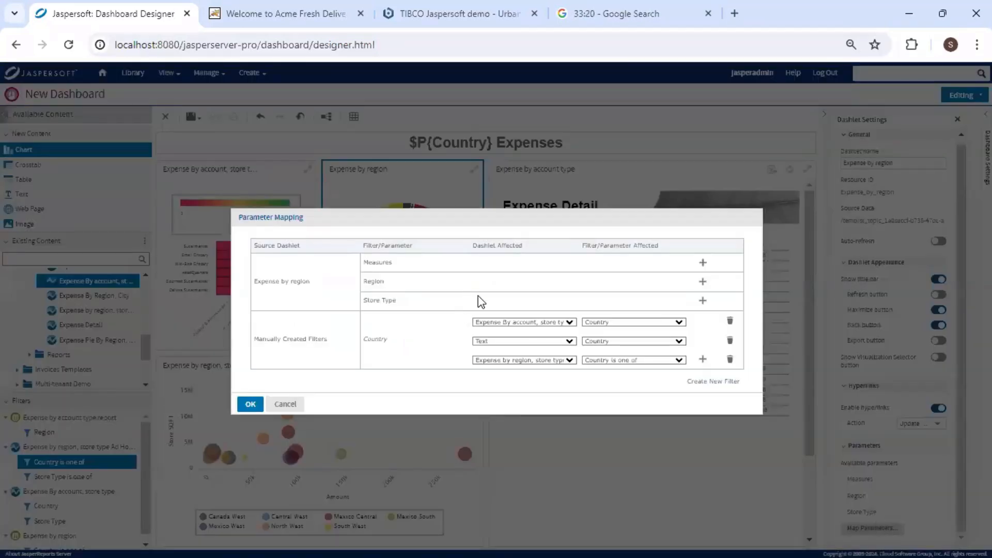
pyautogui.click(703, 283)
pyautogui.click(571, 283)
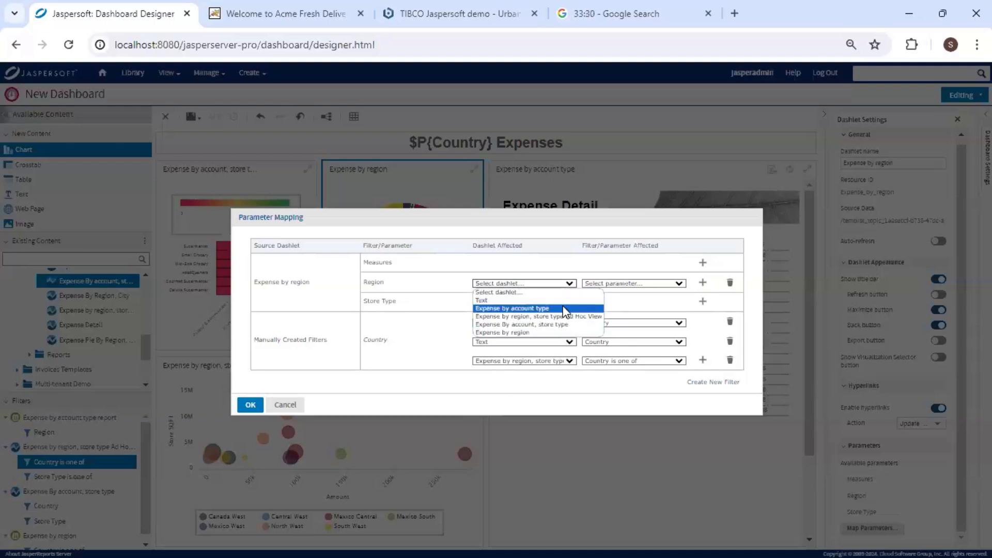
pyautogui.click(563, 309)
pyautogui.click(641, 285)
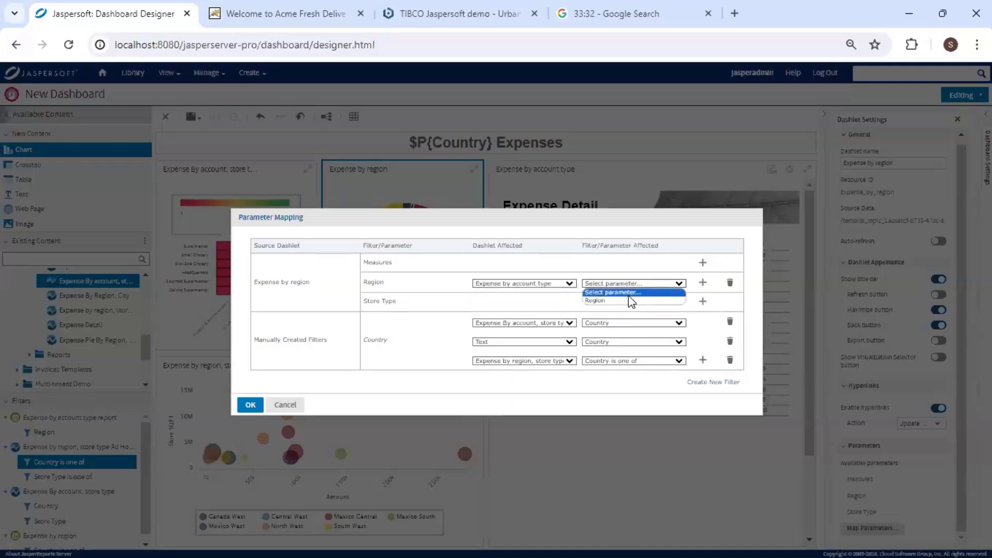
pyautogui.click(632, 301)
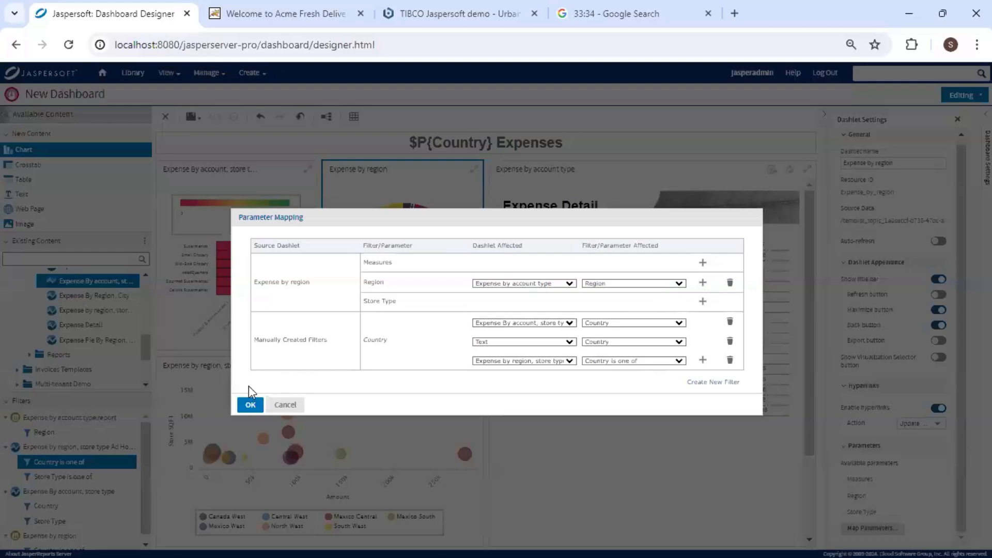
pyautogui.click(255, 407)
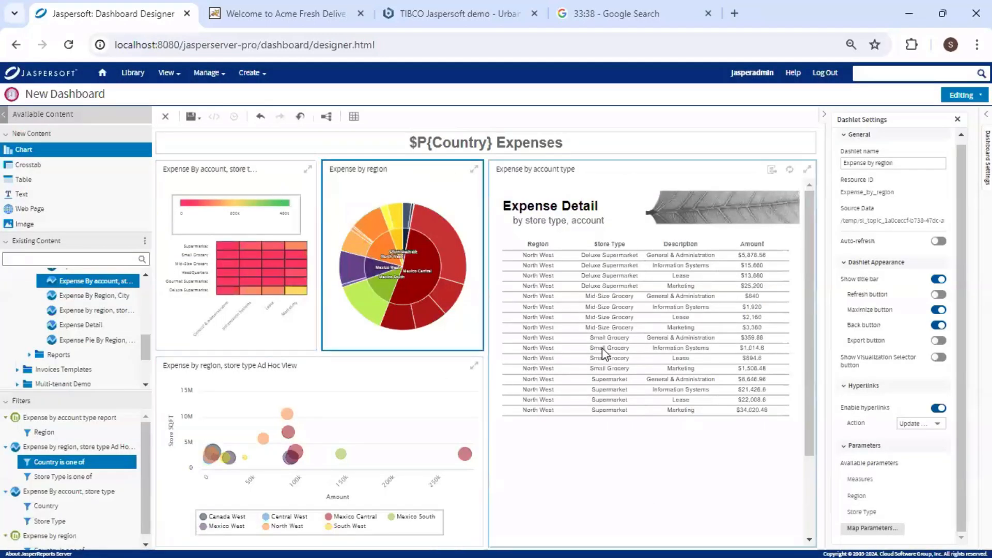
# Preview the dashboard in Viewing mode, maximizing and restoring the pie and checking the table's export formats.
pyautogui.click(963, 98)
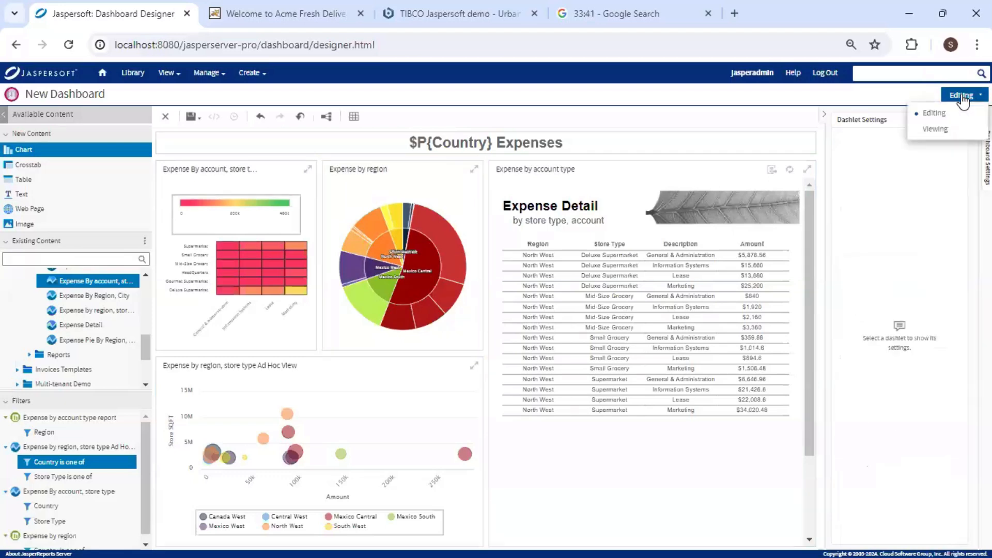
pyautogui.click(942, 128)
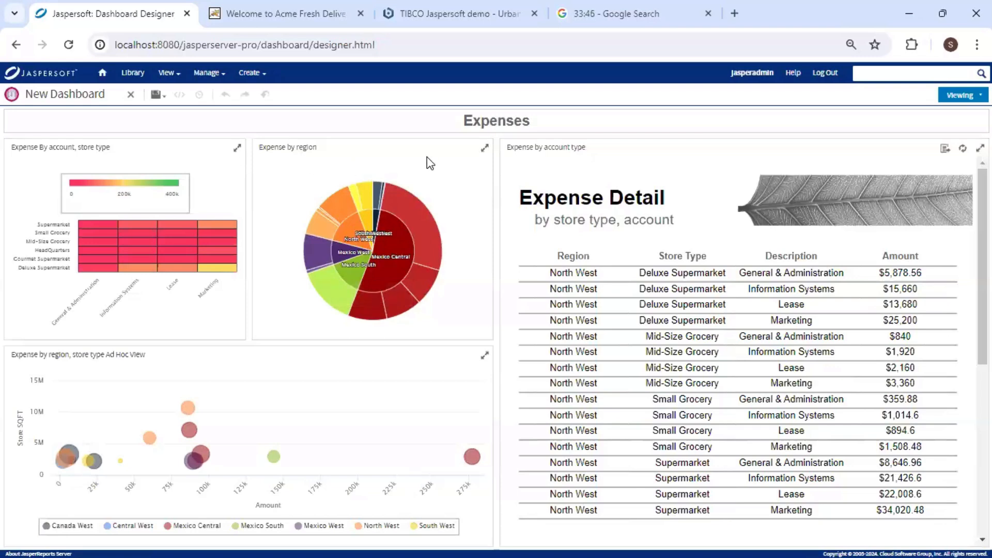
pyautogui.click(485, 149)
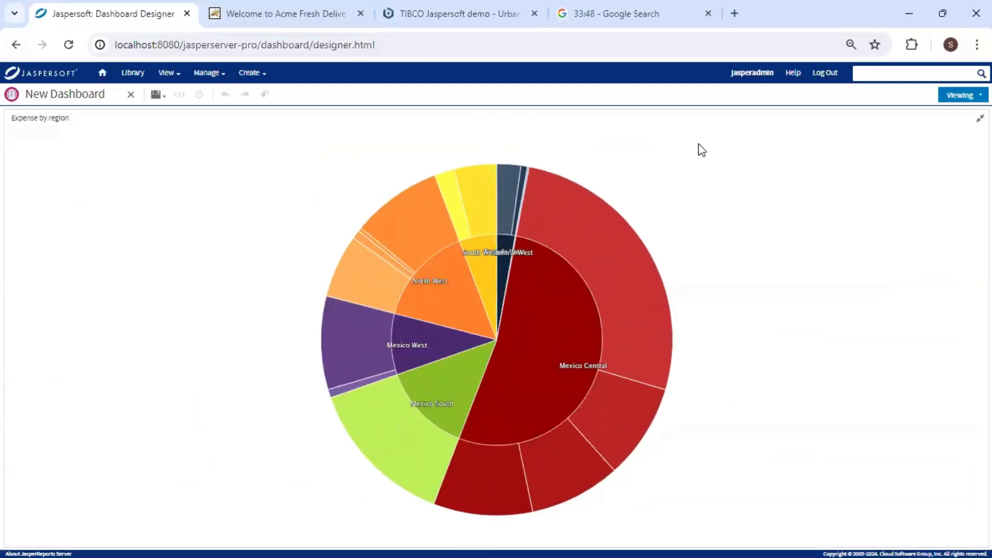
pyautogui.click(978, 119)
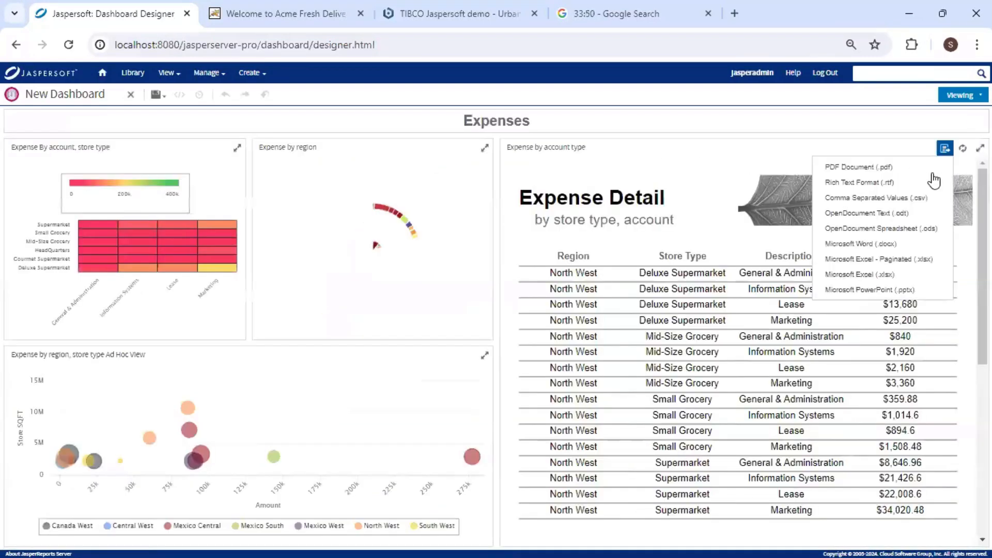
pyautogui.click(946, 150)
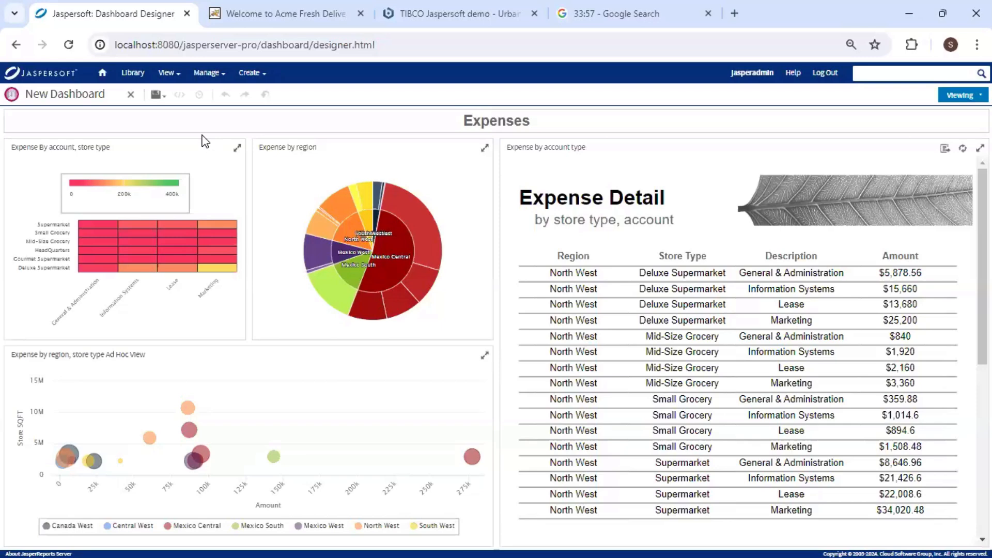
pyautogui.click(156, 94)
# Save the dashboard as Demo Dashboard in the Embedded BI > Dashboards folder.
pyautogui.click(169, 115)
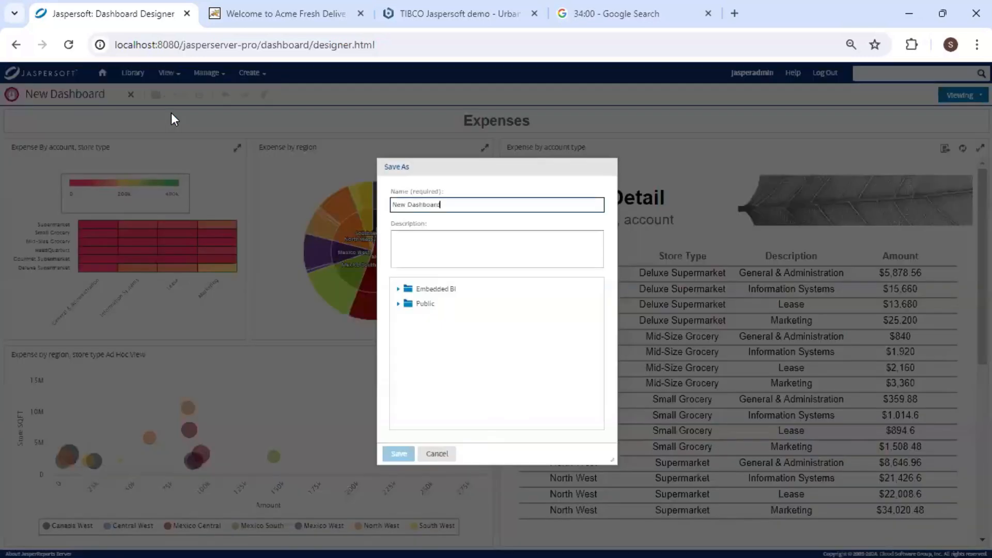
pyautogui.doubleClick(399, 205)
pyautogui.write('Demo')
pyautogui.click(398, 289)
pyautogui.click(411, 333)
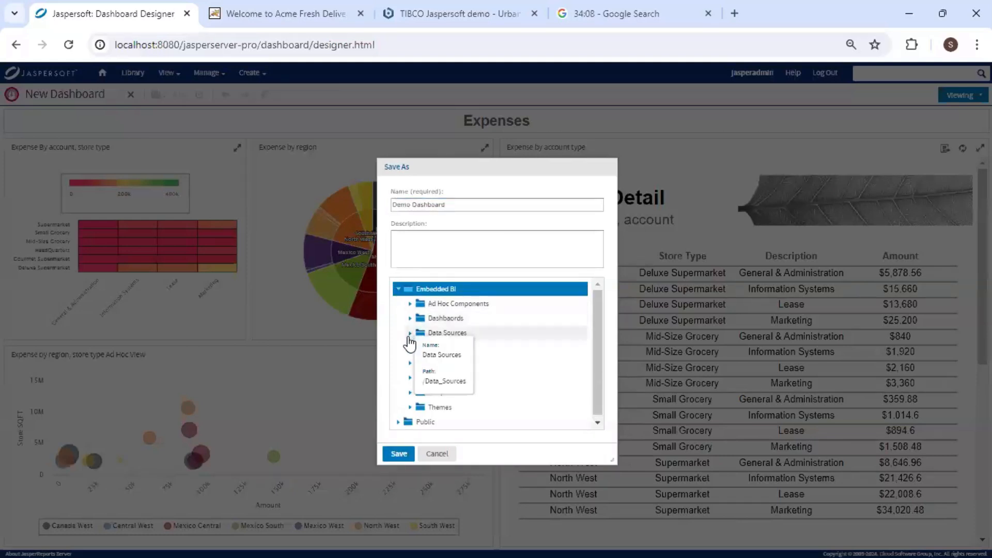
pyautogui.click(411, 333)
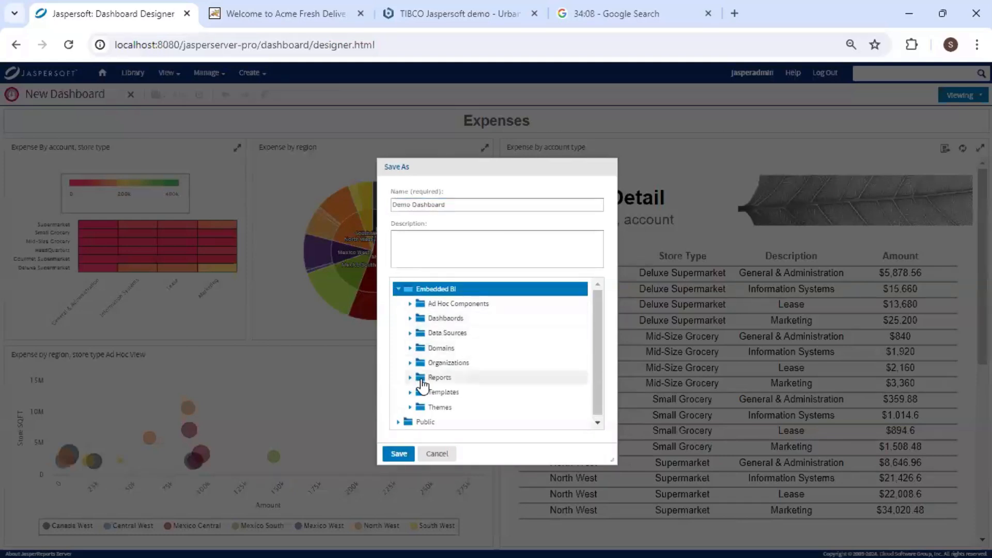
pyautogui.click(407, 319)
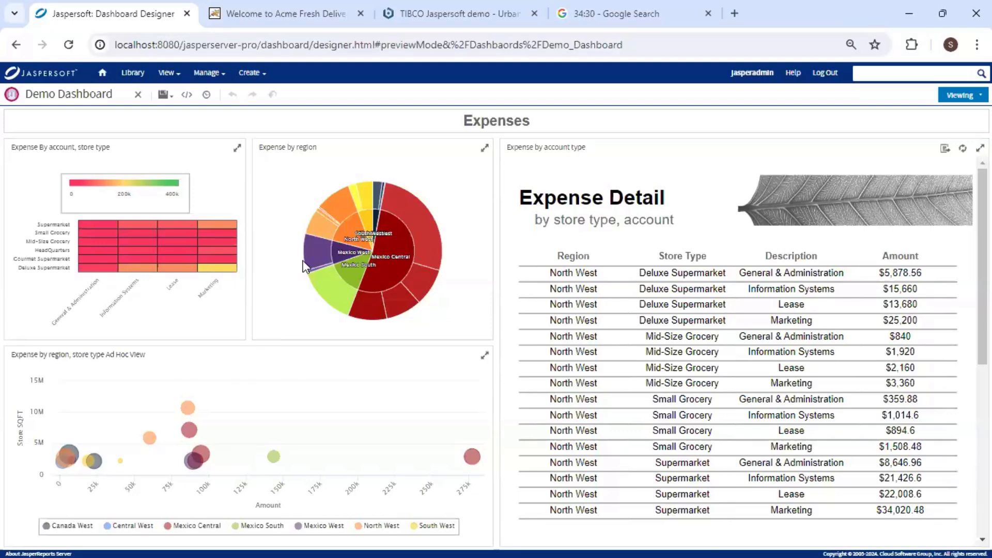
# Review Demo Dashboard's embed code: the visualize.js include, container div and /Dashbaords/Demo_Dashboard path.
pyautogui.click(187, 95)
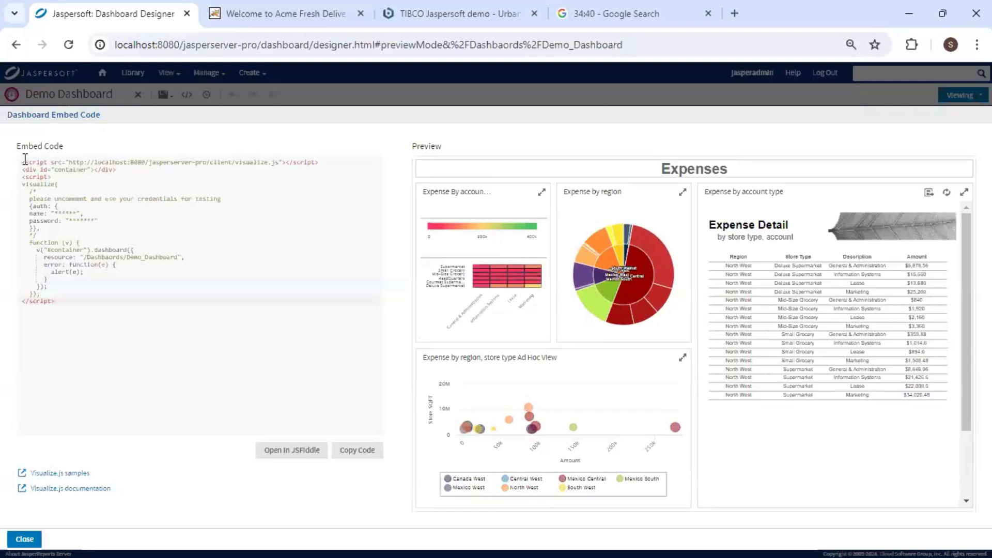
pyautogui.moveTo(22, 161); pyautogui.dragTo(336, 163)
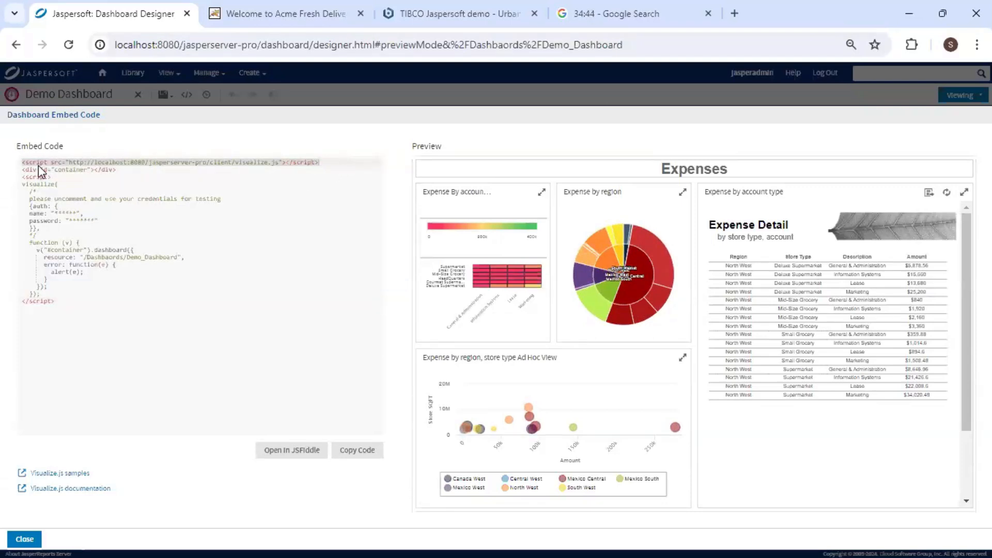
pyautogui.doubleClick(69, 170)
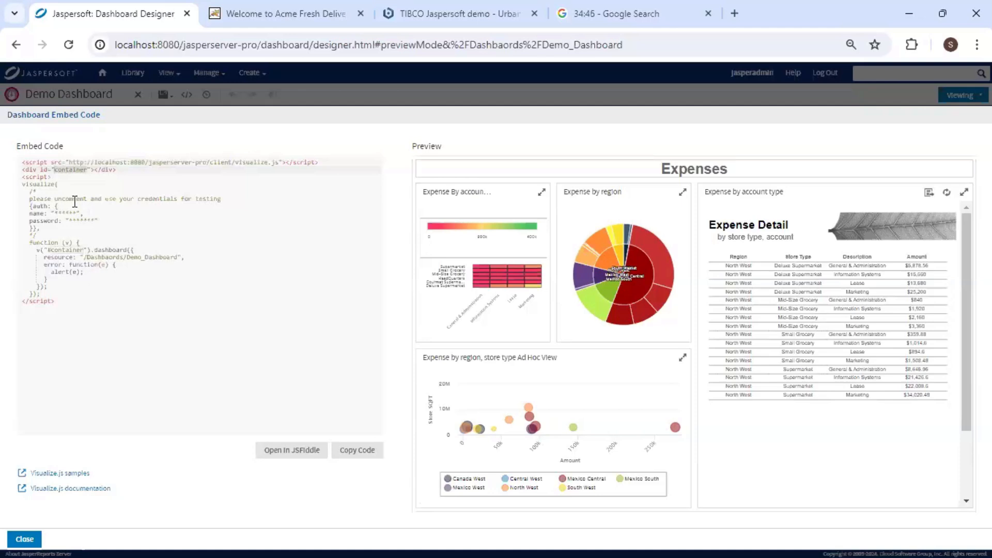
pyautogui.moveTo(84, 193); pyautogui.dragTo(140, 297)
pyautogui.click(142, 297)
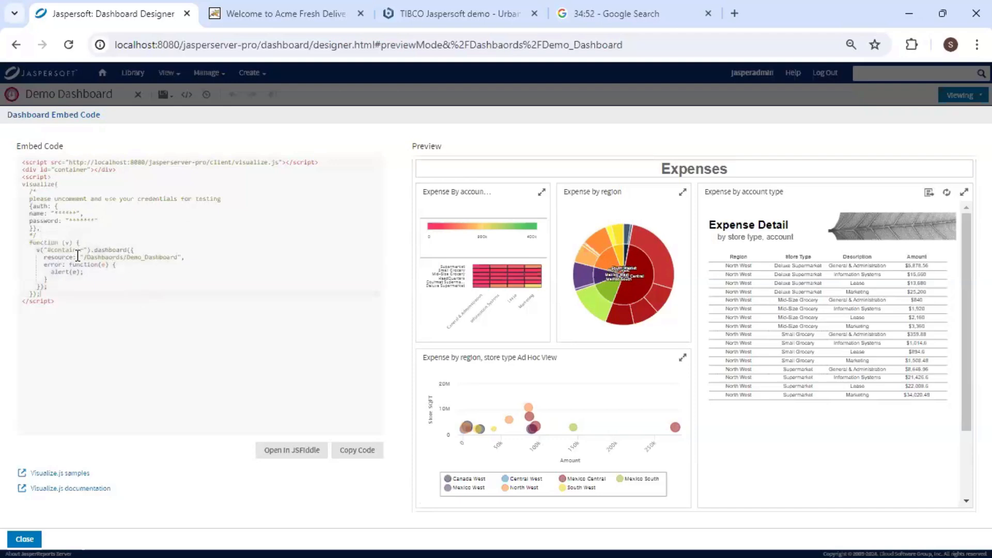
pyautogui.moveTo(86, 260); pyautogui.dragTo(178, 257)
pyautogui.hotkey('ctrl', 'c')
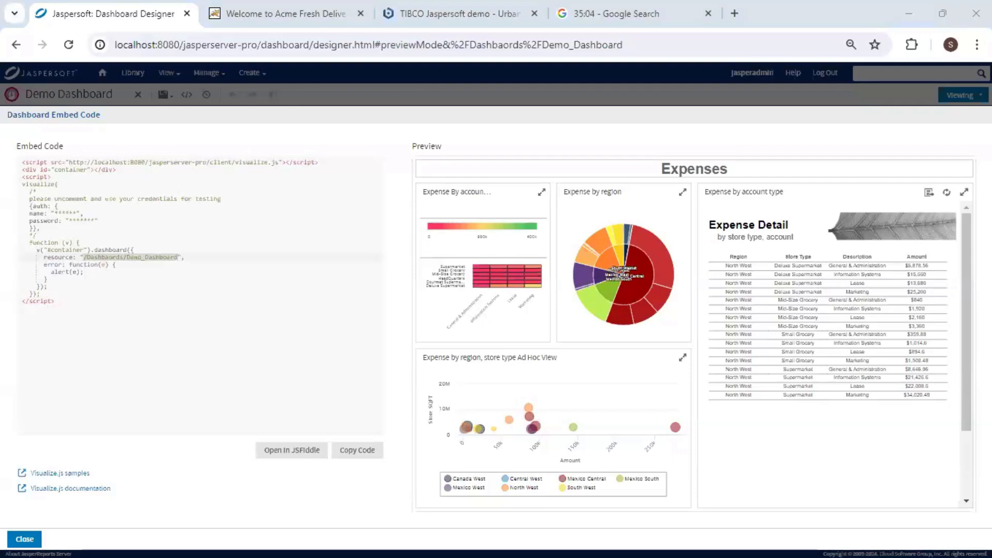
pyautogui.hotkey('alt', 'Tab')
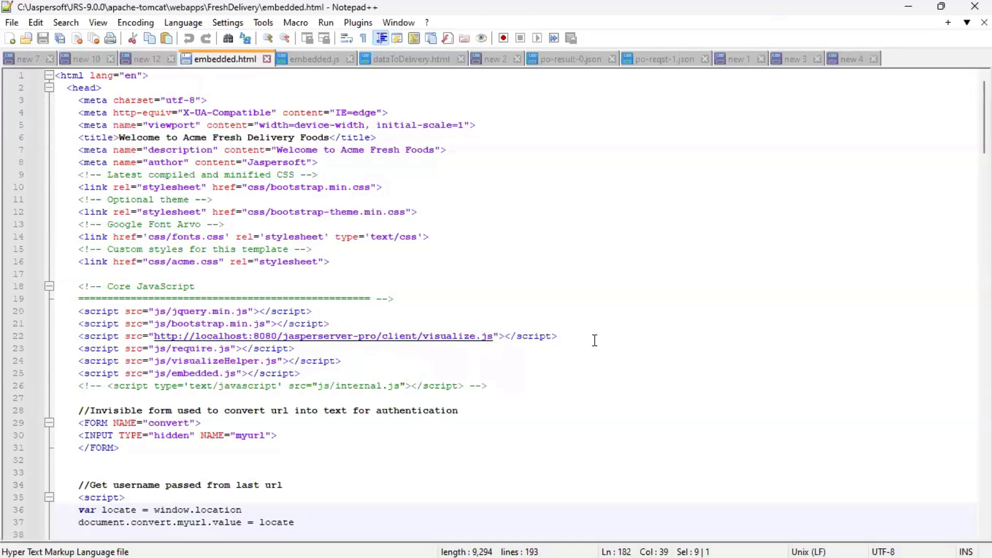
# Review embedded.html's visualize.js include and container div, then embedded.js's credential settings.
pyautogui.moveTo(595, 340); pyautogui.dragTo(600, 327)
pyautogui.scroll(-20, 585, 346)
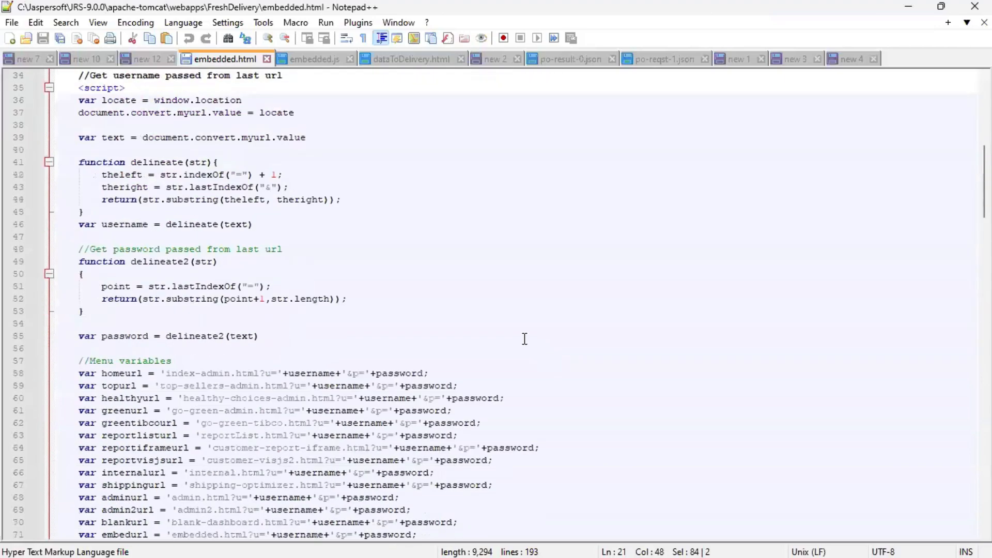
pyautogui.scroll(-20, 507, 322)
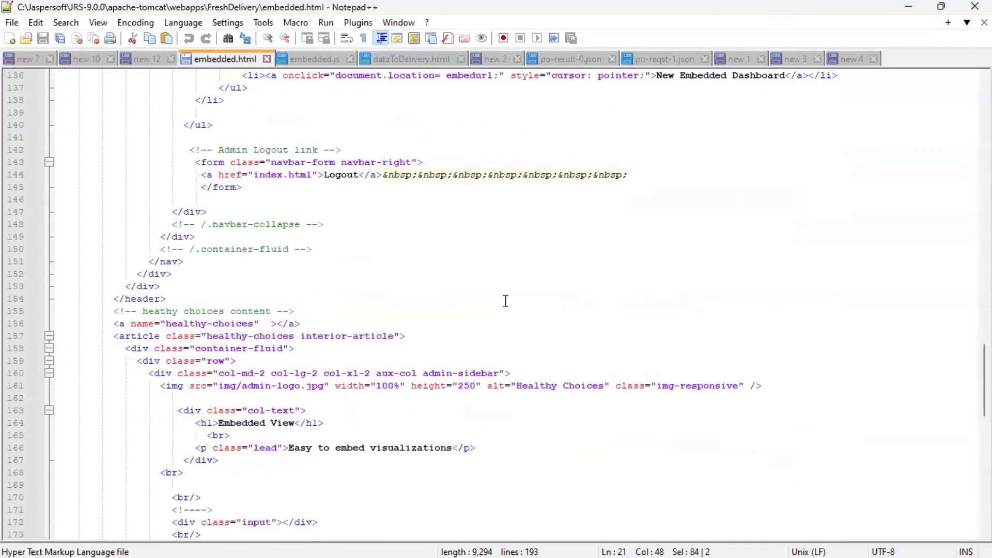
pyautogui.doubleClick(252, 276)
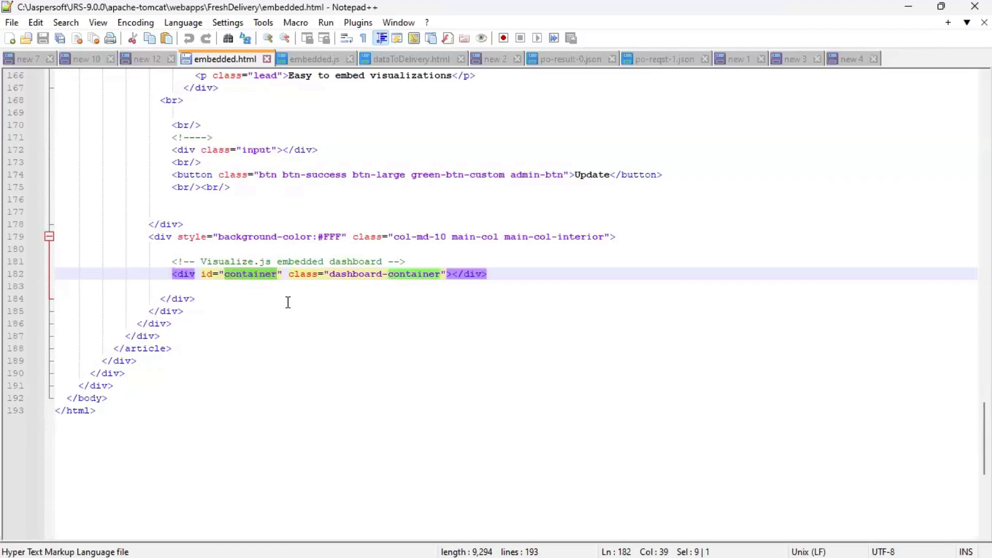
pyautogui.click(316, 59)
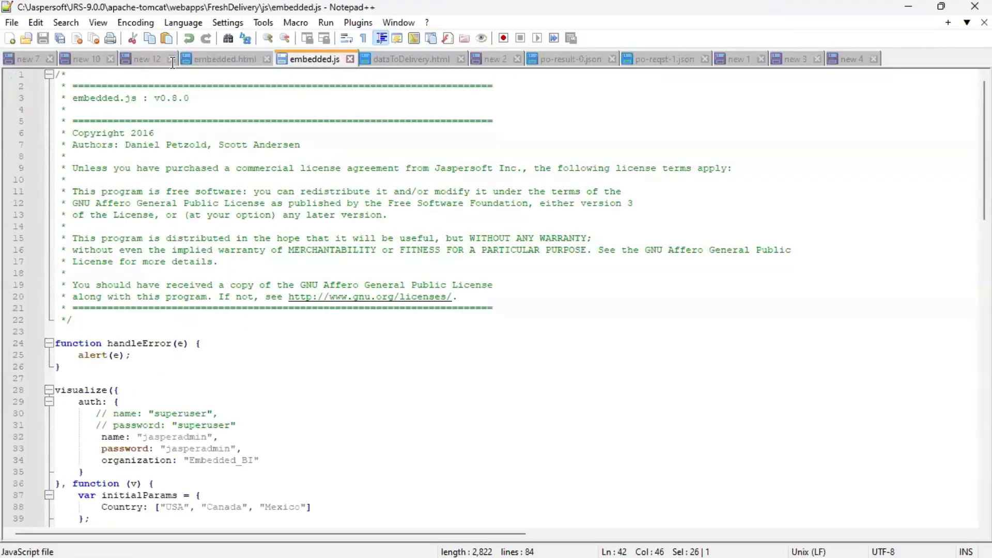
pyautogui.scroll(-5, 238, 325)
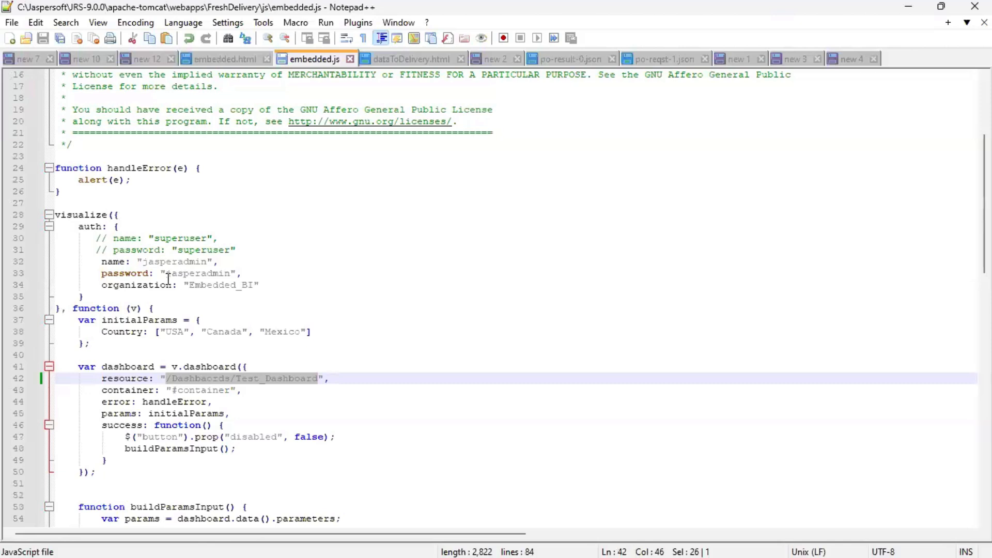
pyautogui.moveTo(255, 250); pyautogui.dragTo(274, 285)
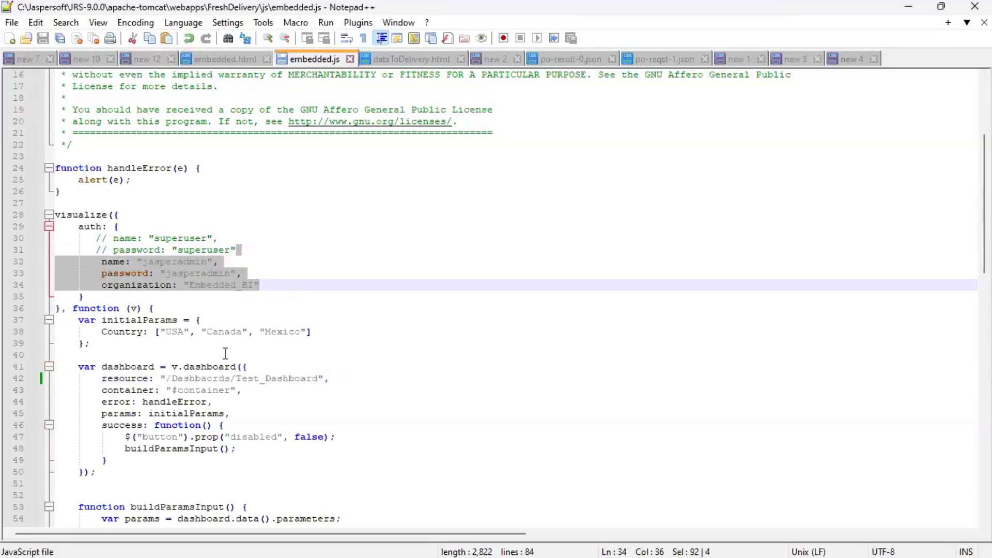
pyautogui.scroll(-1, 237, 382)
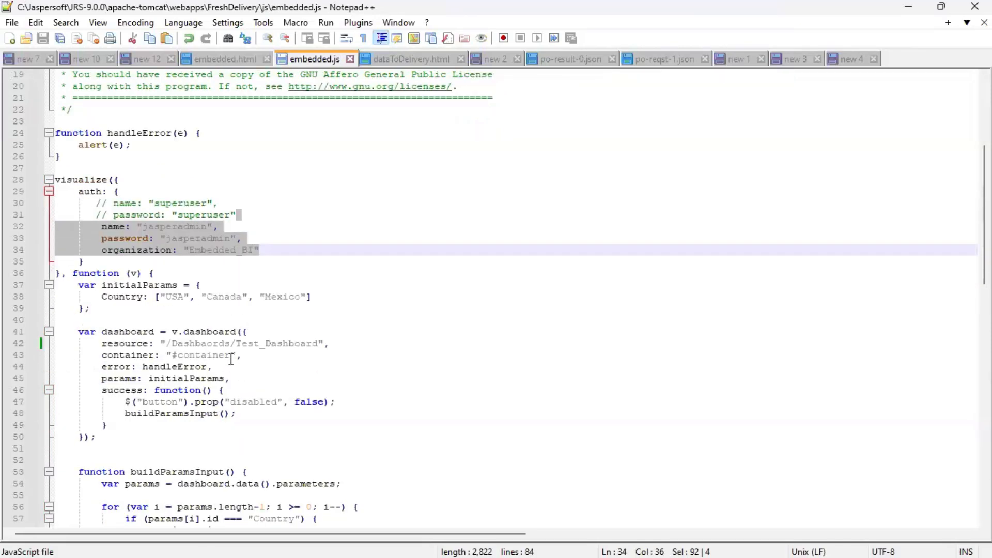
pyautogui.click(166, 274)
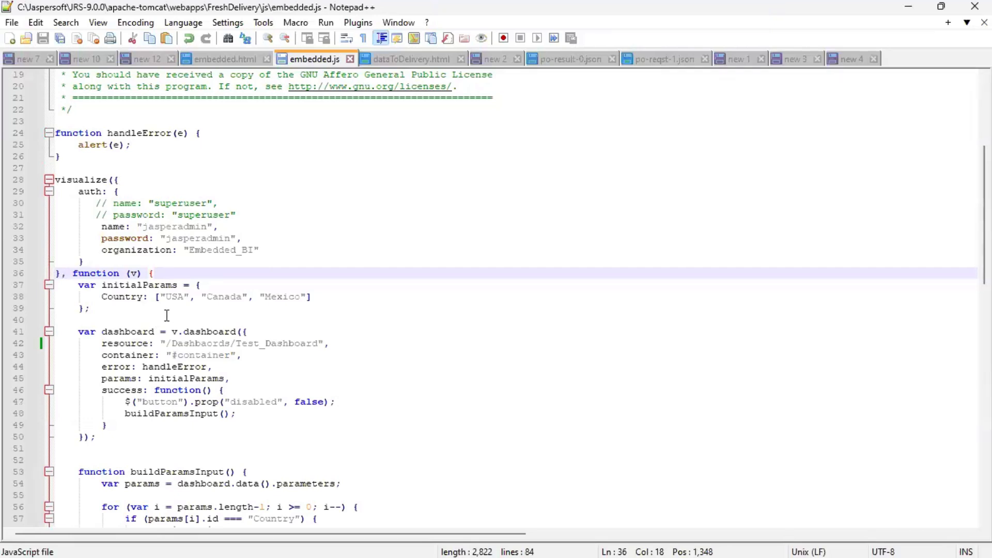
# Replace the Test_Dashboard path on line 42 with /Dashbaords/Demo_Dashboard, save, and minimize Notepad++.
pyautogui.scroll(-1, 248, 313)
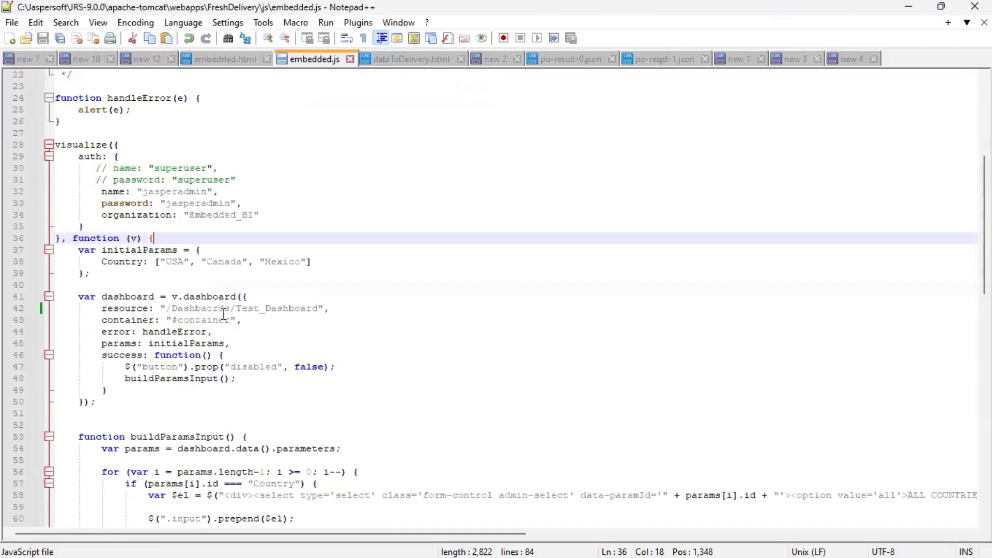
pyautogui.moveTo(165, 309); pyautogui.dragTo(321, 309)
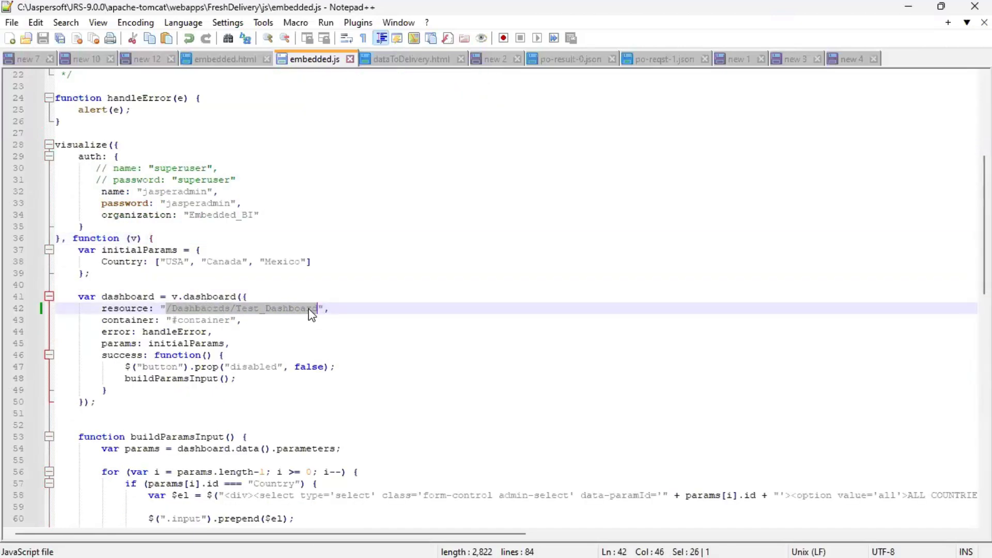
pyautogui.rightClick(309, 309)
pyautogui.click(355, 270)
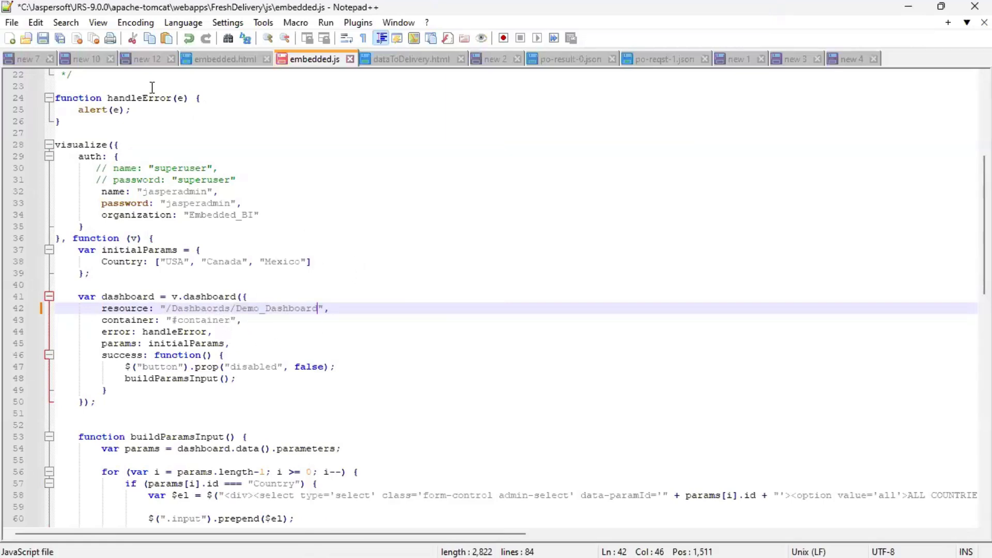
pyautogui.click(42, 39)
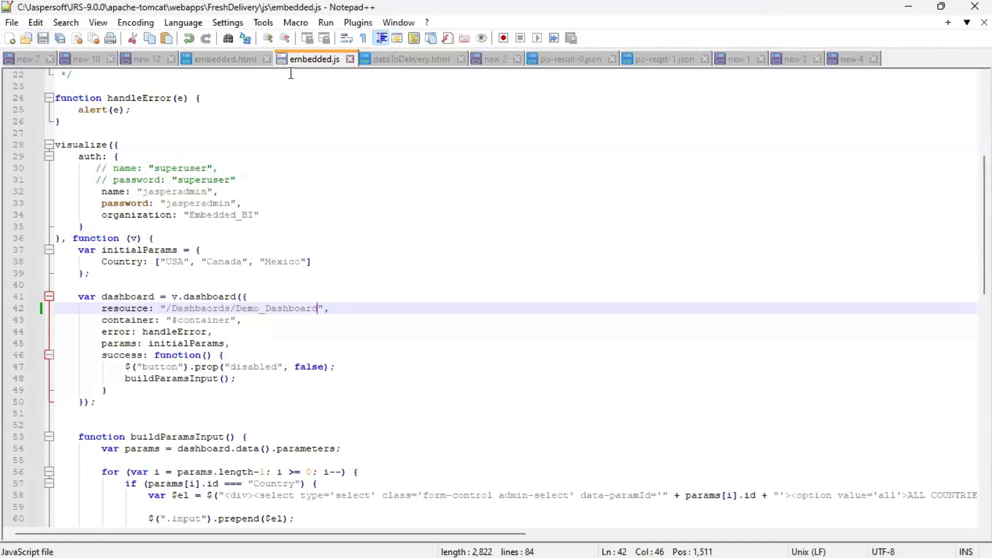
pyautogui.click(246, 61)
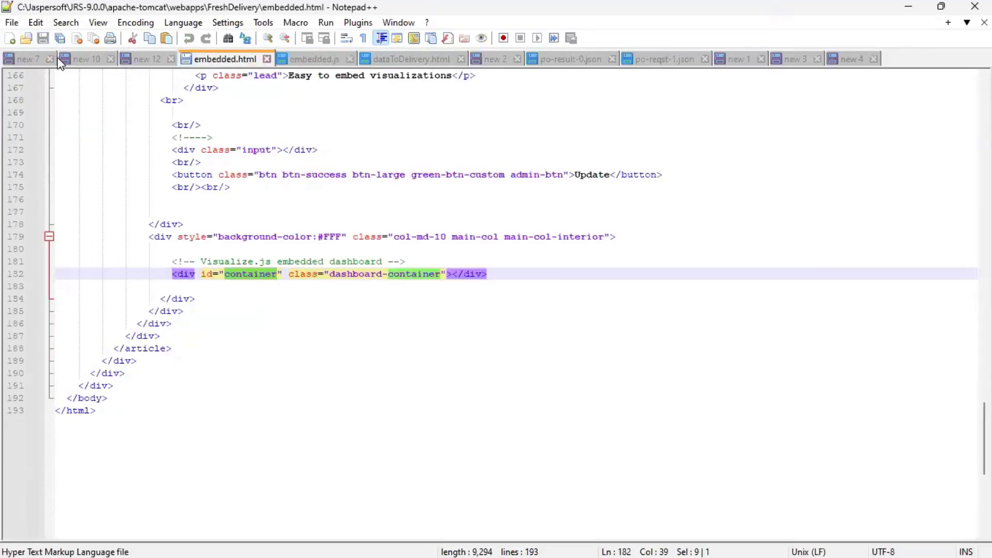
pyautogui.click(909, 7)
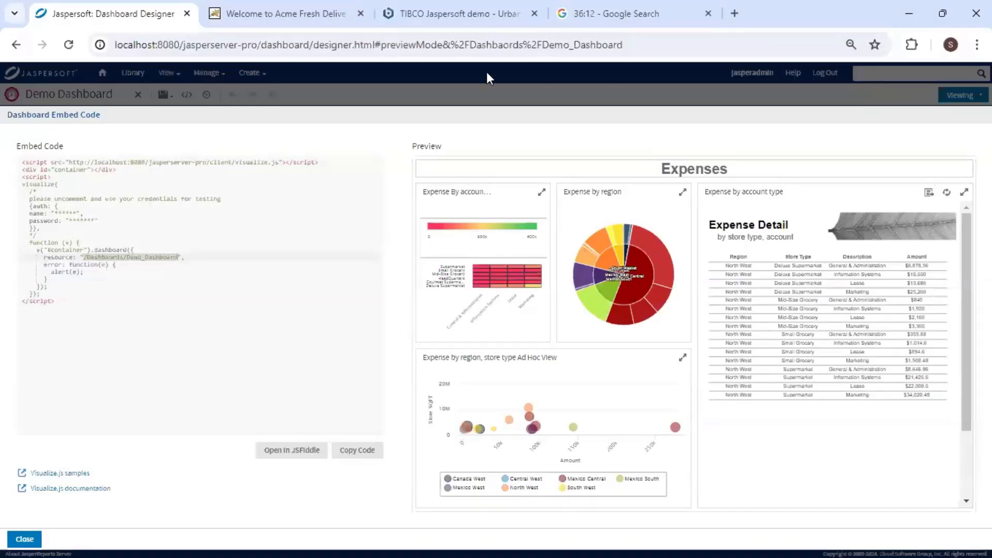
# Reload the Acme Fresh Delivery page and filter the embedded dashboard to USA.
pyautogui.click(266, 14)
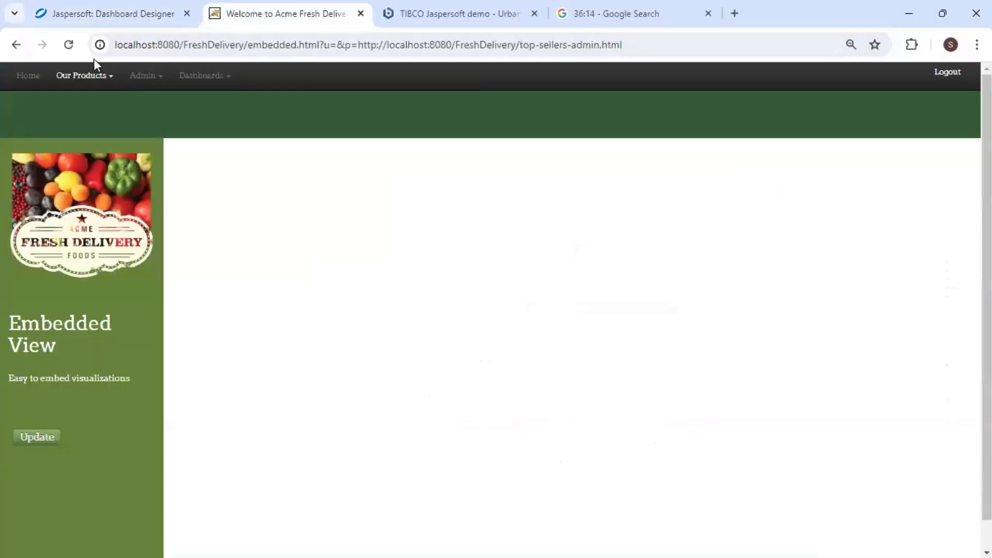
pyautogui.click(68, 45)
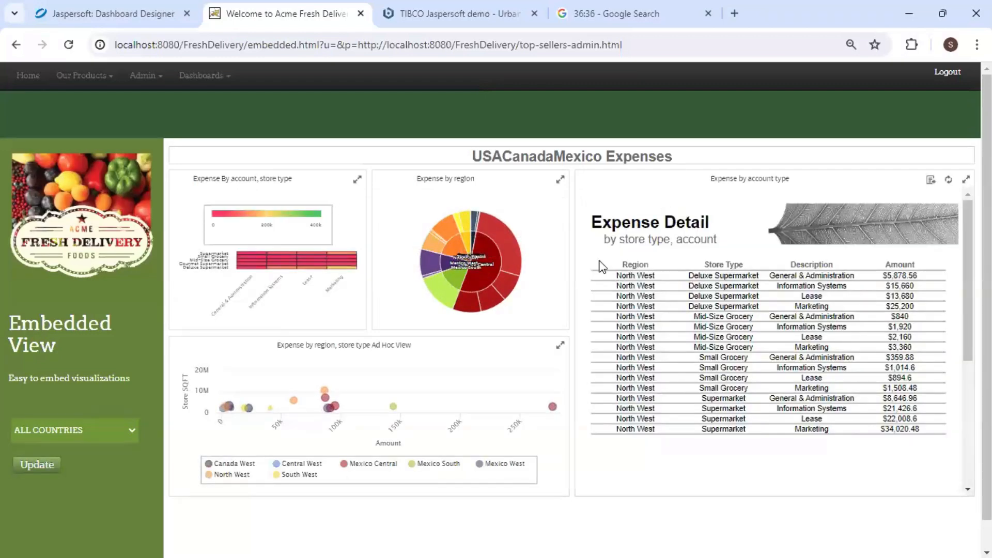
pyautogui.click(126, 430)
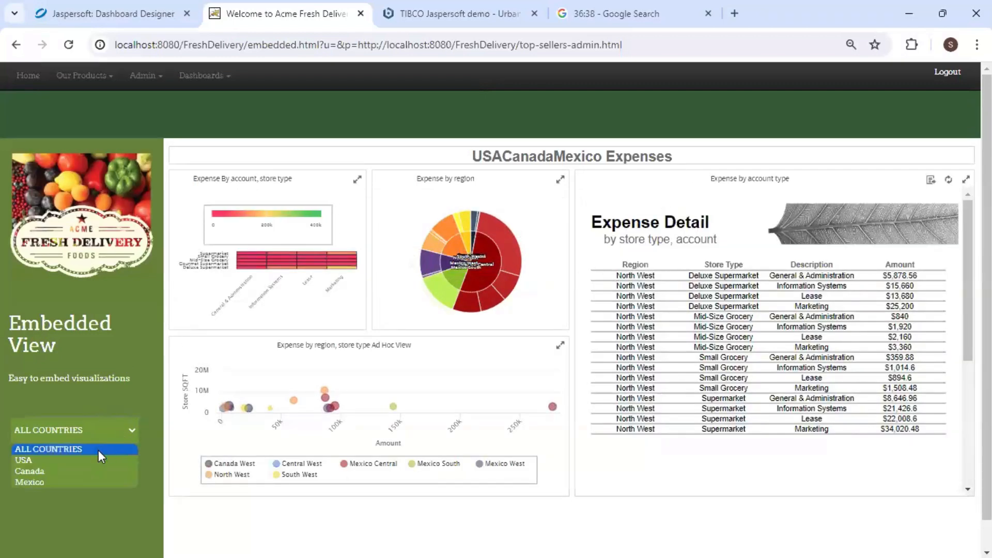
pyautogui.click(89, 459)
pyautogui.click(32, 467)
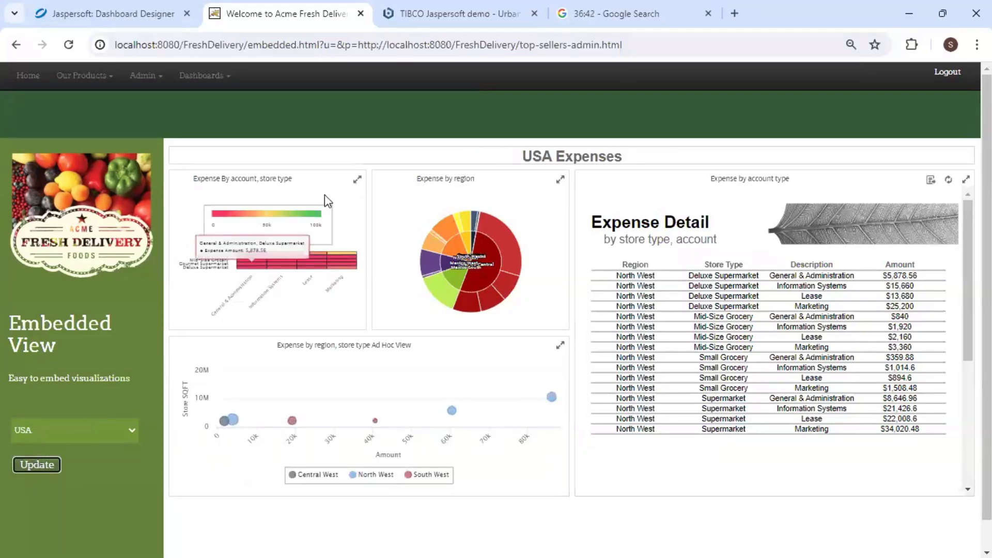
# Narrow Expense Detail to the Mexico South pie slice and export it as a PDF document.
pyautogui.click(357, 180)
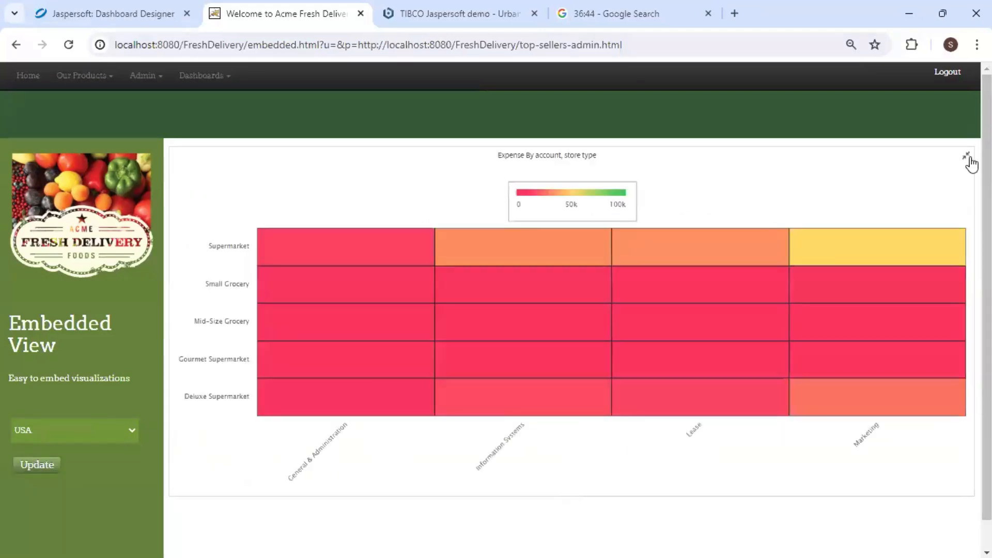
pyautogui.click(968, 156)
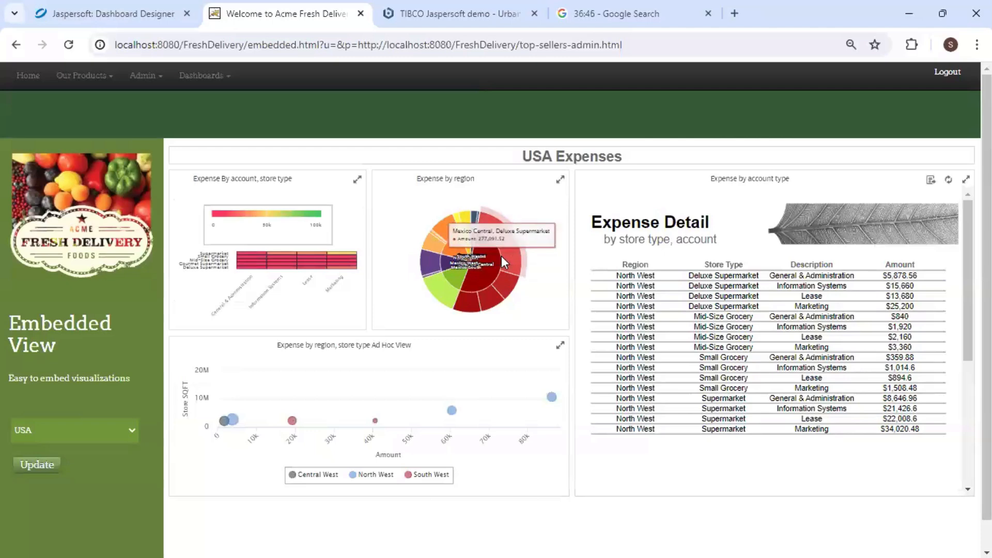
pyautogui.click(481, 261)
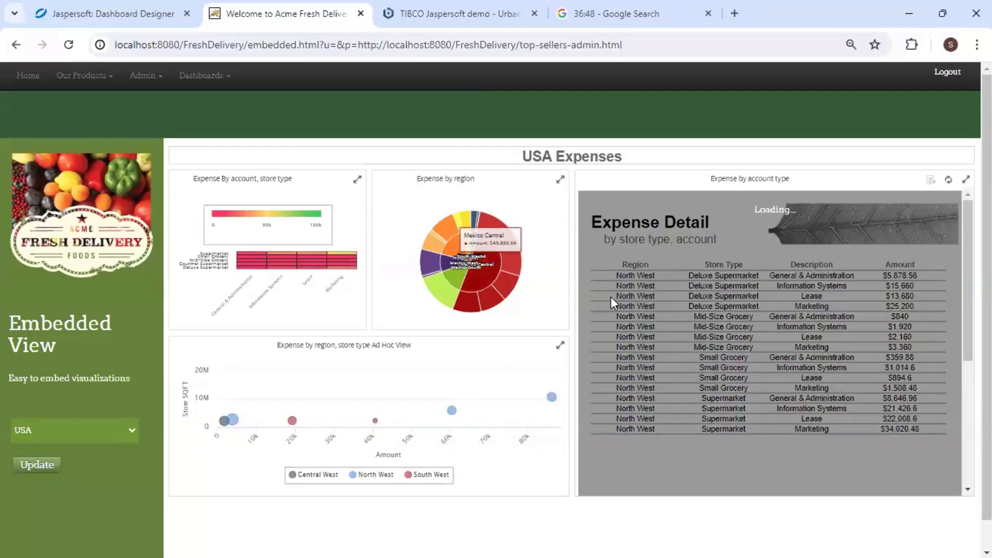
pyautogui.click(457, 278)
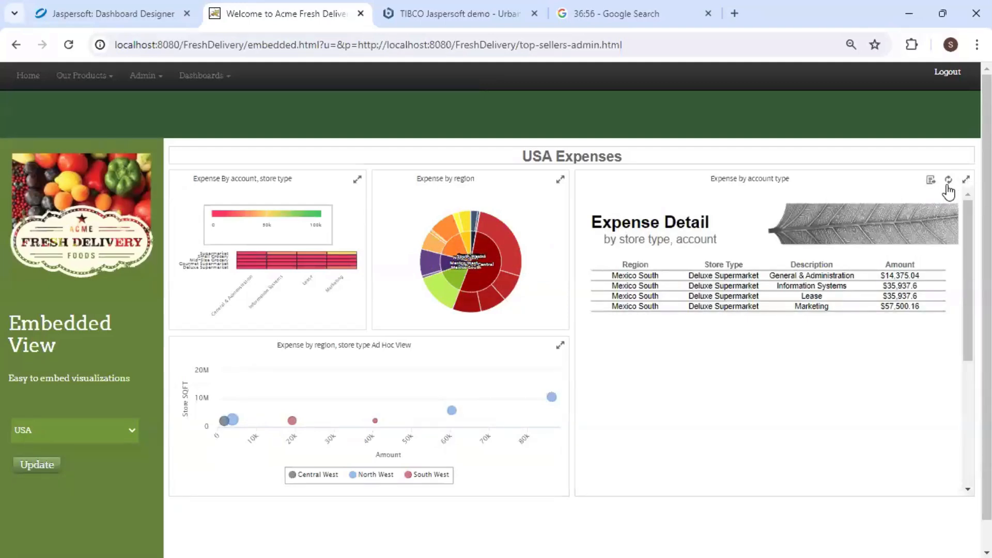
pyautogui.click(931, 181)
pyautogui.click(893, 203)
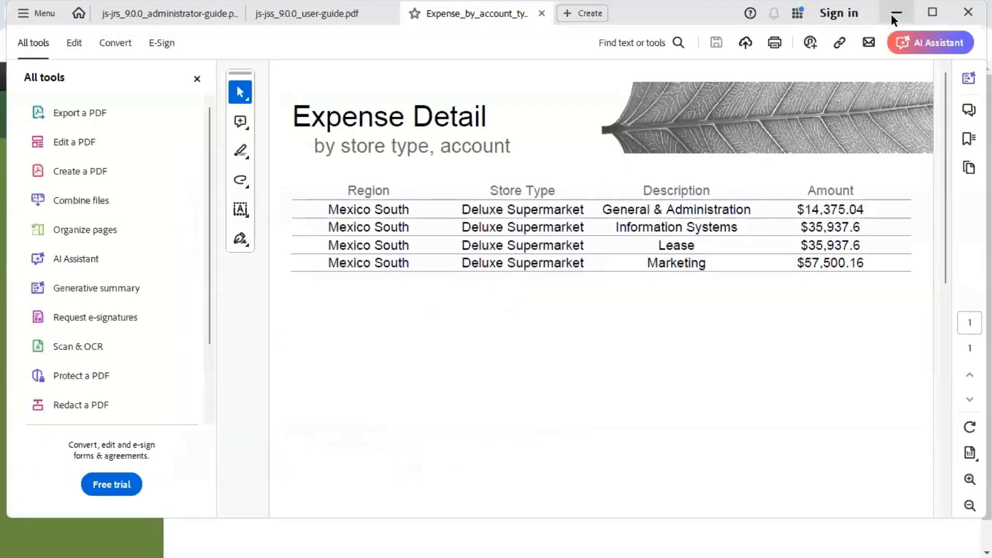
# Minimize the Expense Detail PDF in Acrobat to bring back the "Let's do it!" slide.
pyautogui.click(894, 13)
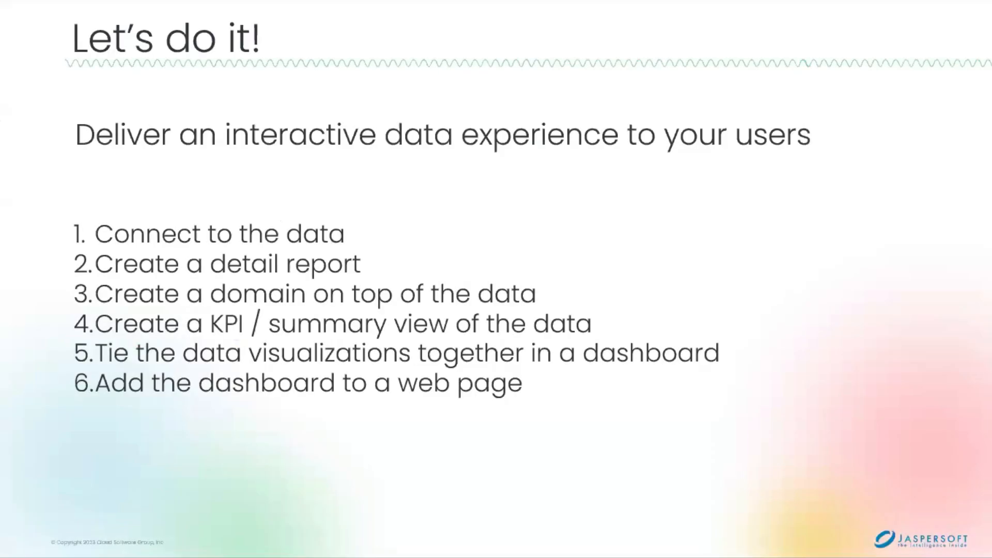
# Show the "How did we do?" slide with time 37:17 and next steps like Integrated security and Multitenancy.
pyautogui.click(571, 389)
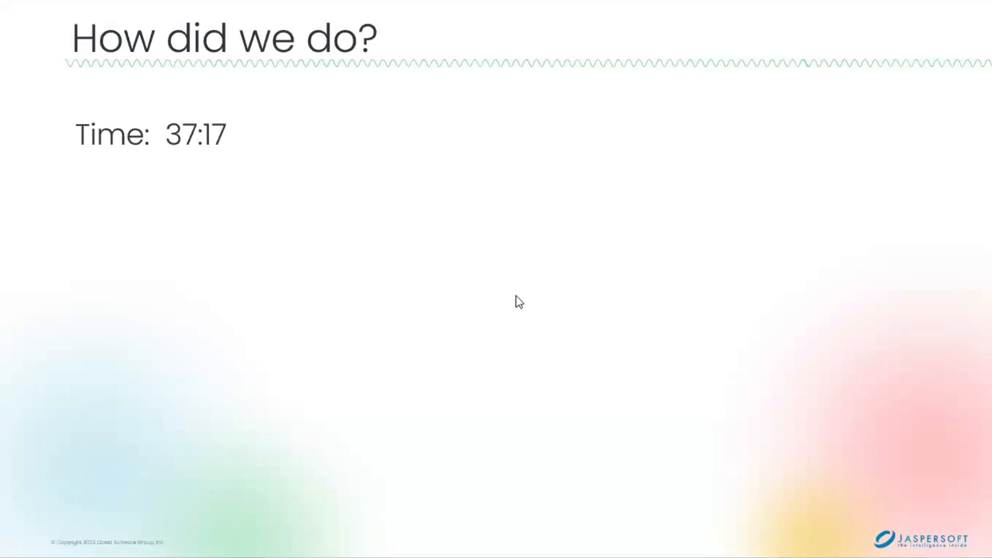
pyautogui.click(385, 277)
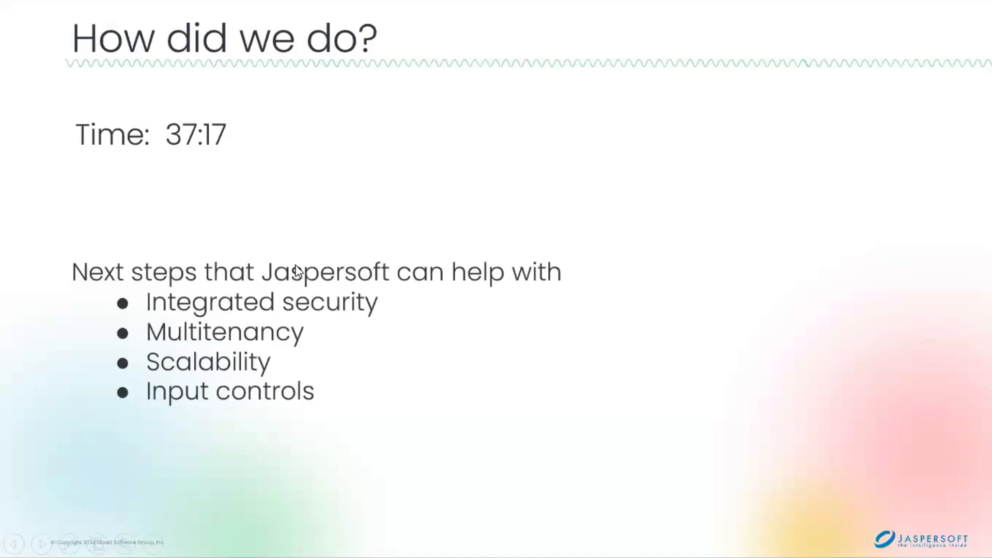